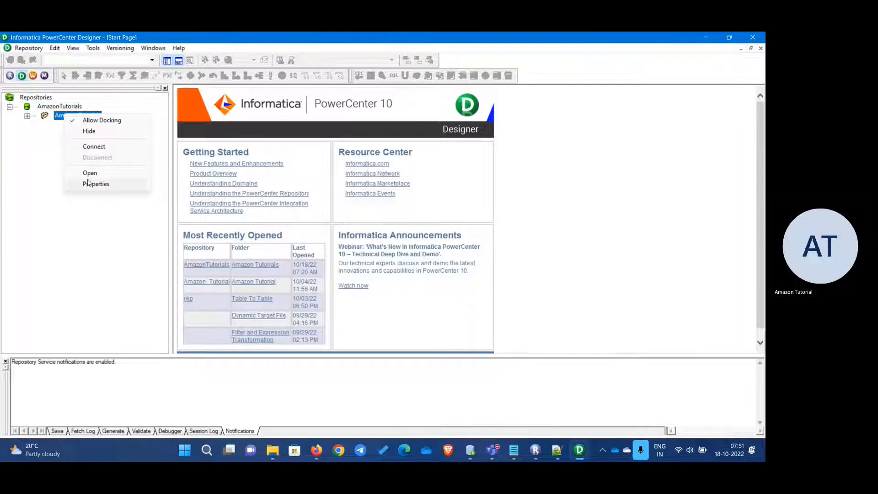
Open the Amazon Tutorials folder and place the EMPLOYEES source from Oracle_Source in the mapping workspace.
{"action": "left_click", "coordinate": [89, 172]}
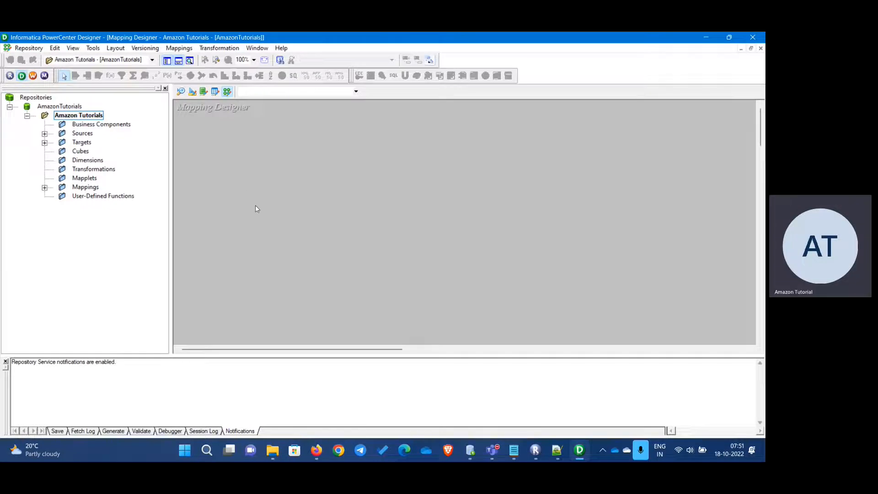
{"action": "left_click", "coordinate": [44, 134]}
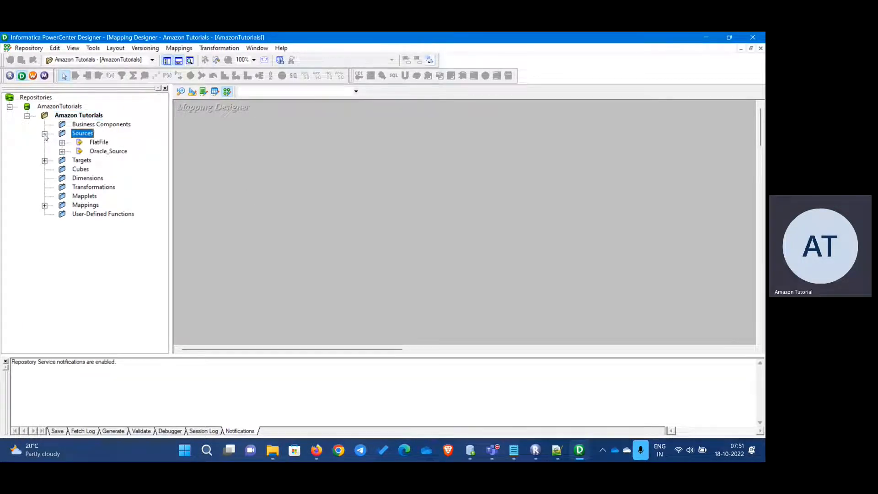
{"action": "left_click", "coordinate": [62, 152]}
{"action": "left_click", "coordinate": [123, 178]}
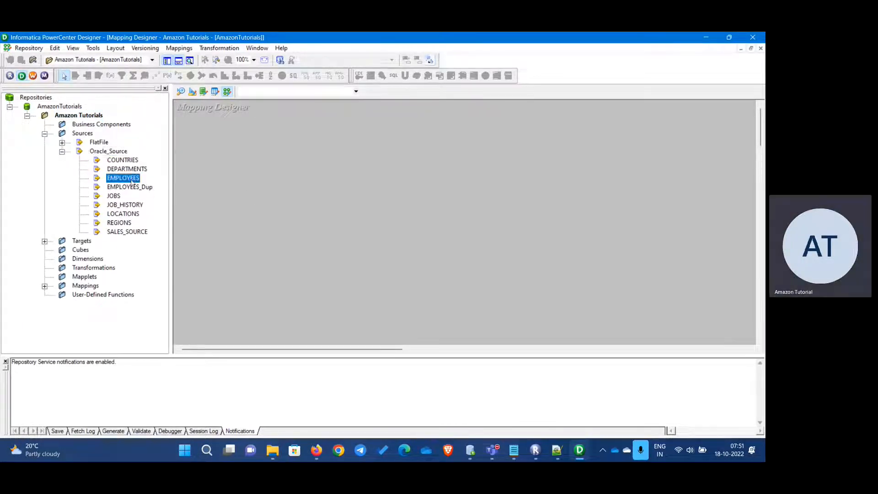
{"action": "left_click_drag", "start_coordinate": [128, 178], "coordinate": [320, 188]}
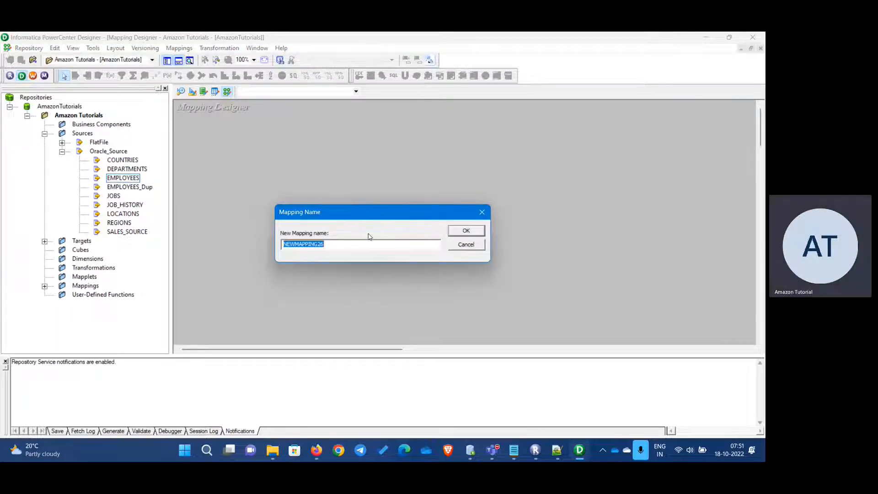
Name the new mapping m_SourceQualifier_Transformation.
{"action": "type", "text": "m_SQ_TRa"}
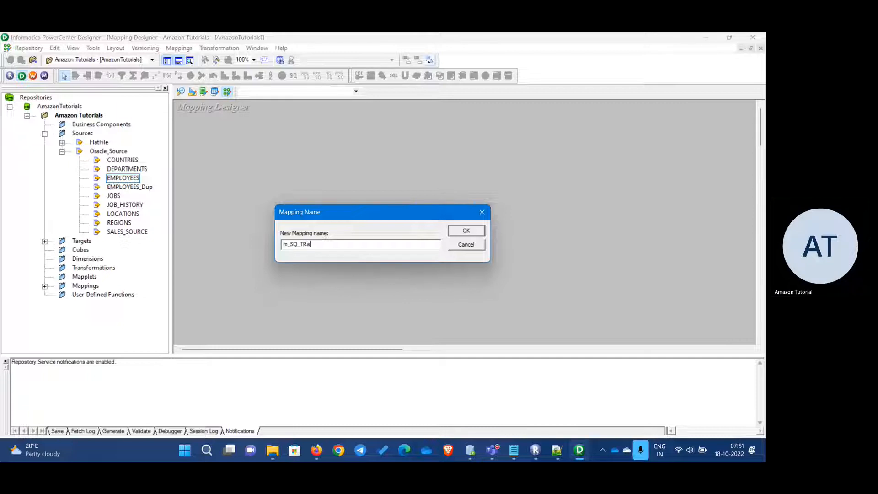
{"action": "type", "text": "nsforamtio"}
{"action": "key", "text": "BackSpace"}
{"action": "key", "text": "BackSpace"}
{"action": "key", "text": "BackSpace"}
{"action": "key", "text": "BackSpace"}
{"action": "key", "text": "BackSpace"}
{"action": "key", "text": "BackSpace"}
{"action": "key", "text": "BackSpace"}
{"action": "key", "text": "BackSpace"}
{"action": "key", "text": "BackSpace"}
{"action": "key", "text": "BackSpace"}
{"action": "key", "text": "BackSpace"}
{"action": "key", "text": "BackSpace"}
{"action": "key", "text": "BackSpace"}
{"action": "key", "text": "BackSpace"}
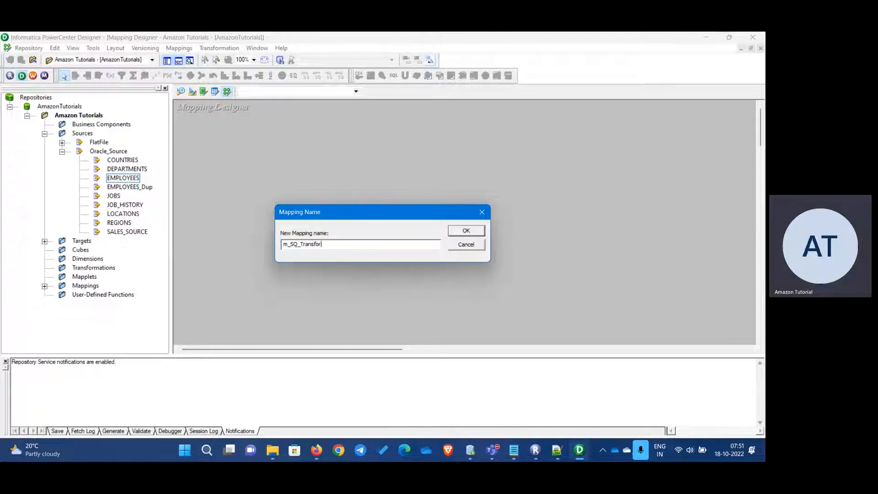
{"action": "type", "text": "urc"}
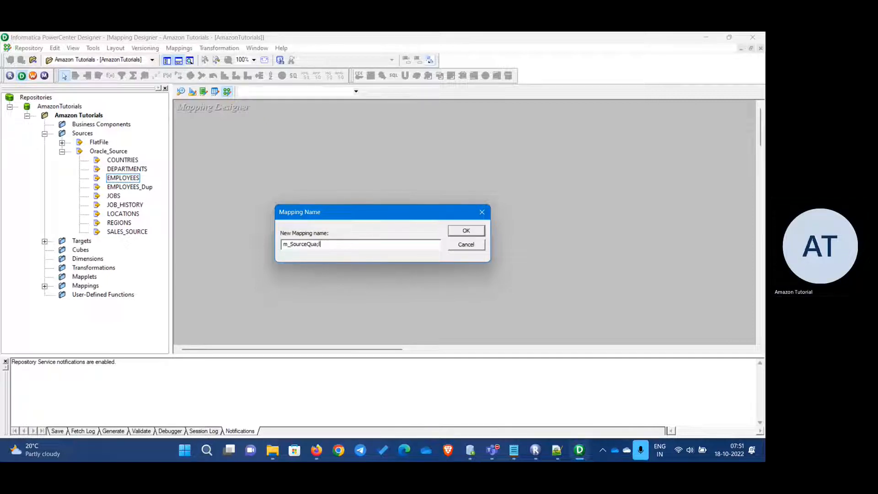
{"action": "type", "text": "eQualifier_Tras"}
{"action": "key", "text": "BackSpace"}
{"action": "type", "text": "nsformation"}
{"action": "key", "text": "Return"}
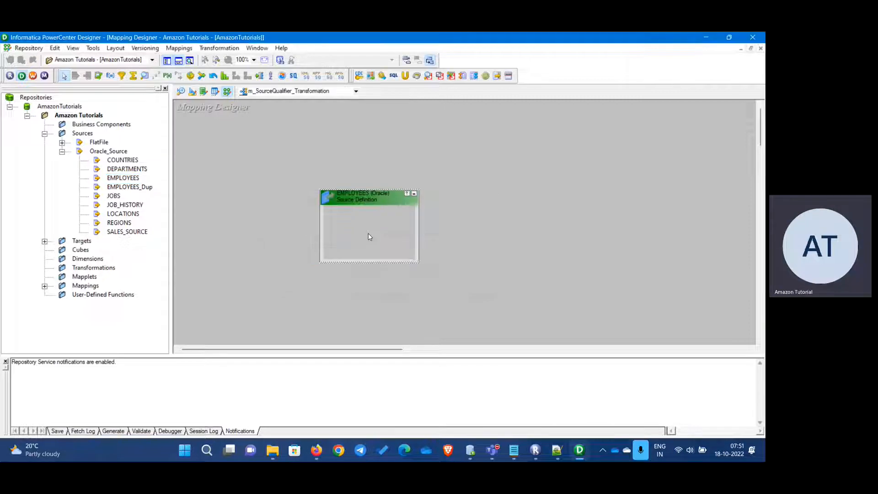
Position the EMPLOYEES source and its SQ_EMPLOYEES source qualifier side by side, and add the T_EMPLOYEES target beyond the qualifier.
{"action": "left_click_drag", "start_coordinate": [359, 201], "coordinate": [254, 181]}
{"action": "left_click", "coordinate": [396, 232]}
{"action": "left_click_drag", "start_coordinate": [396, 231], "coordinate": [389, 177]}
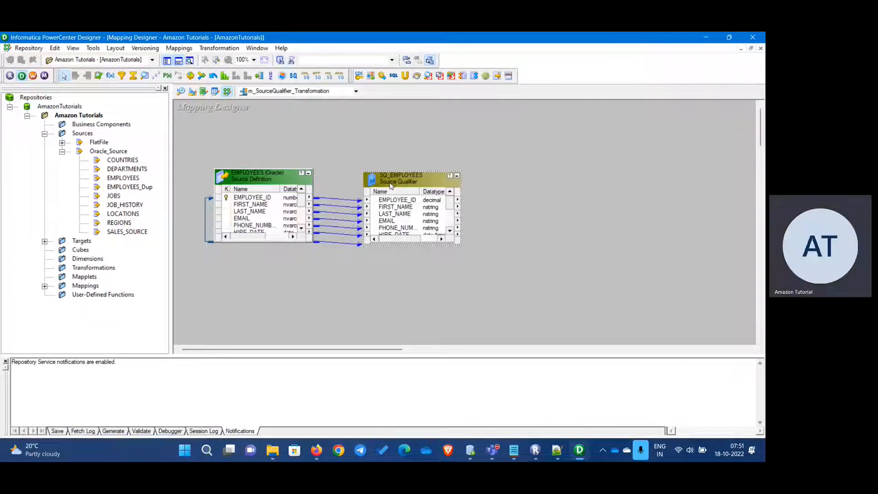
{"action": "left_click", "coordinate": [44, 242]}
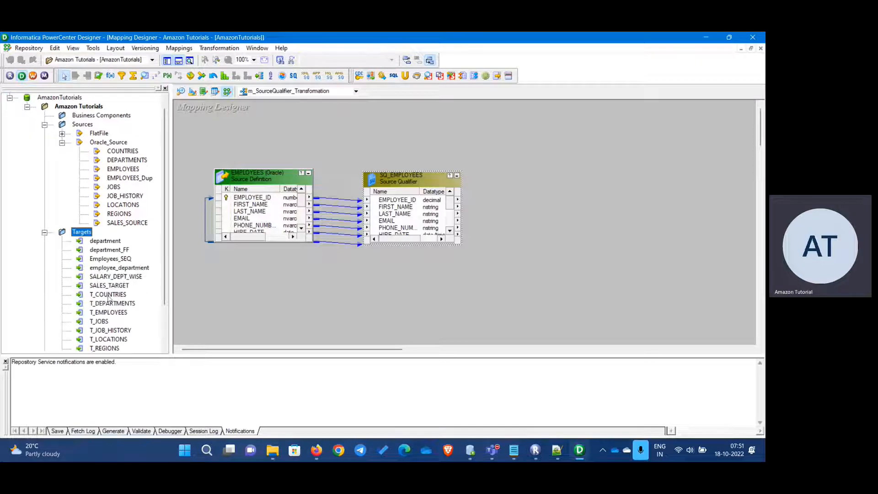
{"action": "left_click_drag", "start_coordinate": [108, 312], "coordinate": [609, 175]}
Link all ports of the SQ_EMPLOYEES source qualifier to the matching ports of the T_EMPLOYEES target.
{"action": "left_click", "coordinate": [378, 200]}
{"action": "right_click", "coordinate": [379, 201]}
{"action": "left_click", "coordinate": [403, 204]}
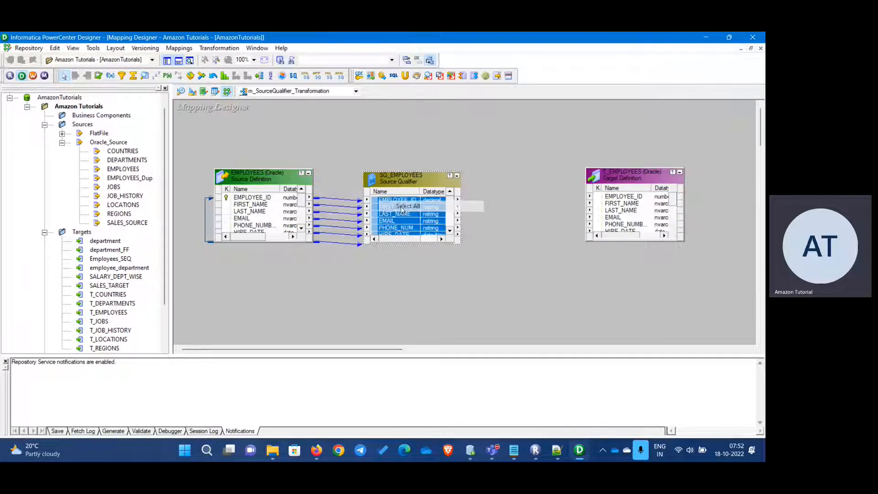
{"action": "left_click_drag", "start_coordinate": [379, 204], "coordinate": [603, 197]}
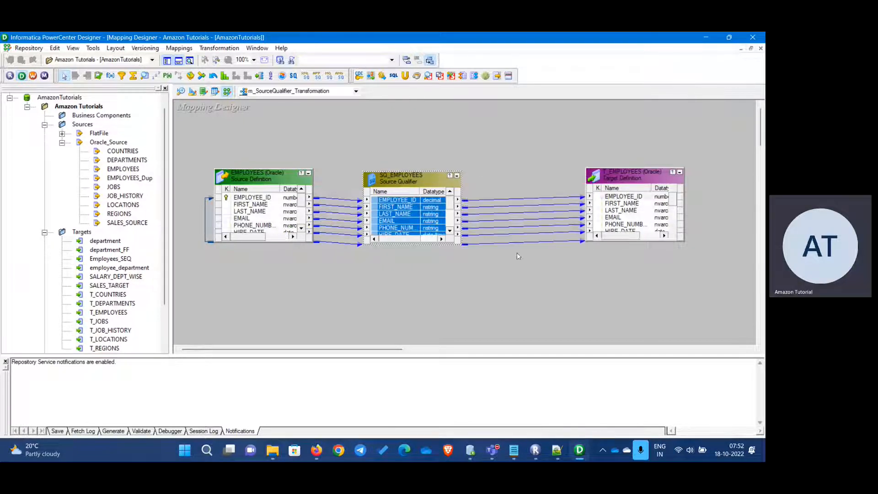
Save the mapping to the repository and check its validation messages.
{"action": "left_click", "coordinate": [490, 287]}
{"action": "key", "text": "ctrl+s"}
{"action": "mouse_move", "coordinate": [28, 395]}
{"action": "left_mouse_down"}
{"action": "mouse_move", "coordinate": [166, 407]}
{"action": "mouse_move", "coordinate": [22, 382]}
{"action": "left_mouse_up"}
{"action": "left_click", "coordinate": [155, 400]}
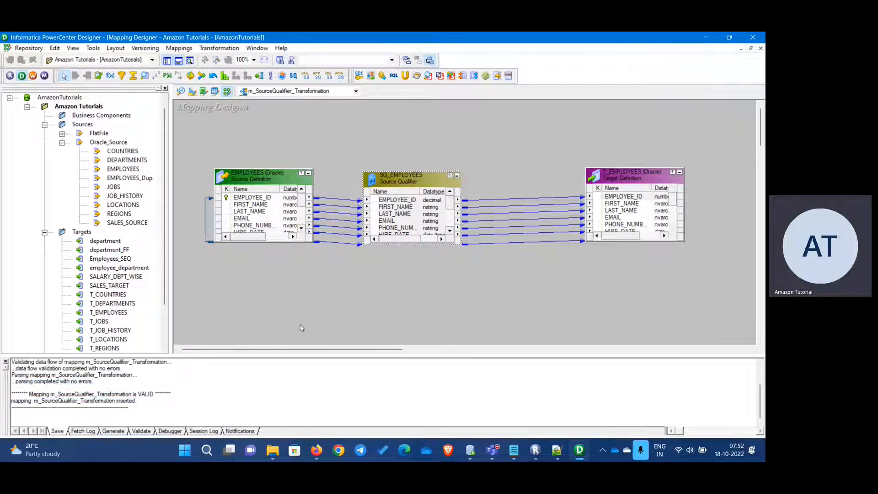
Arrange all objects of the mapping evenly in the workspace and save.
{"action": "right_click", "coordinate": [293, 311]}
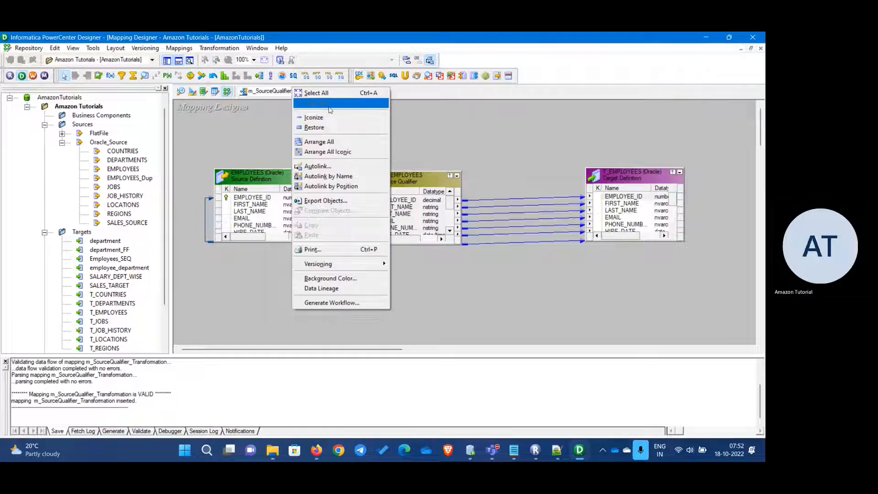
{"action": "left_click", "coordinate": [325, 142]}
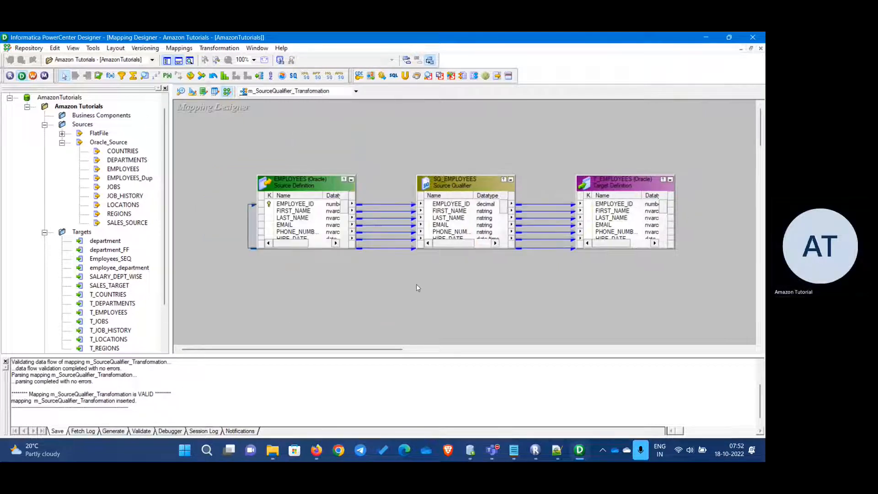
{"action": "key", "text": "ctrl+s"}
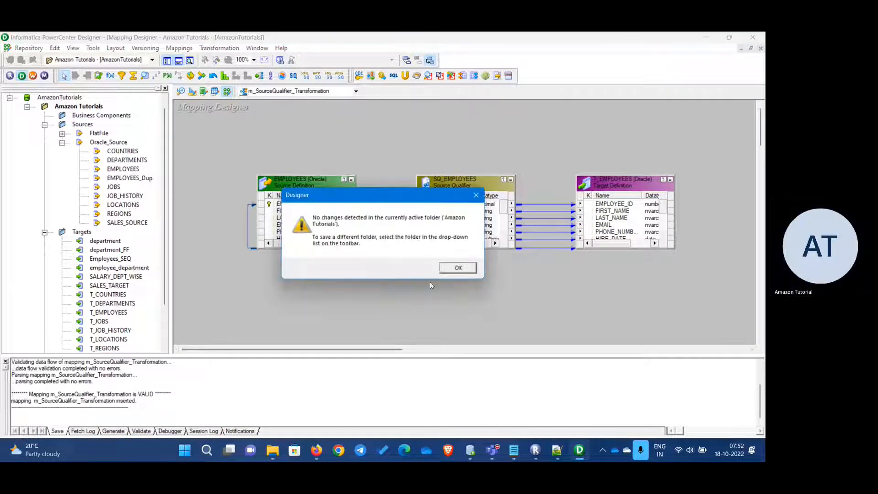
{"action": "left_click", "coordinate": [457, 268]}
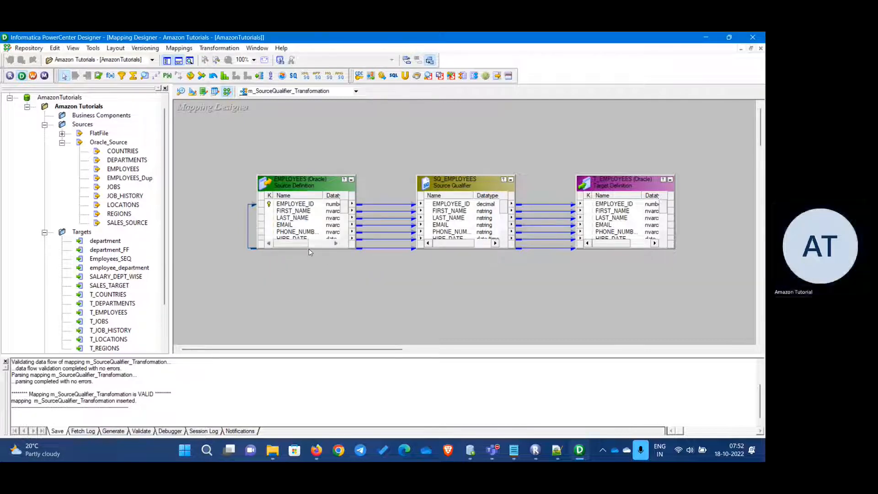
Enlarge the source, source qualifier and target boxes to show all ports, widening the target as well, and save the mapping again.
{"action": "left_click_drag", "start_coordinate": [308, 248], "coordinate": [308, 311]}
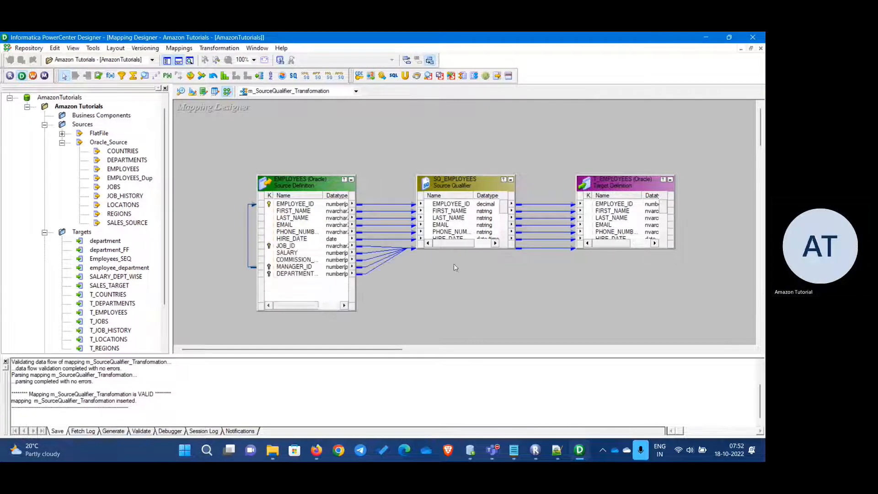
{"action": "left_click_drag", "start_coordinate": [453, 249], "coordinate": [455, 304]}
{"action": "left_click_drag", "start_coordinate": [625, 248], "coordinate": [632, 297]}
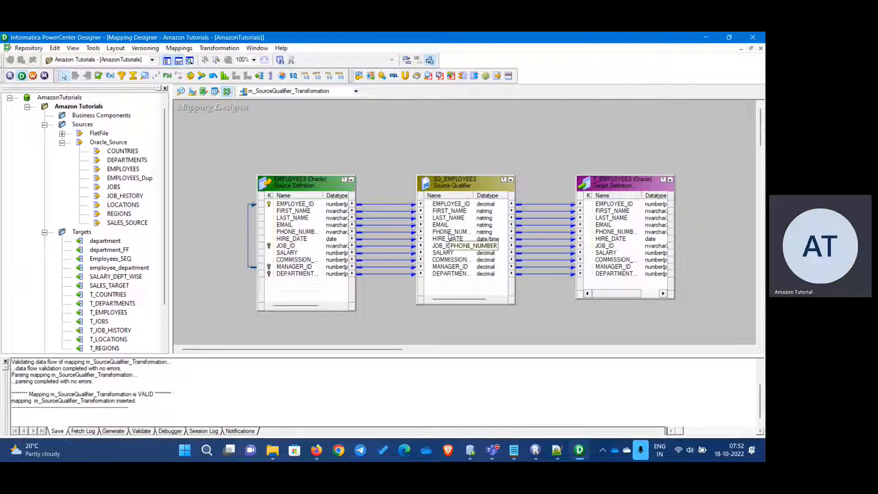
{"action": "left_click", "coordinate": [333, 204]}
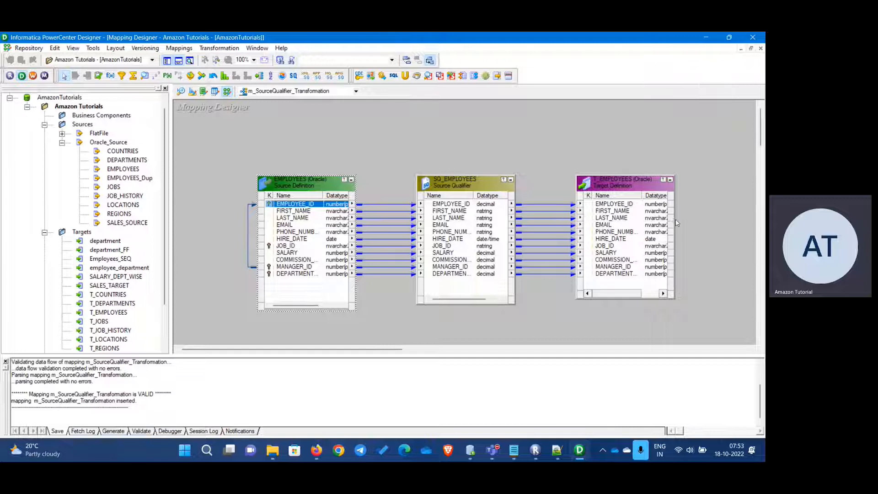
{"action": "left_click_drag", "start_coordinate": [675, 218], "coordinate": [708, 219]}
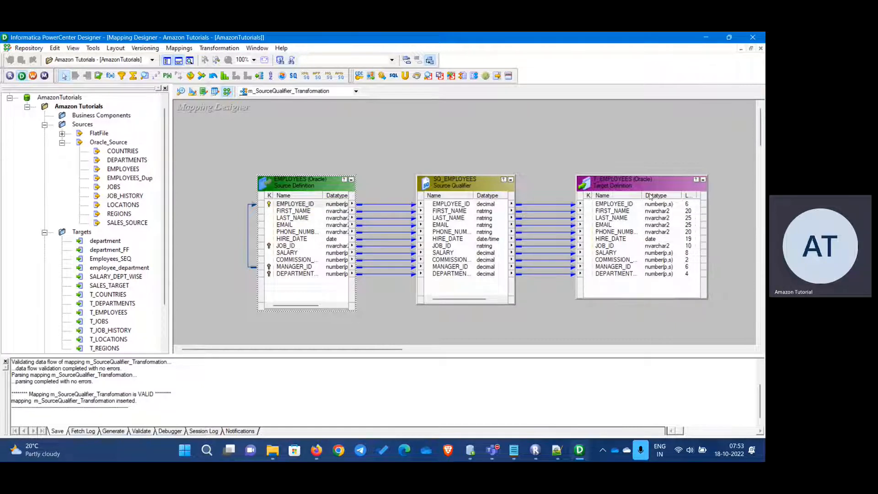
{"action": "key", "text": "ctrl+s"}
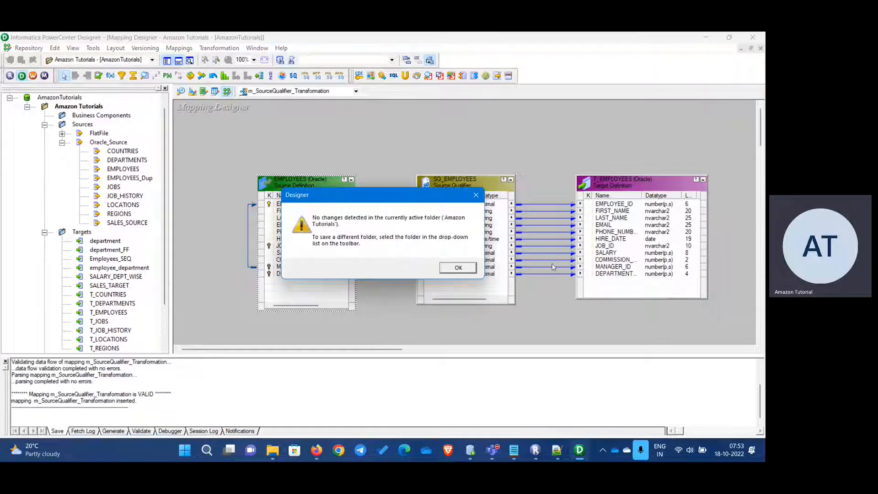
{"action": "left_click", "coordinate": [457, 267]}
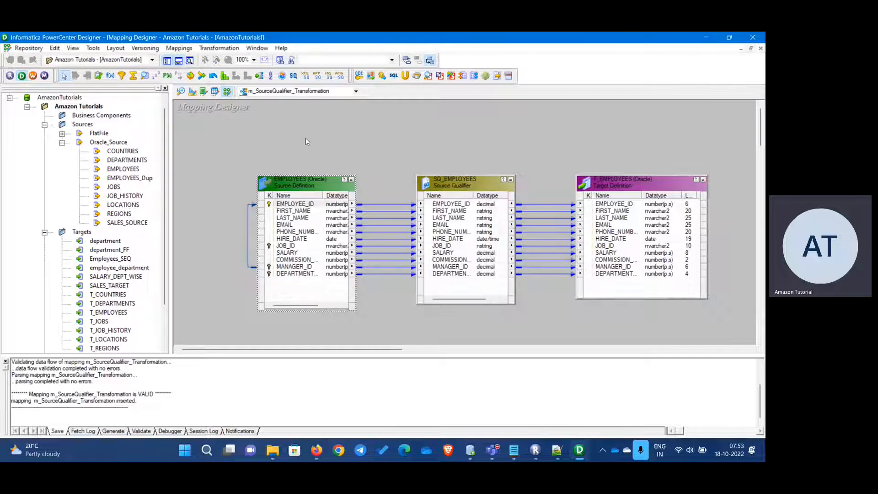
Switch to PowerCenter Workflow Manager and create a workflow named wf_SourceQualifier_Transformation.
{"action": "left_click", "coordinate": [33, 77]}
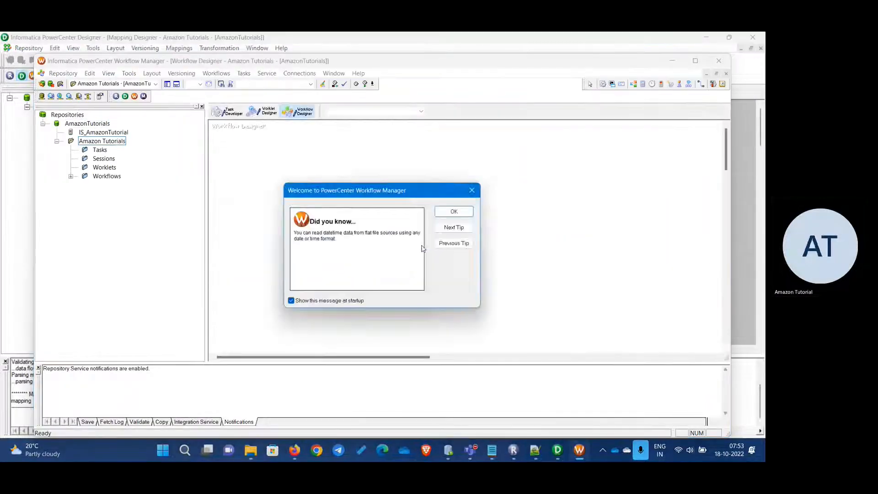
{"action": "left_click", "coordinate": [442, 214]}
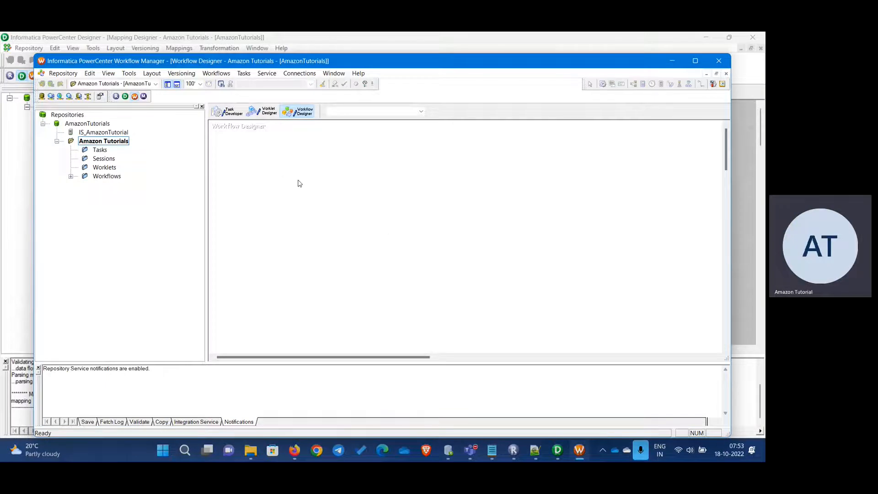
{"action": "left_click", "coordinate": [227, 74]}
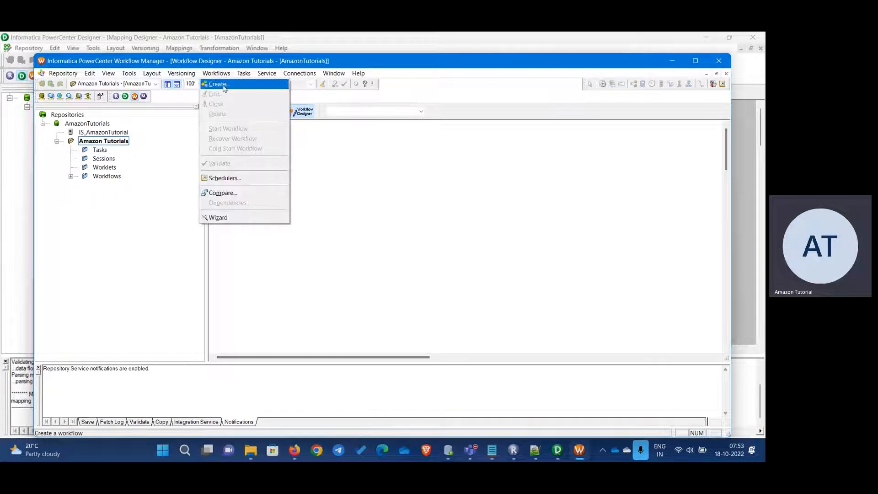
{"action": "left_click", "coordinate": [226, 84]}
{"action": "type", "text": "wf_So"}
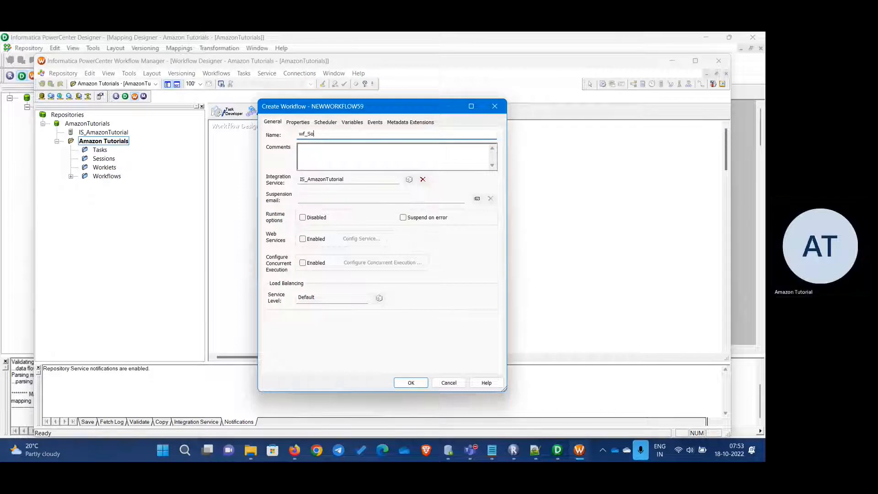
{"action": "type", "text": "purQua"}
{"action": "key", "text": "BackSpace"}
{"action": "key", "text": "BackSpace"}
{"action": "key", "text": "BackSpace"}
{"action": "type", "text": "lifier_Transformation"}
{"action": "key", "text": "Return"}
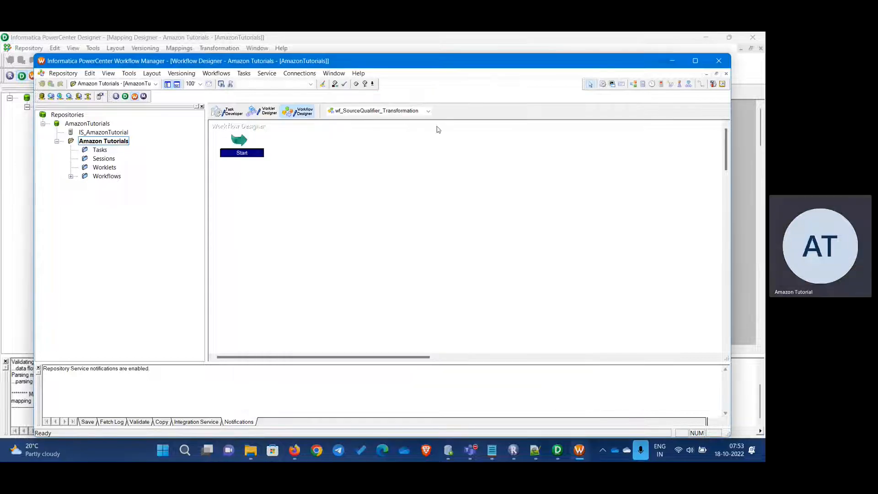
Add a session task for the m_SourceQualifier_Transformation mapping and link the Start task to it.
{"action": "left_click", "coordinate": [602, 84]}
{"action": "left_click", "coordinate": [383, 166]}
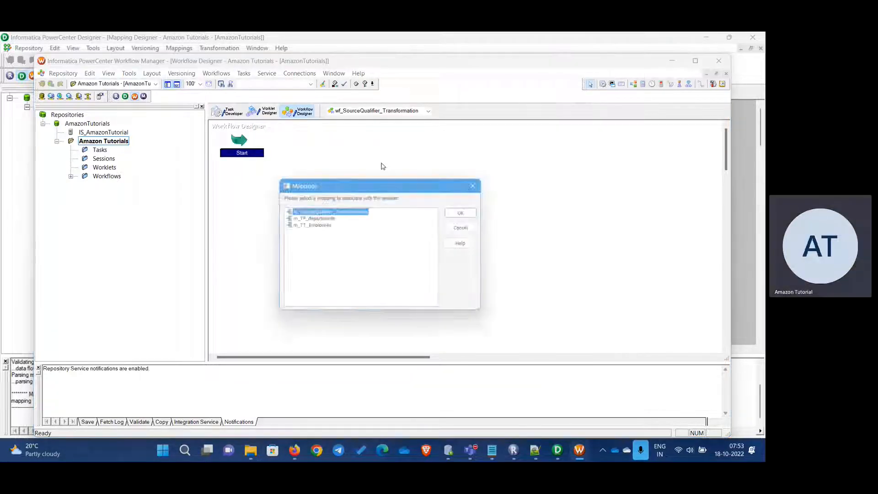
{"action": "left_click", "coordinate": [473, 216]}
{"action": "left_click", "coordinate": [701, 84]}
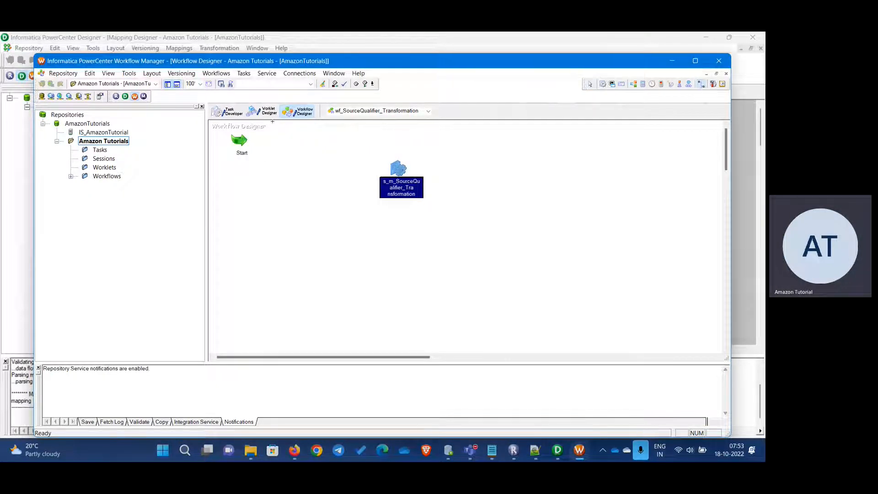
{"action": "left_click_drag", "start_coordinate": [234, 140], "coordinate": [398, 169]}
Configure the session to fail its parent if the task fails, and set Stop on errors to 1.
{"action": "double_click", "coordinate": [400, 170]}
{"action": "left_click", "coordinate": [215, 265]}
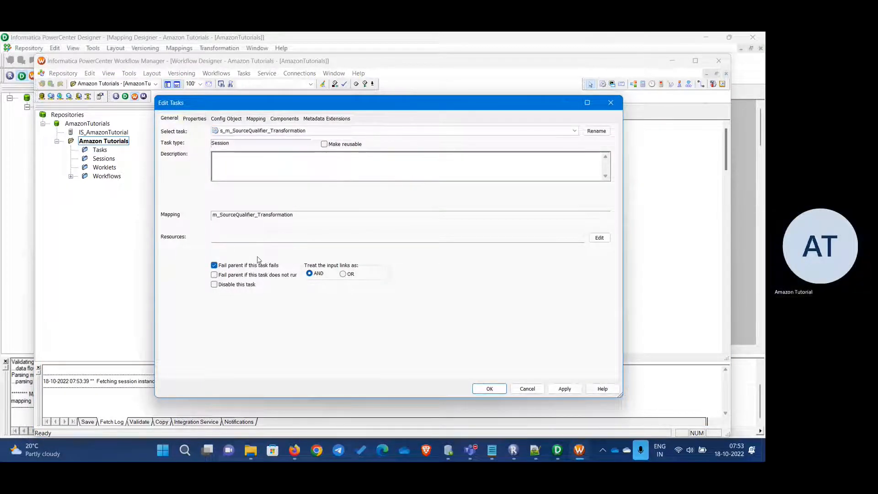
{"action": "left_click", "coordinate": [226, 118]}
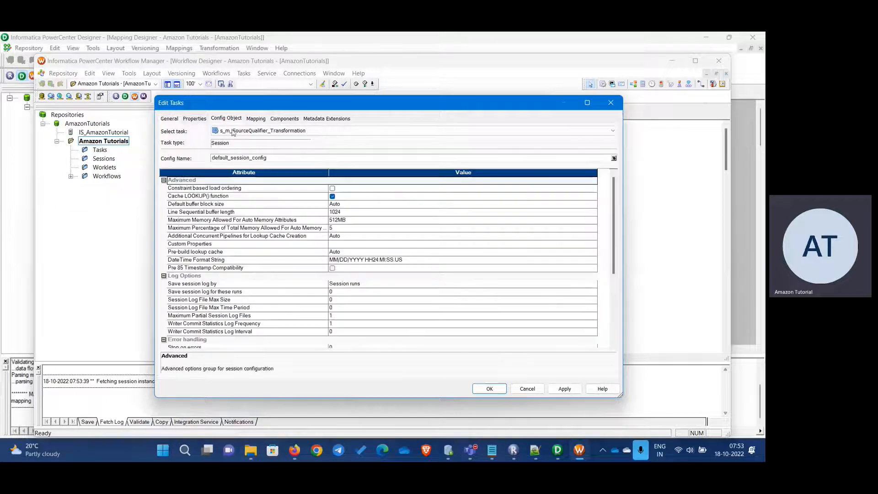
{"action": "scroll", "coordinate": [346, 301], "scroll_direction": "down", "scroll_amount": 2}
{"action": "left_click", "coordinate": [346, 300]}
{"action": "type", "text": "1"}
{"action": "left_click", "coordinate": [288, 295]}
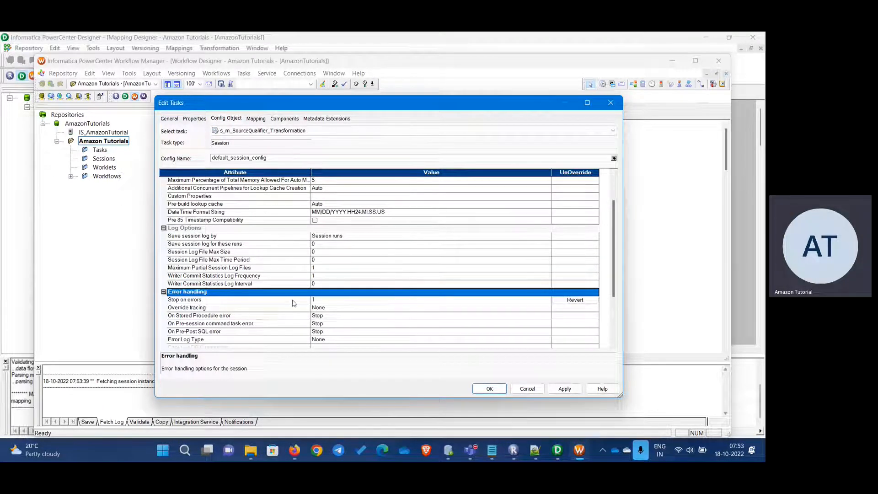
{"action": "left_click", "coordinate": [229, 300]}
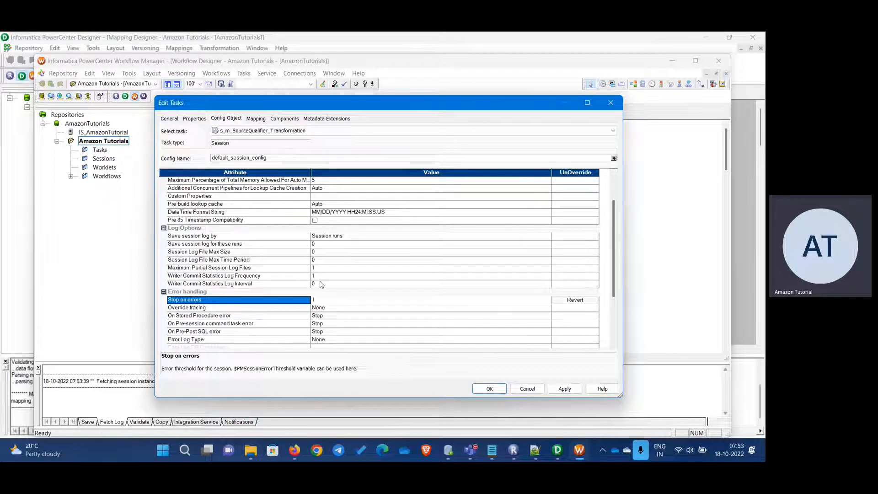
In the session's mapping settings, check the SQ_EMPLOYEES source connection and set the T_EMPLOYEES target connection to Oracle_Target.
{"action": "left_click", "coordinate": [260, 119]}
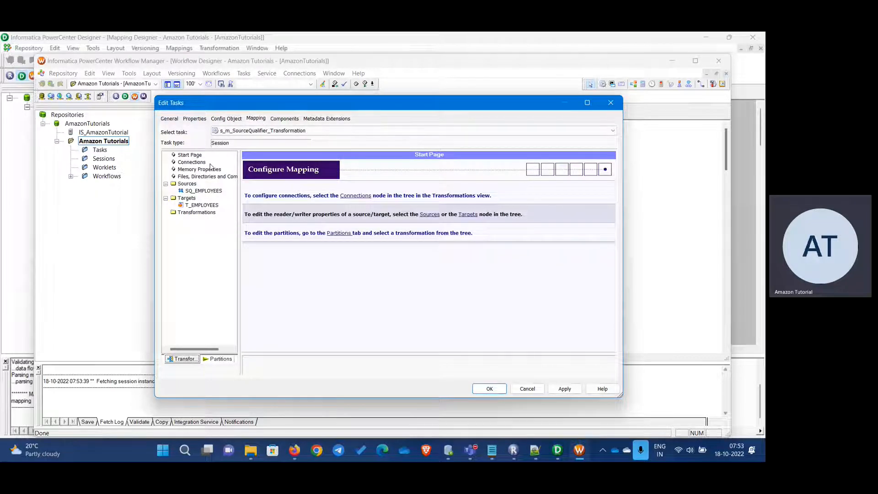
{"action": "left_click", "coordinate": [212, 191]}
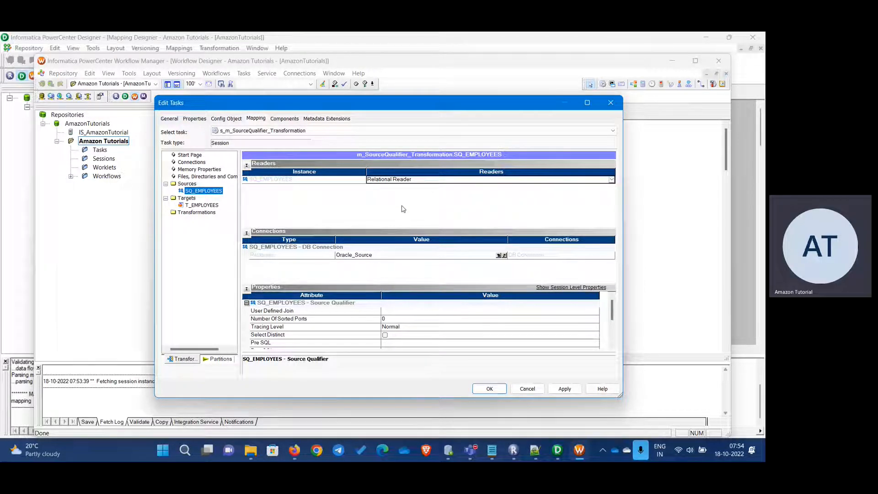
{"action": "left_click", "coordinate": [344, 255]}
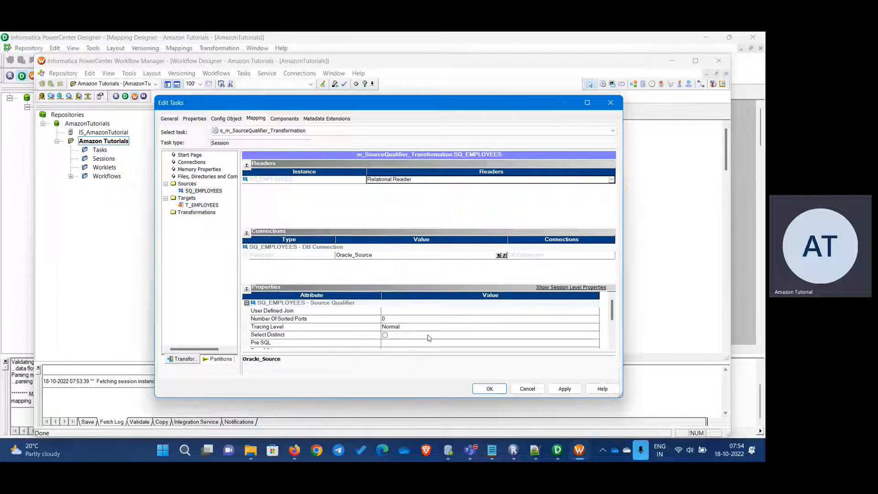
{"action": "scroll", "coordinate": [428, 334], "scroll_direction": "down", "scroll_amount": 2}
{"action": "left_click", "coordinate": [202, 205]}
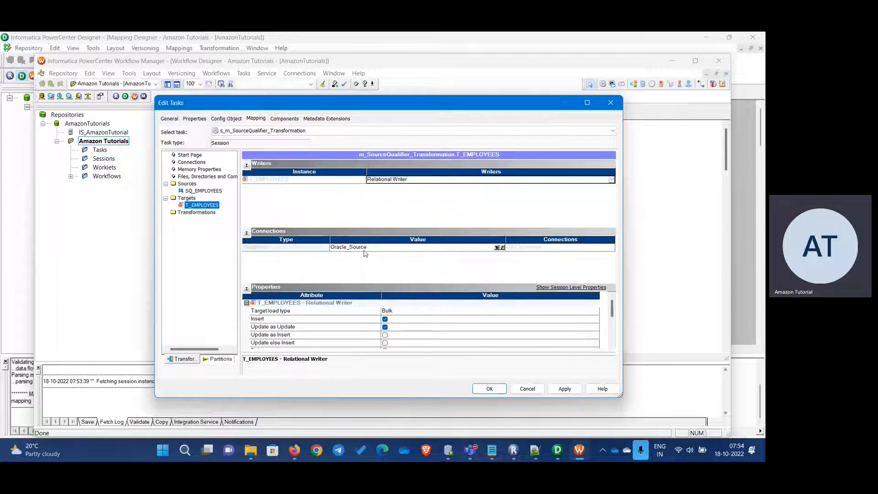
{"action": "left_click", "coordinate": [498, 247]}
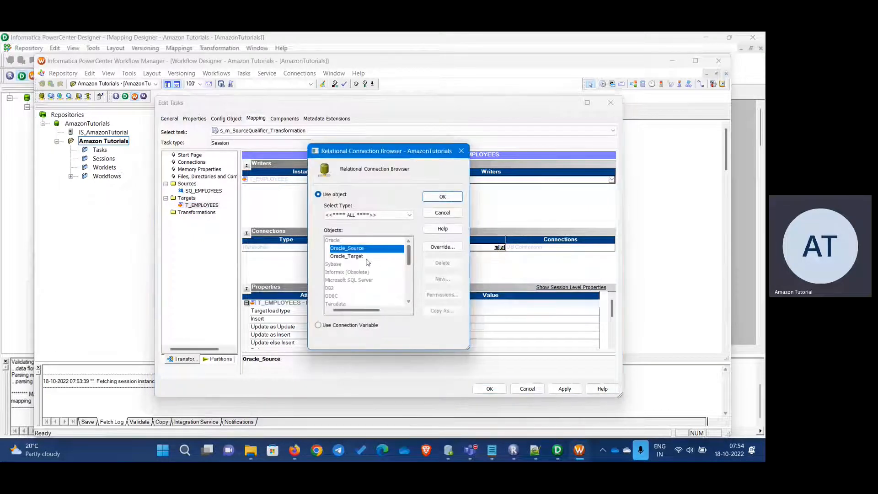
{"action": "left_click", "coordinate": [366, 257]}
{"action": "left_click", "coordinate": [441, 197]}
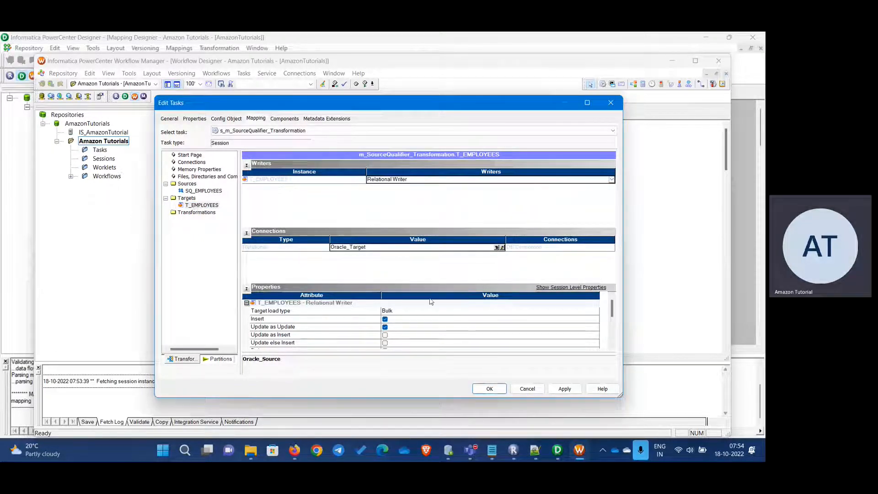
Enable the truncate target table option for T_EMPLOYEES, apply the session settings and save the workflow.
{"action": "scroll", "coordinate": [429, 339], "scroll_direction": "down", "scroll_amount": 1}
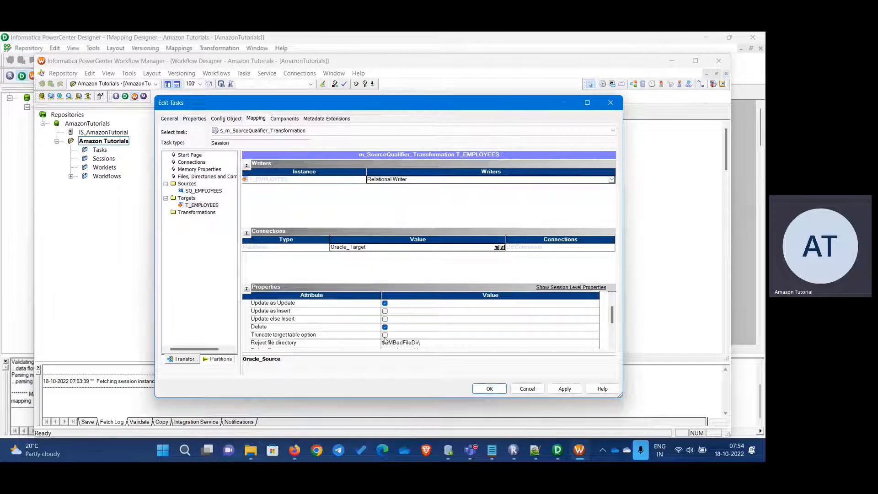
{"action": "left_click", "coordinate": [385, 335]}
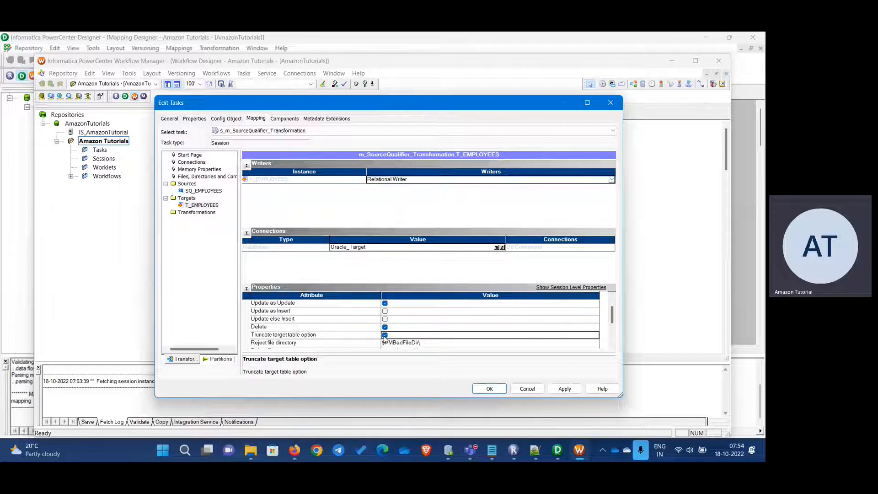
{"action": "left_click", "coordinate": [565, 388]}
{"action": "left_click", "coordinate": [492, 389]}
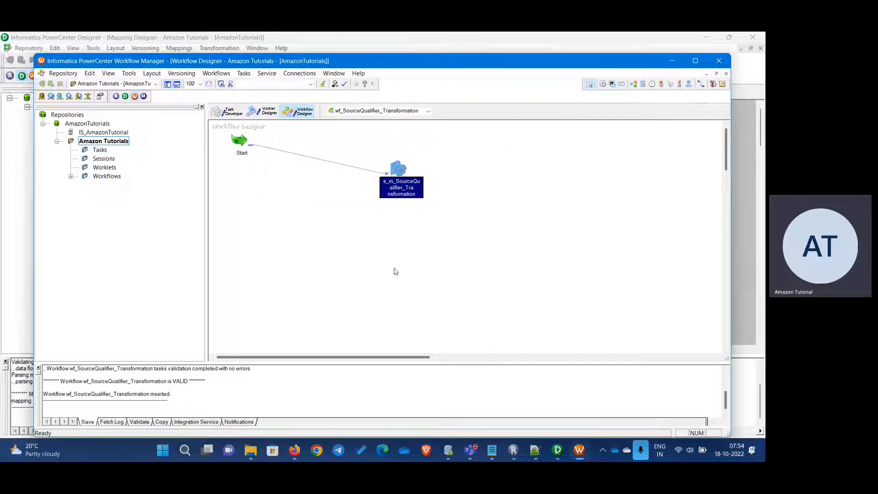
Start the wf_SourceQualifier_Transformation workflow.
{"action": "left_click", "coordinate": [396, 271]}
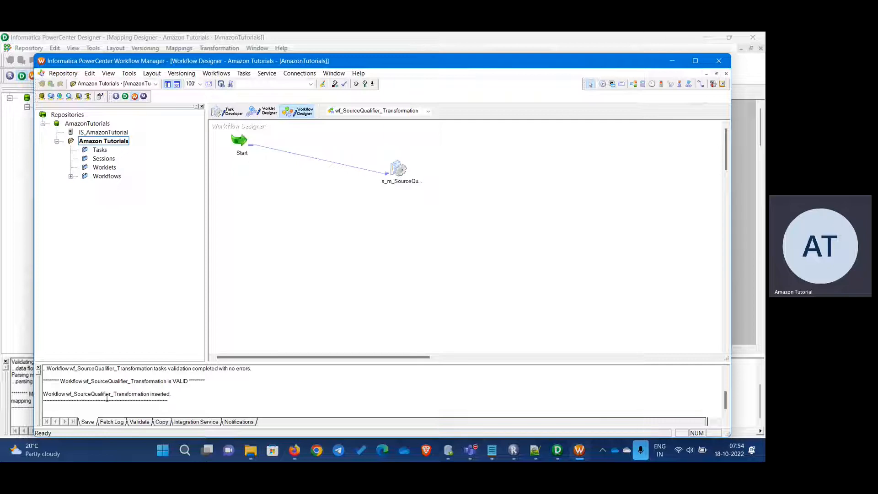
{"action": "right_click", "coordinate": [361, 229]}
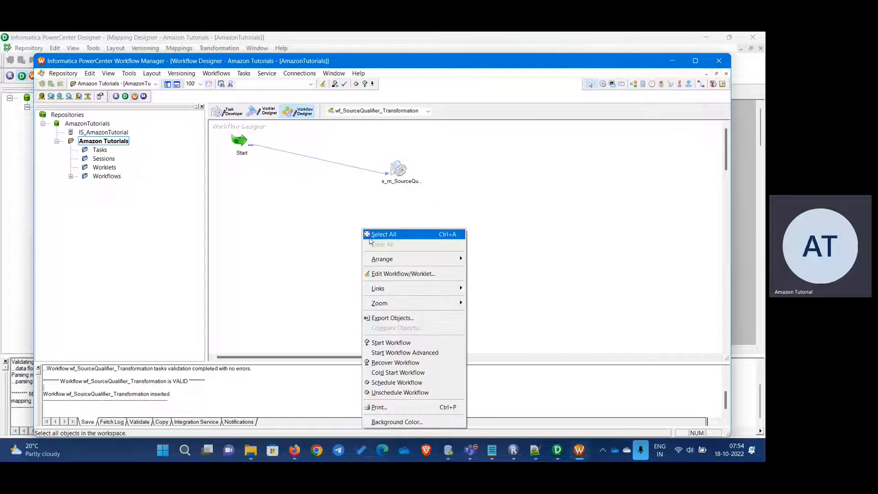
{"action": "left_click", "coordinate": [409, 342]}
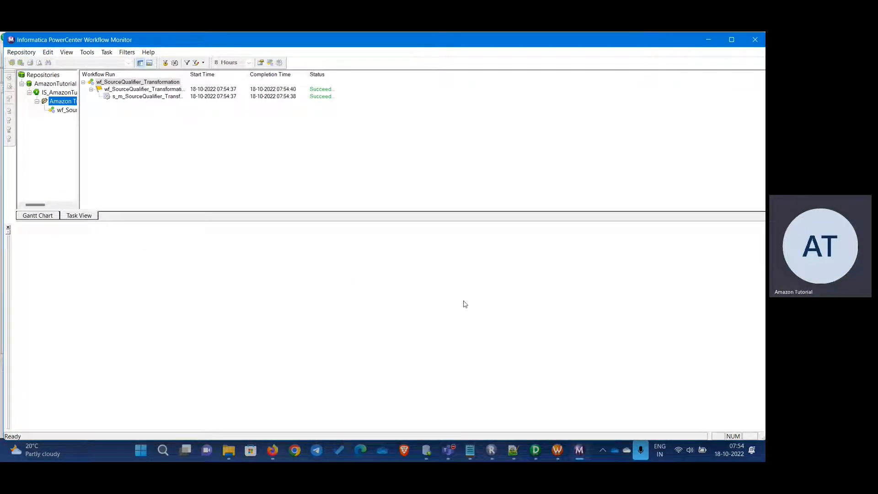
Switch to Oracle SQL Developer and open SQL worksheets for the CORE and HR connections.
{"action": "left_click", "coordinate": [426, 450]}
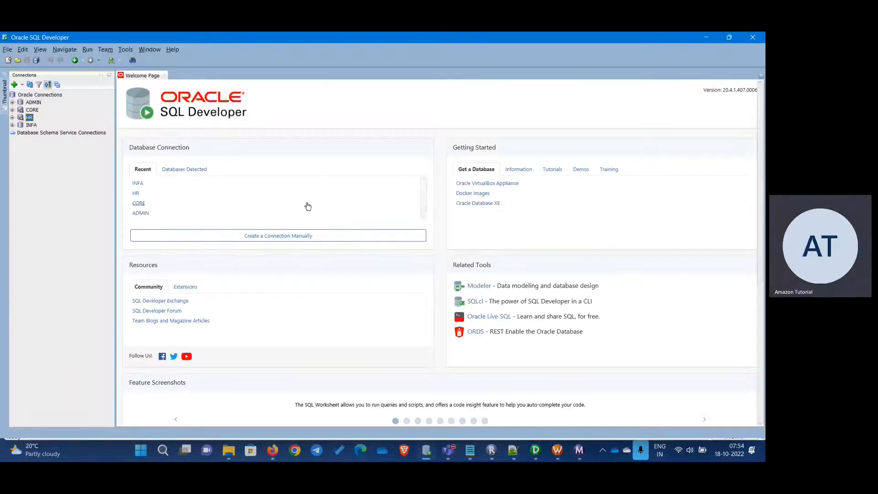
{"action": "left_click", "coordinate": [13, 111]}
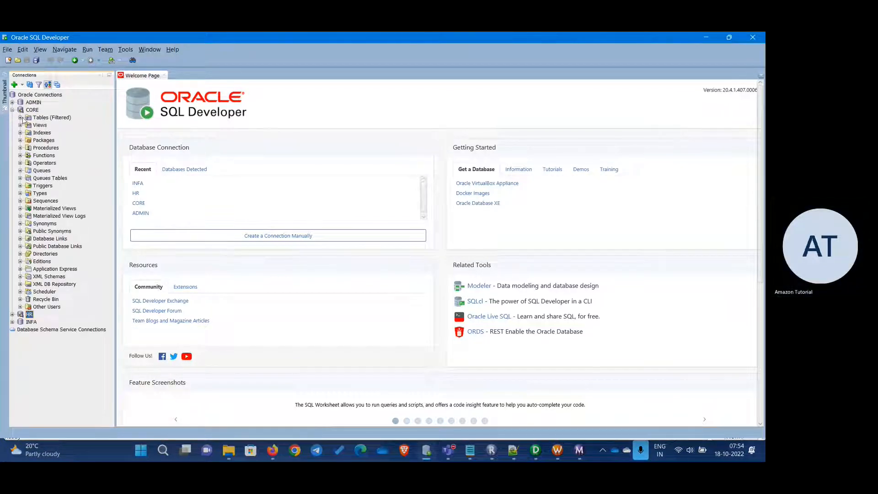
{"action": "left_click", "coordinate": [21, 118]}
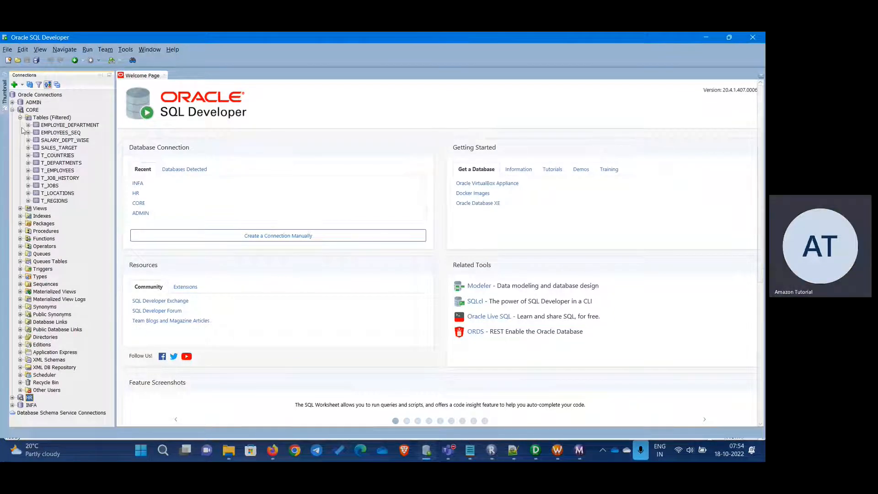
{"action": "right_click", "coordinate": [35, 110]}
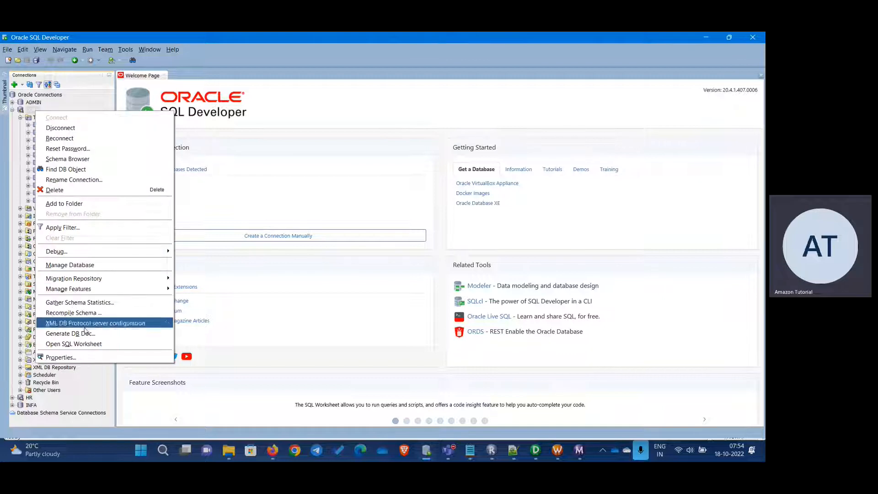
{"action": "left_click", "coordinate": [83, 344]}
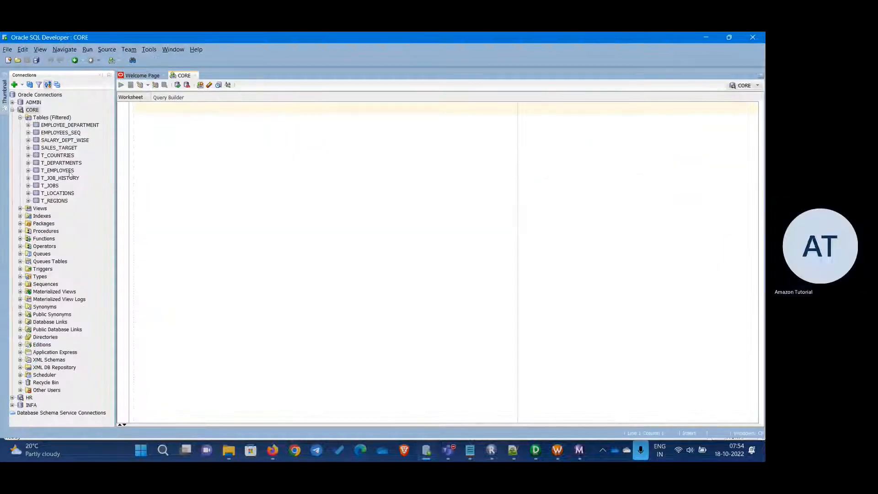
{"action": "left_click", "coordinate": [12, 109]}
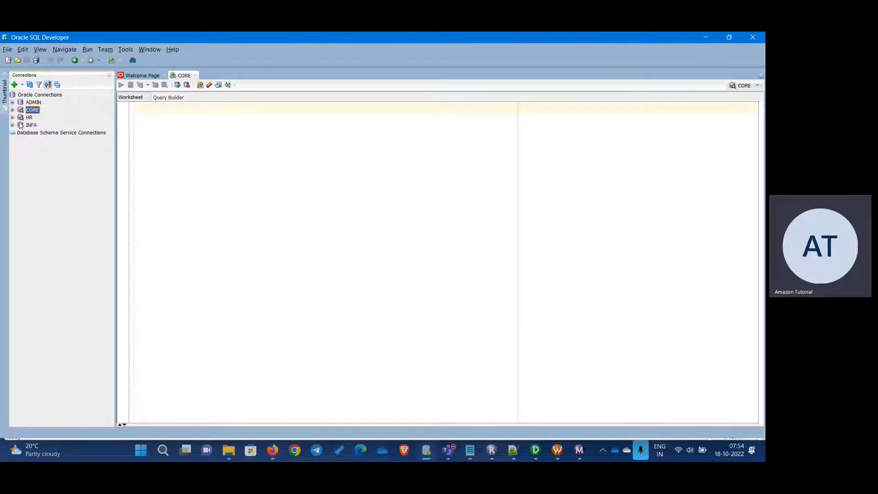
{"action": "right_click", "coordinate": [27, 118]}
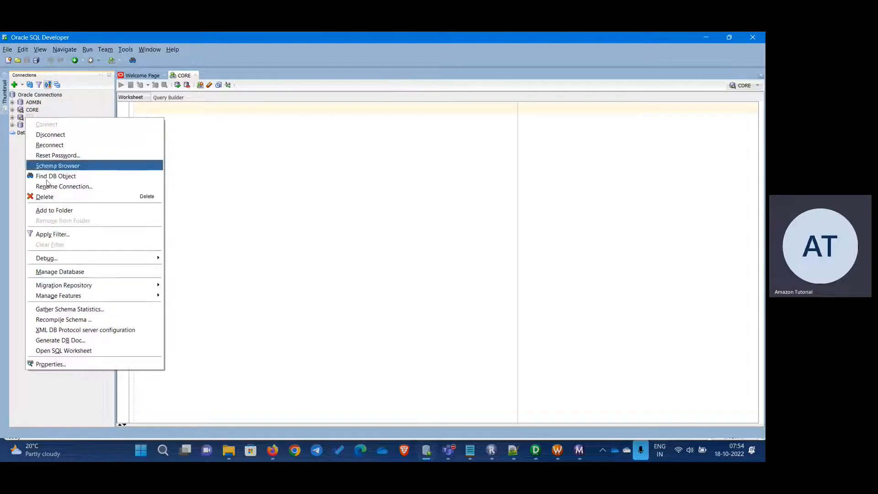
{"action": "left_click", "coordinate": [69, 353]}
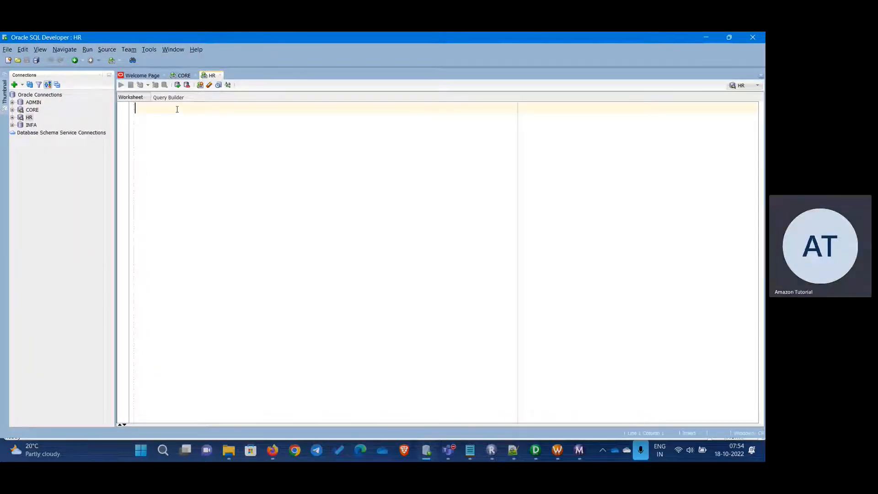
Run SELECT * FROM employees in the HR worksheet and count the rows of the result.
{"action": "type", "text": "SELEC"}
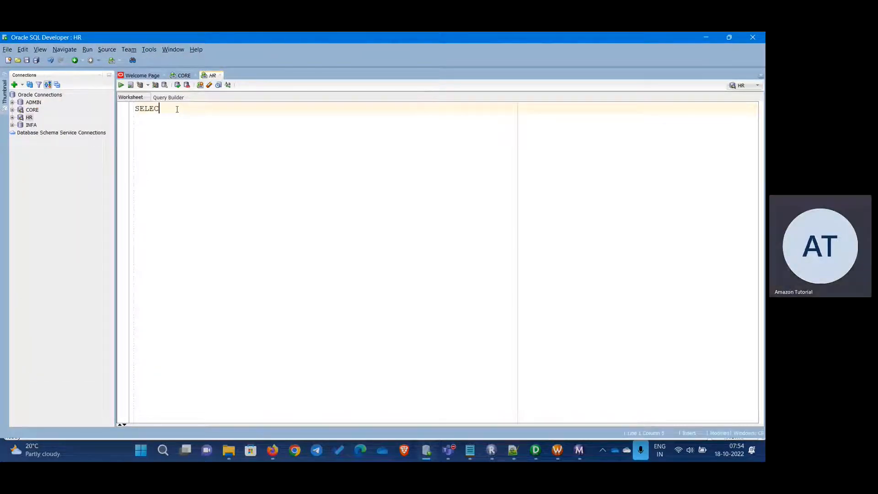
{"action": "type", "text": "T * FROM empl"}
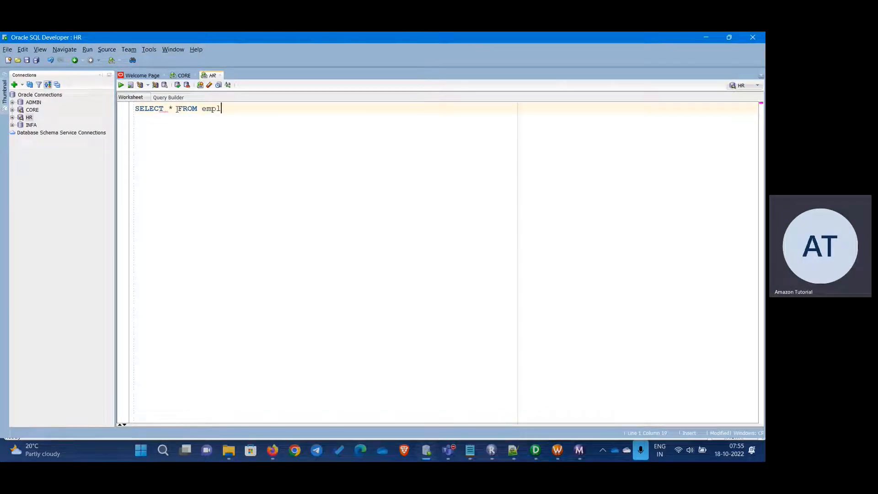
{"action": "type", "text": "oy"}
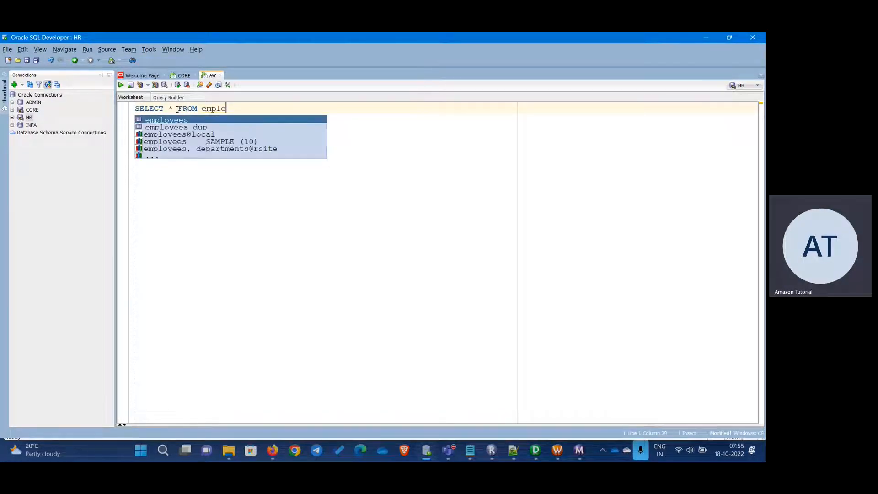
{"action": "key", "text": "Return"}
{"action": "key", "text": "ctrl+Return"}
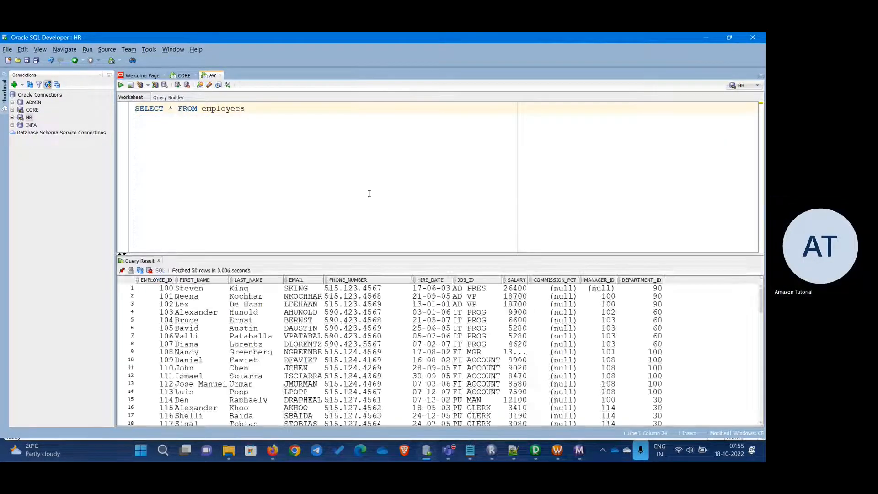
{"action": "right_click", "coordinate": [381, 321]}
{"action": "left_click", "coordinate": [412, 360]}
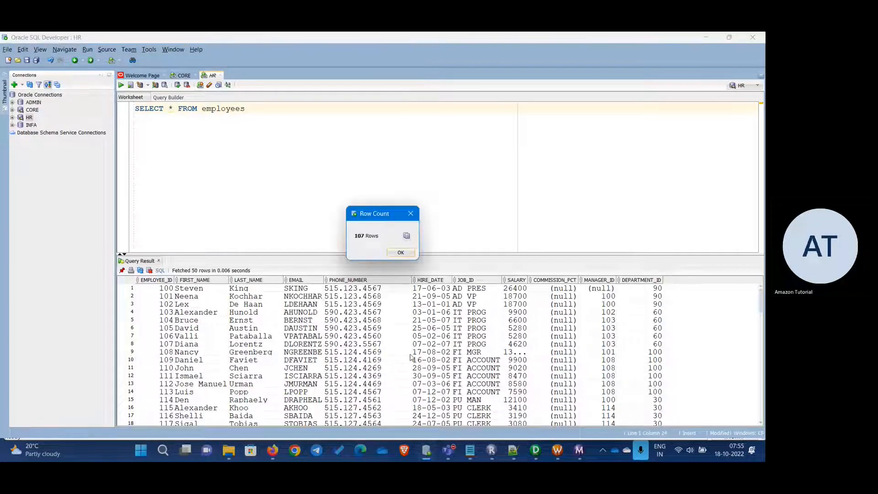
{"action": "left_click", "coordinate": [398, 251]}
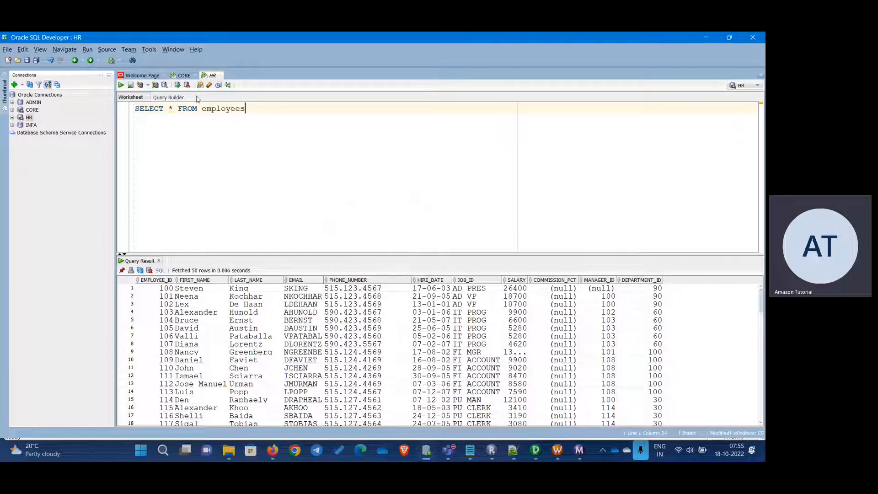
Run SELECT * FROM t_employees; in the CORE worksheet.
{"action": "key", "text": "alt+Page_Up"}
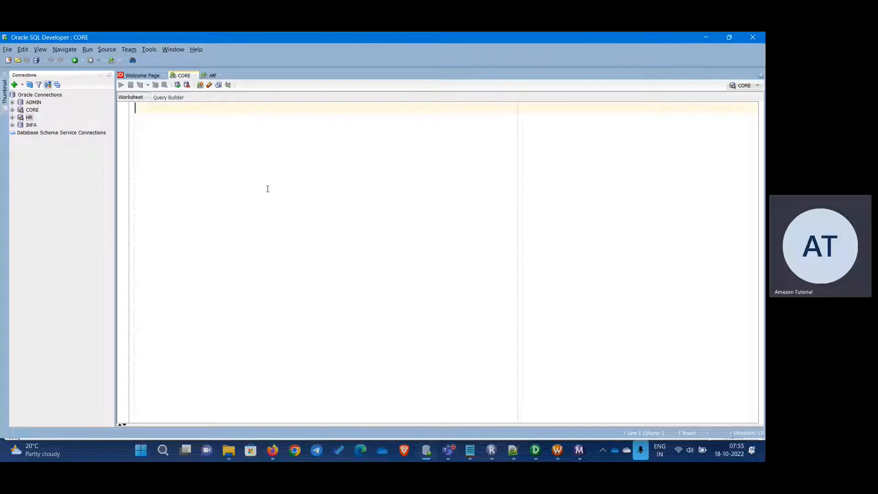
{"action": "type", "text": "SLEE"}
{"action": "key", "text": "BackSpace"}
{"action": "key", "text": "BackSpace"}
{"action": "key", "text": "BackSpace"}
{"action": "key", "text": "BackSpace"}
{"action": "type", "text": "SELECT * FROM "}
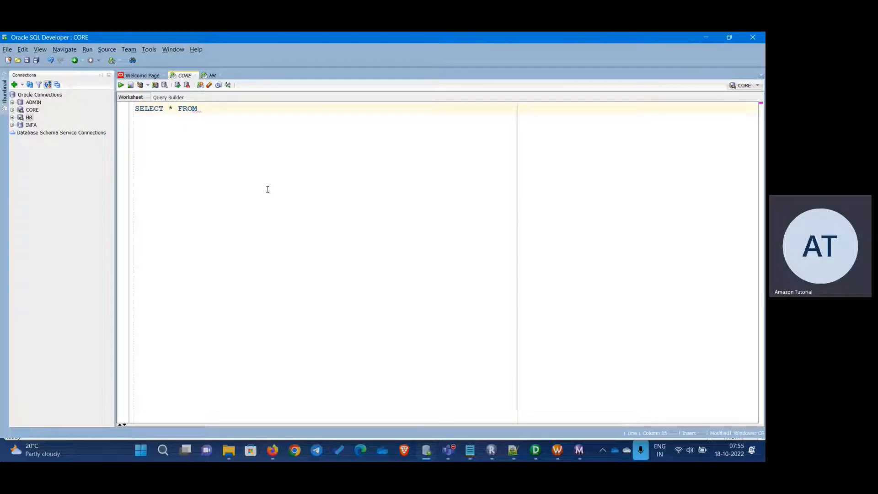
{"action": "type", "text": "t_emplo"}
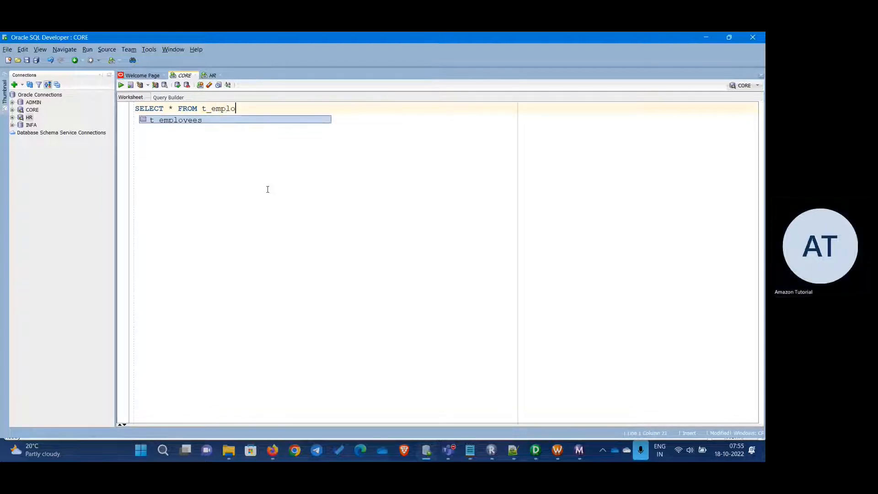
{"action": "type", "text": "yees;"}
{"action": "key", "text": "ctrl+Return"}
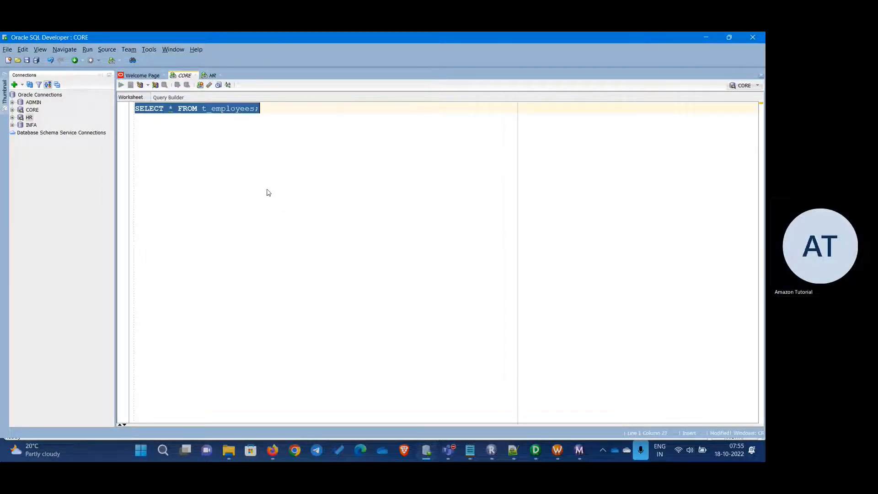
Count the rows returned by the t_employees query and close the row count message.
{"action": "right_click", "coordinate": [384, 364]}
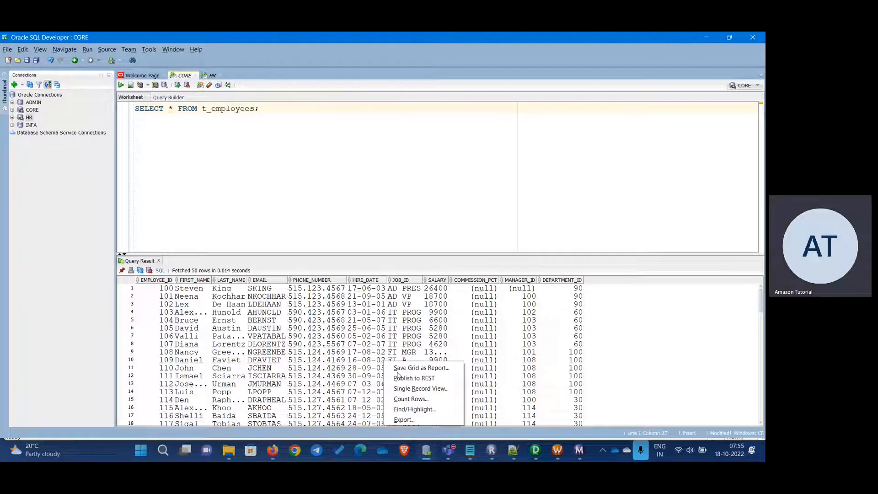
{"action": "left_click", "coordinate": [401, 394]}
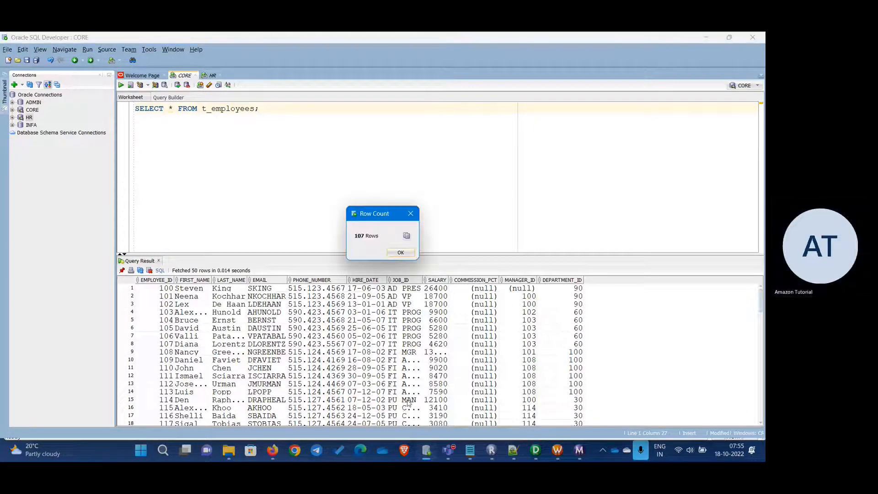
{"action": "left_click", "coordinate": [397, 251]}
Switch to Workflow Monitor to check the workflow run, and return to the mapping in PowerCenter Designer.
{"action": "key", "text": "alt+Tab"}
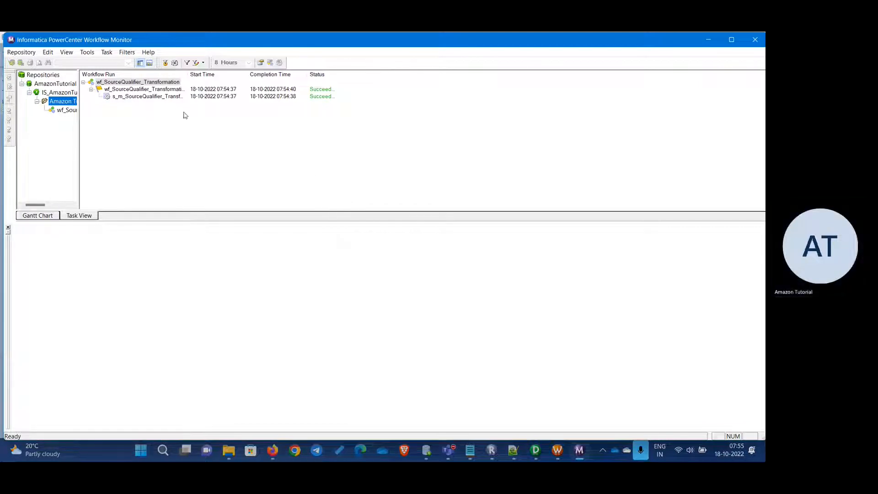
{"action": "left_click", "coordinate": [137, 140]}
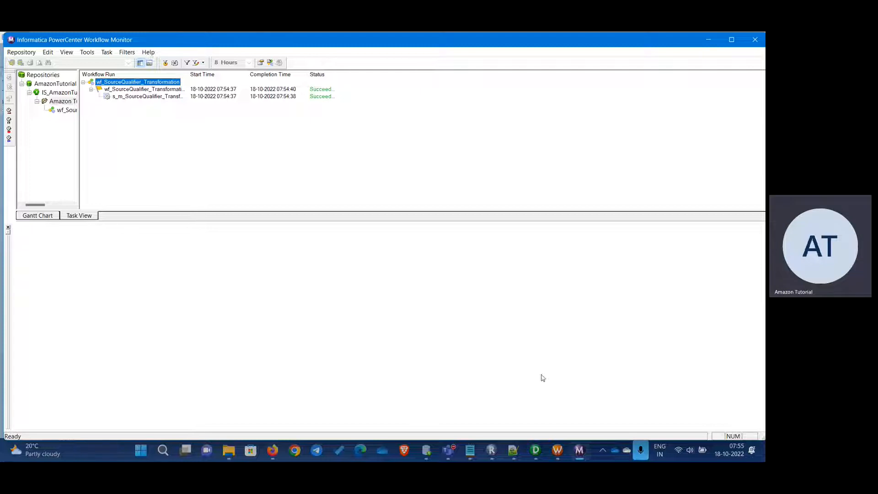
{"action": "left_click", "coordinate": [535, 450]}
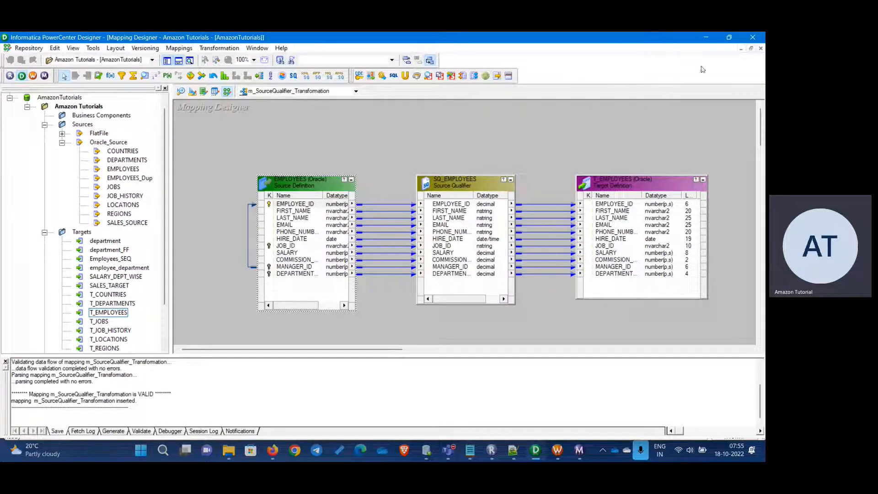
Switch to Workflow Monitor and review the source/target statistics of session s_m_SourceQualifier_Transformation for SQ_EMPLOYEES and T_EMPLOYEES.
{"action": "left_click", "coordinate": [705, 38]}
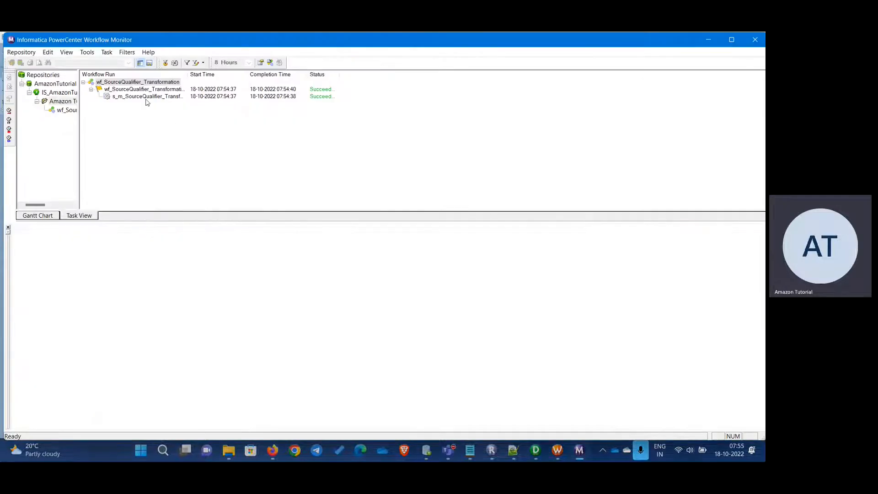
{"action": "left_click", "coordinate": [144, 98]}
{"action": "left_click", "coordinate": [16, 237]}
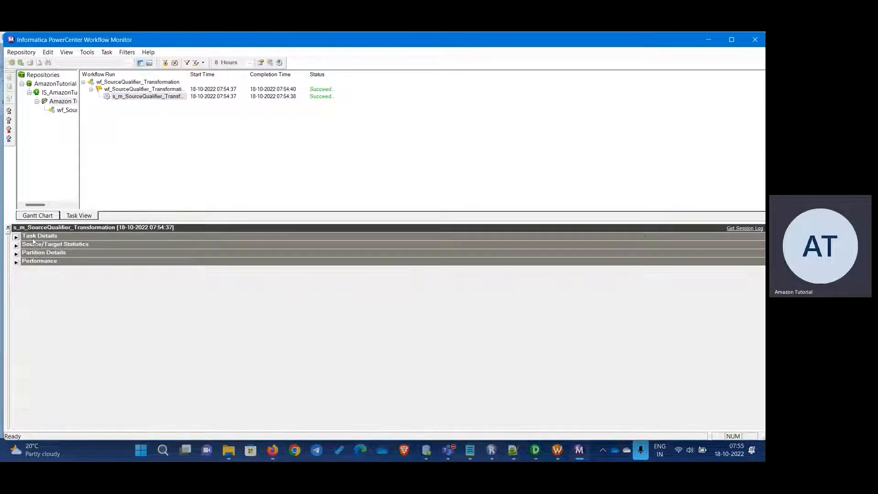
{"action": "left_click", "coordinate": [16, 245]}
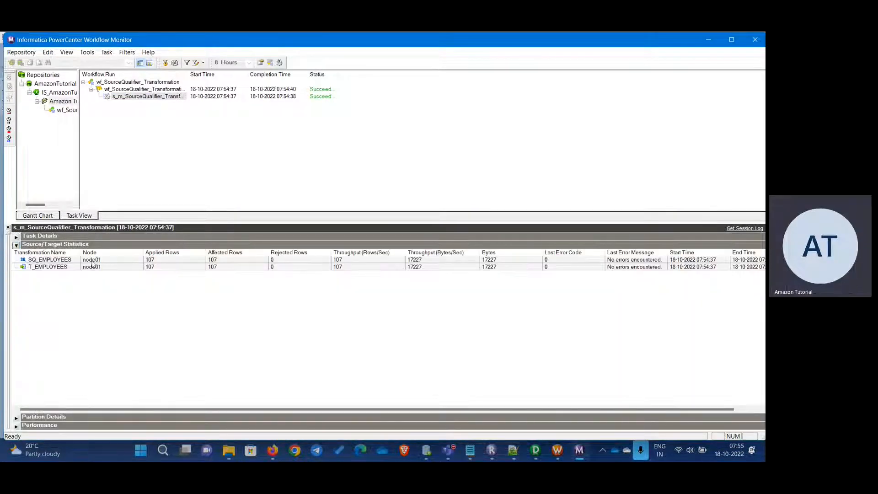
{"action": "left_click", "coordinate": [15, 259]}
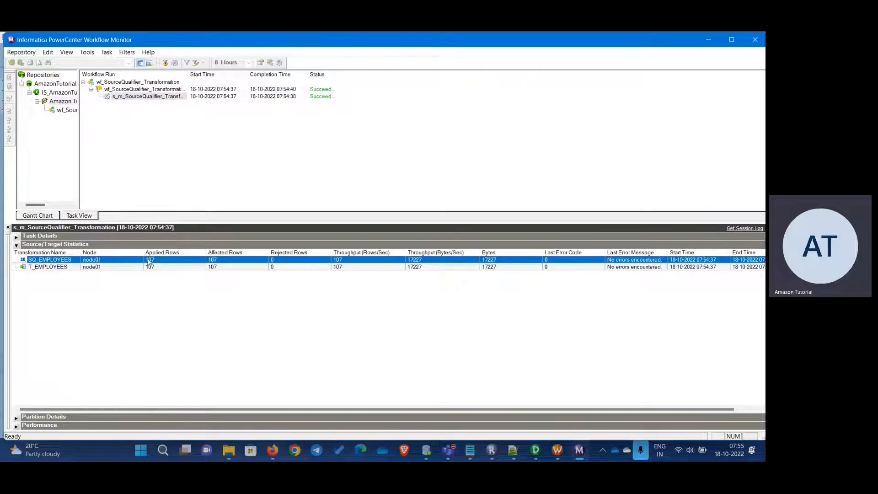
{"action": "left_click", "coordinate": [189, 267]}
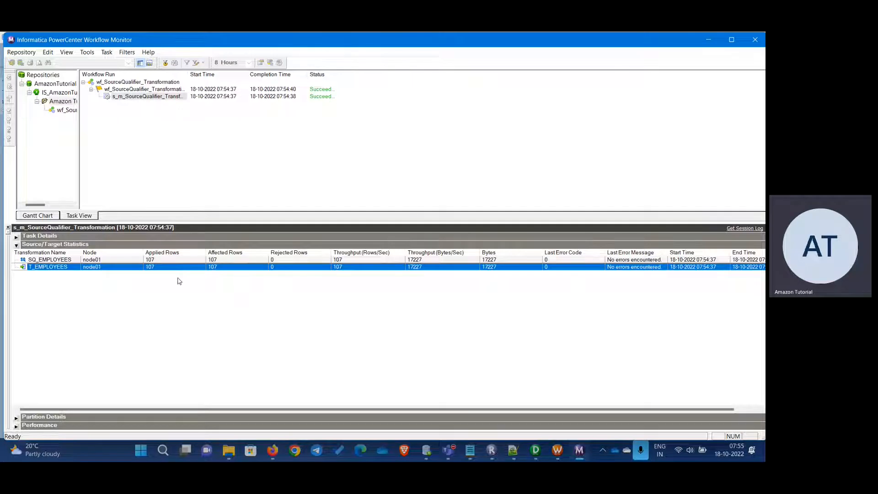
{"action": "left_click", "coordinate": [282, 261]}
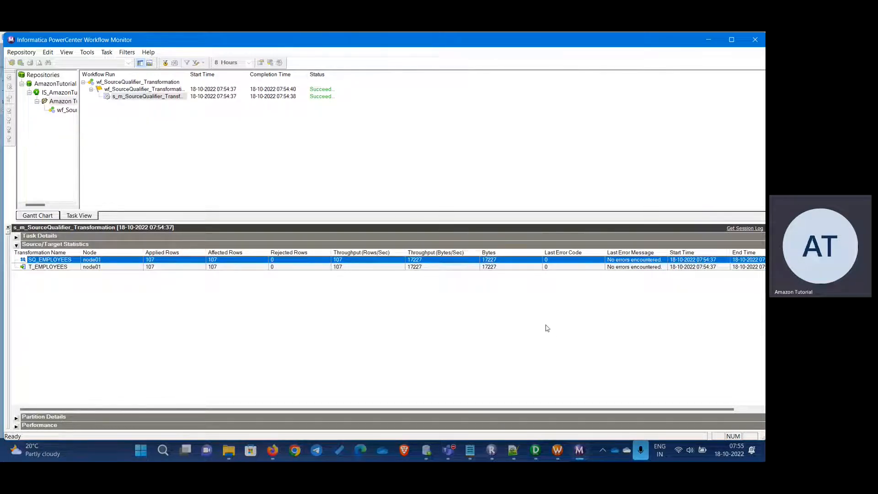
{"action": "left_click", "coordinate": [205, 140]}
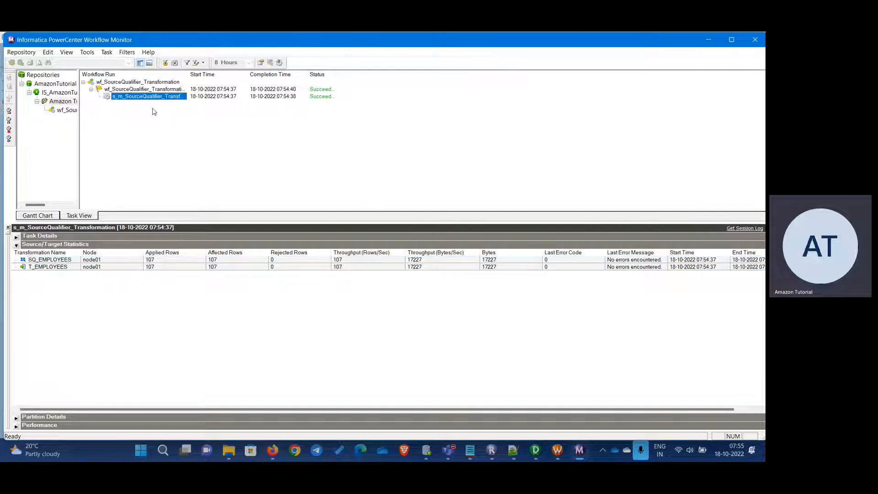
Open the session log of s_m_SourceQualifier_Transformation, enlarge it, and inspect the RR_4010 entry with the SQL query of SQ_EMPLOYEES.
{"action": "right_click", "coordinate": [143, 99]}
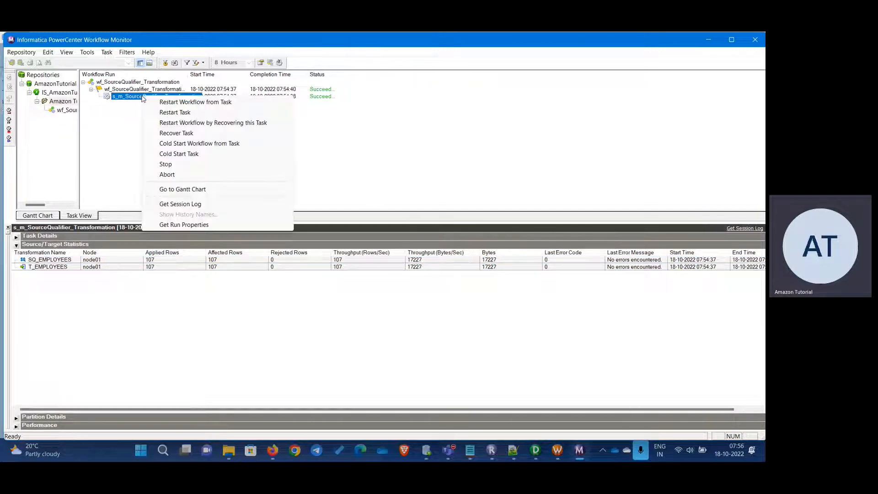
{"action": "left_click", "coordinate": [193, 208]}
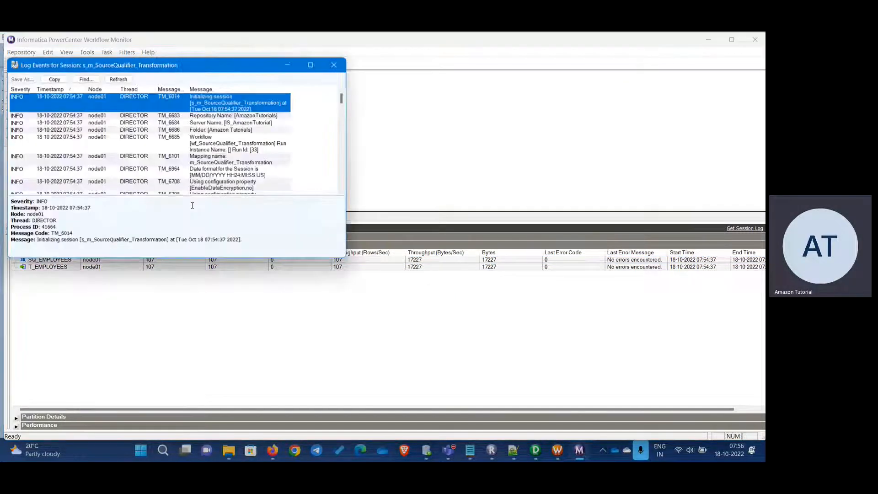
{"action": "left_click", "coordinate": [312, 65]}
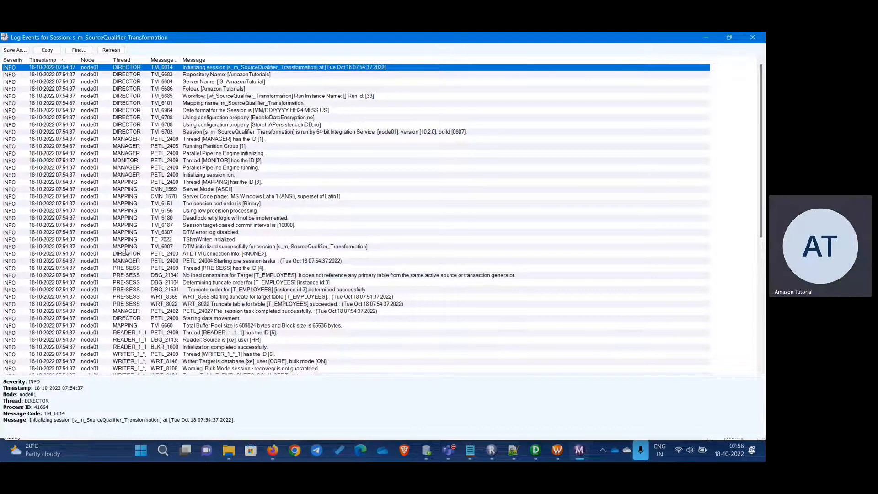
{"action": "scroll", "coordinate": [126, 251], "scroll_direction": "down", "scroll_amount": 9}
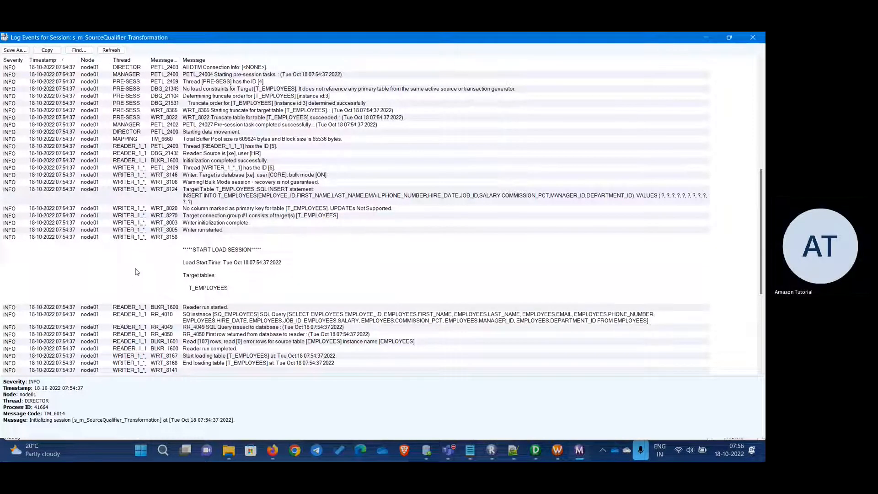
{"action": "left_click", "coordinate": [139, 318]}
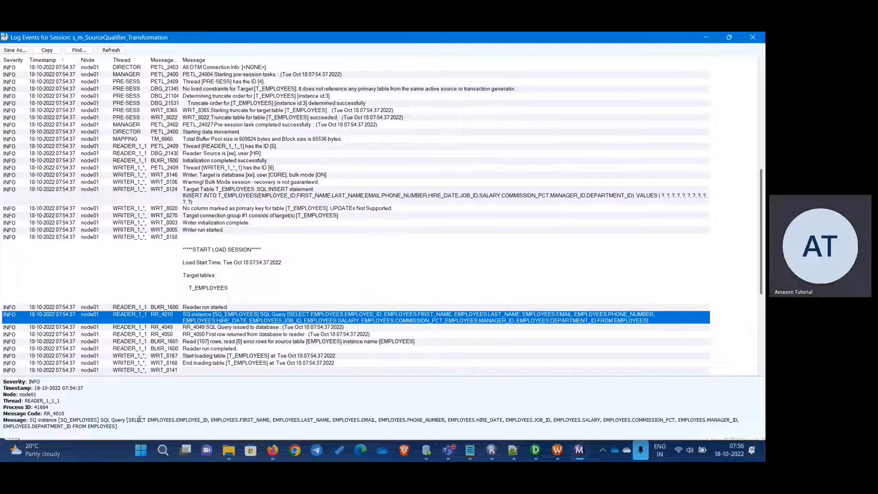
{"action": "mouse_move", "coordinate": [128, 420]}
{"action": "left_mouse_down"}
{"action": "mouse_move", "coordinate": [135, 429]}
{"action": "mouse_move", "coordinate": [114, 427]}
{"action": "left_mouse_up"}
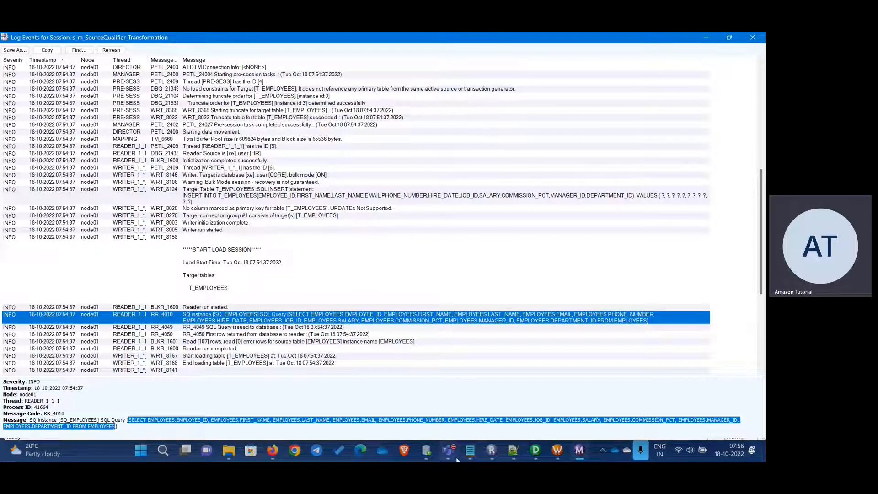
{"action": "left_click", "coordinate": [533, 454]}
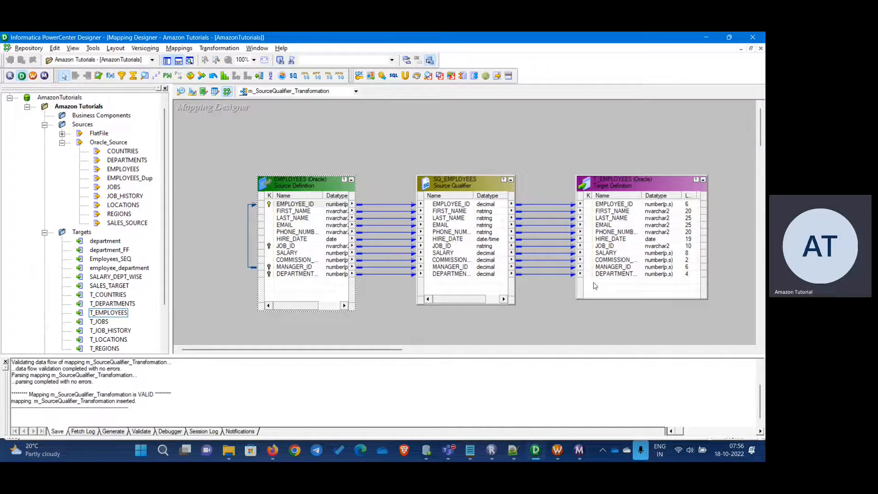
{"action": "key", "text": "alt+Tab"}
Copy the SELECT statement from the RR_4010 log message and paste it into a new Notepad document.
{"action": "left_click", "coordinate": [185, 431]}
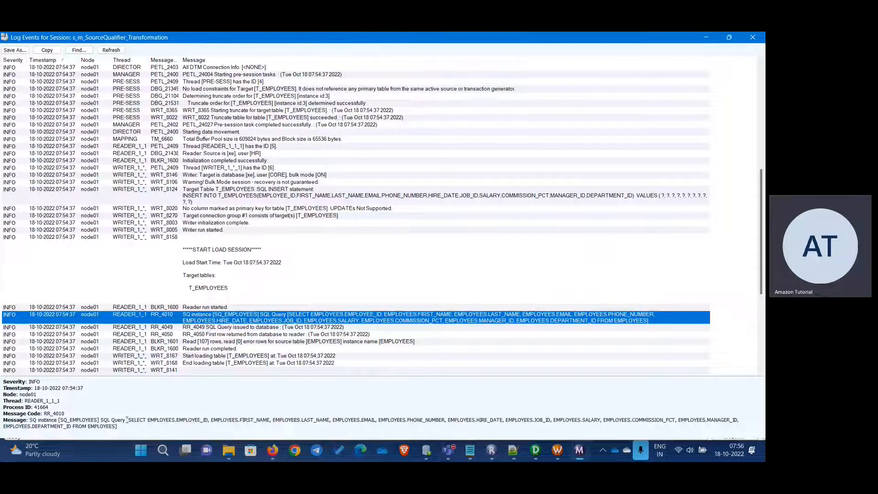
{"action": "left_click_drag", "start_coordinate": [127, 420], "coordinate": [125, 428]}
{"action": "key", "text": "ctrl+c"}
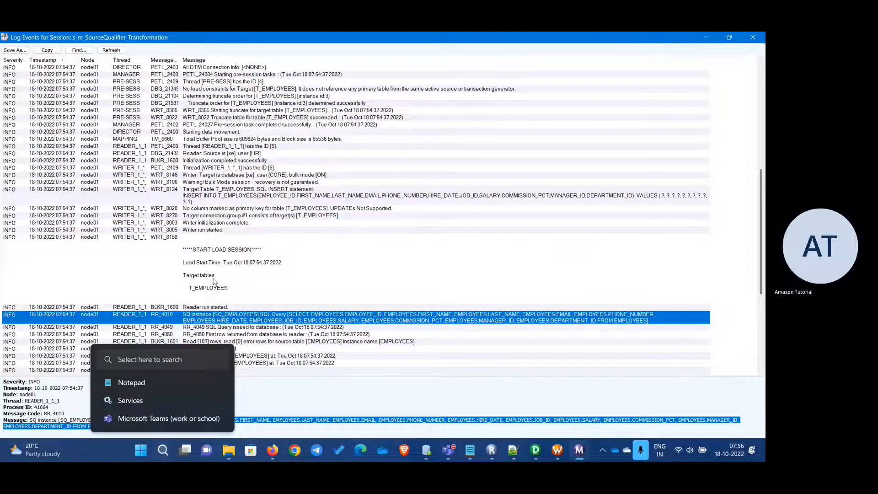
{"action": "key", "text": "super+s"}
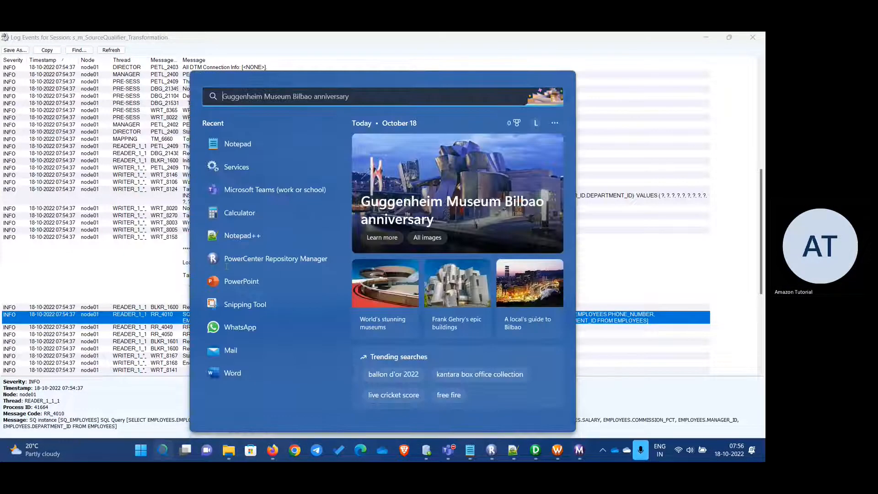
{"action": "left_click", "coordinate": [246, 137]}
{"action": "key", "text": "ctrl+v"}
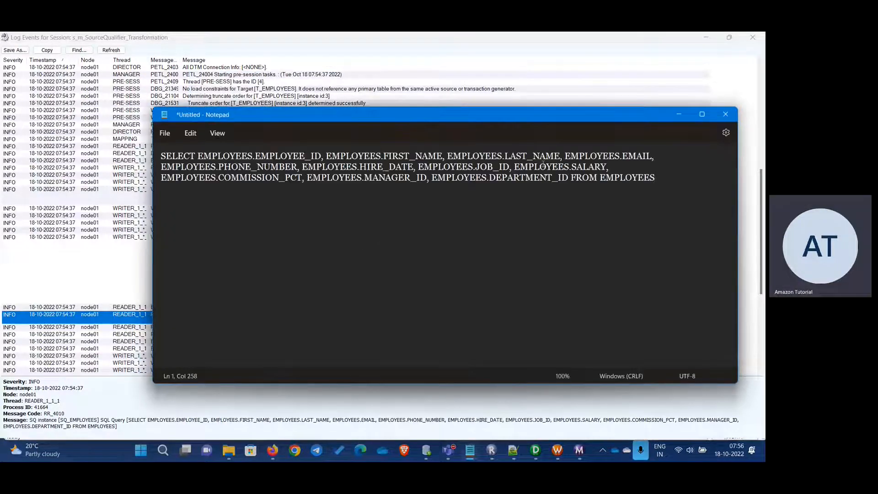
{"action": "left_click_drag", "start_coordinate": [512, 130], "coordinate": [430, 144]}
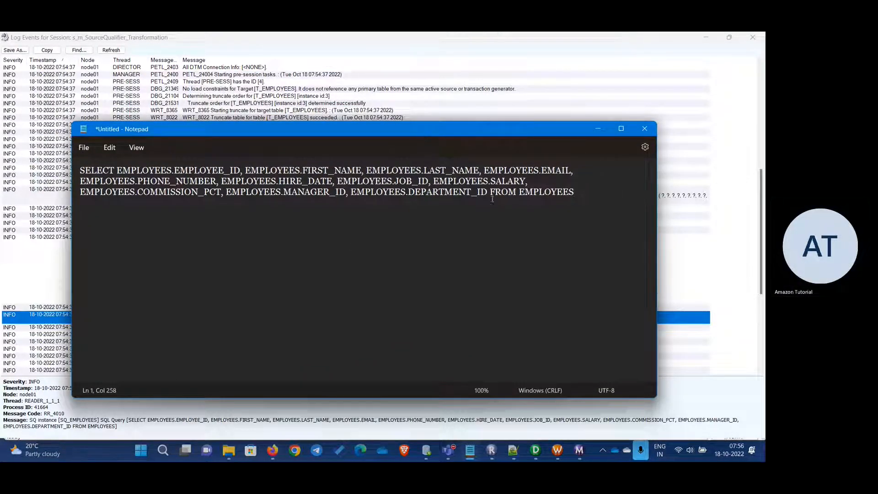
Close the session log window and Workflow Monitor.
{"action": "left_click", "coordinate": [668, 250]}
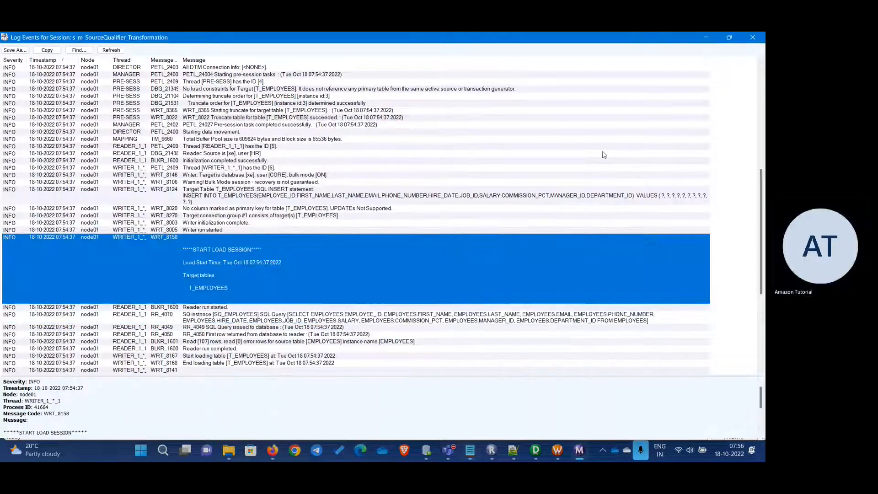
{"action": "left_click", "coordinate": [753, 37]}
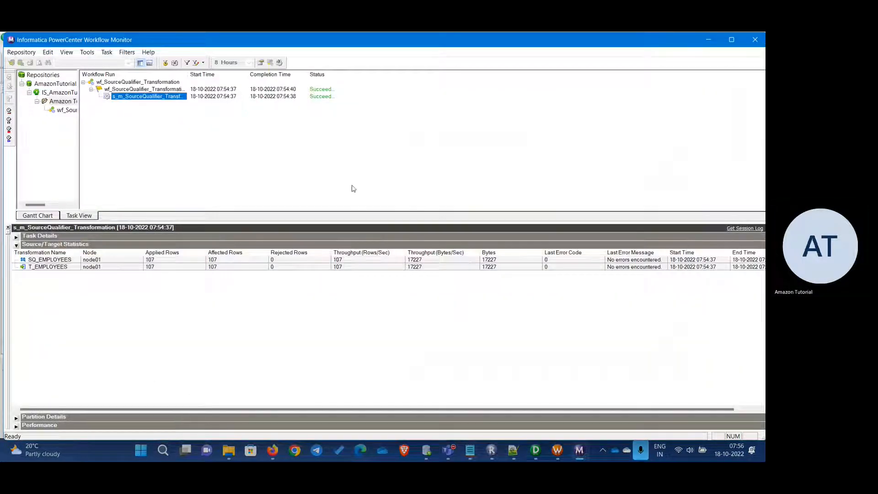
{"action": "left_click", "coordinate": [755, 40]}
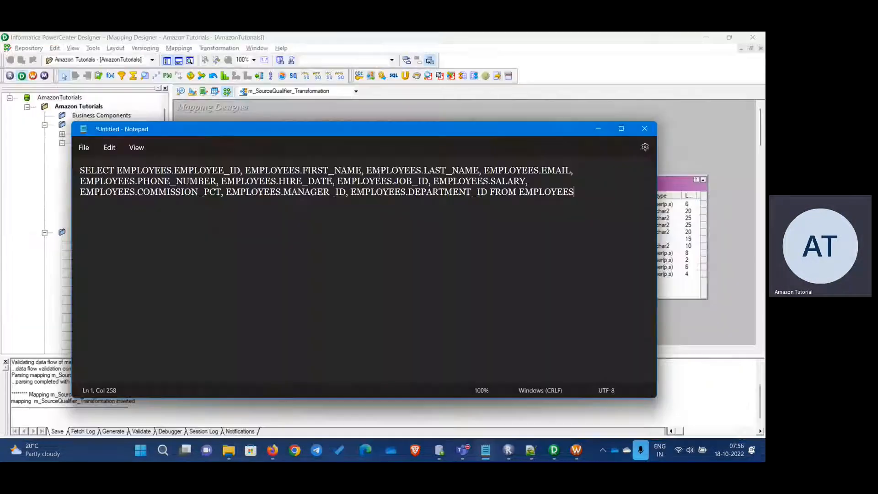
Examine the column list and FROM clause of the pasted query against the mapping, and minimize Notepad.
{"action": "left_click_drag", "start_coordinate": [371, 130], "coordinate": [414, 141]}
{"action": "left_click", "coordinate": [390, 211]}
{"action": "left_click", "coordinate": [388, 219]}
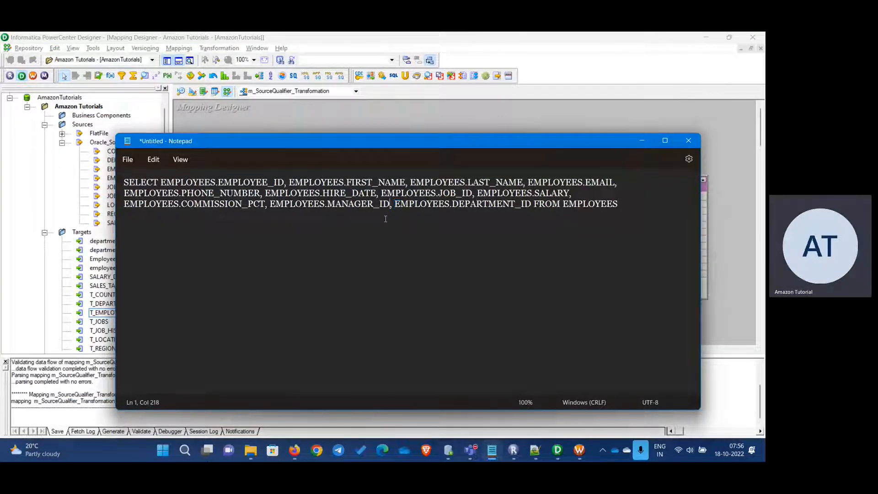
{"action": "left_click_drag", "start_coordinate": [127, 179], "coordinate": [619, 208]}
{"action": "left_click", "coordinate": [572, 249]}
{"action": "left_click", "coordinate": [481, 117]}
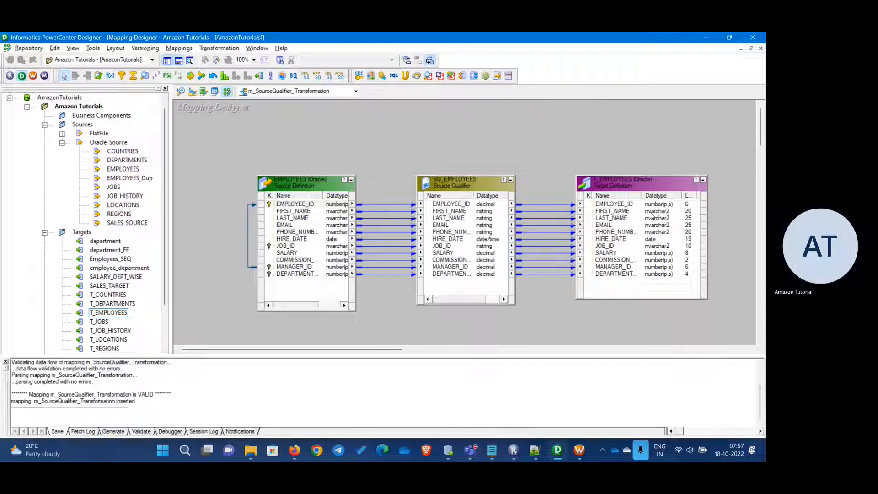
{"action": "key", "text": "alt+Tab"}
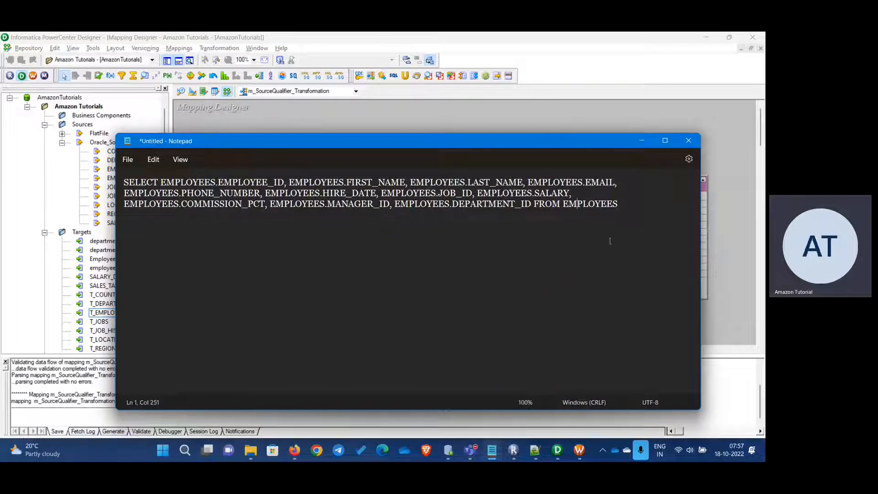
{"action": "key", "text": "ctrl+a"}
{"action": "left_click", "coordinate": [184, 231]}
{"action": "left_click_drag", "start_coordinate": [473, 148], "coordinate": [446, 180]}
{"action": "left_click", "coordinate": [449, 260]}
{"action": "left_click_drag", "start_coordinate": [97, 214], "coordinate": [249, 248]}
{"action": "left_click_drag", "start_coordinate": [596, 241], "coordinate": [97, 214]}
{"action": "left_click_drag", "start_coordinate": [243, 236], "coordinate": [250, 235]}
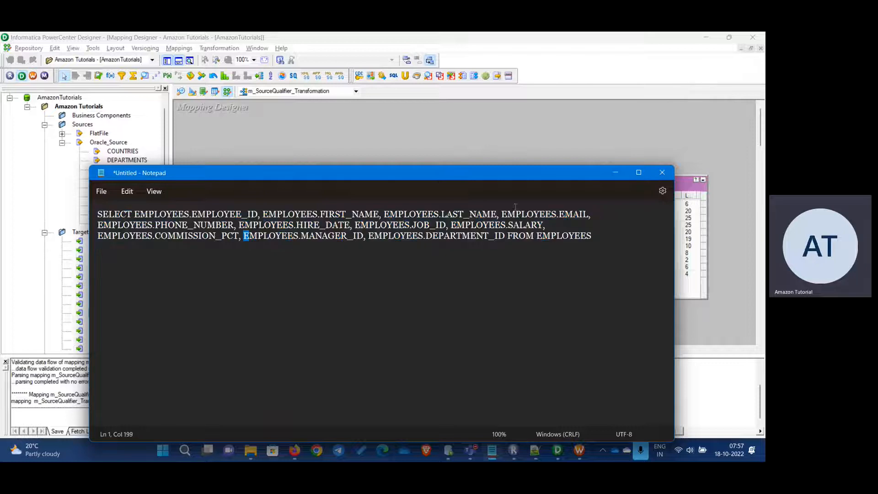
{"action": "left_click", "coordinate": [616, 173]}
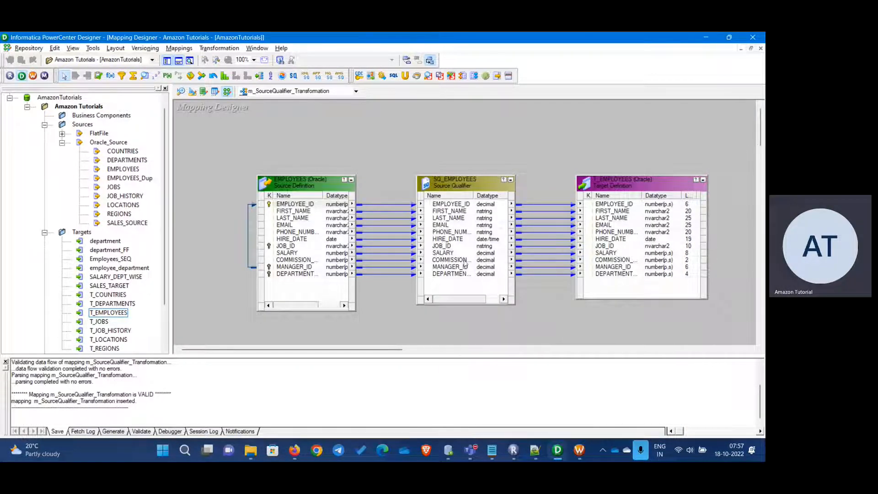
Open the SQ_EMPLOYEES source qualifier for editing and view its general transformation settings and rename option without changing the name.
{"action": "double_click", "coordinate": [462, 286]}
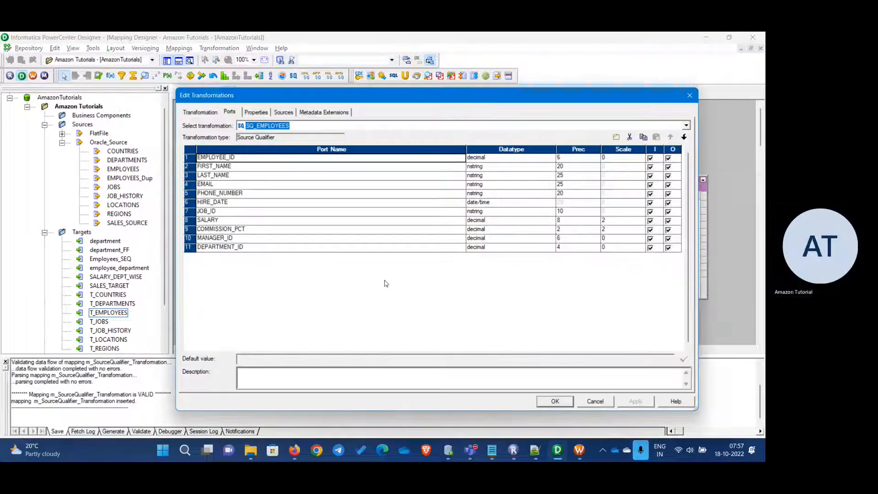
{"action": "left_click_drag", "start_coordinate": [405, 100], "coordinate": [398, 100]}
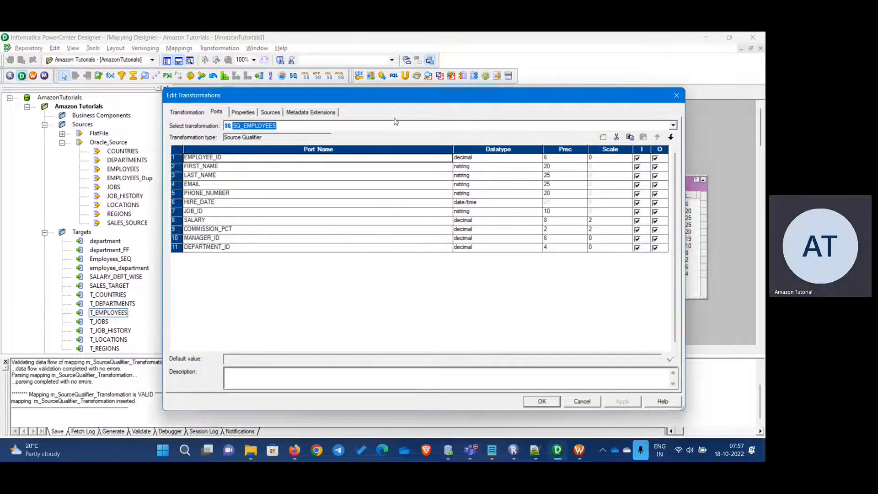
{"action": "left_click", "coordinate": [187, 112]}
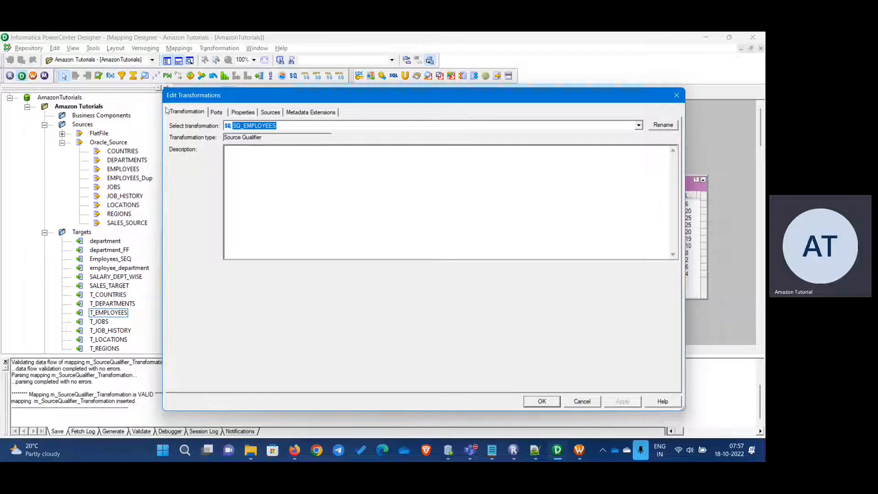
{"action": "left_click", "coordinate": [663, 125]}
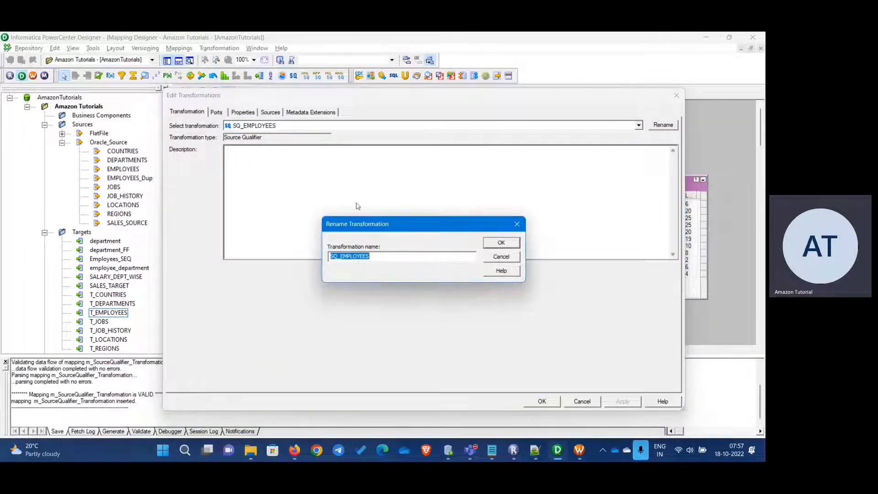
{"action": "key", "text": "Escape"}
Review the ports of SQ_EMPLOYEES from EMPLOYEE_ID through DEPARTMENT_ID, comparing them with the EMPLOYEES source definition.
{"action": "left_click", "coordinate": [217, 112]}
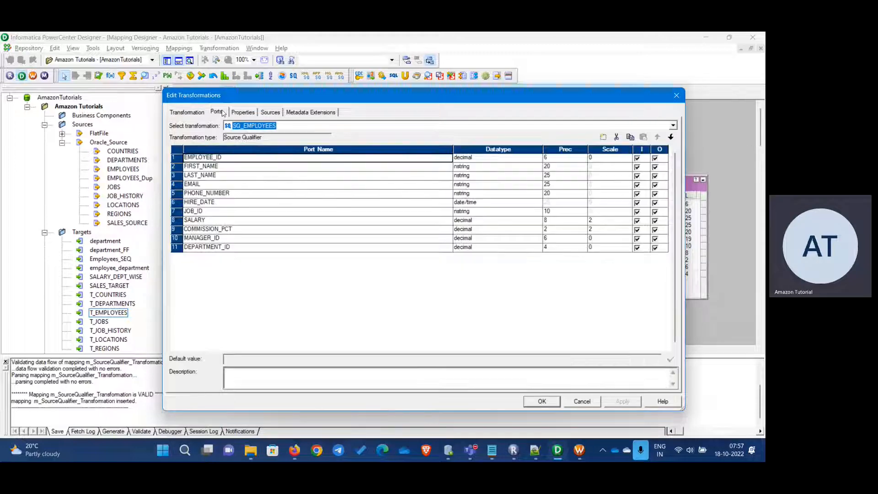
{"action": "left_click_drag", "start_coordinate": [250, 101], "coordinate": [461, 118]}
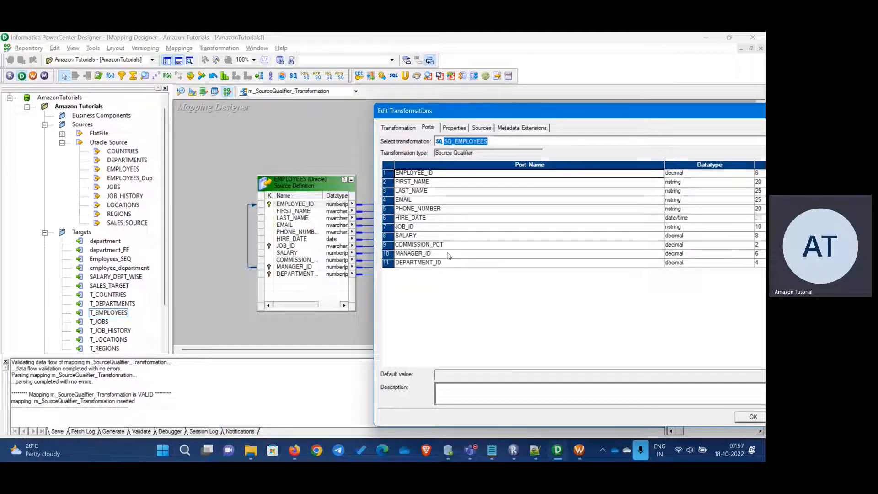
{"action": "left_click_drag", "start_coordinate": [548, 114], "coordinate": [337, 99]}
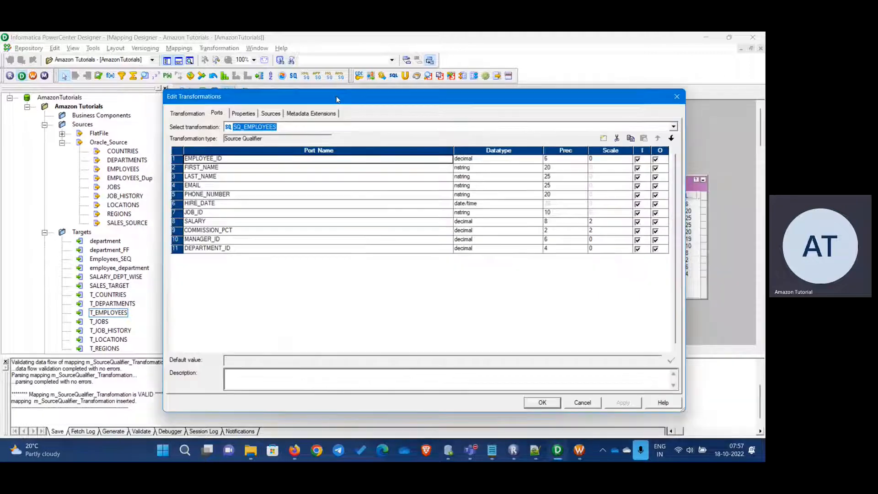
{"action": "left_click", "coordinate": [237, 249]}
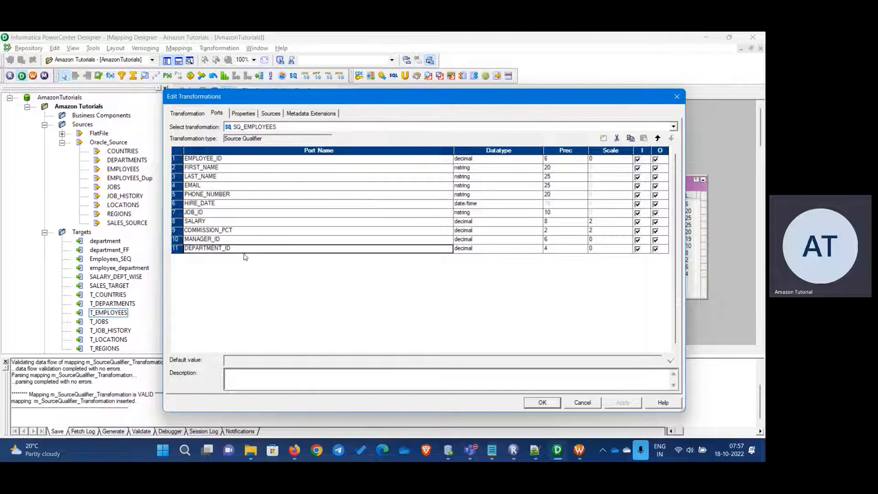
Add a new port below DEPARTMENT_ID in the SQ_EMPLOYEES ports and delete it again.
{"action": "left_click", "coordinate": [234, 249]}
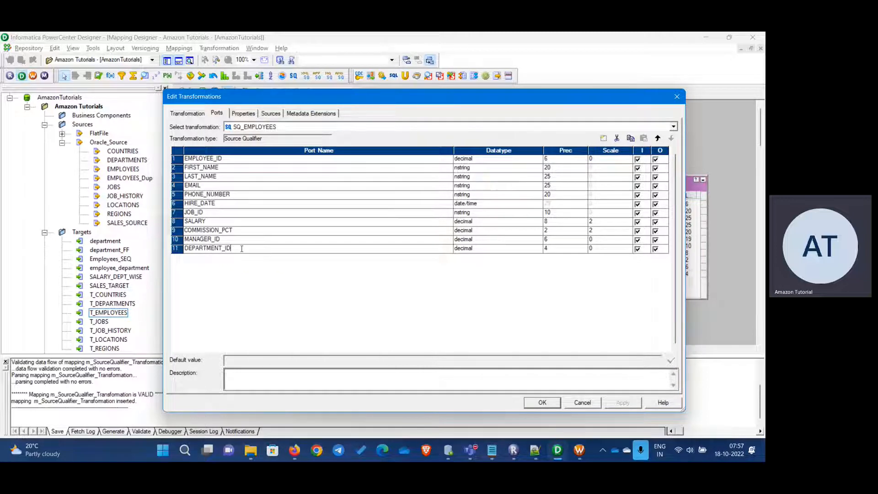
{"action": "left_click", "coordinate": [469, 250]}
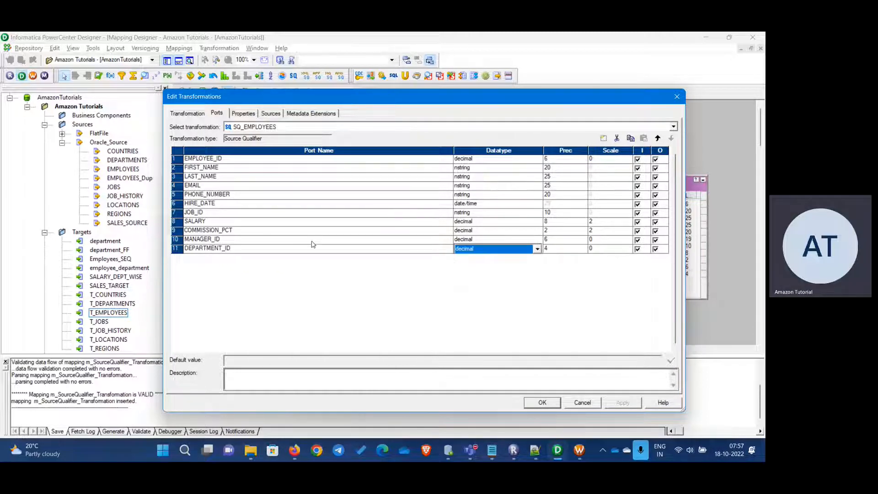
{"action": "left_click", "coordinate": [291, 251]}
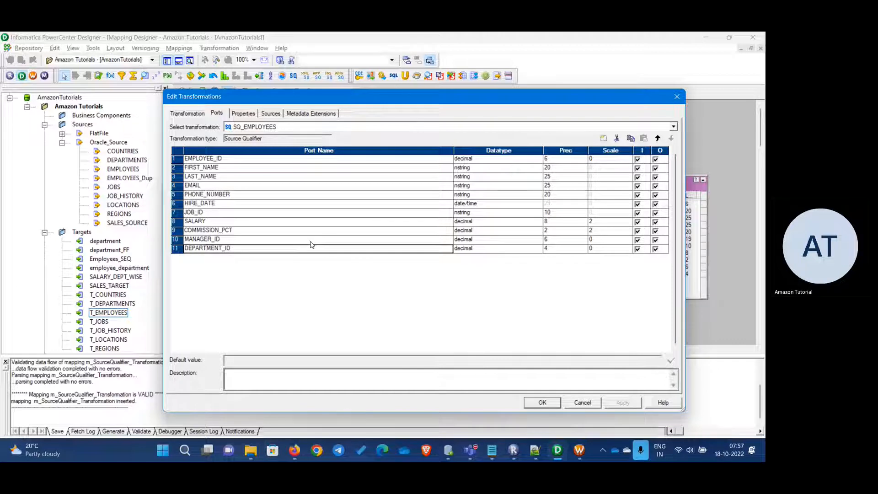
{"action": "left_click", "coordinate": [604, 138]}
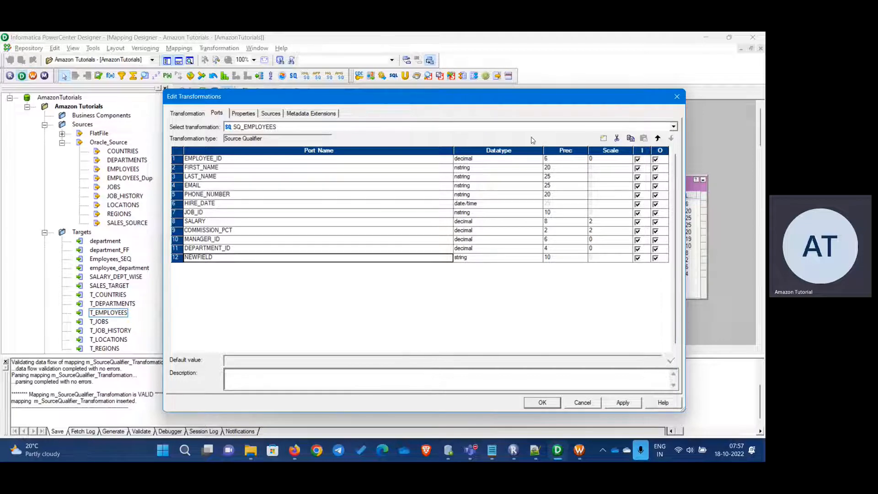
{"action": "left_click", "coordinate": [617, 139]}
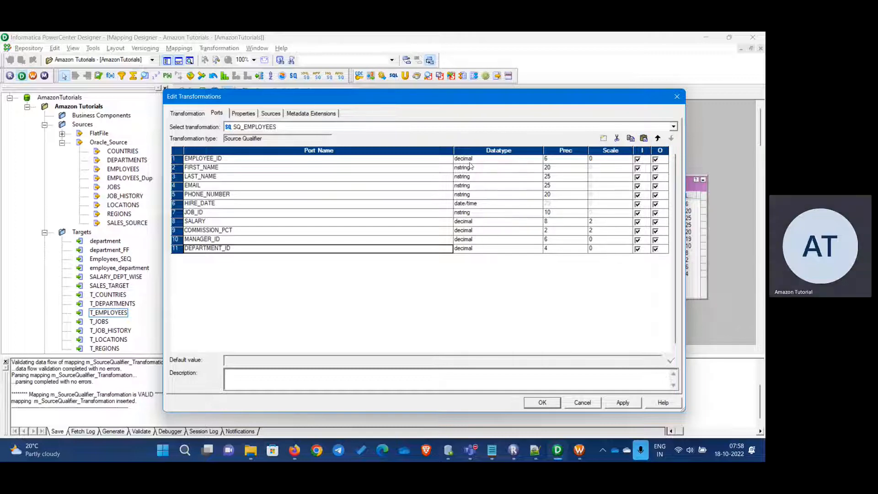
Review the SQ_EMPLOYEES properties, from Sql Query through Output is repeatable, keeping the dialog fully in view.
{"action": "left_click_drag", "start_coordinate": [476, 107], "coordinate": [469, 236]}
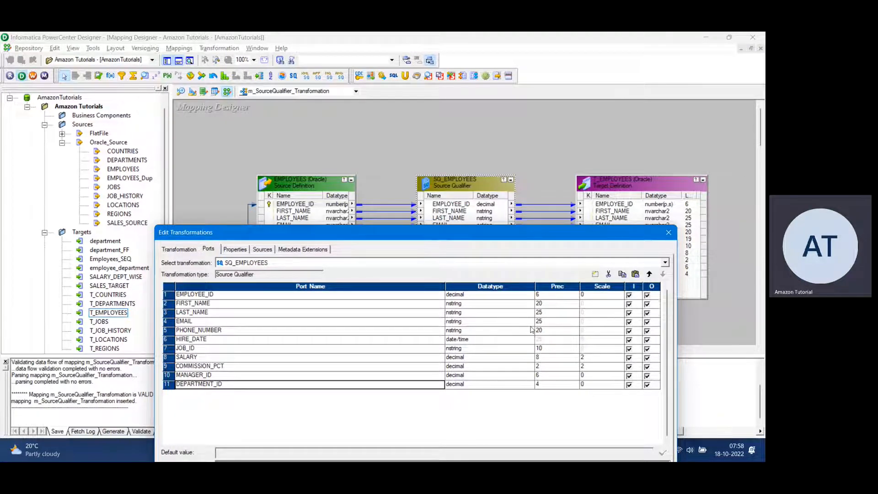
{"action": "left_click", "coordinate": [230, 248]}
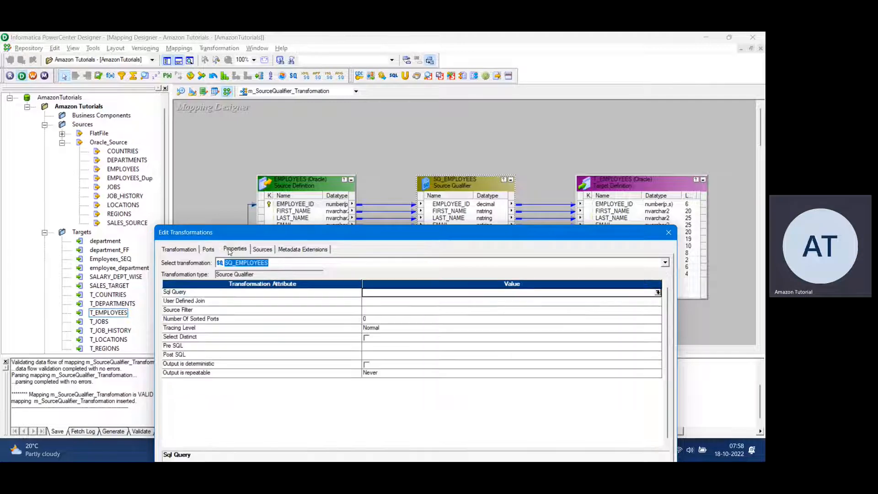
{"action": "left_click_drag", "start_coordinate": [367, 238], "coordinate": [349, 101]}
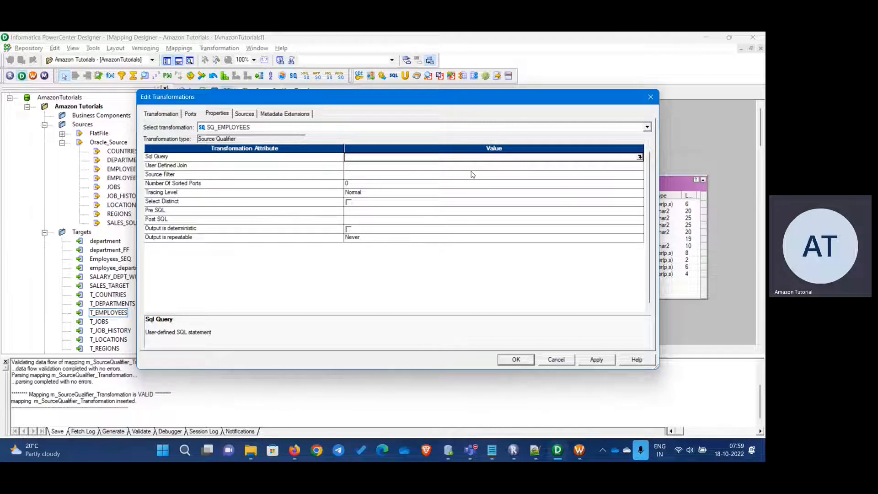
Open the SQL editor for the Sql Query attribute of SQ_EMPLOYEES.
{"action": "left_click", "coordinate": [160, 156]}
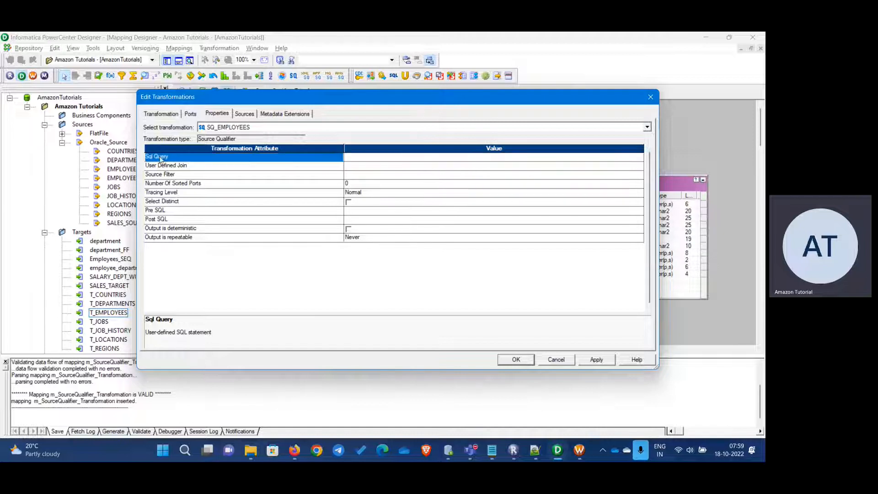
{"action": "left_click", "coordinate": [401, 157]}
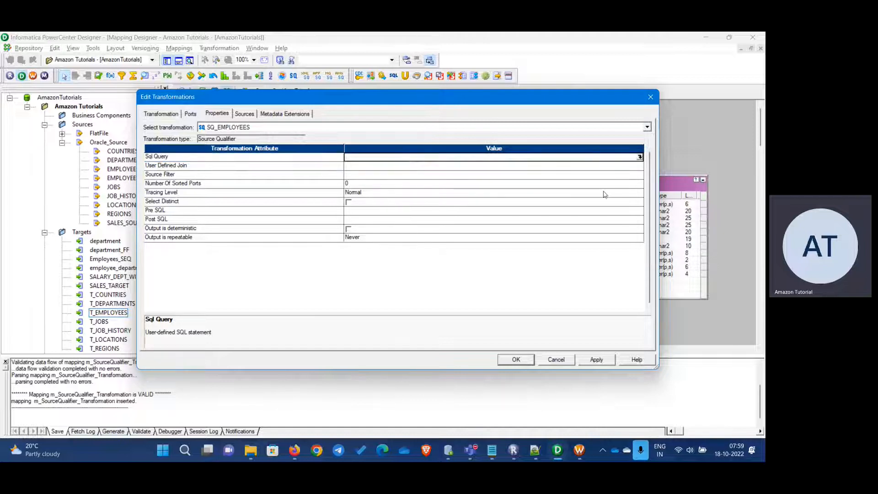
{"action": "left_click", "coordinate": [640, 158]}
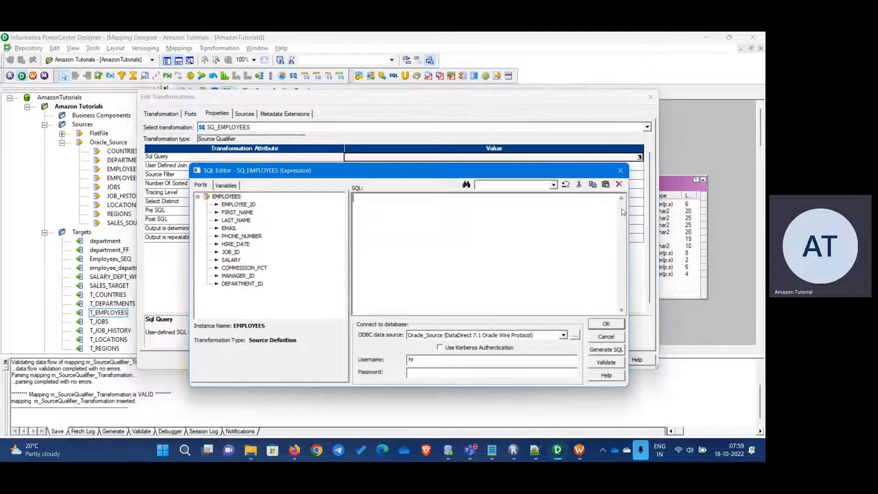
{"action": "left_click", "coordinate": [623, 175]}
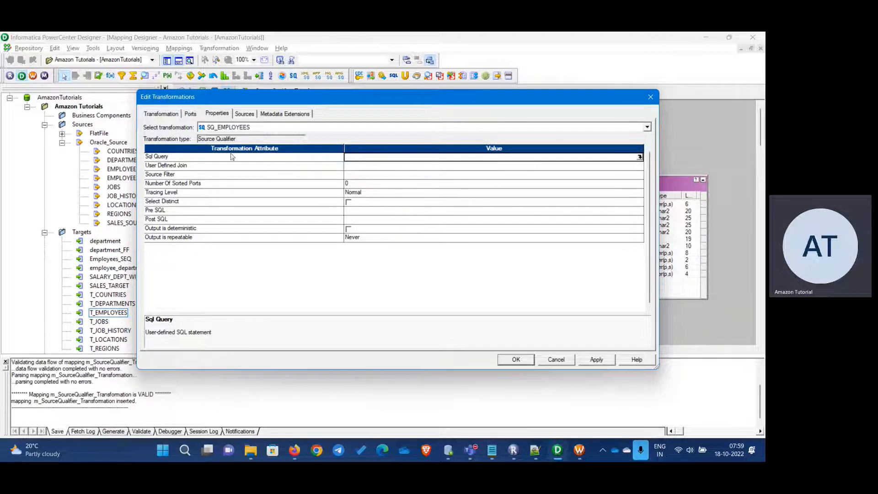
{"action": "left_click", "coordinate": [640, 157]}
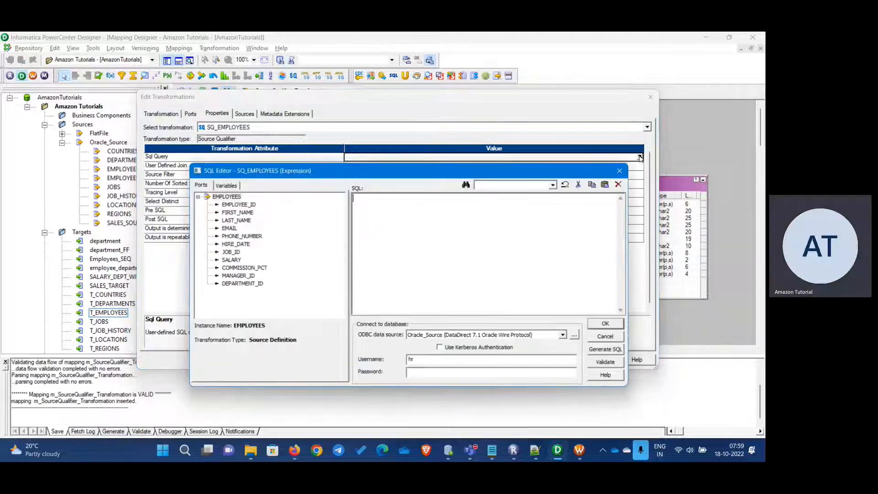
{"action": "left_click_drag", "start_coordinate": [435, 176], "coordinate": [418, 168]}
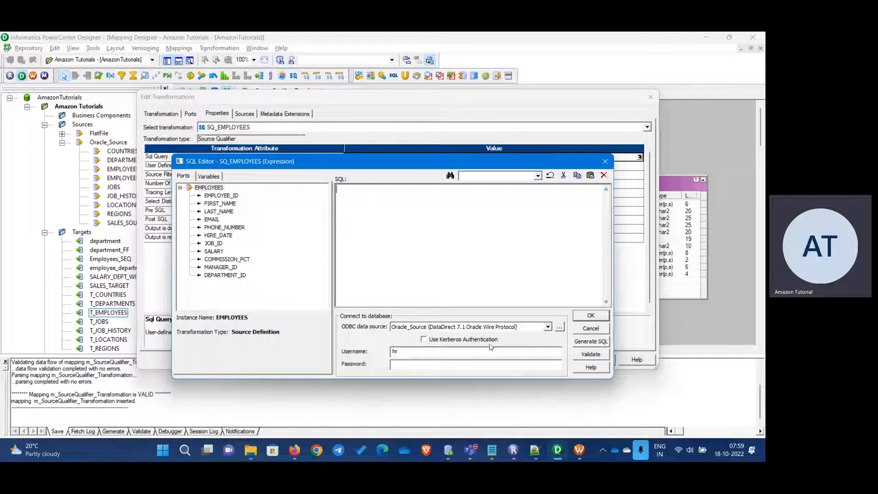
Copy the full EMPLOYEES SELECT statement from Notepad and paste it into the SQL editor as the source qualifier's query.
{"action": "mouse_move", "coordinate": [496, 454]}
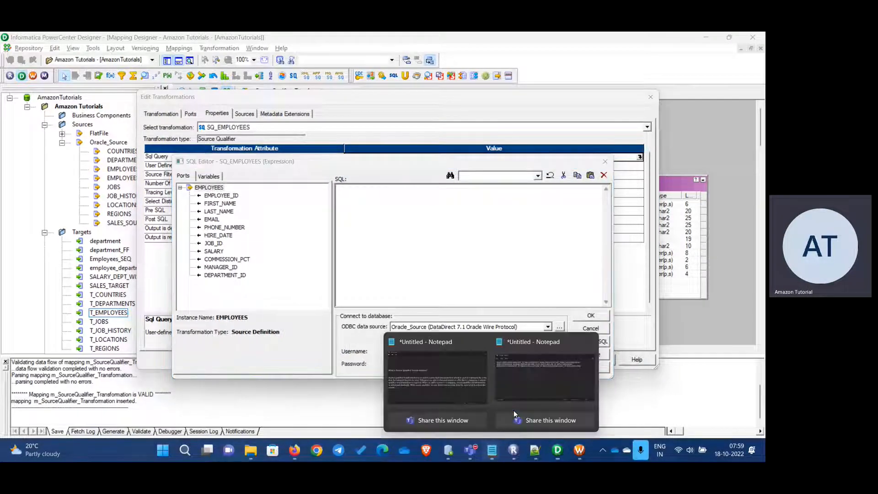
{"action": "left_click", "coordinate": [536, 373]}
{"action": "left_click_drag", "start_coordinate": [333, 174], "coordinate": [338, 191]}
{"action": "left_click", "coordinate": [377, 252]}
{"action": "left_click_drag", "start_coordinate": [617, 262], "coordinate": [372, 254]}
{"action": "left_click", "coordinate": [362, 252]}
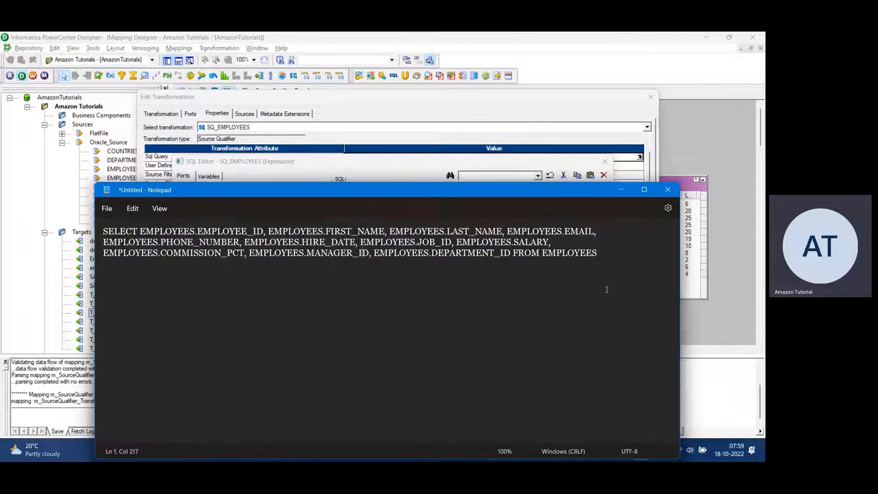
{"action": "left_click_drag", "start_coordinate": [616, 278], "coordinate": [103, 231]}
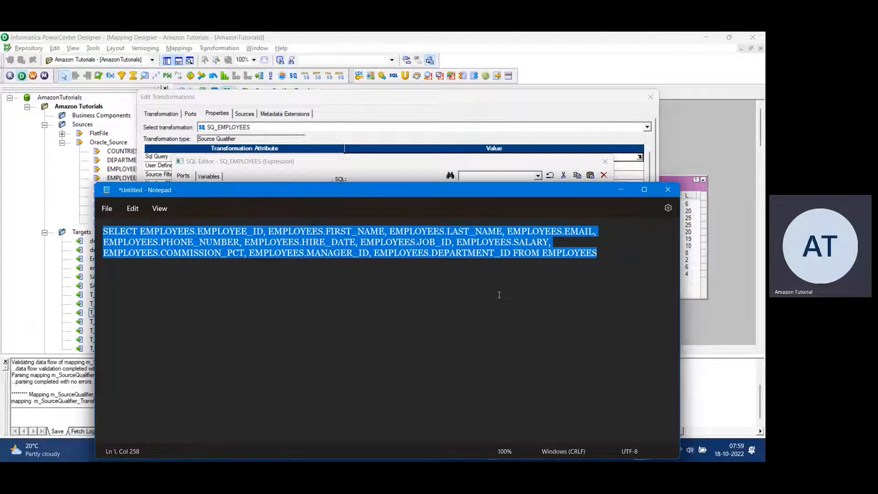
{"action": "left_click", "coordinate": [620, 190]}
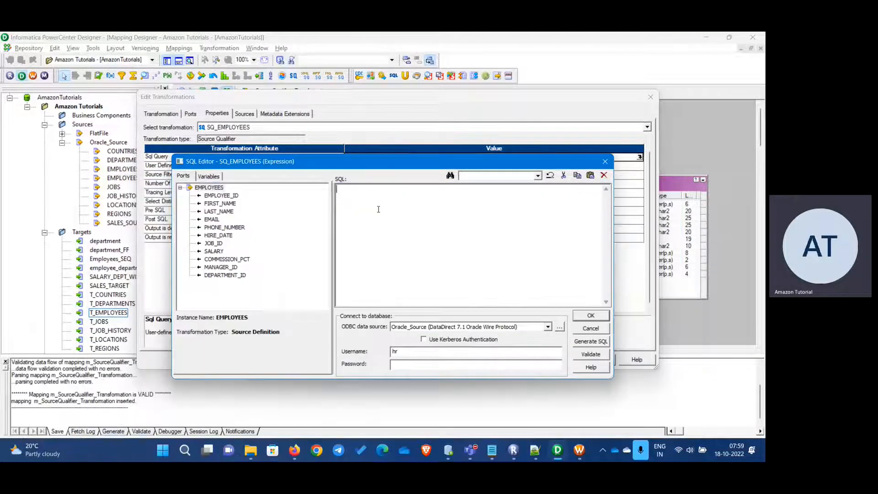
{"action": "key", "text": "ctrl+v"}
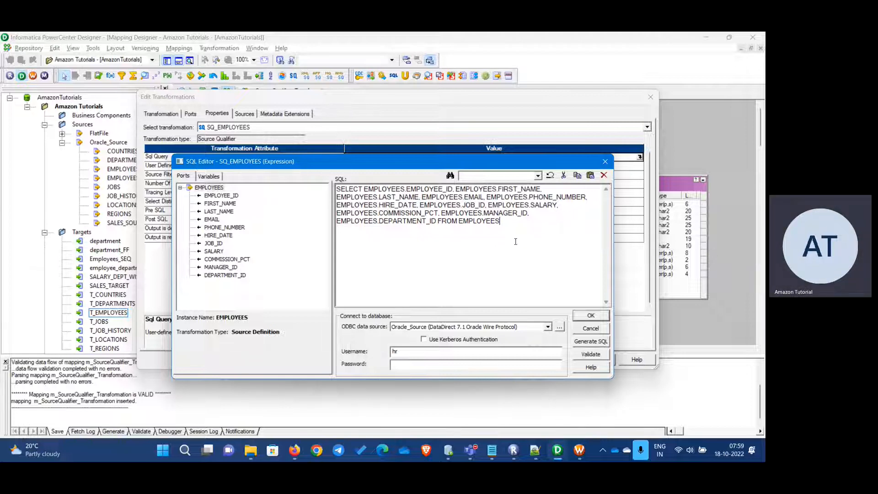
Switch to SQL Developer and examine the t_employees rows for null and non-null COMMISSION_PCT values.
{"action": "left_click", "coordinate": [448, 455]}
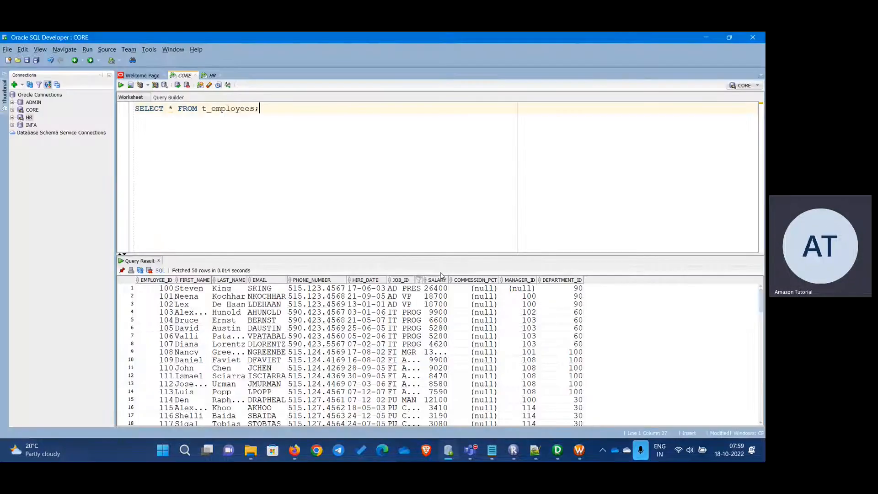
{"action": "scroll", "coordinate": [501, 330], "scroll_direction": "down", "scroll_amount": 1}
{"action": "scroll", "coordinate": [501, 330], "scroll_direction": "down", "scroll_amount": 10}
{"action": "scroll", "coordinate": [522, 348], "scroll_direction": "up", "scroll_amount": 12}
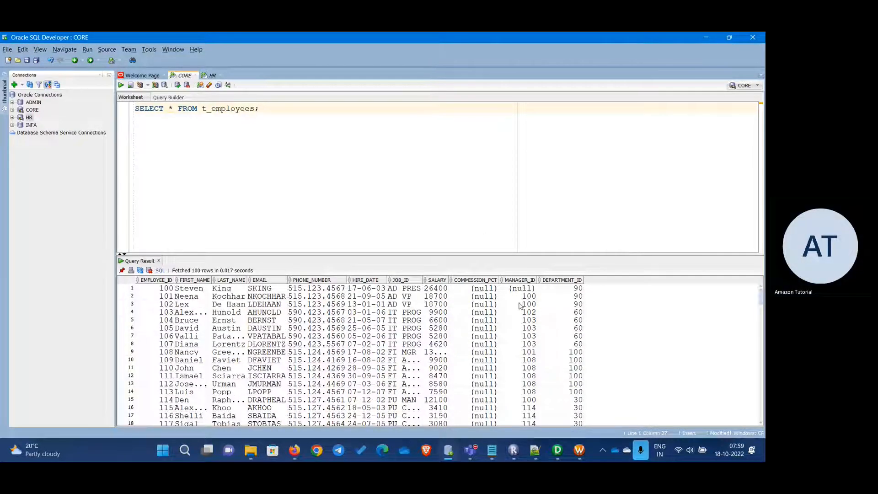
{"action": "scroll", "coordinate": [512, 324], "scroll_direction": "down", "scroll_amount": 2}
{"action": "scroll", "coordinate": [492, 321], "scroll_direction": "up", "scroll_amount": 2}
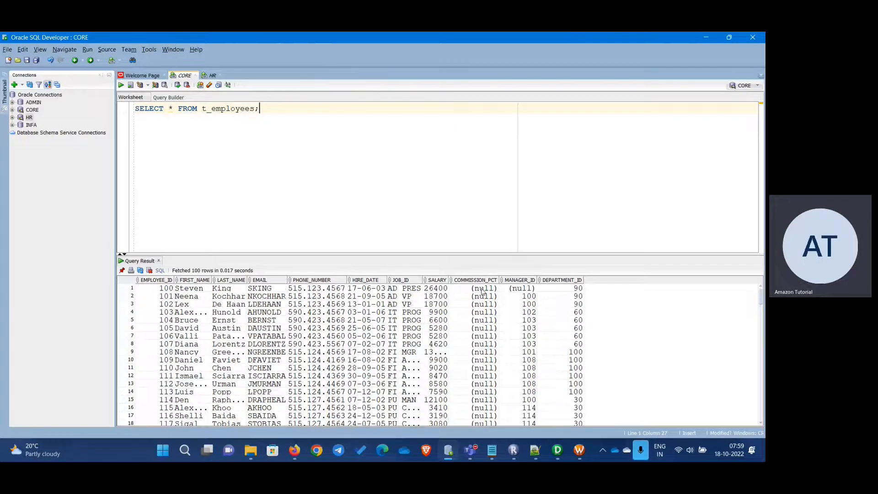
{"action": "scroll", "coordinate": [480, 320], "scroll_direction": "down", "scroll_amount": 20}
{"action": "scroll", "coordinate": [467, 346], "scroll_direction": "up", "scroll_amount": 6}
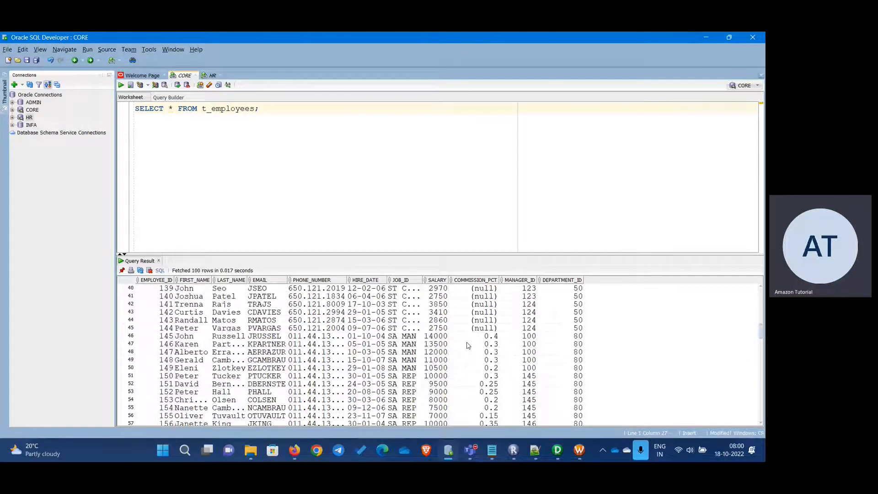
{"action": "scroll", "coordinate": [467, 346], "scroll_direction": "up", "scroll_amount": 7}
{"action": "scroll", "coordinate": [473, 346], "scroll_direction": "down", "scroll_amount": 14}
{"action": "scroll", "coordinate": [476, 346], "scroll_direction": "up", "scroll_amount": 3}
{"action": "left_click", "coordinate": [486, 313]}
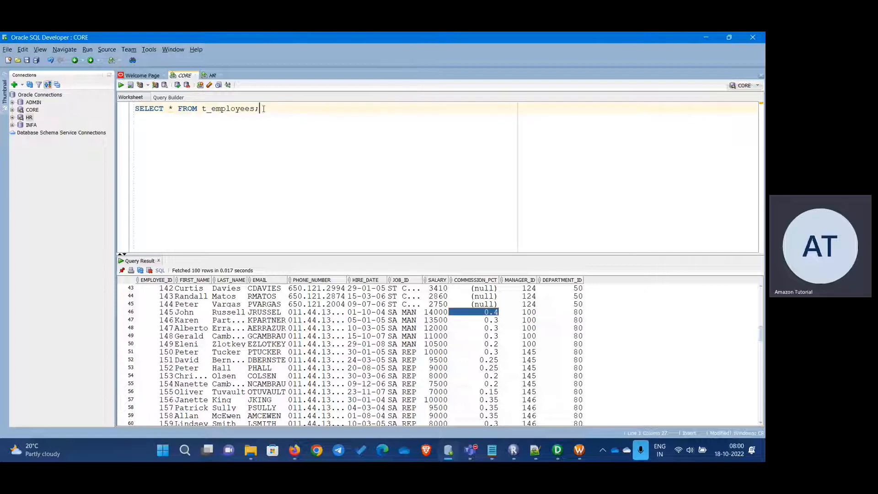
Add the condition WHERE commission_pct NOT NULL to the t_employees query and run it.
{"action": "key", "text": "Left"}
{"action": "key", "text": "Return"}
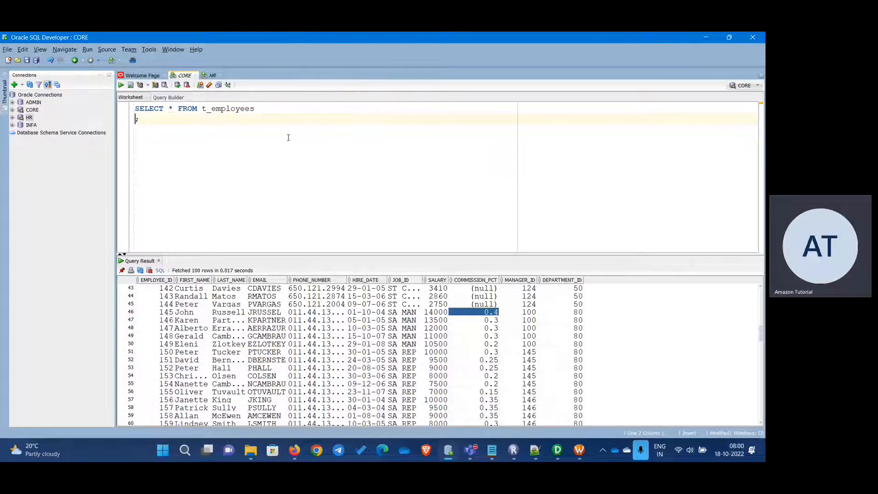
{"action": "type", "text": "WHERE commi"}
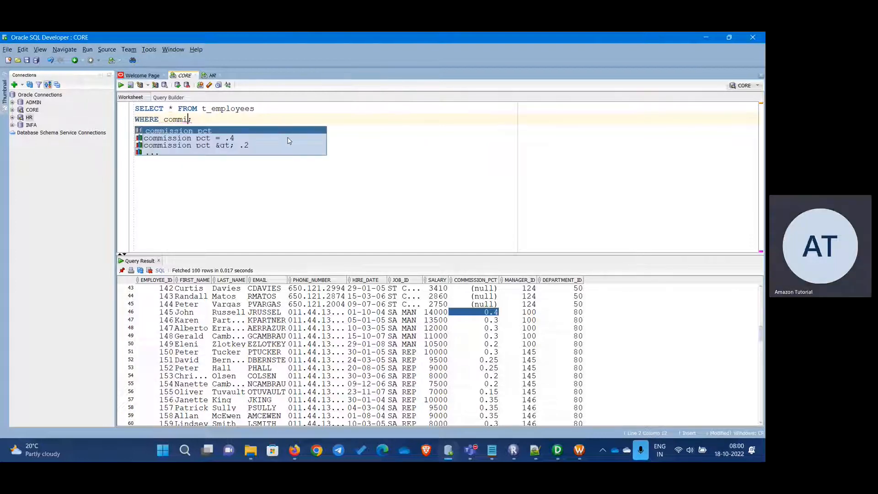
{"action": "key", "text": "Return"}
{"action": "type", "text": "IS"}
{"action": "key", "text": "BackSpace"}
{"action": "key", "text": "BackSpace"}
{"action": "type", "text": "NOT NULL"}
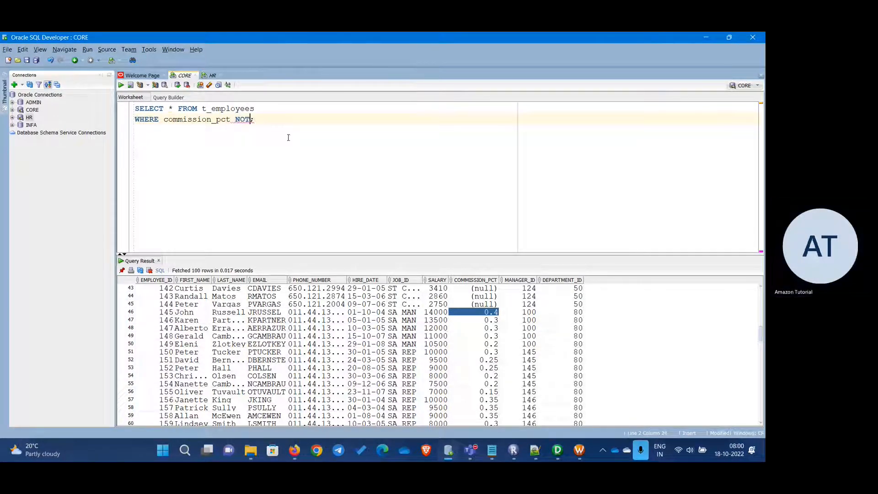
{"action": "key", "text": "ctrl+a"}
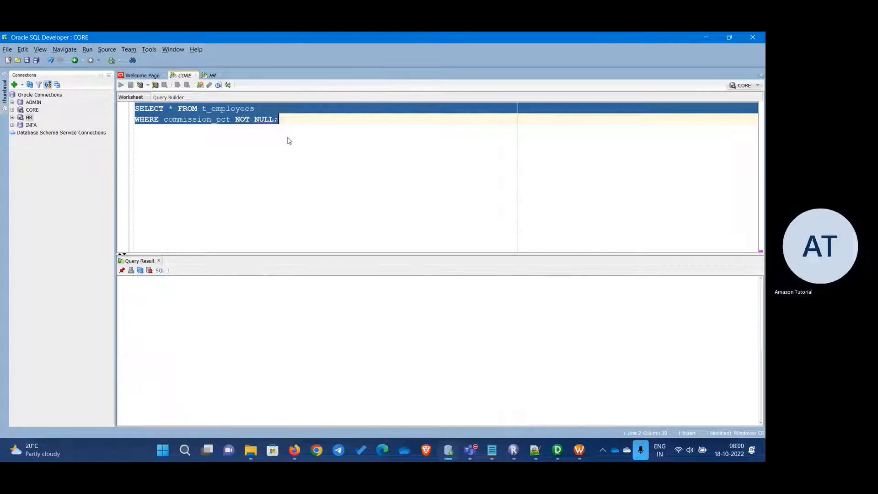
{"action": "key", "text": "ctrl+Return"}
Correct the condition to commission_pct IS NOT NULL and rerun the query.
{"action": "left_click", "coordinate": [235, 119]}
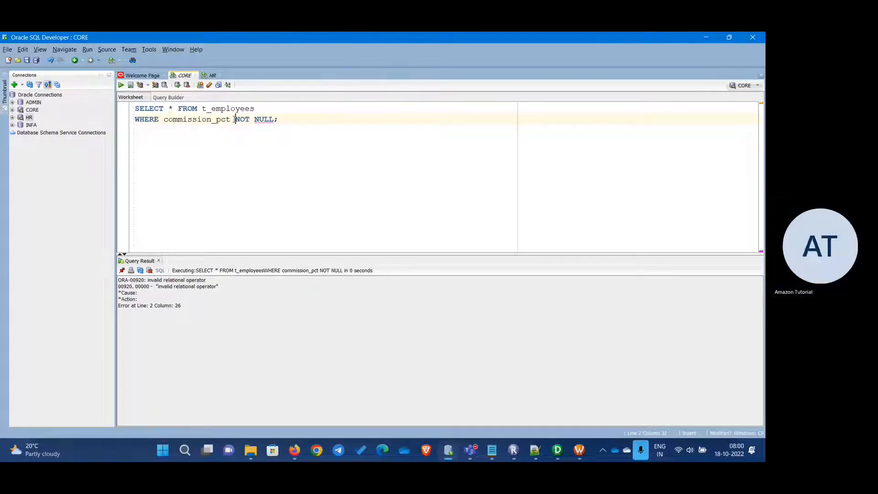
{"action": "type", "text": "IS"}
{"action": "key", "text": "ctrl+a"}
{"action": "key", "text": "ctrl+Return"}
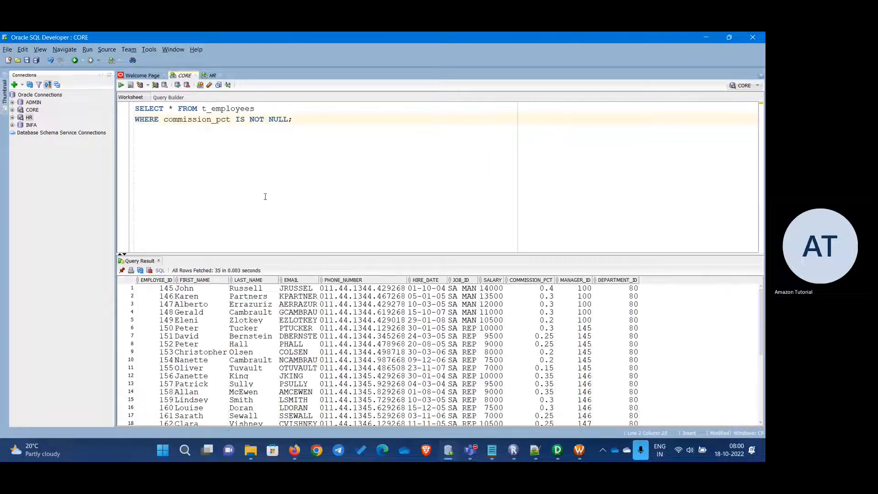
Look through the filtered t_employees rows and count them.
{"action": "scroll", "coordinate": [392, 312], "scroll_direction": "down", "scroll_amount": 5}
{"action": "scroll", "coordinate": [391, 312], "scroll_direction": "up", "scroll_amount": 5}
{"action": "right_click", "coordinate": [391, 312]}
{"action": "left_click", "coordinate": [415, 345]}
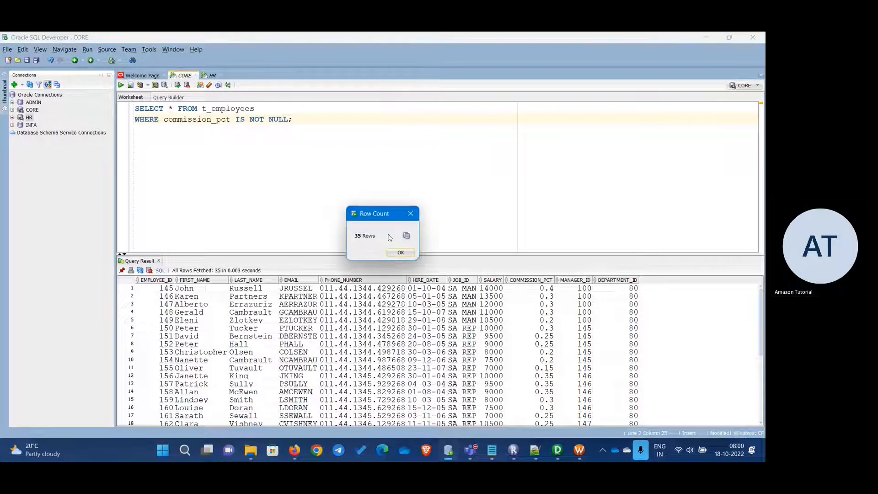
{"action": "left_click", "coordinate": [395, 253]}
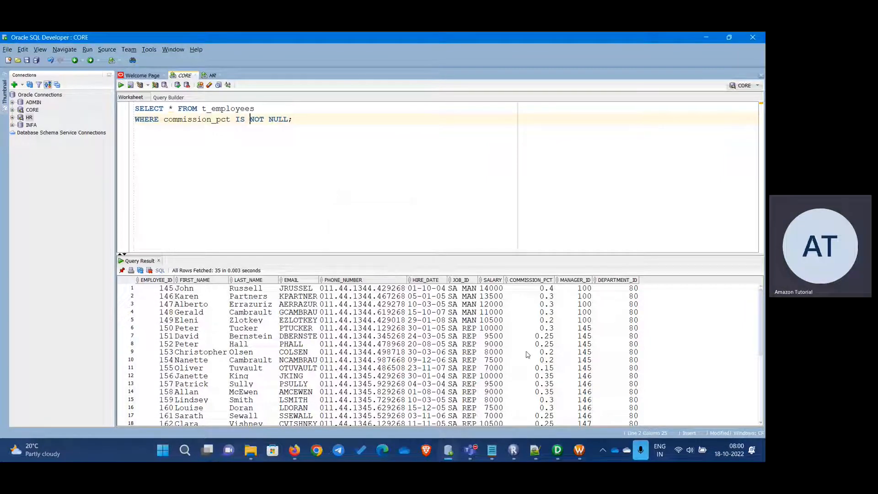
{"action": "scroll", "coordinate": [531, 328], "scroll_direction": "down", "scroll_amount": 5}
{"action": "scroll", "coordinate": [529, 359], "scroll_direction": "up", "scroll_amount": 5}
{"action": "scroll", "coordinate": [529, 359], "scroll_direction": "down", "scroll_amount": 5}
{"action": "scroll", "coordinate": [306, 323], "scroll_direction": "up", "scroll_amount": 5}
{"action": "right_click", "coordinate": [324, 320]}
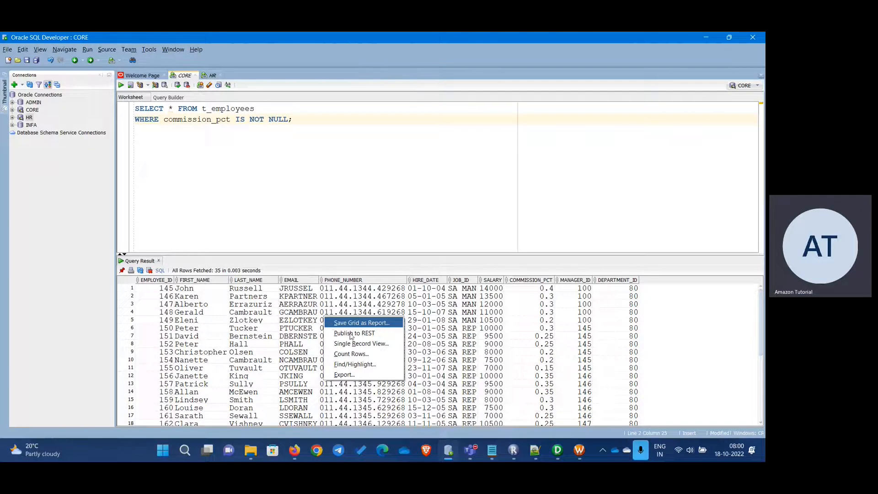
{"action": "left_click", "coordinate": [366, 354]}
{"action": "left_click", "coordinate": [401, 254]}
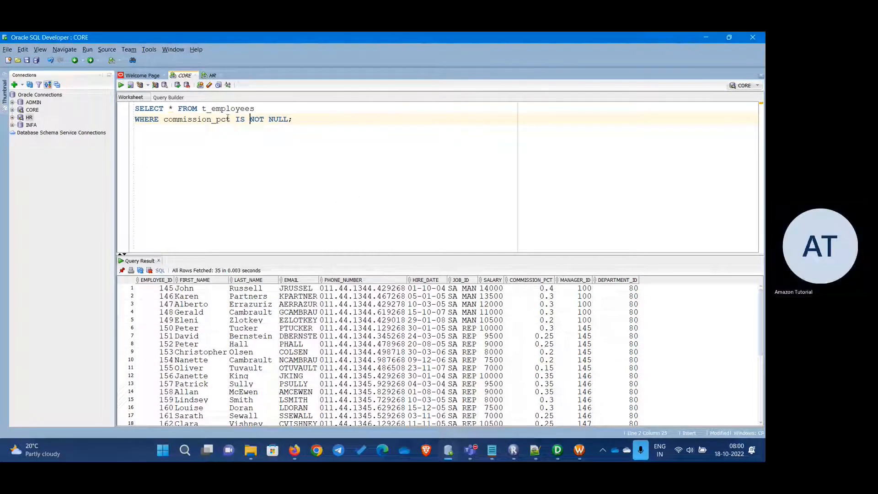
Review the tested t_employees query and its commission_pct IS NOT NULL condition.
{"action": "key", "text": "ctrl+a"}
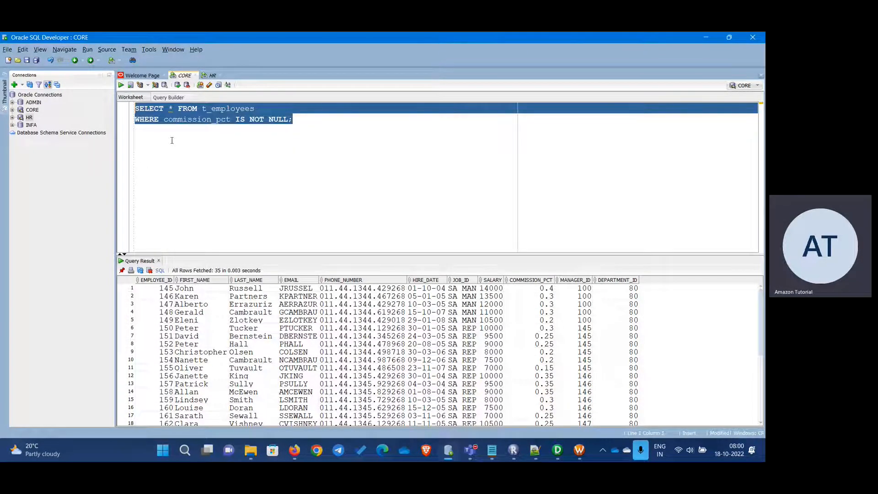
{"action": "key", "text": "ctrl+End"}
{"action": "key", "text": "Left"}
{"action": "key", "text": "ctrl+shift+Left"}
{"action": "key", "text": "ctrl+shift+Left"}
{"action": "key", "text": "ctrl+shift+Left"}
{"action": "key", "text": "ctrl+shift+Left"}
{"action": "key", "text": "ctrl+shift+Left"}
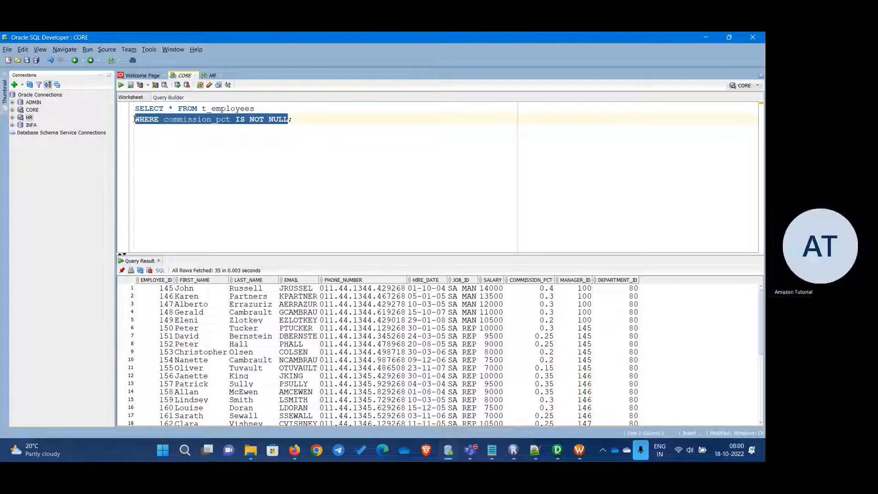
Switch to Informatica Designer and append WHERE EMPLOYEES.COMMISSION_PCT NOT NULL to the SQ_EMPLOYEES query.
{"action": "key", "text": "alt+Tab"}
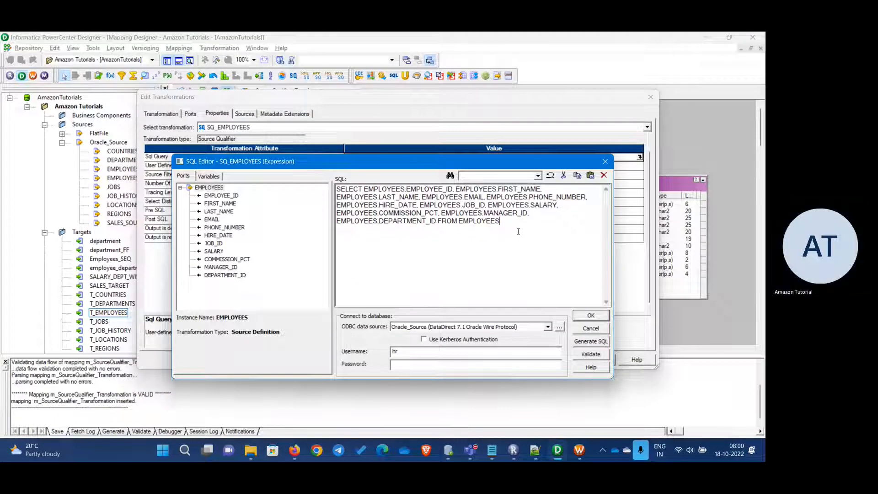
{"action": "left_click_drag", "start_coordinate": [515, 225], "coordinate": [337, 187]}
{"action": "left_click_drag", "start_coordinate": [502, 223], "coordinate": [337, 187]}
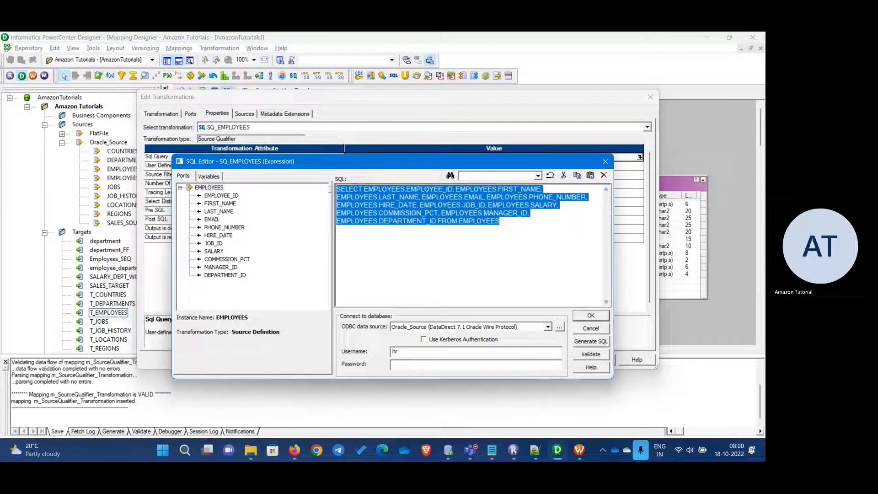
{"action": "left_click", "coordinate": [528, 243]}
{"action": "key", "text": "Return"}
{"action": "type", "text": "WHERE"}
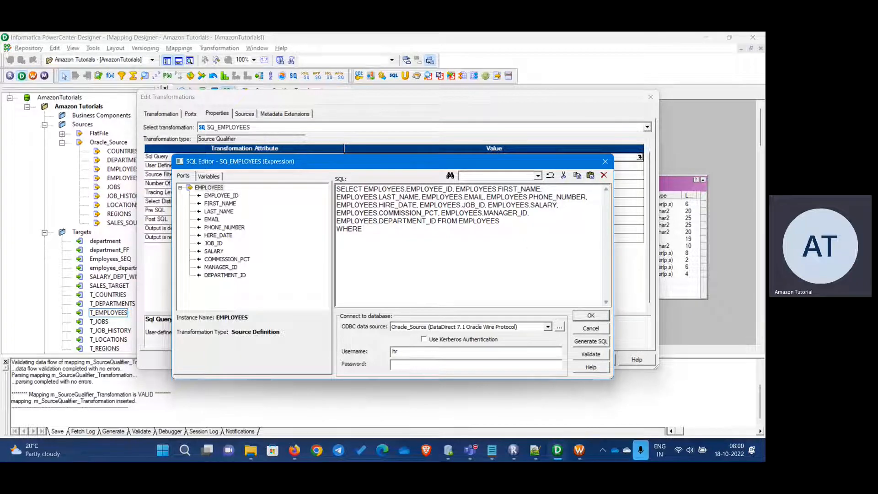
{"action": "double_click", "coordinate": [225, 260]}
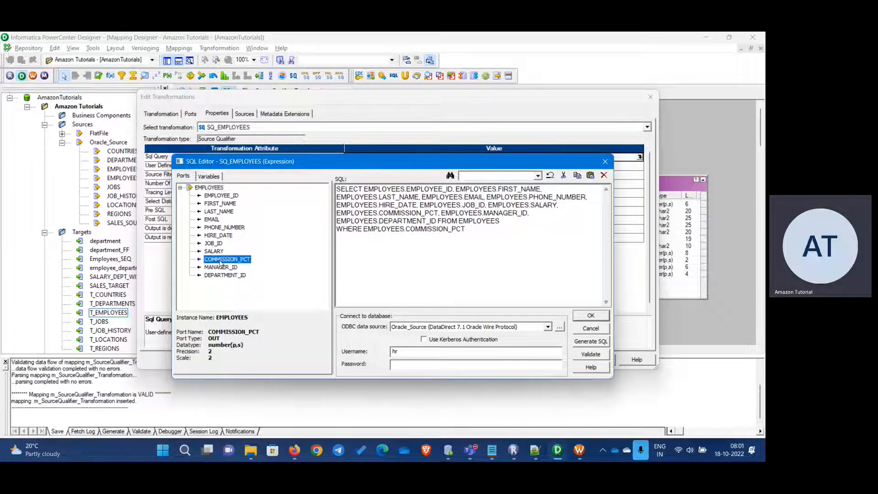
{"action": "left_click_drag", "start_coordinate": [364, 229], "coordinate": [465, 229]}
{"action": "left_click", "coordinate": [469, 244]}
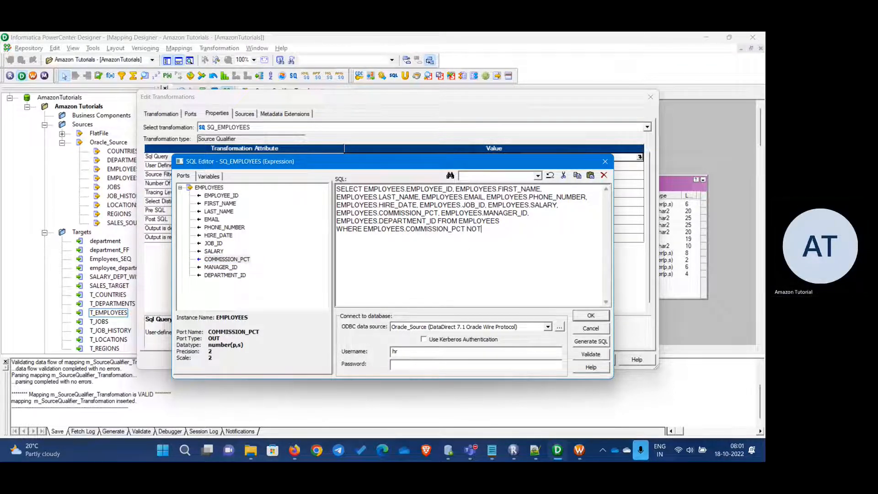
{"action": "type", "text": "NOt NU"}
{"action": "type", "text": " NOT NU"}
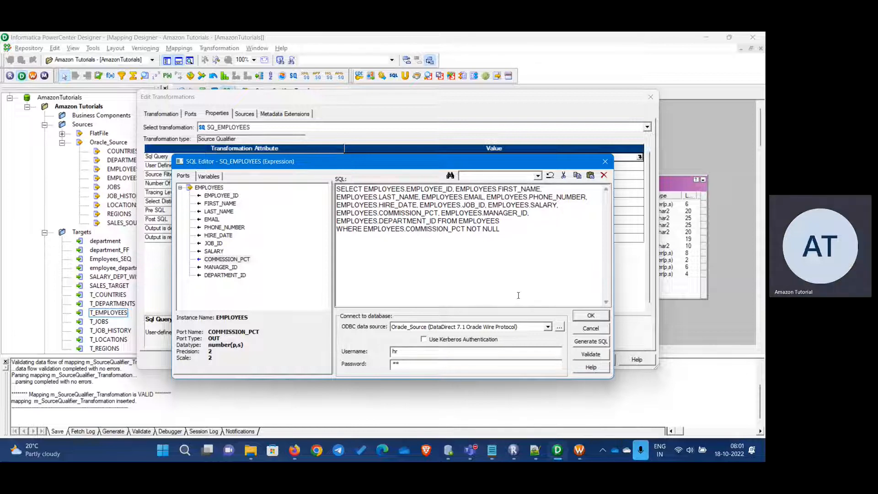
Validate the SQ_EMPLOYEES query with its COMMISSION_PCT condition against Oracle_Source.
{"action": "left_click_drag", "start_coordinate": [518, 233], "coordinate": [437, 234]}
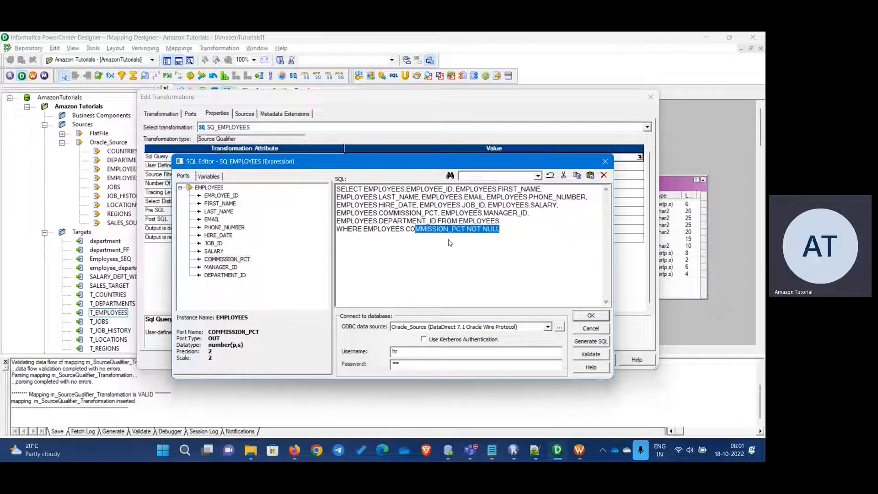
{"action": "left_click", "coordinate": [450, 241]}
{"action": "left_click", "coordinate": [590, 356]}
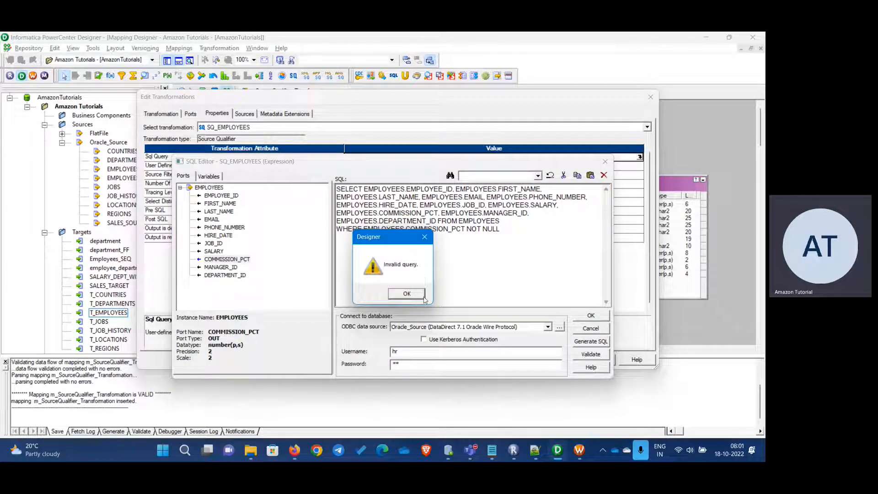
{"action": "left_click", "coordinate": [408, 294]}
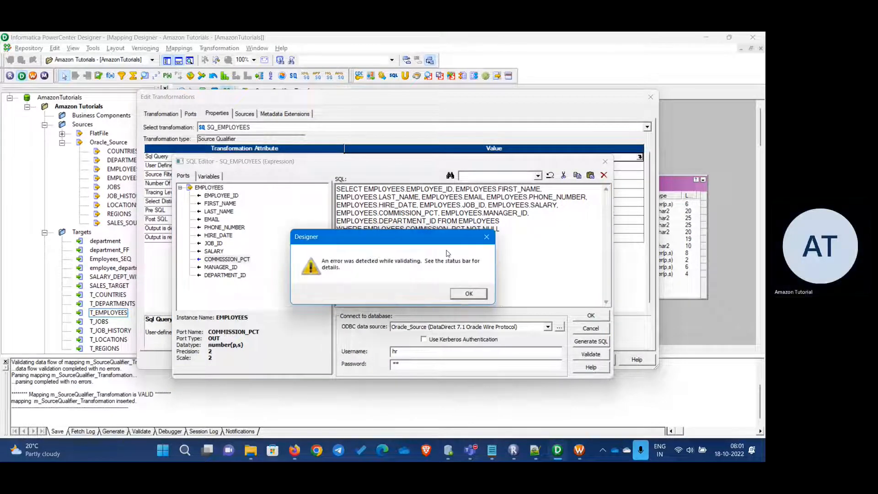
{"action": "left_click", "coordinate": [468, 295]}
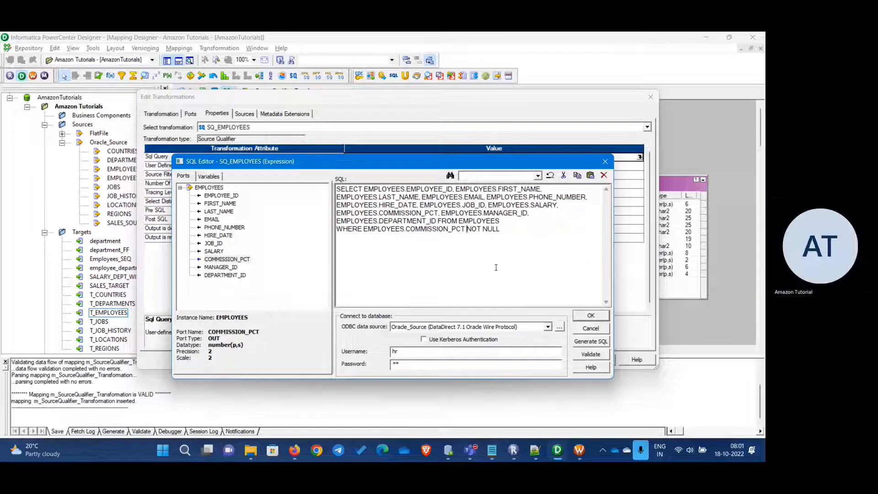
Correct the condition to EMPLOYEES.COMMISSION_PCT IS NOT NULL and validate the query again.
{"action": "left_click", "coordinate": [467, 230]}
{"action": "type", "text": "IS"}
{"action": "left_click", "coordinate": [604, 358]}
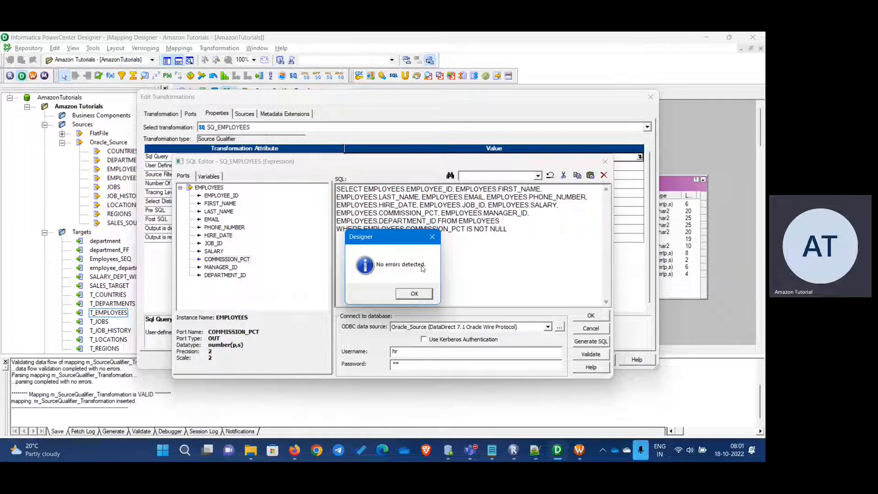
{"action": "left_click", "coordinate": [423, 293]}
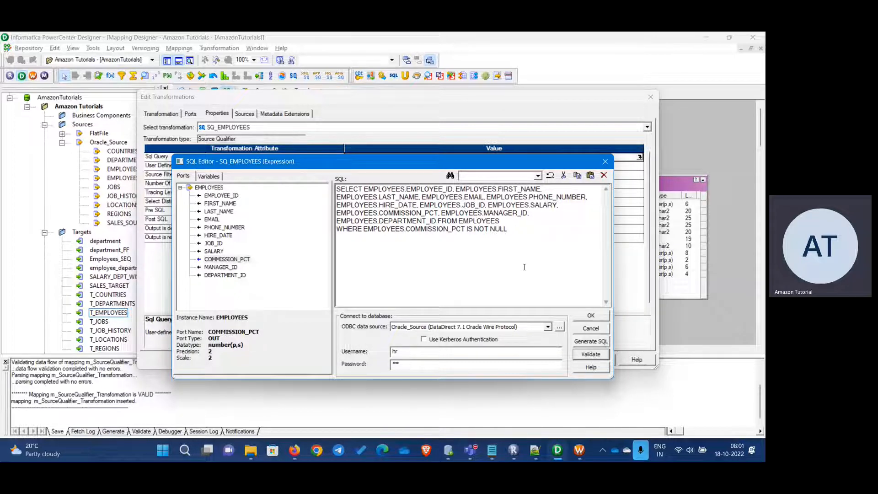
Recheck and revalidate the complete SQL query, then accept it in the SQ_EMPLOYEES source qualifier and save the mapping.
{"action": "left_click", "coordinate": [519, 246]}
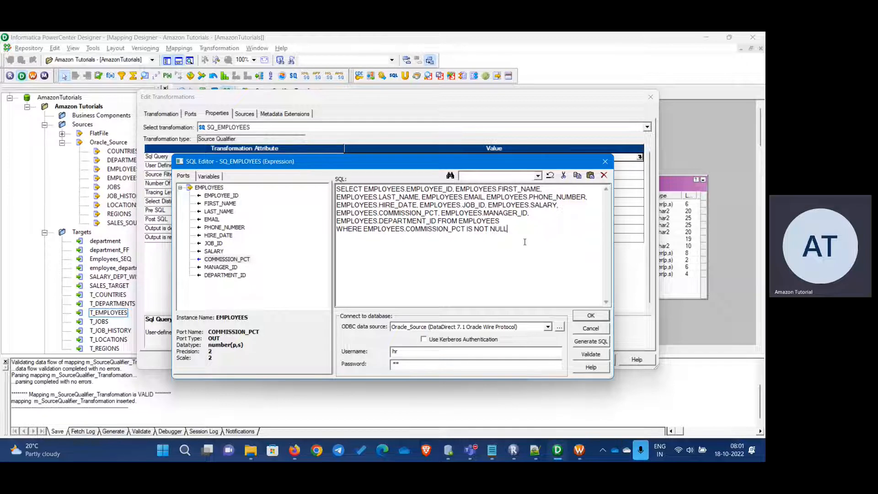
{"action": "left_click_drag", "start_coordinate": [533, 234], "coordinate": [471, 243]}
{"action": "left_click", "coordinate": [496, 250]}
{"action": "left_click_drag", "start_coordinate": [541, 238], "coordinate": [328, 186]}
{"action": "left_click", "coordinate": [346, 231]}
{"action": "left_click", "coordinate": [501, 245]}
{"action": "left_click", "coordinate": [397, 264]}
{"action": "left_click", "coordinate": [589, 356]}
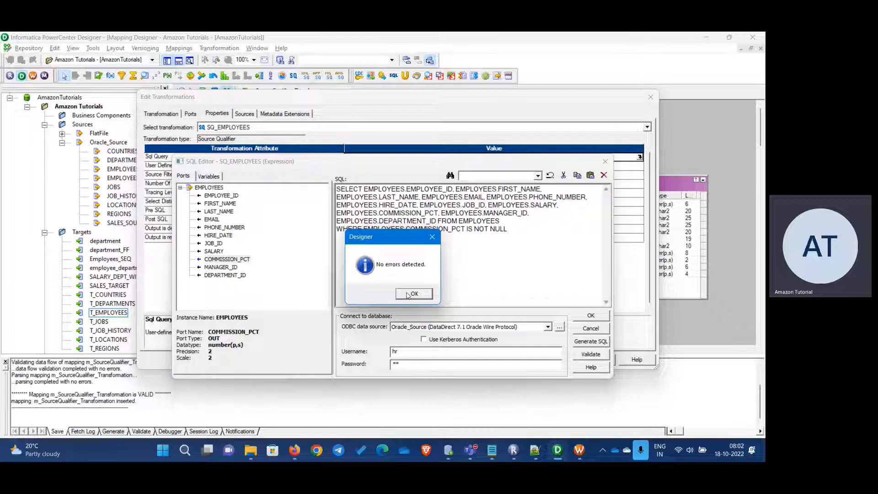
{"action": "left_click", "coordinate": [408, 295]}
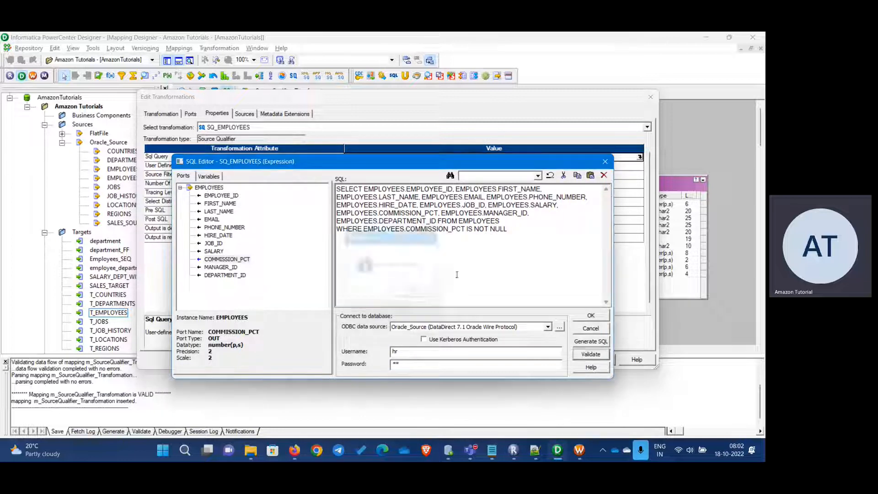
{"action": "left_click", "coordinate": [594, 319]}
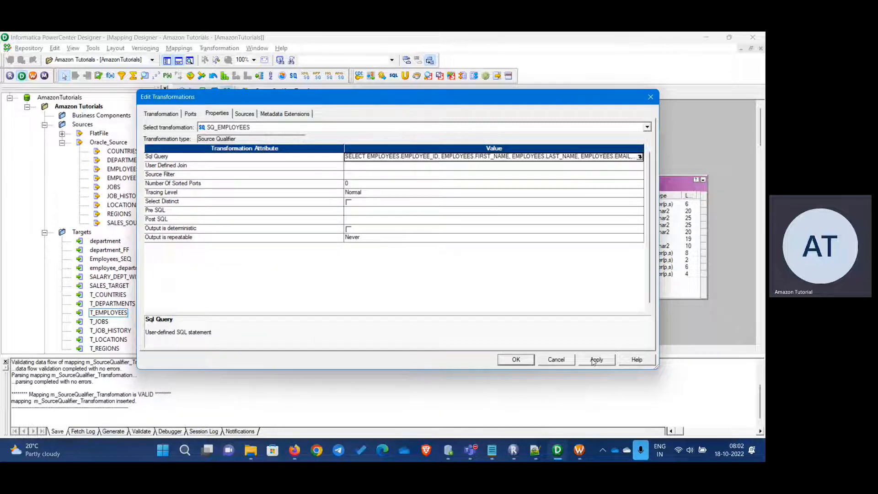
{"action": "left_click", "coordinate": [514, 360]}
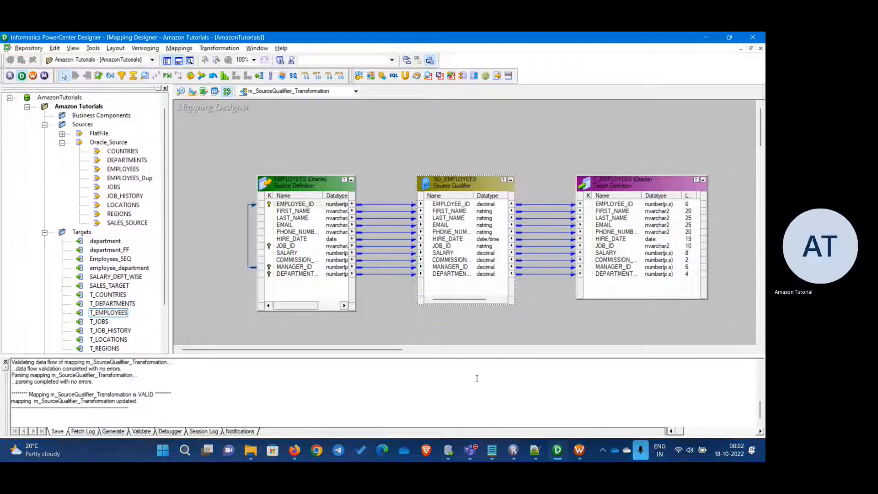
Switch to SQL Developer, remove the WHERE condition from the t_employees query and rerun it.
{"action": "left_click", "coordinate": [448, 451]}
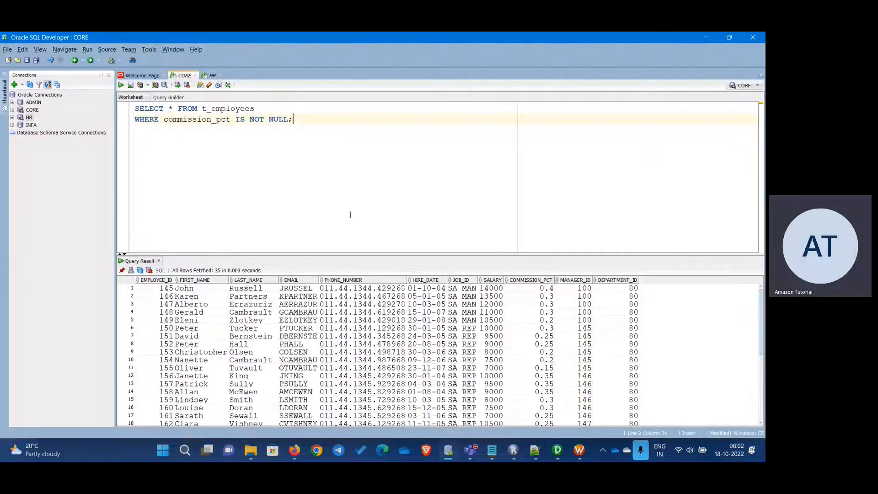
{"action": "left_click_drag", "start_coordinate": [292, 119], "coordinate": [118, 112]}
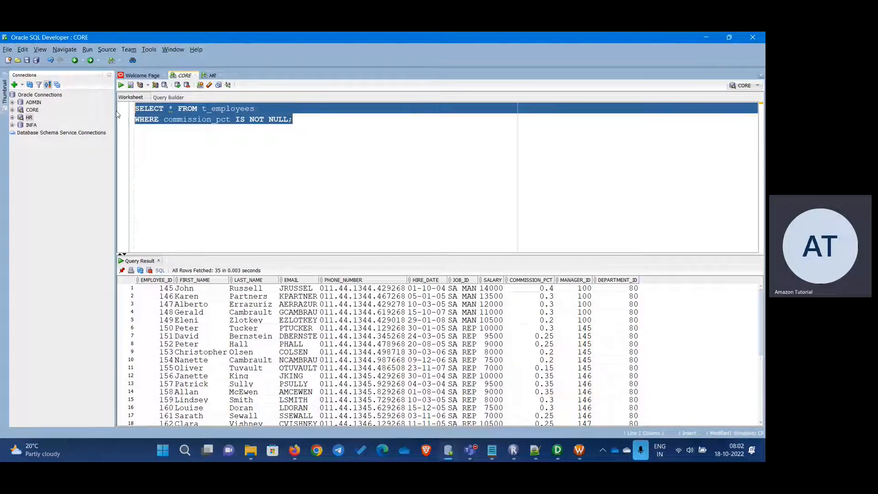
{"action": "left_click", "coordinate": [268, 141]}
{"action": "left_click_drag", "start_coordinate": [294, 121], "coordinate": [273, 111]}
{"action": "key", "text": "BackSpace"}
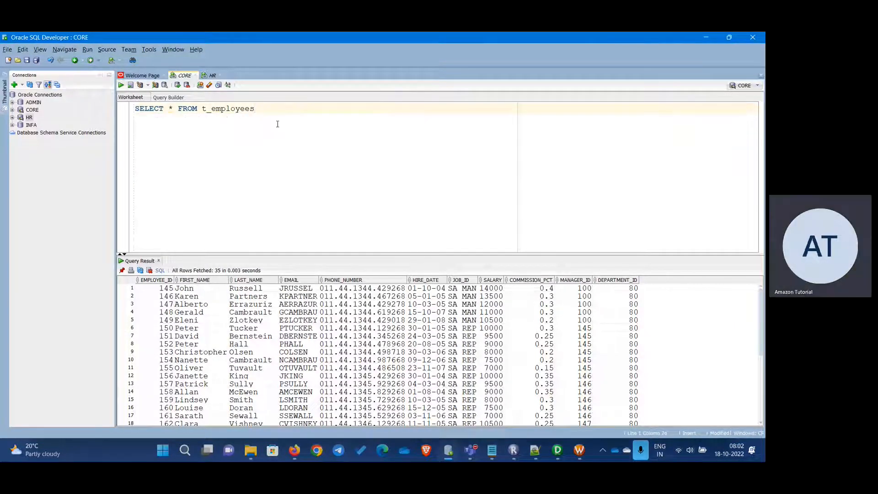
{"action": "key", "text": "ctrl+Return"}
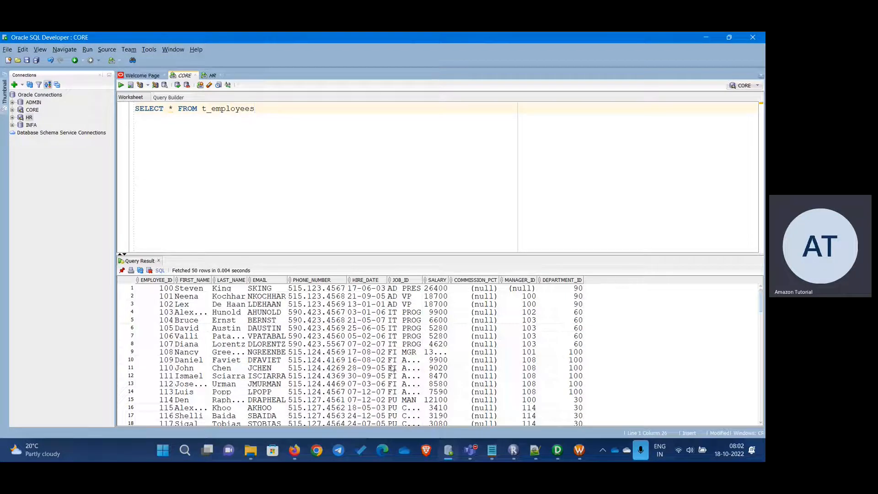
Count all rows returned by the unfiltered t_employees query.
{"action": "right_click", "coordinate": [387, 343]}
{"action": "left_click", "coordinate": [409, 381]}
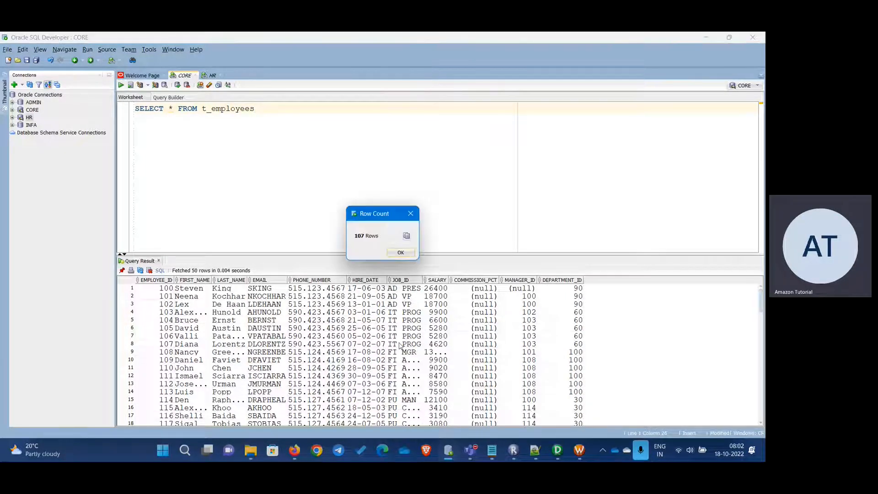
{"action": "left_click", "coordinate": [400, 253]}
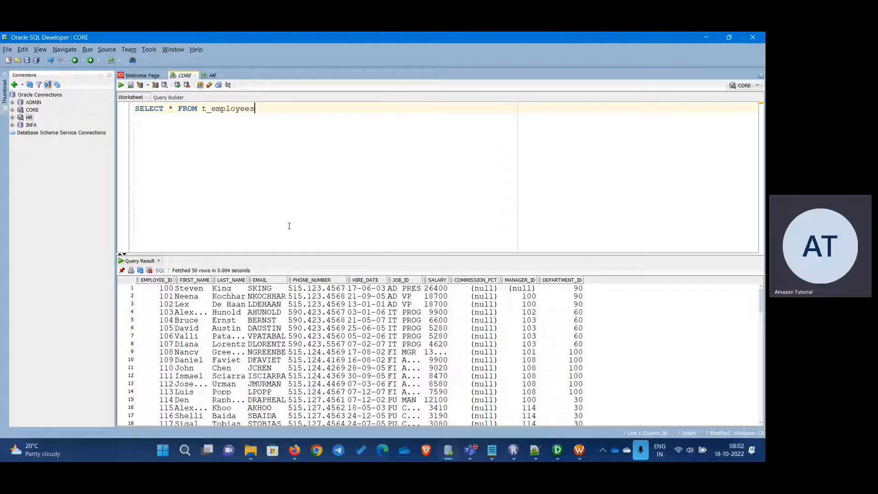
Return to Informatica Designer and save the m_SourceQualifier_Transformation mapping.
{"action": "key", "text": "alt+Tab"}
{"action": "key", "text": "alt+Tab"}
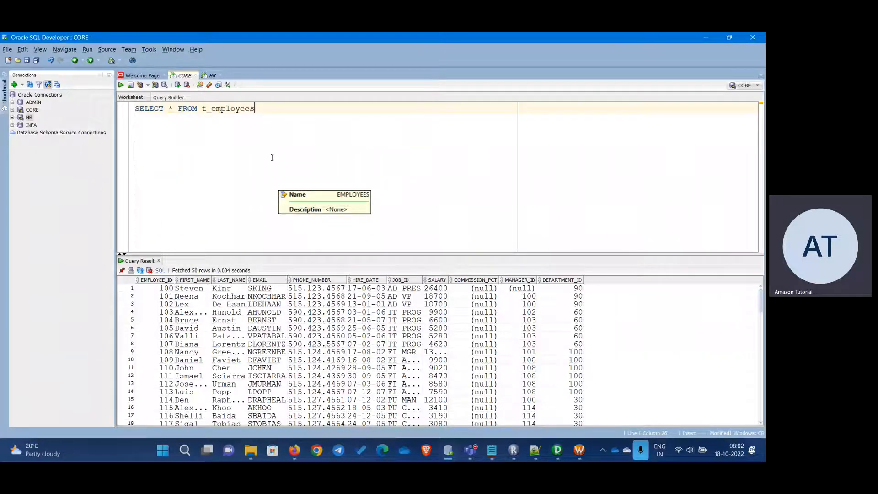
{"action": "key", "text": "alt+Tab"}
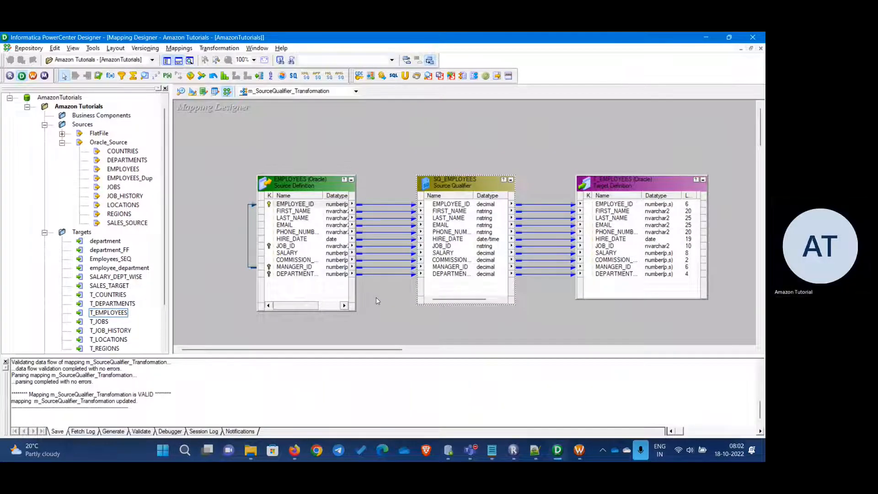
{"action": "key", "text": "ctrl+s"}
{"action": "key", "text": "Return"}
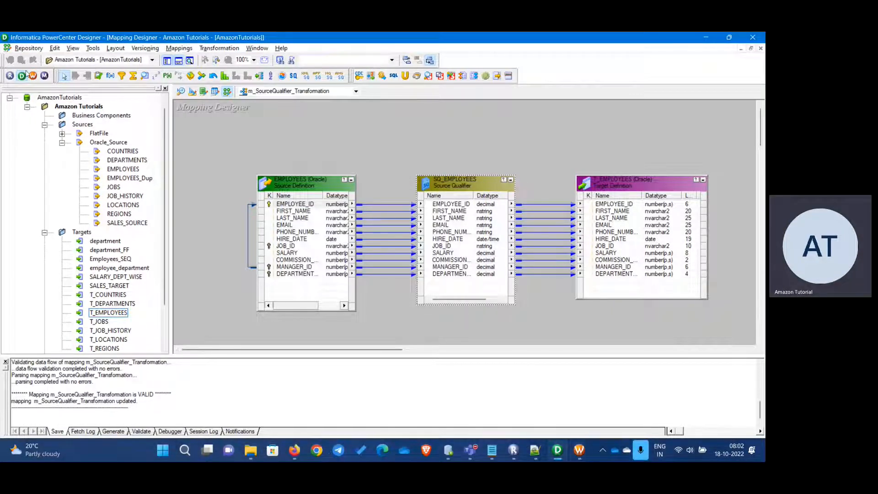
Switch to Workflow Manager, refresh the mapping of the s_m_SourceQualifier_Transformation session and save the workflow.
{"action": "left_click", "coordinate": [579, 450]}
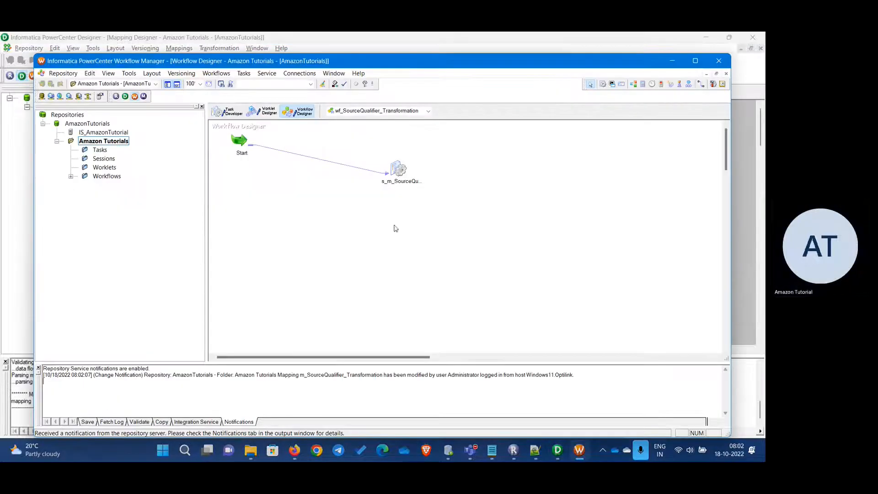
{"action": "right_click", "coordinate": [396, 176]}
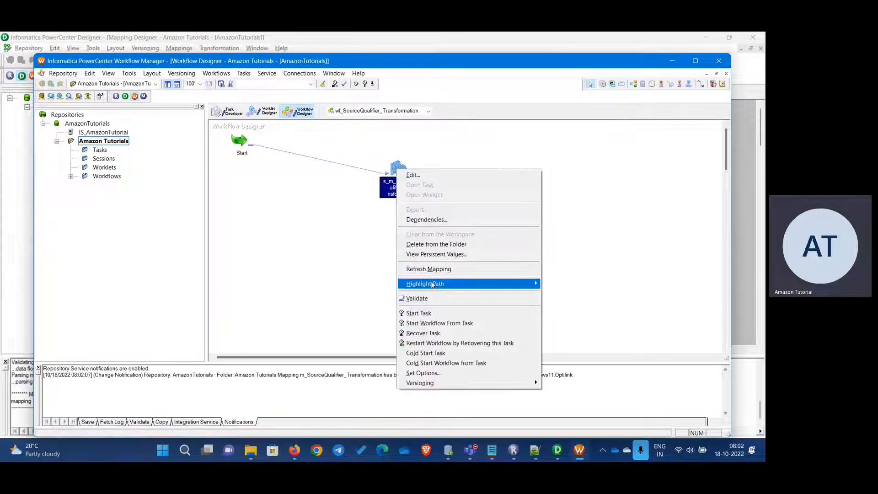
{"action": "left_click", "coordinate": [430, 270]}
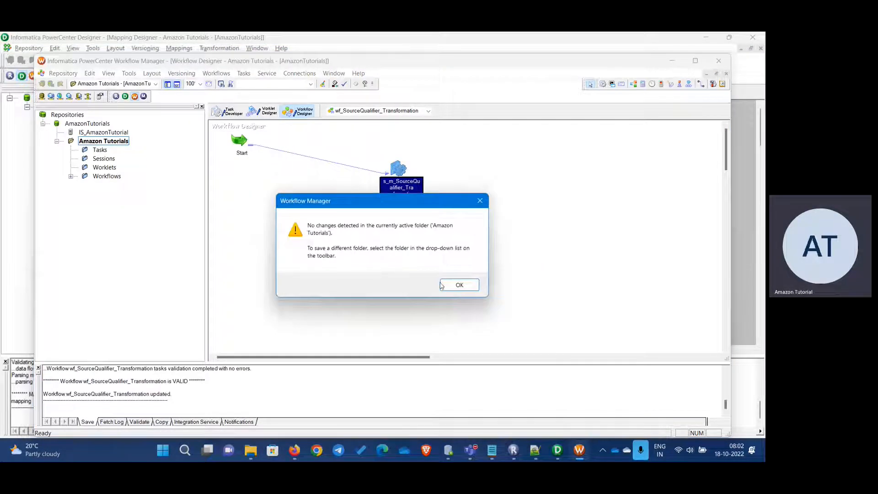
{"action": "left_click", "coordinate": [442, 286]}
Start the wf_SourceQualifier_Transformation workflow and open its session's source/target statistics in Workflow Monitor.
{"action": "right_click", "coordinate": [342, 256]}
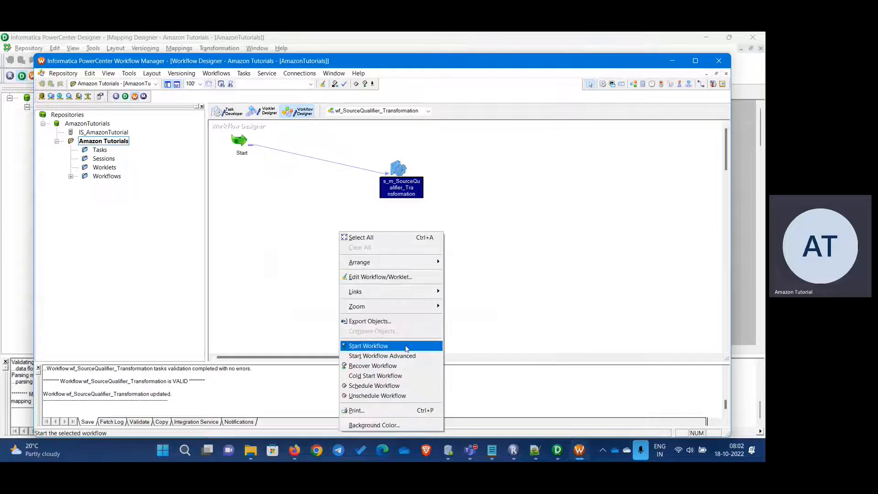
{"action": "left_click", "coordinate": [361, 346]}
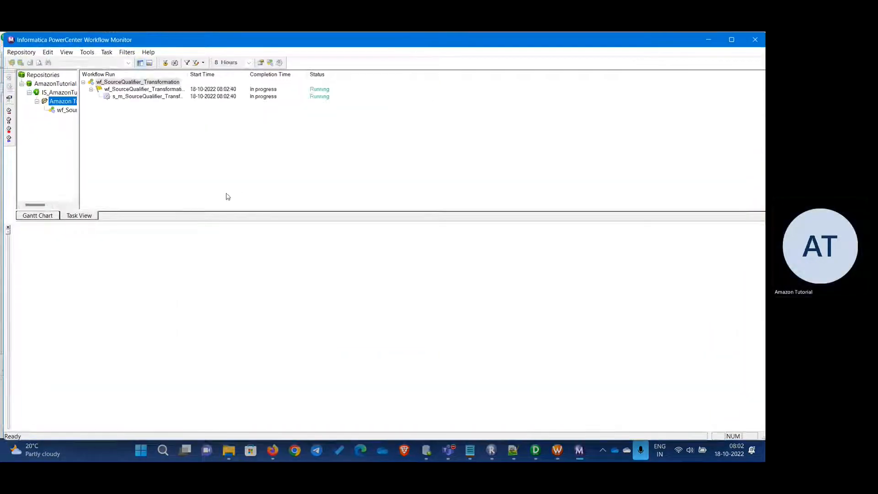
{"action": "left_click", "coordinate": [124, 98]}
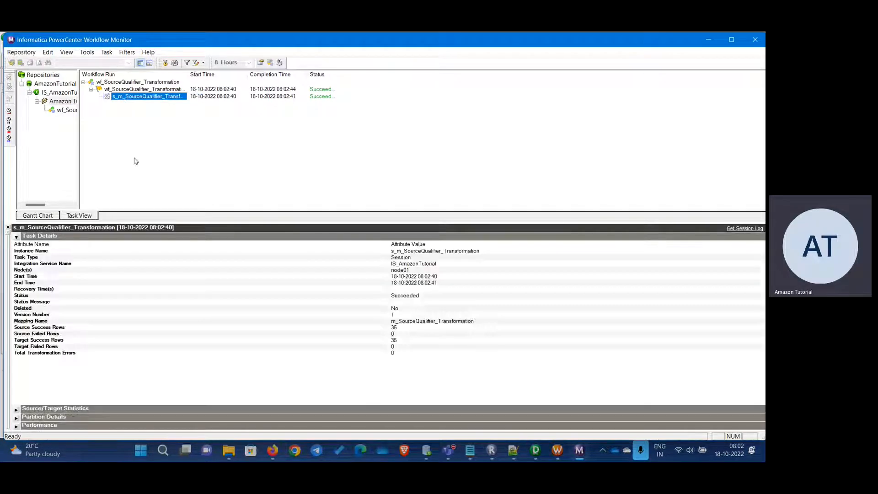
{"action": "left_click", "coordinate": [16, 237]}
{"action": "left_click", "coordinate": [17, 245]}
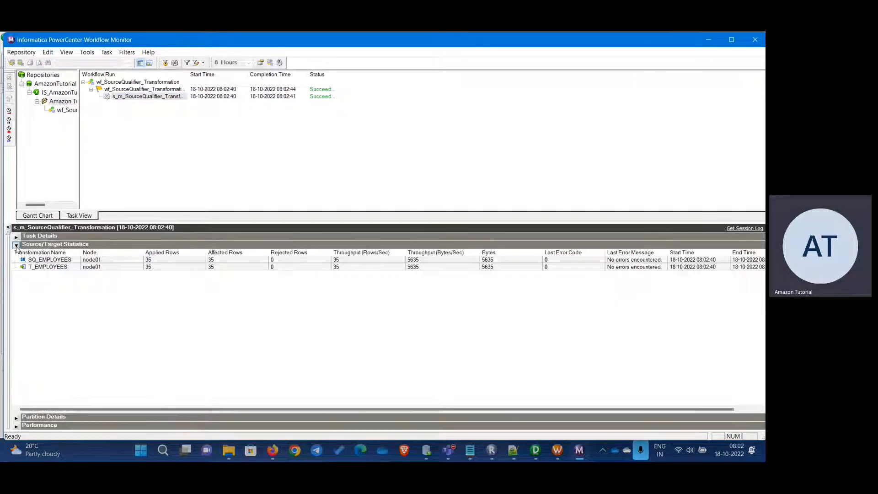
Compare the applied and affected row counts of SQ_EMPLOYEES and T_EMPLOYEES in the session's source/target statistics.
{"action": "left_click", "coordinate": [158, 261]}
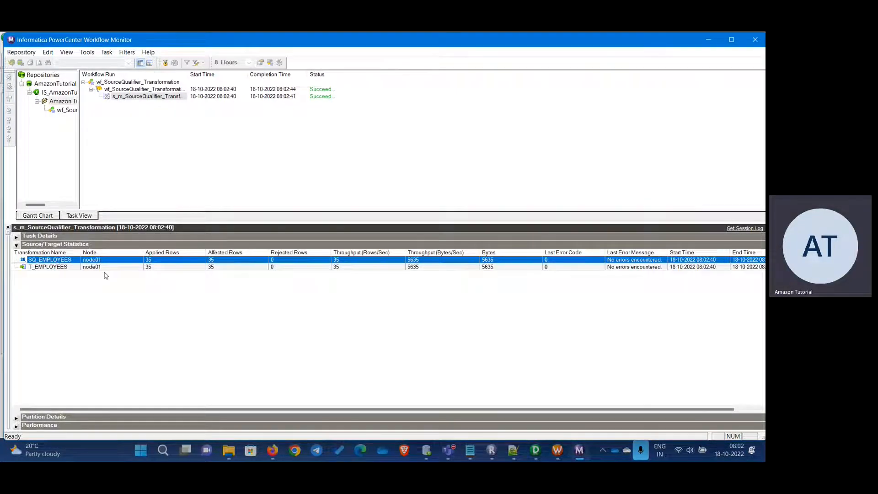
{"action": "left_click", "coordinate": [150, 267]}
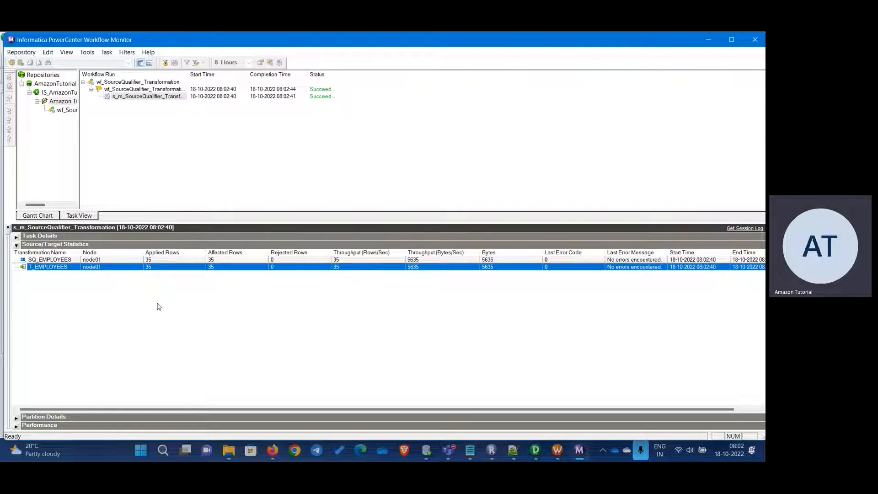
{"action": "left_click", "coordinate": [174, 262]}
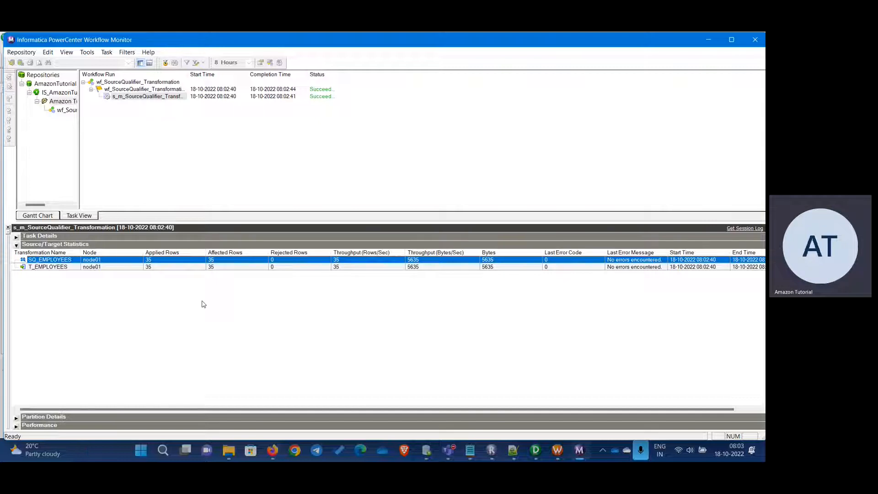
{"action": "left_click", "coordinate": [160, 268]}
{"action": "left_click", "coordinate": [161, 260]}
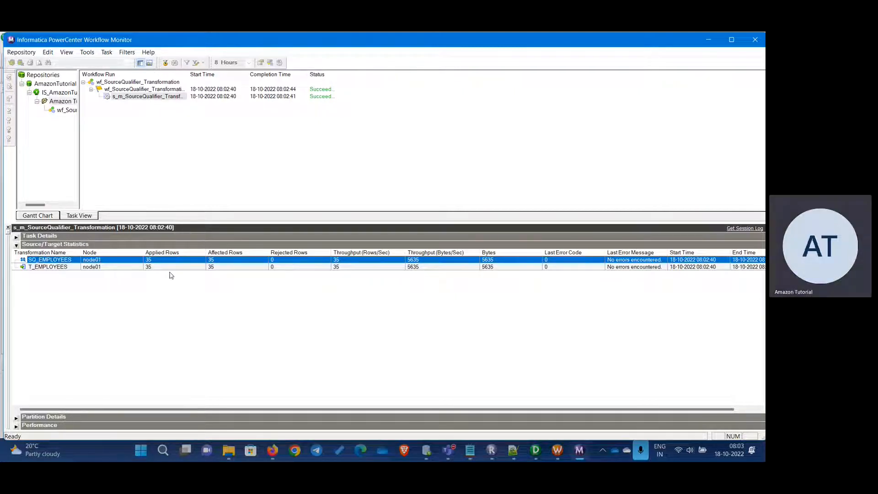
{"action": "left_click", "coordinate": [214, 268]}
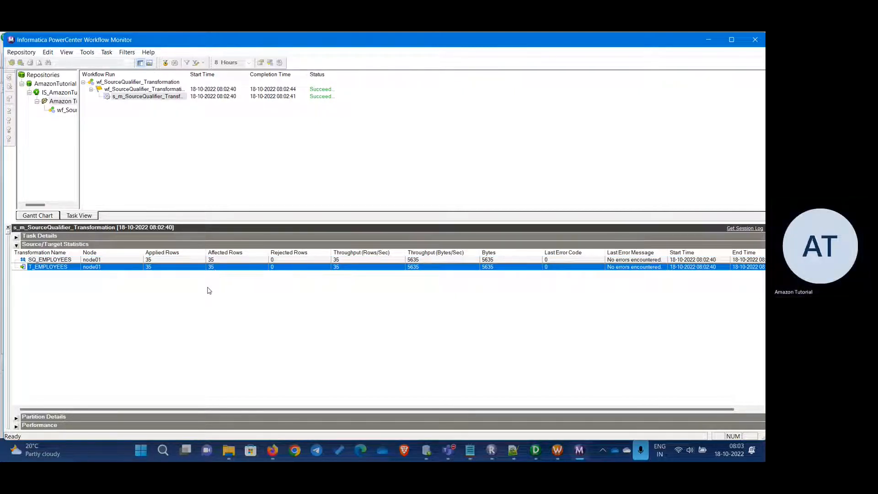
Switch to Oracle SQL Developer, rerun the t_employees query in the CORE worksheet and count its returned rows.
{"action": "key", "text": "alt+Tab"}
{"action": "key", "text": "alt+Tab"}
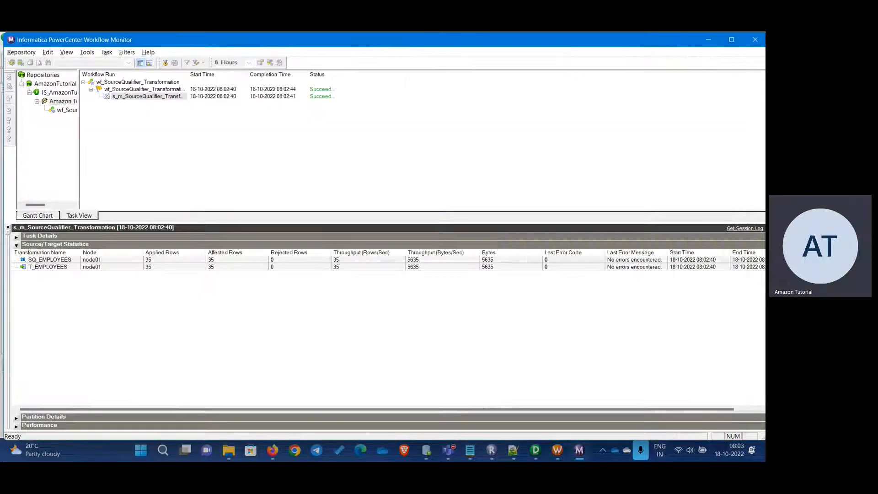
{"action": "left_click", "coordinate": [428, 450]}
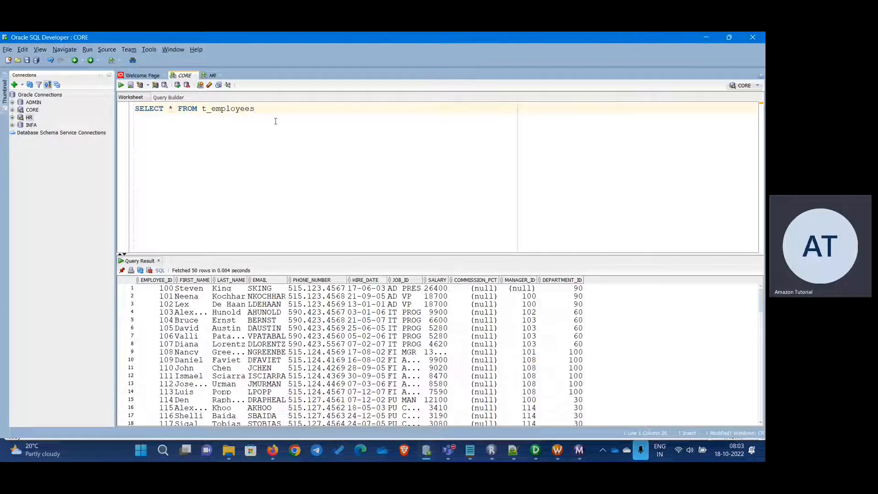
{"action": "key", "text": "ctrl+Return"}
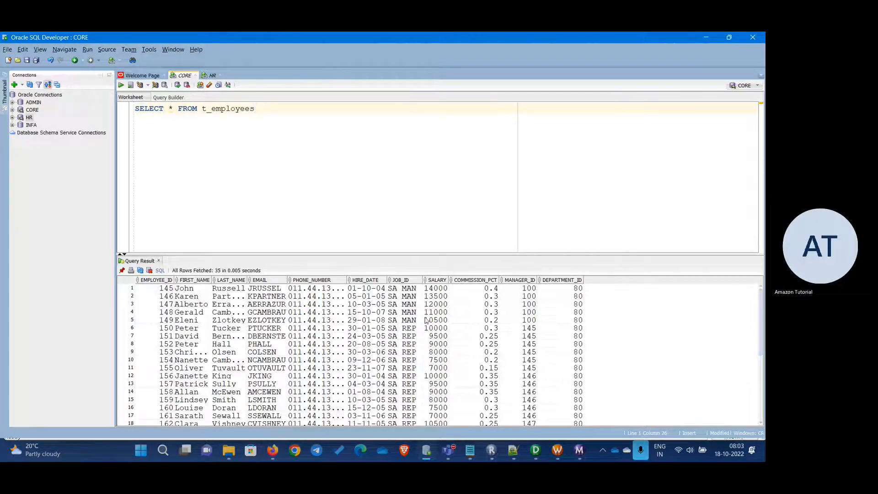
{"action": "right_click", "coordinate": [425, 320]}
{"action": "left_click", "coordinate": [460, 348]}
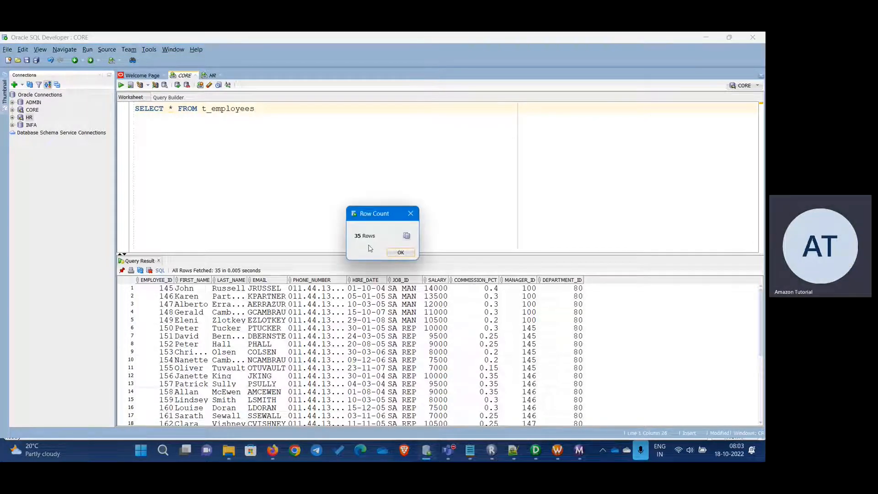
{"action": "left_click", "coordinate": [401, 252]}
{"action": "scroll", "coordinate": [457, 327], "scroll_direction": "down", "scroll_amount": 6}
{"action": "scroll", "coordinate": [474, 375], "scroll_direction": "up", "scroll_amount": 6}
{"action": "left_click_drag", "start_coordinate": [382, 151], "coordinate": [135, 110]}
{"action": "left_click", "coordinate": [204, 152]}
{"action": "left_click_drag", "start_coordinate": [256, 138], "coordinate": [199, 109]}
{"action": "left_click", "coordinate": [186, 179]}
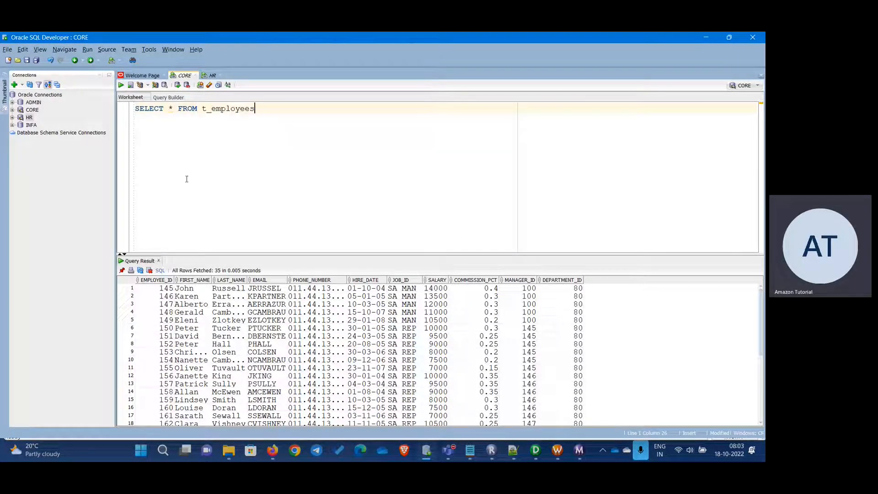
Switch to Informatica Designer and clear the custom SQL query in the SQ_EMPLOYEES source qualifier's properties.
{"action": "key", "text": "alt+Tab"}
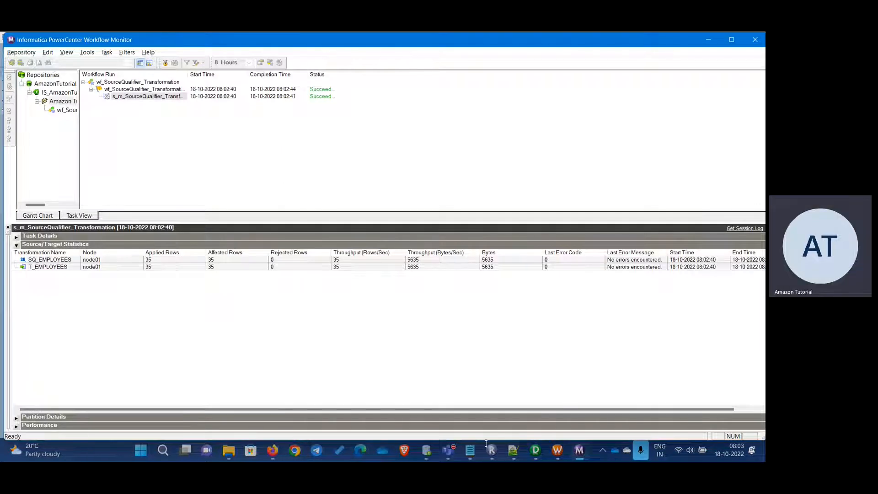
{"action": "left_click", "coordinate": [535, 450]}
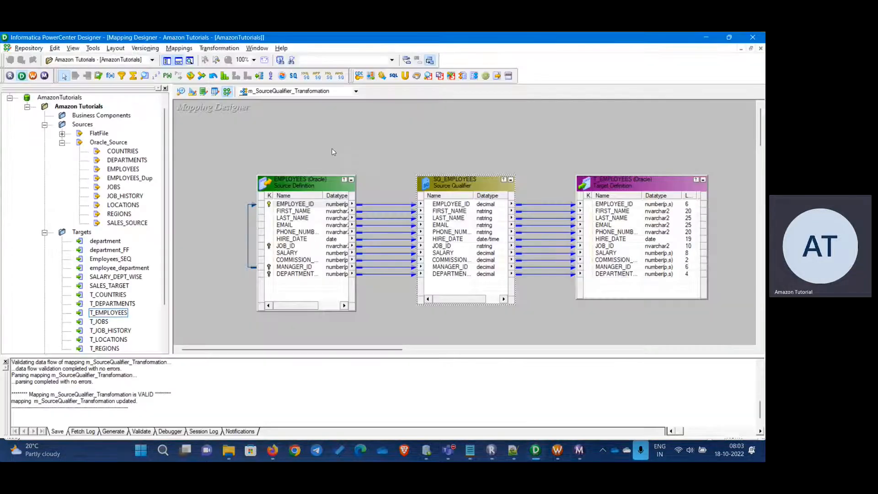
{"action": "double_click", "coordinate": [468, 240]}
{"action": "left_click", "coordinate": [218, 114]}
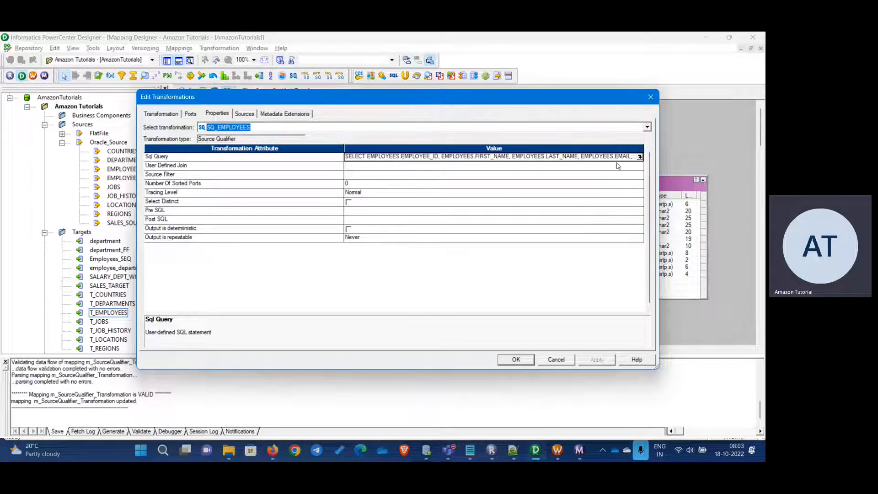
{"action": "left_click", "coordinate": [640, 157]}
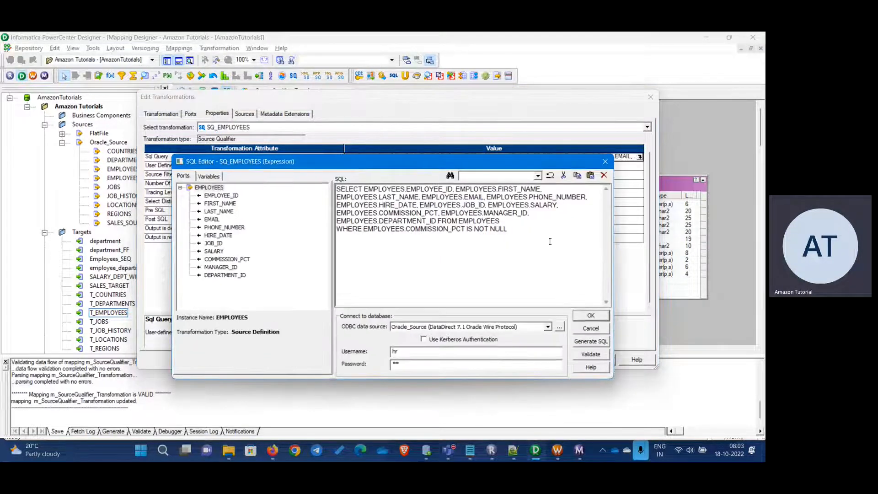
{"action": "key", "text": "ctrl+a"}
{"action": "key", "text": "Delete"}
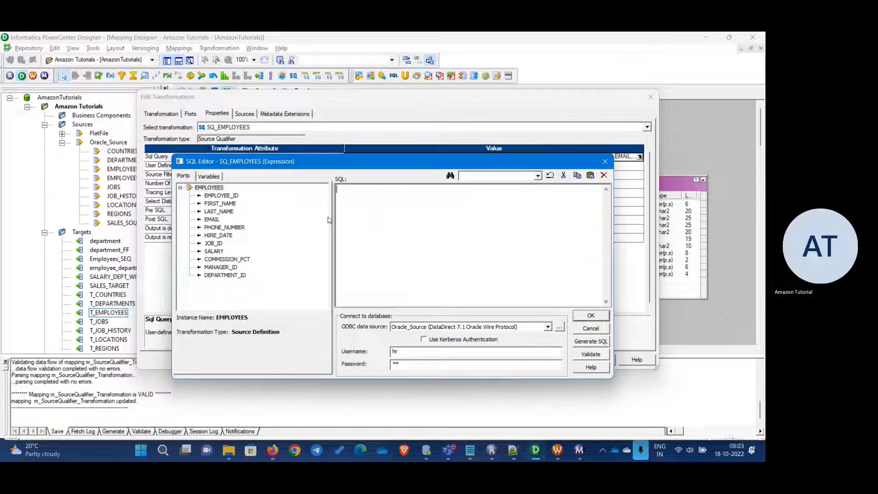
{"action": "left_click", "coordinate": [591, 315]}
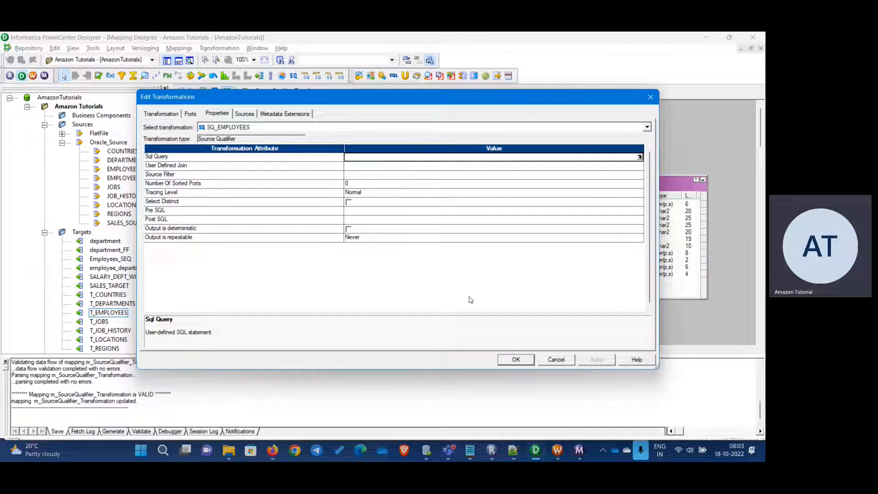
Set the Source Filter of SQ_EMPLOYEES to EMPLOYEES.SALARY > 15000 and apply the transformation changes.
{"action": "left_click", "coordinate": [154, 168]}
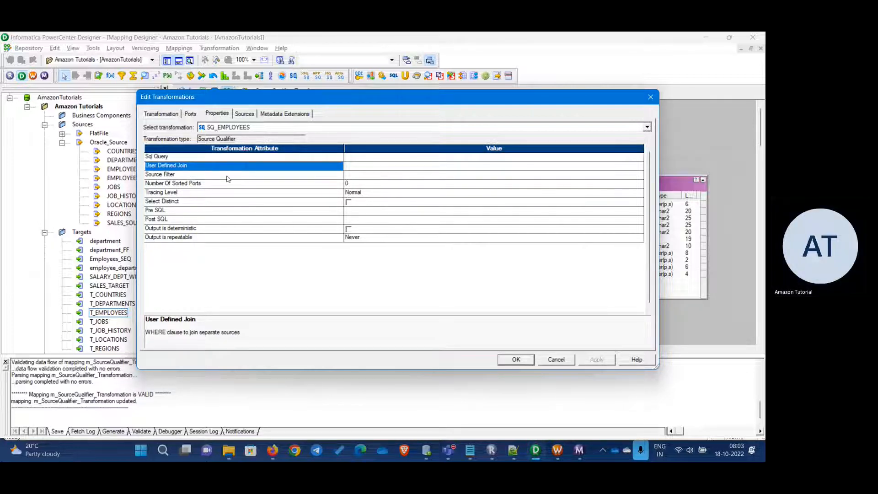
{"action": "left_click", "coordinate": [183, 177]}
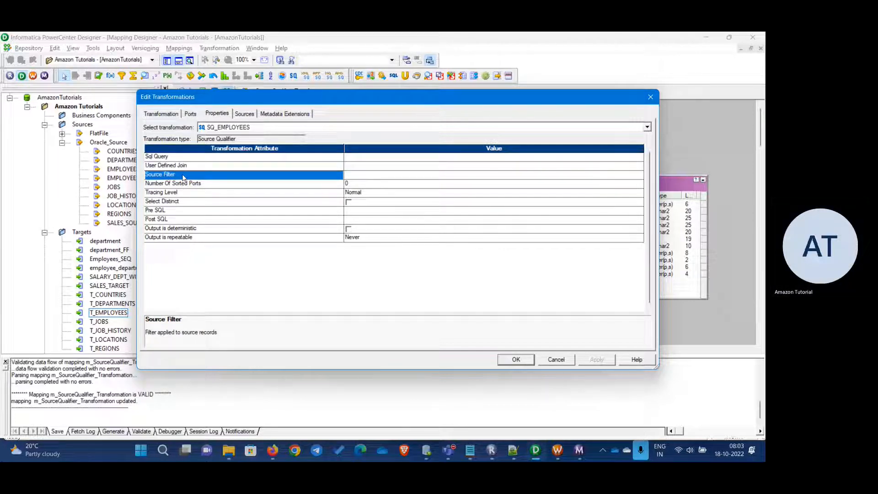
{"action": "left_click", "coordinate": [365, 175]}
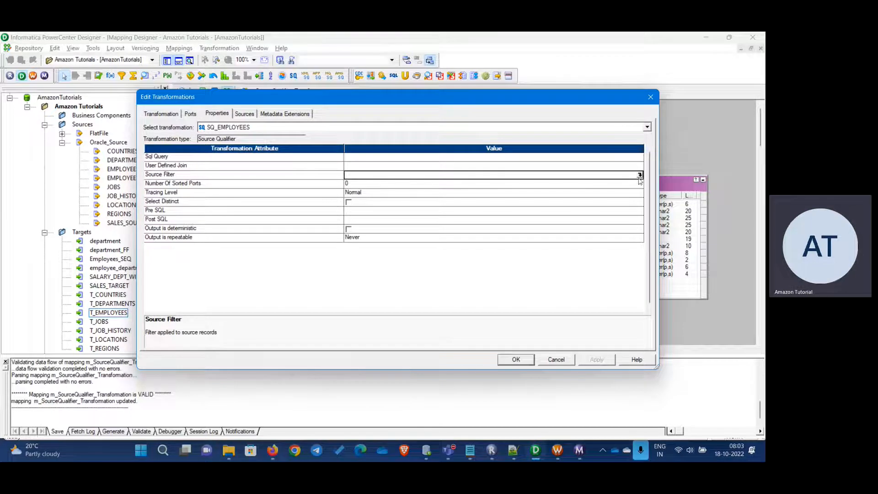
{"action": "left_click", "coordinate": [152, 176]}
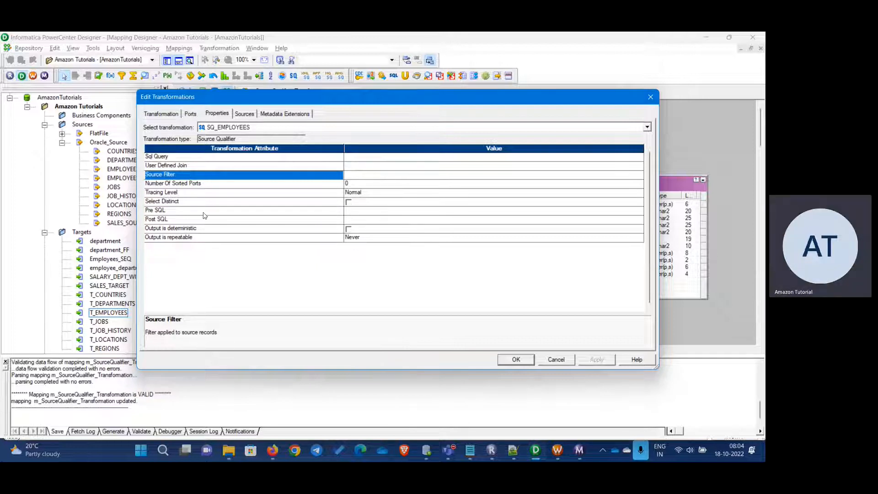
{"action": "left_click", "coordinate": [357, 178]}
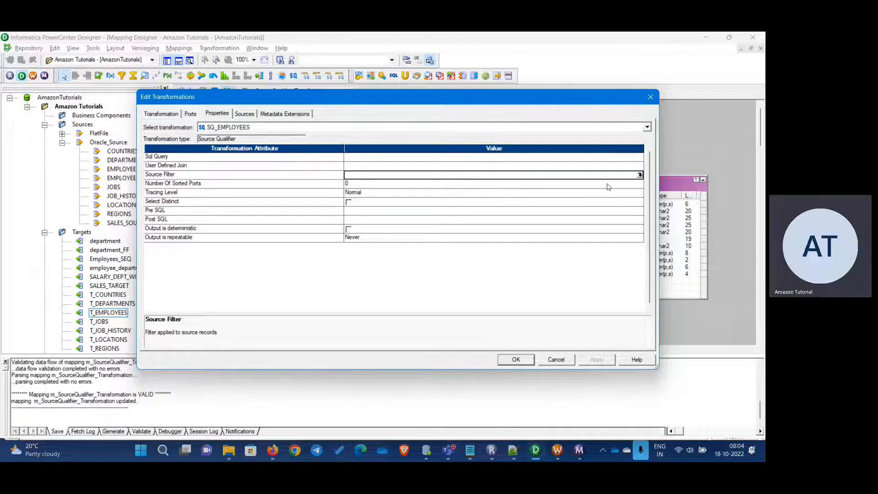
{"action": "left_click", "coordinate": [640, 176]}
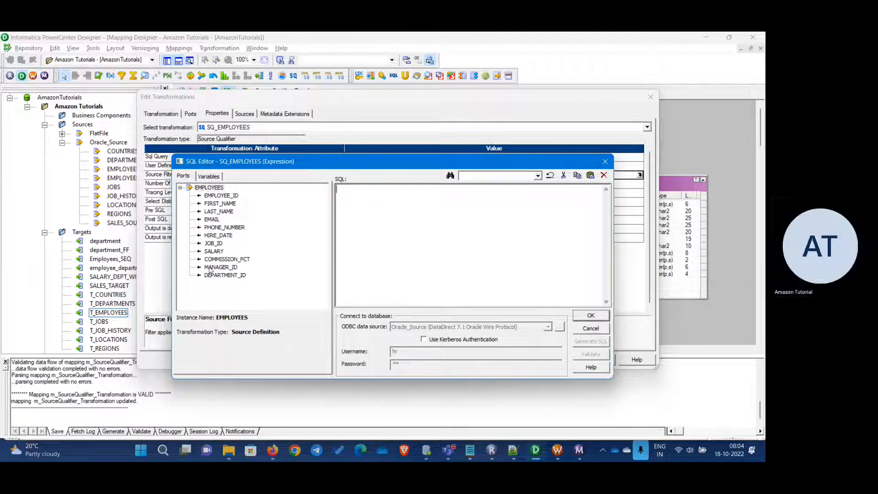
{"action": "double_click", "coordinate": [213, 251]}
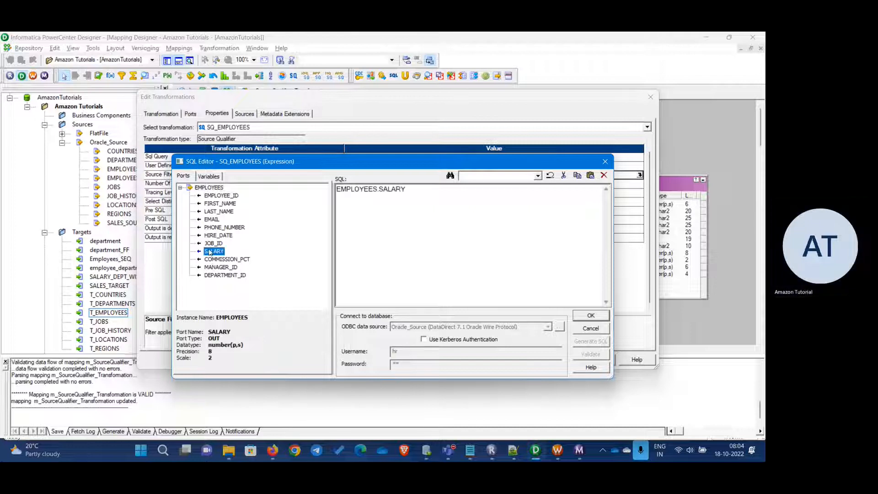
{"action": "type", "text": ">"}
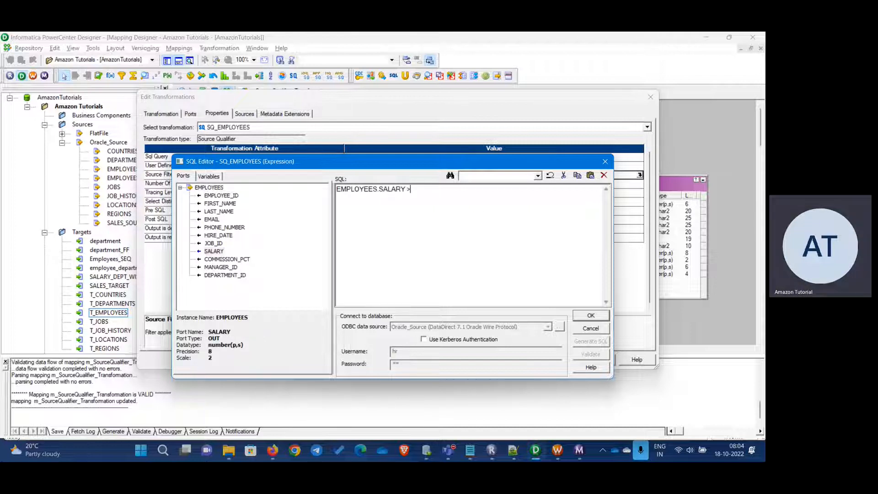
{"action": "type", "text": " 15000"}
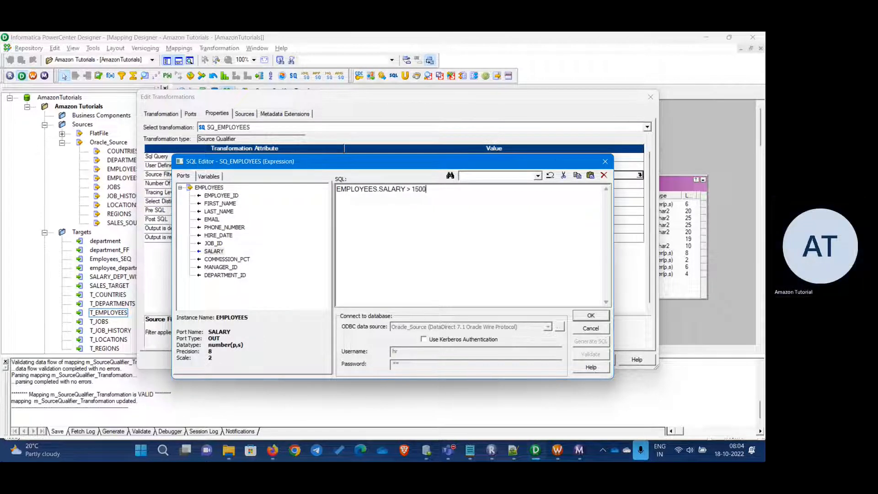
{"action": "left_click", "coordinate": [590, 316]}
{"action": "left_click", "coordinate": [595, 360]}
{"action": "left_click", "coordinate": [517, 360]}
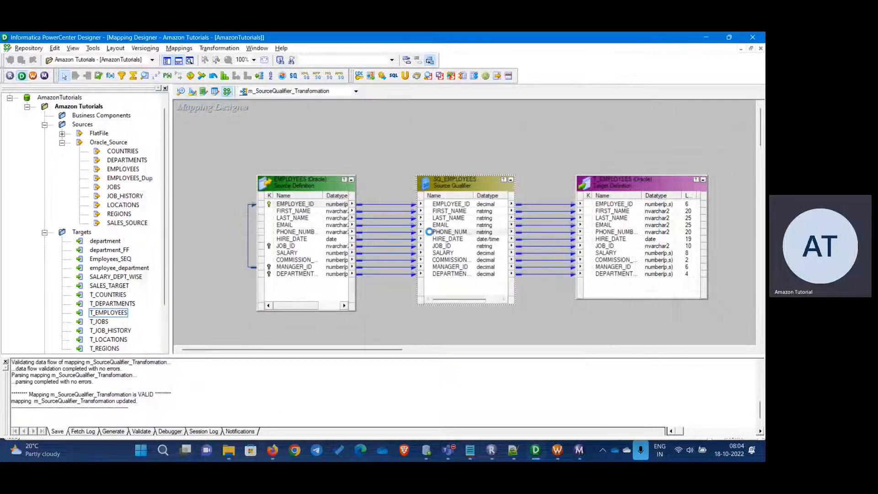
Switch to Oracle SQL Developer, add WHERE salary > 15000 to the t_employees query in the CORE worksheet and run it.
{"action": "left_click", "coordinate": [425, 450]}
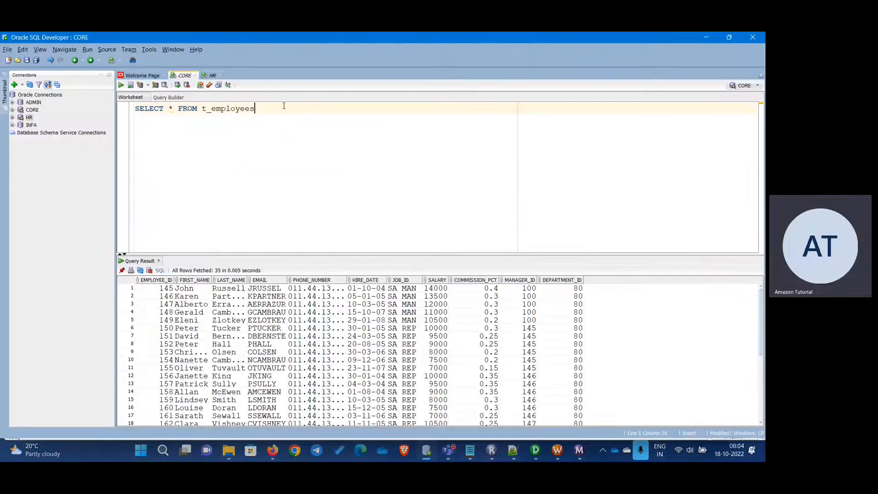
{"action": "key", "text": "Return"}
{"action": "type", "text": "ERE "}
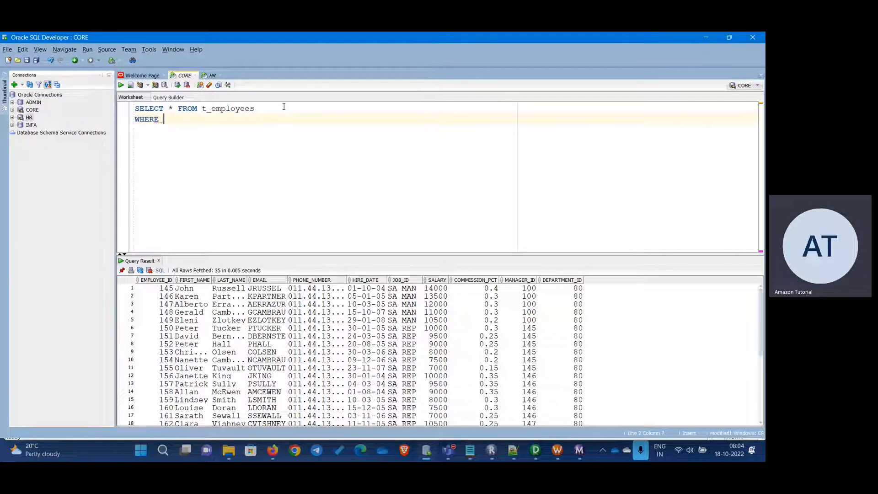
{"action": "type", "text": "salar"}
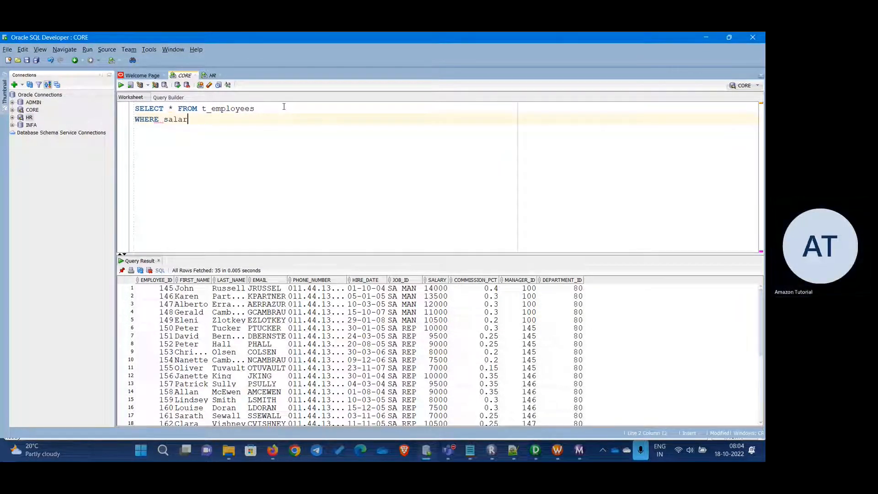
{"action": "type", "text": "y > 15000"}
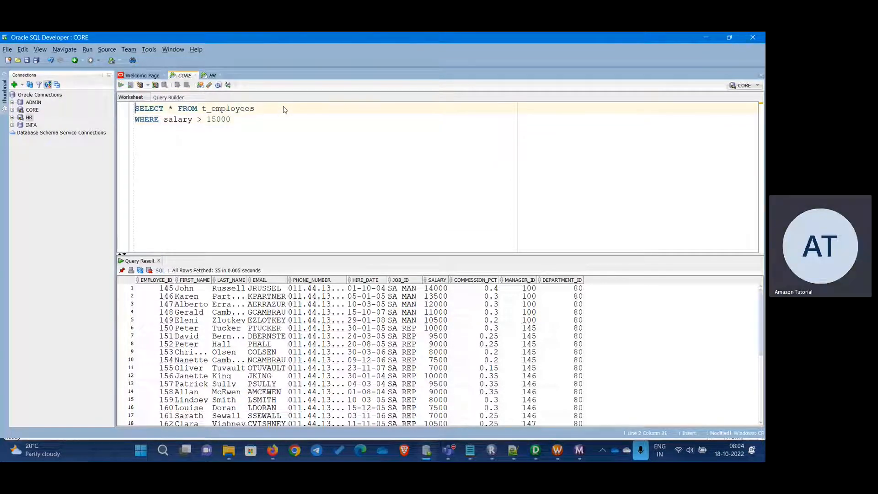
{"action": "key", "text": "ctrl+Return"}
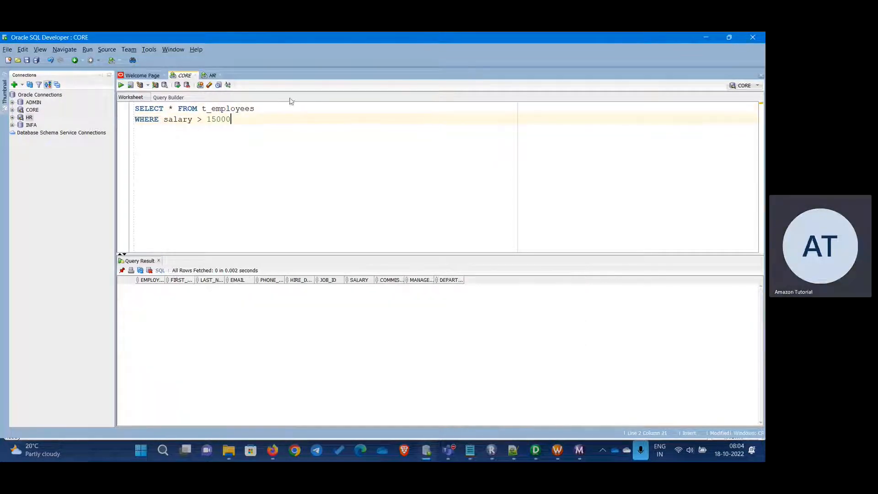
{"action": "key", "text": "ctrl+a"}
{"action": "left_click", "coordinate": [236, 128]}
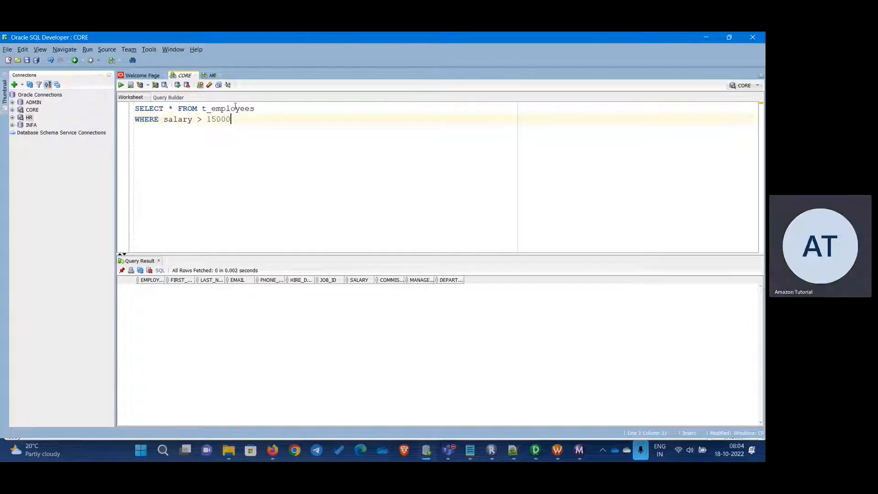
Add WHERE salary > 15000 to the employees query in the HR worksheet and run it.
{"action": "left_click", "coordinate": [212, 76]}
{"action": "key", "text": "Return"}
{"action": "type", "text": "wHERE"}
{"action": "key", "text": "BackSpace"}
{"action": "key", "text": "BackSpace"}
{"action": "key", "text": "BackSpace"}
{"action": "key", "text": "BackSpace"}
{"action": "key", "text": "BackSpace"}
{"action": "type", "text": "WHERE "}
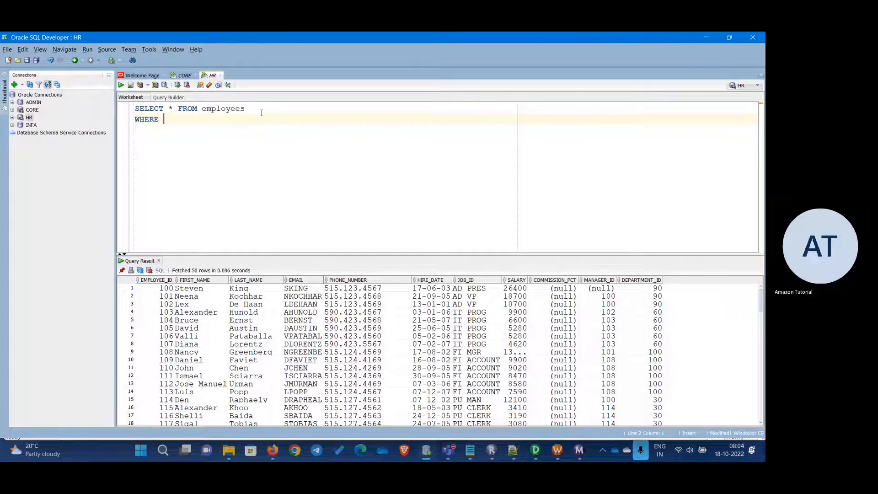
{"action": "type", "text": "salary "}
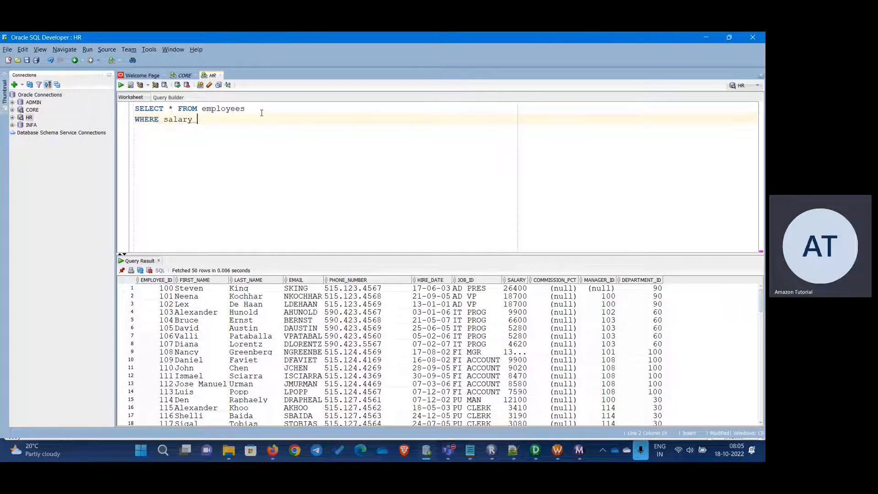
{"action": "type", "text": "> 15000"}
{"action": "key", "text": "ctrl+Return"}
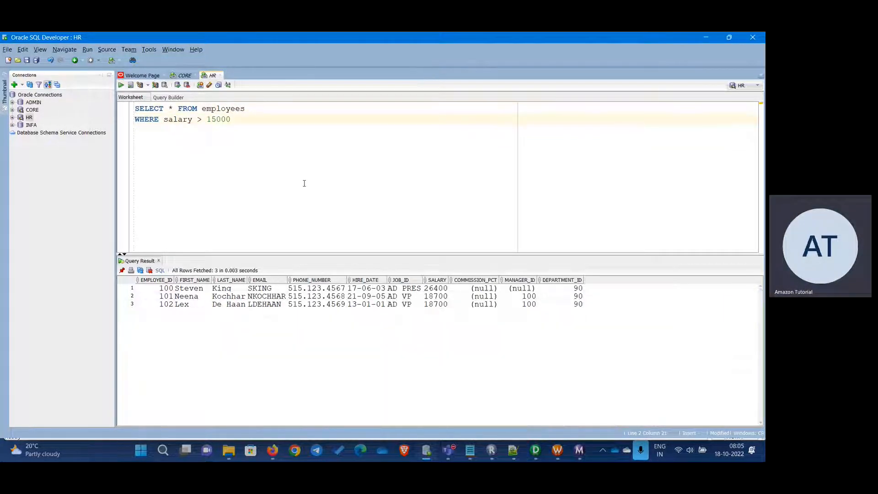
Review the employees rows with salary above 15000 in the HR worksheet and compare them with the CORE worksheet's t_employees result.
{"action": "left_click_drag", "start_coordinate": [159, 288], "coordinate": [573, 310]}
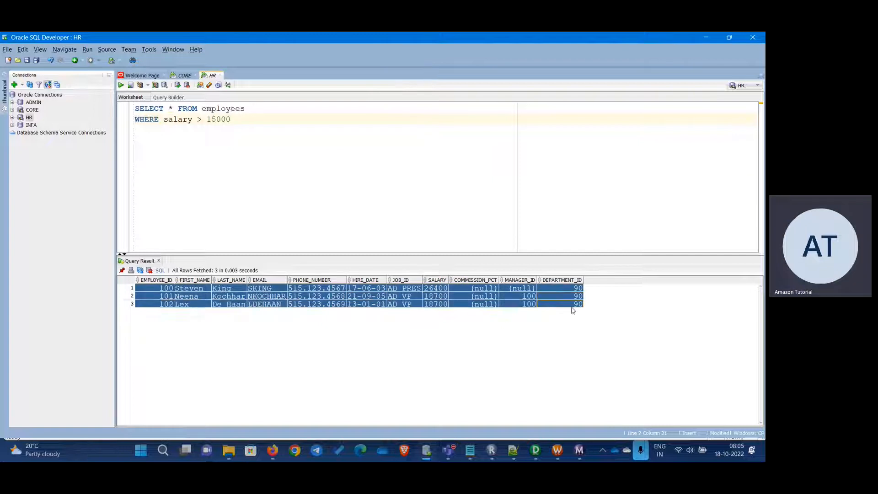
{"action": "left_click", "coordinate": [189, 289]}
{"action": "left_click", "coordinate": [190, 304]}
{"action": "left_click", "coordinate": [184, 75]}
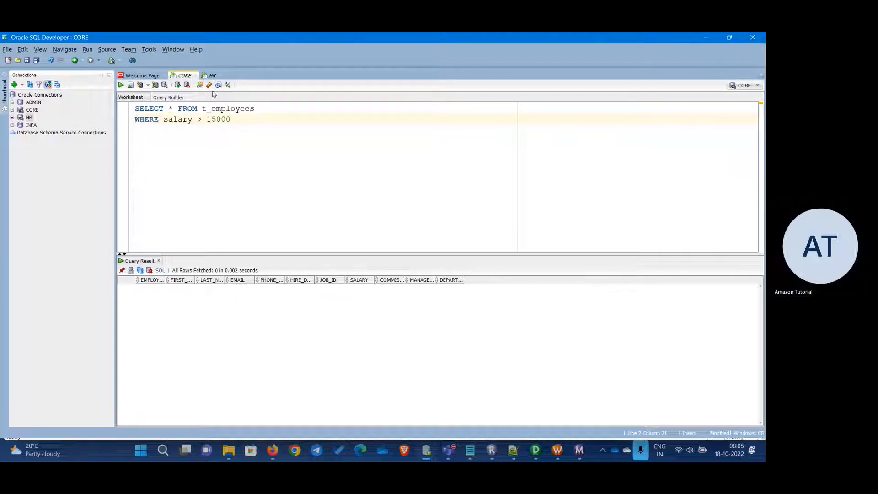
{"action": "left_click", "coordinate": [213, 76]}
Switch to Informatica Workflow Manager, refresh the mapping of session s_m_SourceQualifier_Transformation and save the workflow.
{"action": "key", "text": "alt+Tab"}
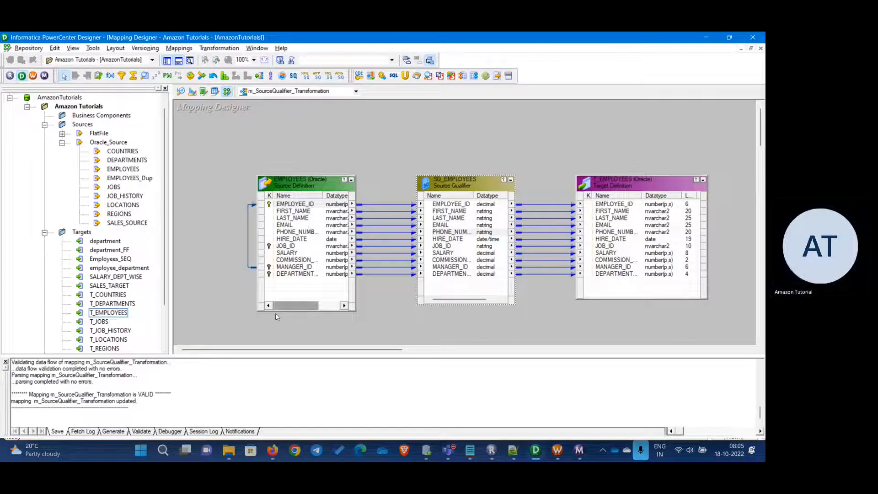
{"action": "left_click", "coordinate": [557, 452]}
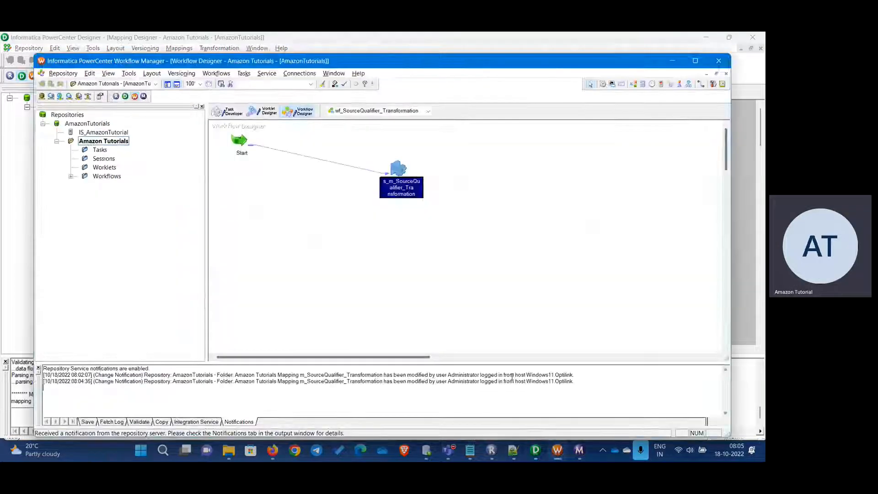
{"action": "right_click", "coordinate": [397, 175]}
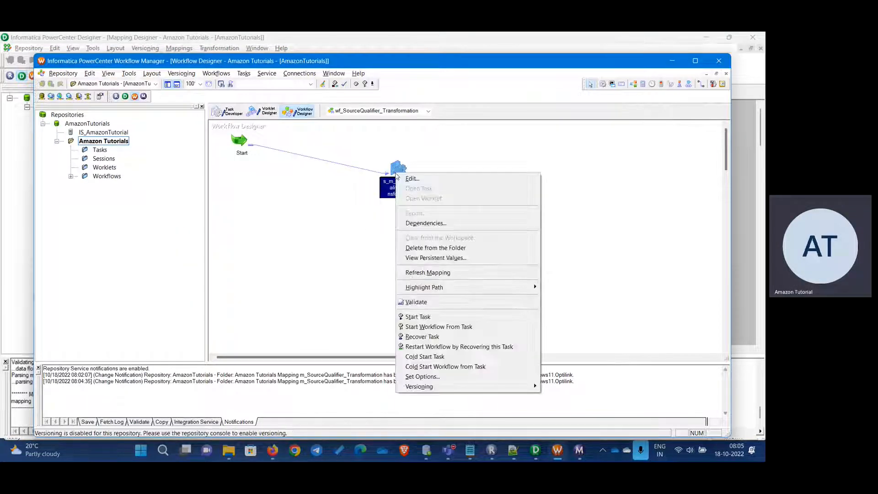
{"action": "left_click", "coordinate": [428, 272]}
{"action": "left_click", "coordinate": [341, 268]}
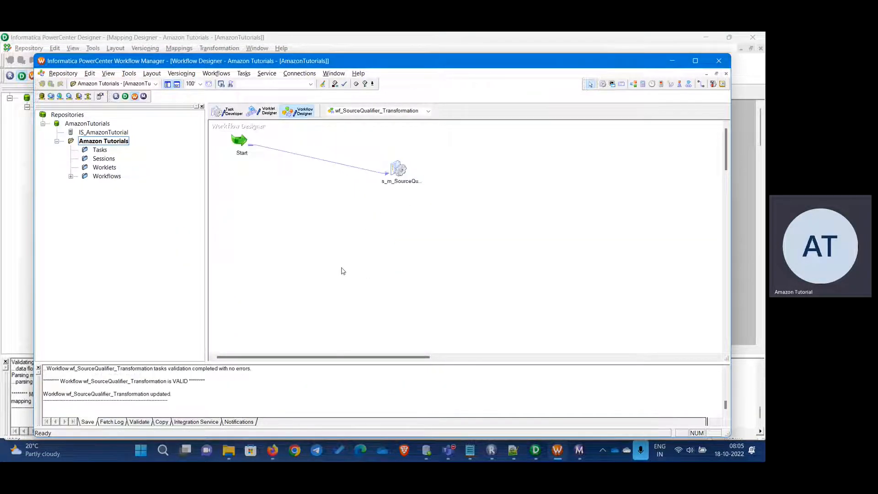
Start workflow wf_SourceQualifier_Transformation and compare the new session run's source/target statistics with the previous run's in Workflow Monitor.
{"action": "right_click", "coordinate": [344, 247]}
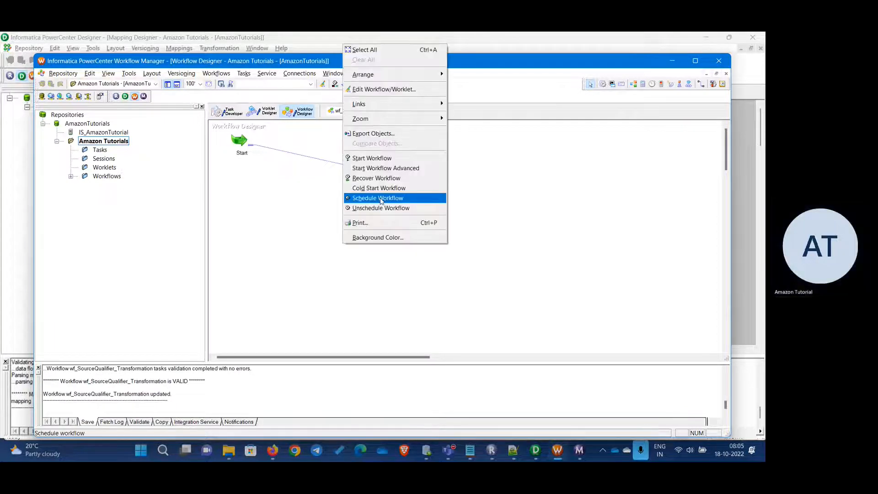
{"action": "left_click", "coordinate": [366, 155]}
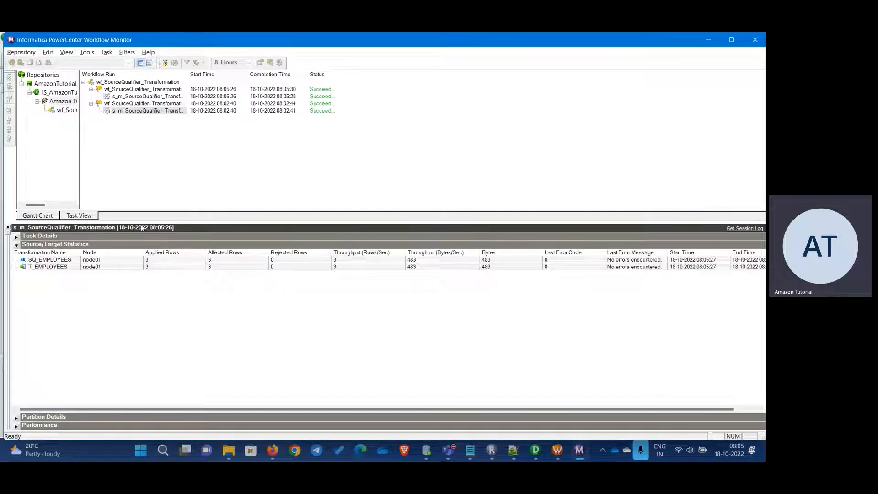
{"action": "left_click", "coordinate": [138, 97]}
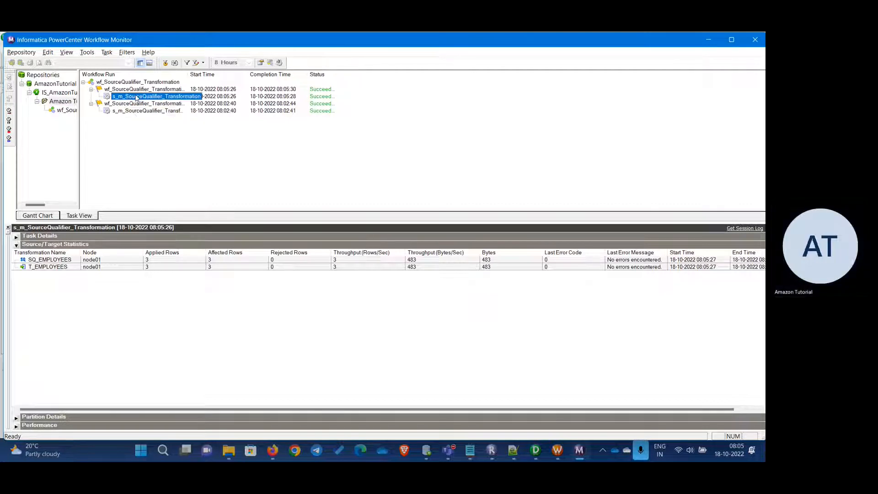
{"action": "left_click", "coordinate": [143, 111]}
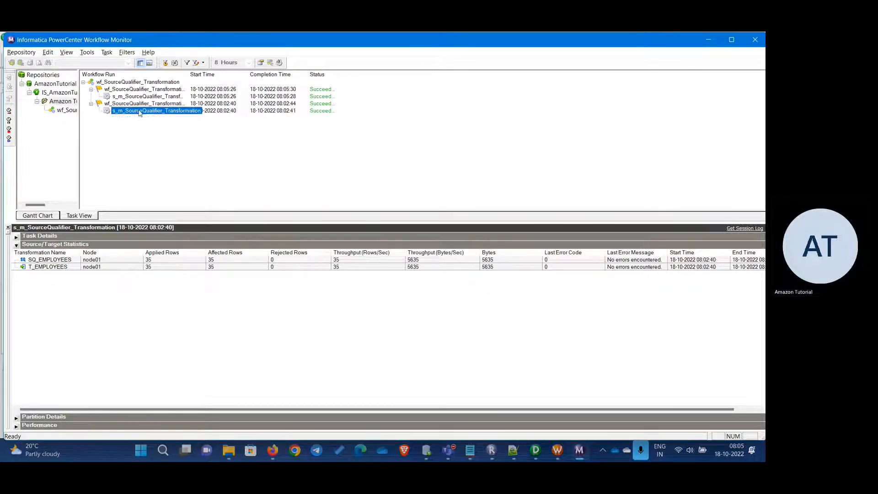
{"action": "left_click", "coordinate": [147, 97]}
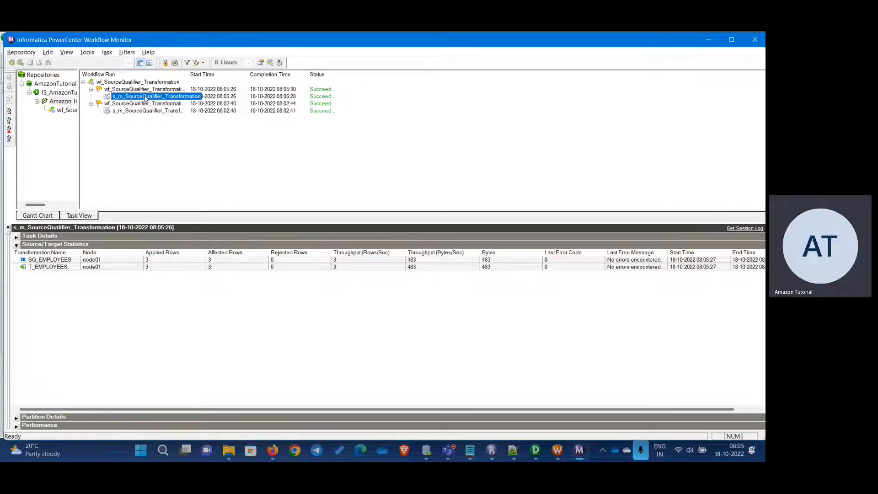
{"action": "left_click", "coordinate": [158, 260]}
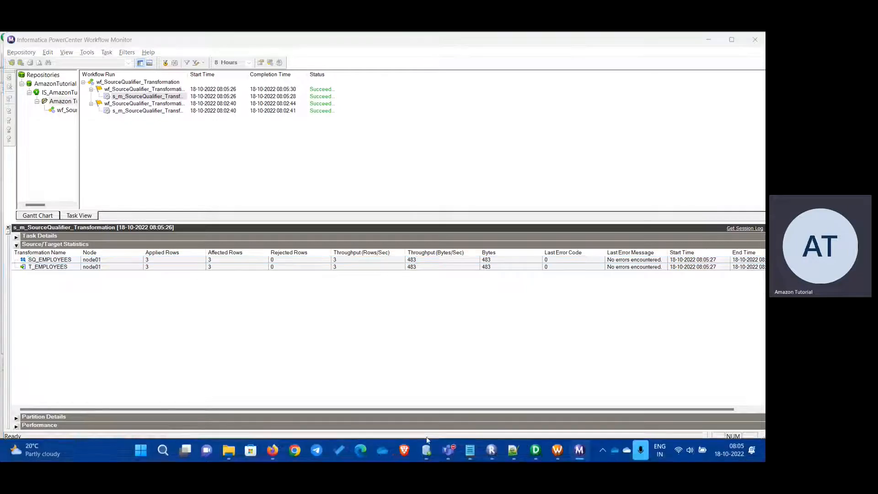
Switch to Oracle SQL Developer, rerun the t_employees query with salary > 15000 in the CORE worksheet and inspect the loaded rows.
{"action": "left_click", "coordinate": [424, 452]}
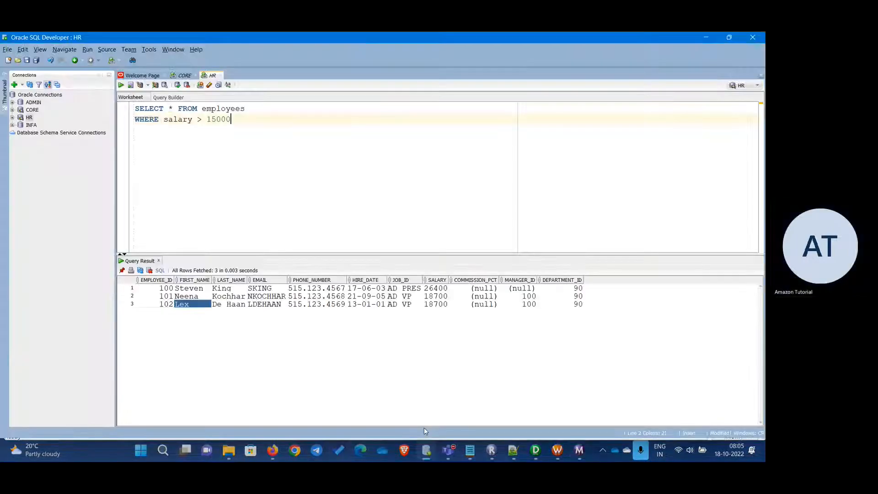
{"action": "left_click", "coordinate": [183, 75]}
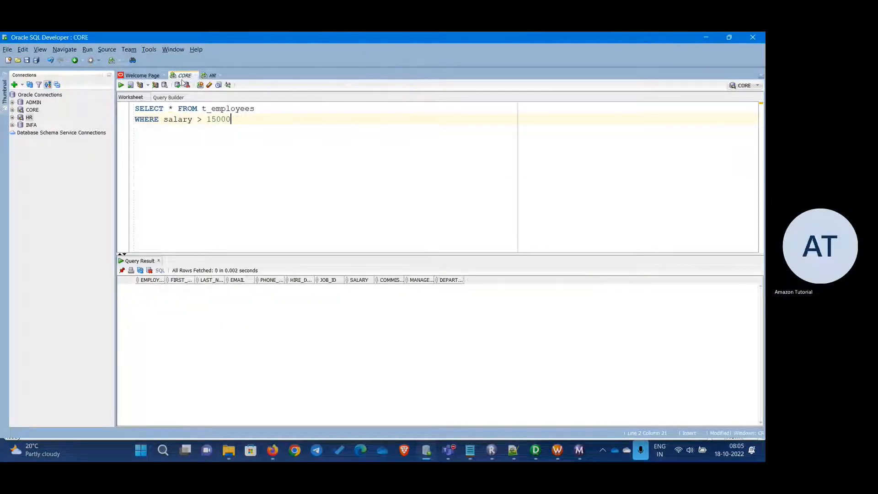
{"action": "key", "text": "ctrl+Return"}
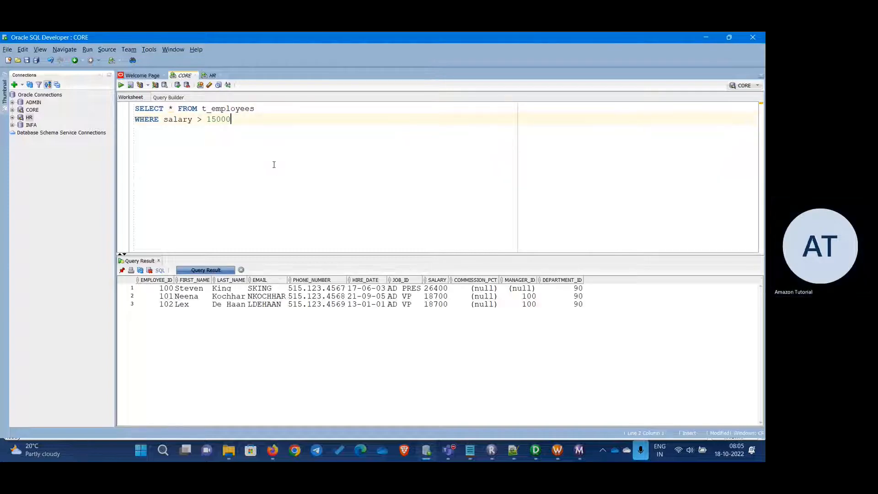
{"action": "left_click", "coordinate": [188, 297]}
{"action": "left_click_drag", "start_coordinate": [189, 300], "coordinate": [585, 307]}
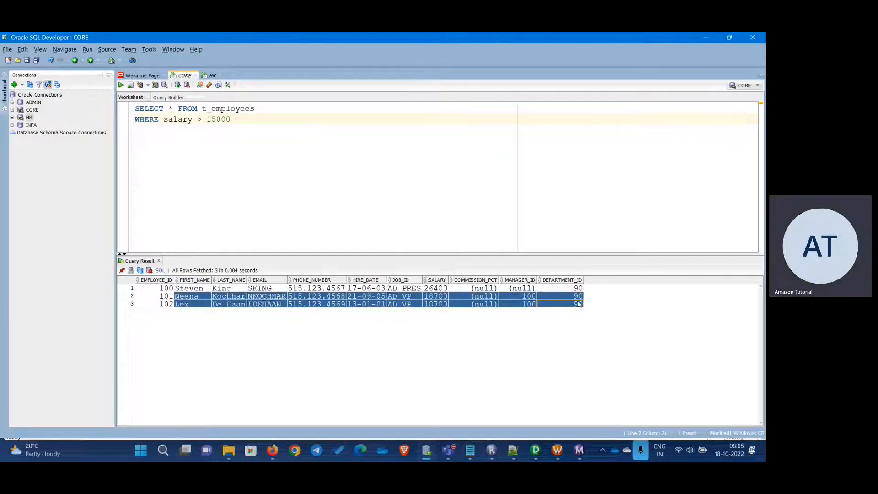
Switch to Informatica Designer and clear the Source Filter expression in the SQ_EMPLOYEES source qualifier's properties.
{"action": "left_click", "coordinate": [540, 452]}
{"action": "double_click", "coordinate": [426, 222]}
{"action": "left_click", "coordinate": [227, 113]}
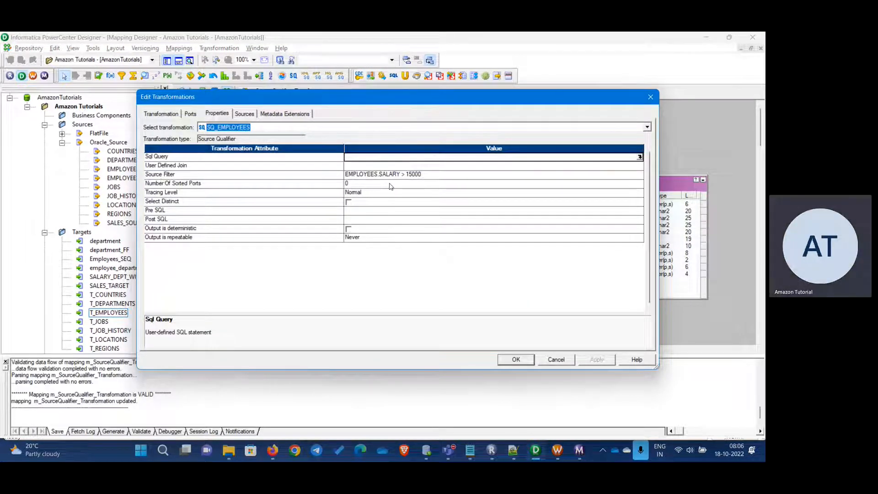
{"action": "left_click", "coordinate": [410, 177]}
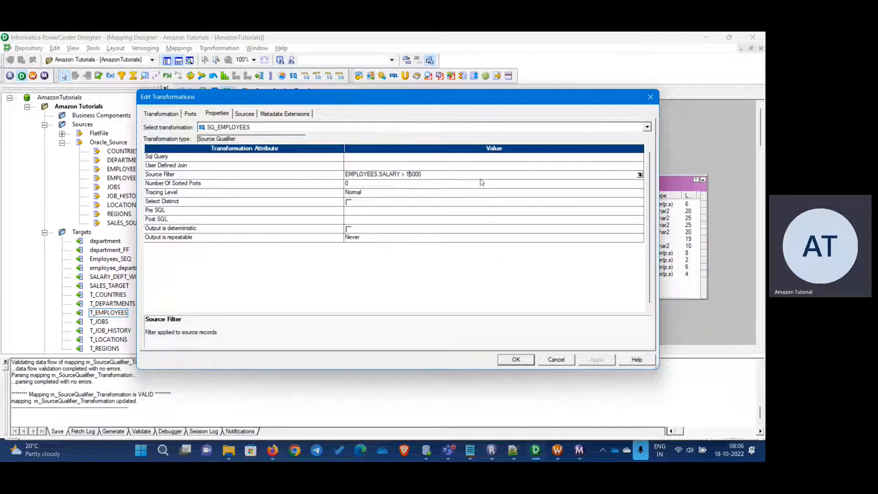
{"action": "left_click", "coordinate": [640, 175]}
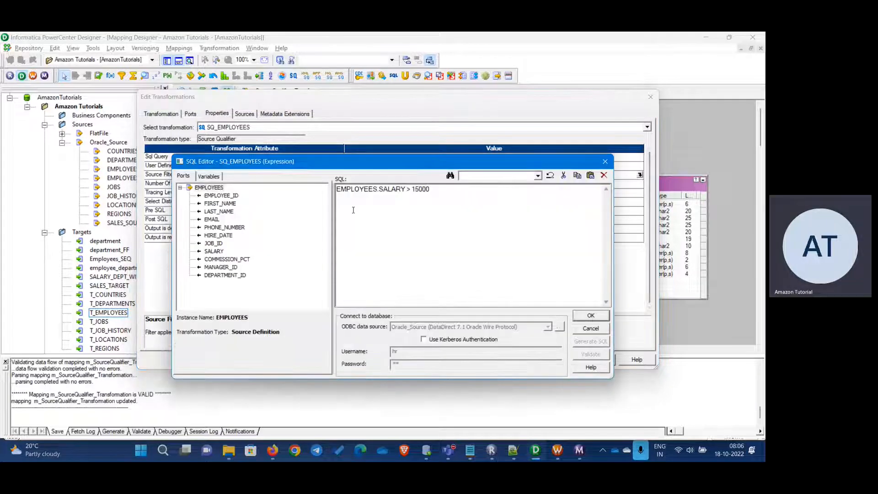
{"action": "key", "text": "ctrl+a"}
{"action": "key", "text": "Delete"}
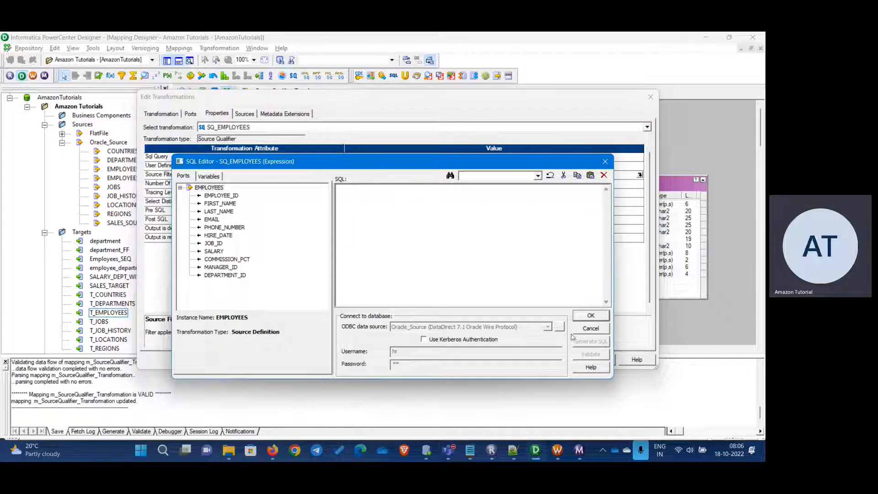
{"action": "left_click", "coordinate": [590, 316]}
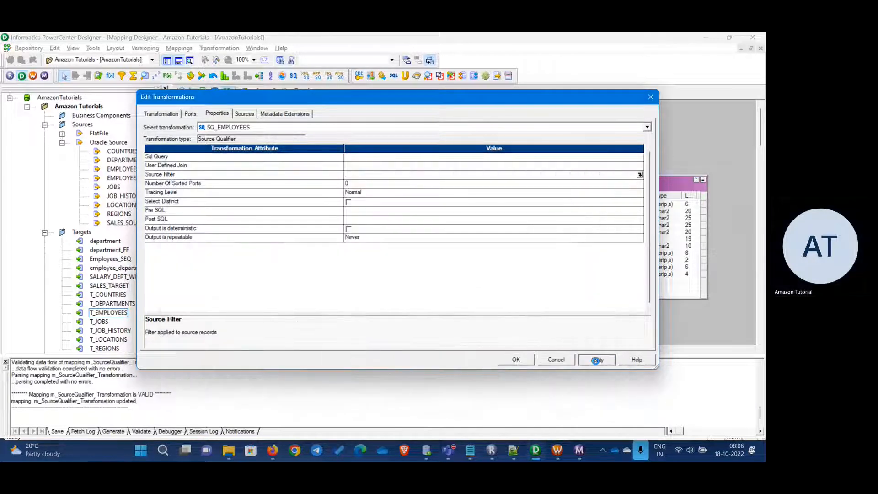
Set Number Of Sorted Ports of SQ_EMPLOYEES to 1 and accept the transformation changes.
{"action": "left_click", "coordinate": [180, 183]}
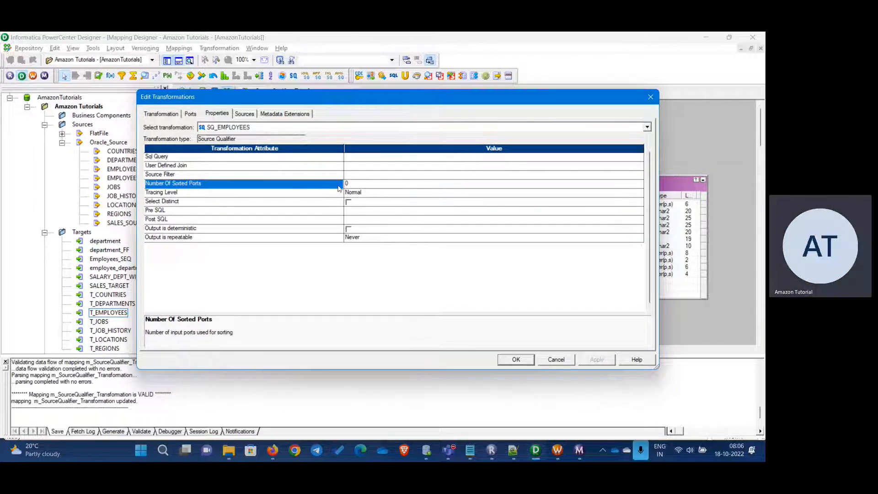
{"action": "left_click", "coordinate": [360, 184]}
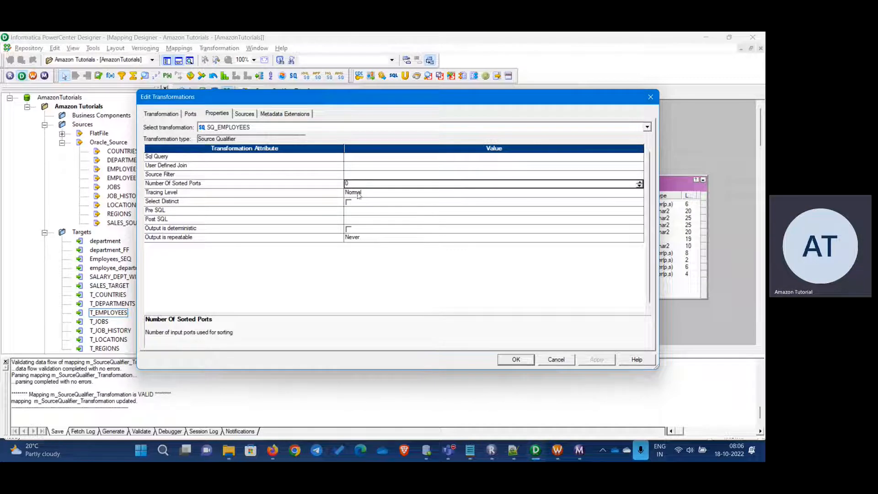
{"action": "left_click", "coordinate": [640, 182]}
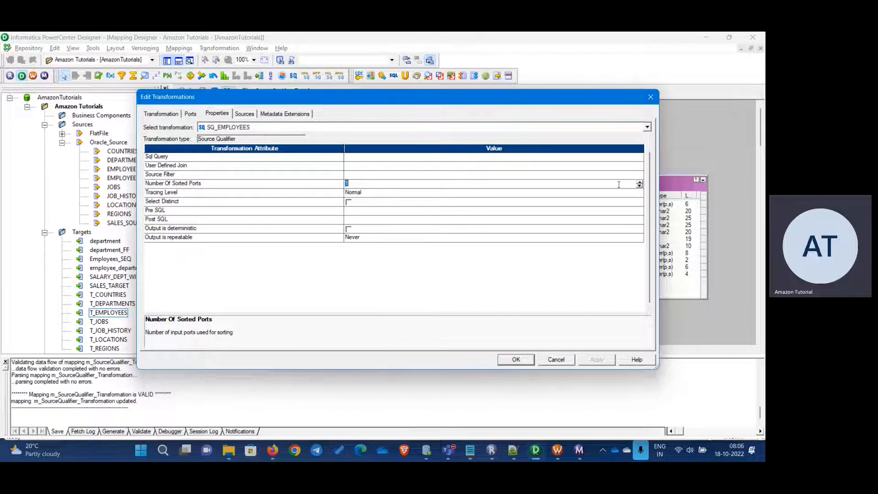
{"action": "left_click", "coordinate": [383, 184]}
{"action": "left_click", "coordinate": [517, 360]}
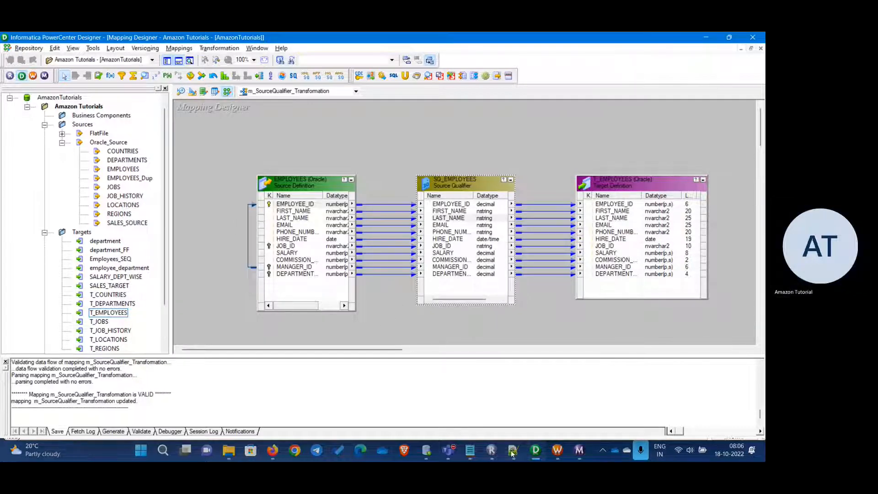
Switch to Workflow Manager, refresh the source qualifier session's mapping for the sorted-ports change and save the workflow.
{"action": "left_click", "coordinate": [559, 453]}
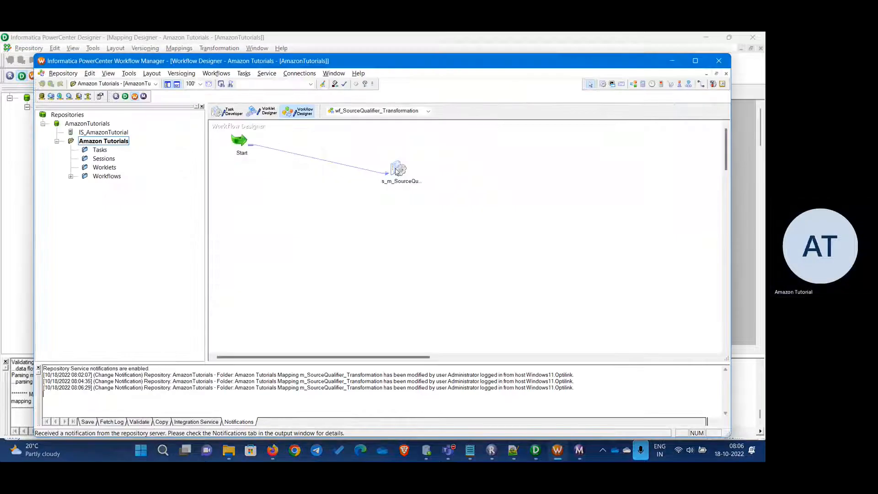
{"action": "right_click", "coordinate": [397, 169]}
{"action": "left_click", "coordinate": [428, 268]}
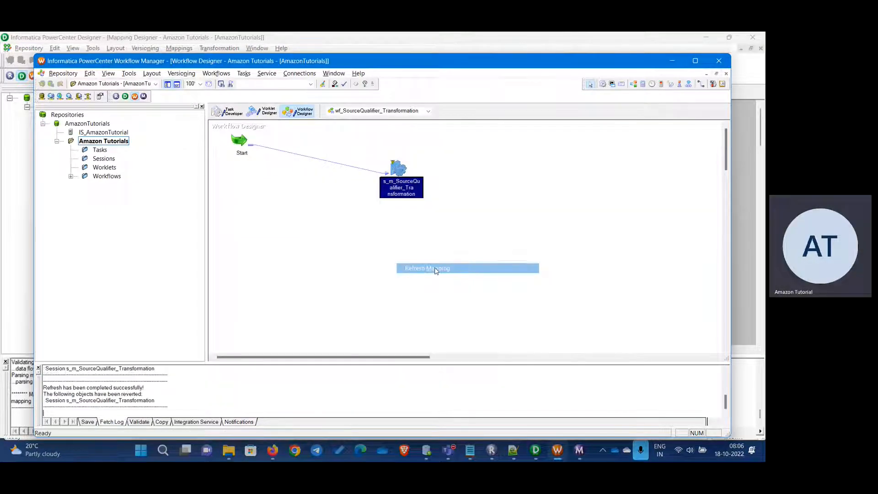
{"action": "left_click", "coordinate": [417, 228]}
{"action": "right_click", "coordinate": [418, 227]}
{"action": "left_click", "coordinate": [361, 234]}
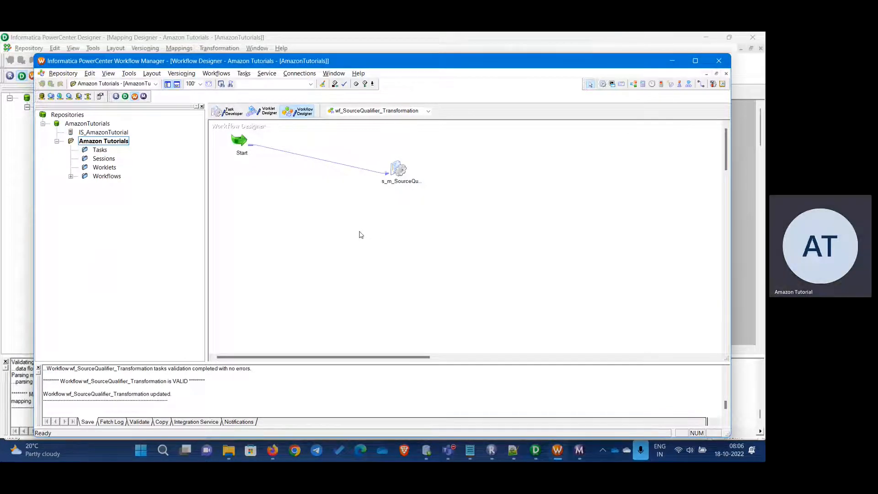
Run wf_SourceQualifier_Transformation again and check the latest session's statistics for SQ_EMPLOYEES and T_EMPLOYEES in Workflow Monitor.
{"action": "right_click", "coordinate": [364, 223]}
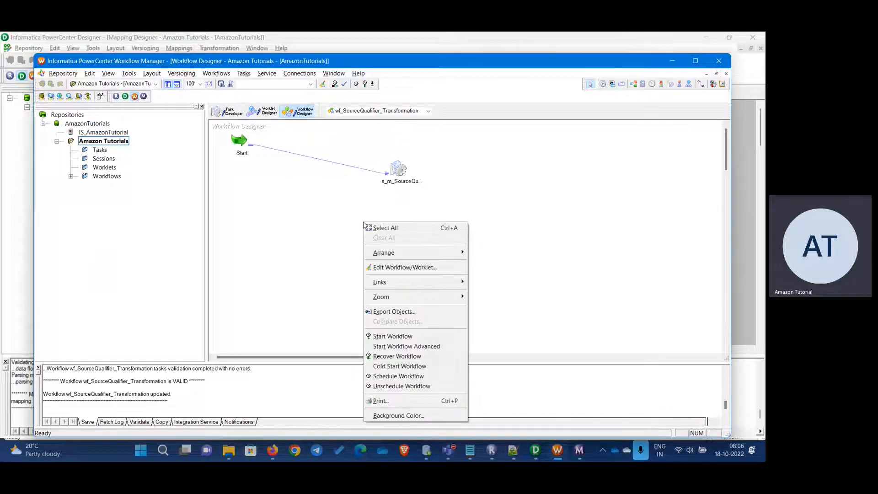
{"action": "left_click", "coordinate": [402, 340]}
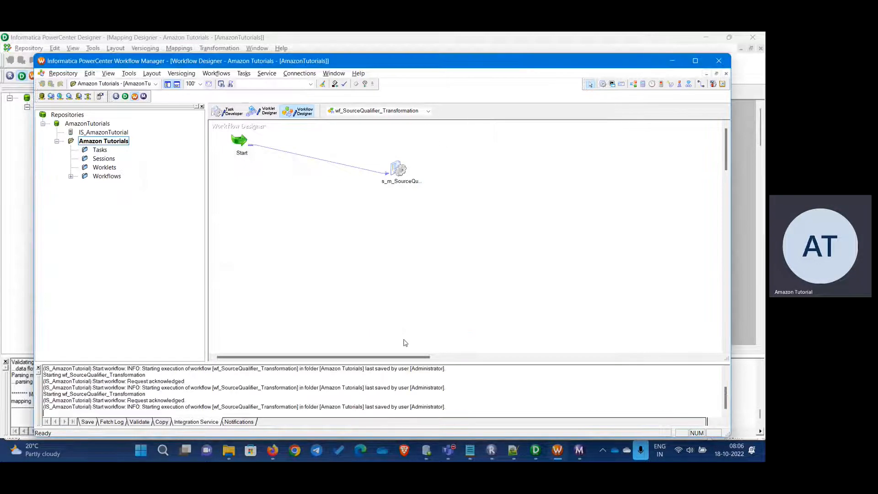
{"action": "left_click", "coordinate": [579, 452]}
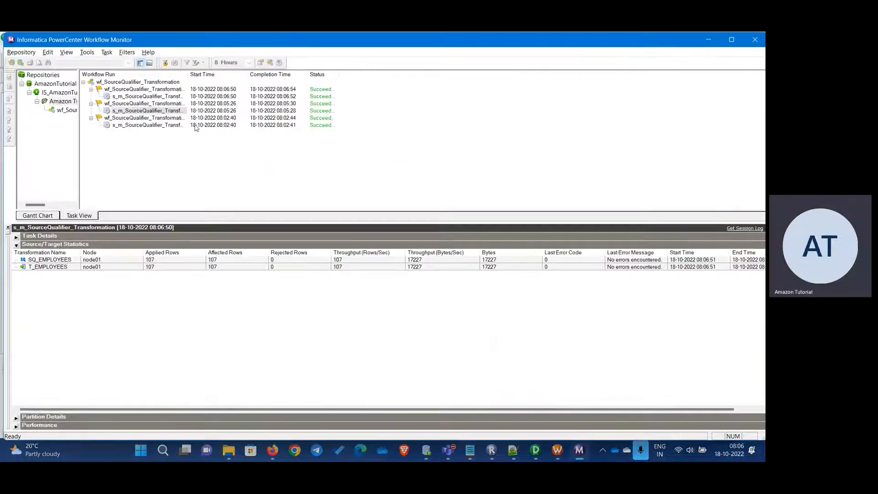
{"action": "left_click", "coordinate": [123, 96]}
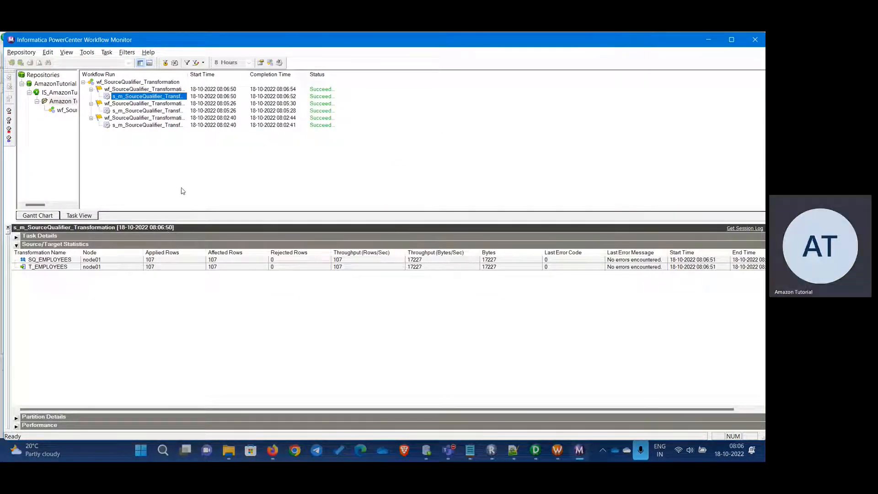
{"action": "left_click", "coordinate": [434, 363]}
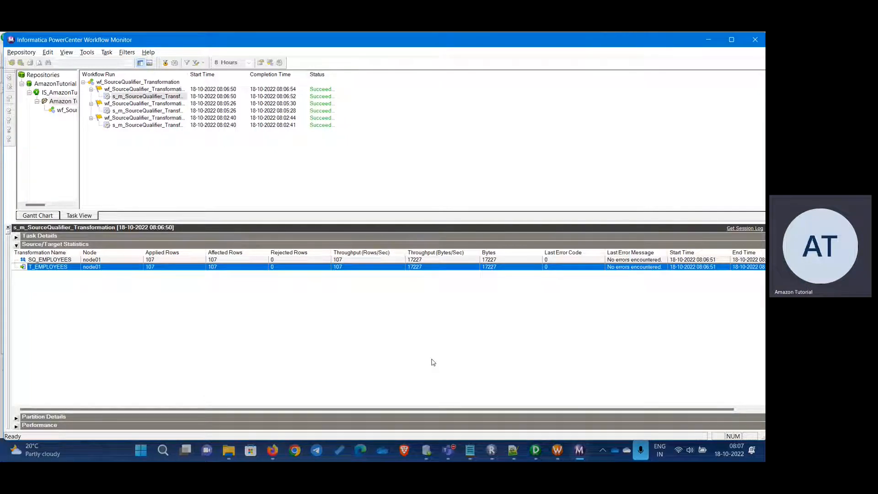
Switch to Oracle SQL Developer and remove the WHERE salary > 15000 condition from the t_employees query in the CORE worksheet.
{"action": "left_click", "coordinate": [427, 451]}
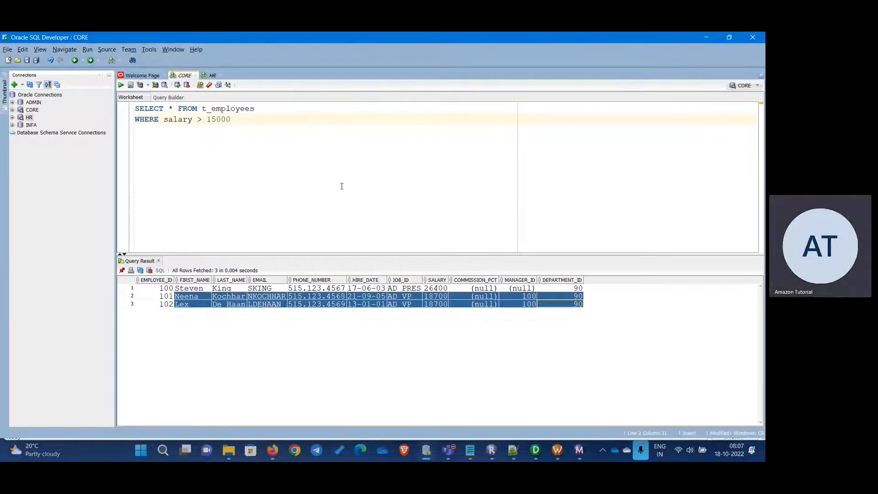
{"action": "left_click_drag", "start_coordinate": [272, 141], "coordinate": [135, 109]}
{"action": "left_click_drag", "start_coordinate": [241, 138], "coordinate": [135, 118]}
{"action": "key", "text": "Delete"}
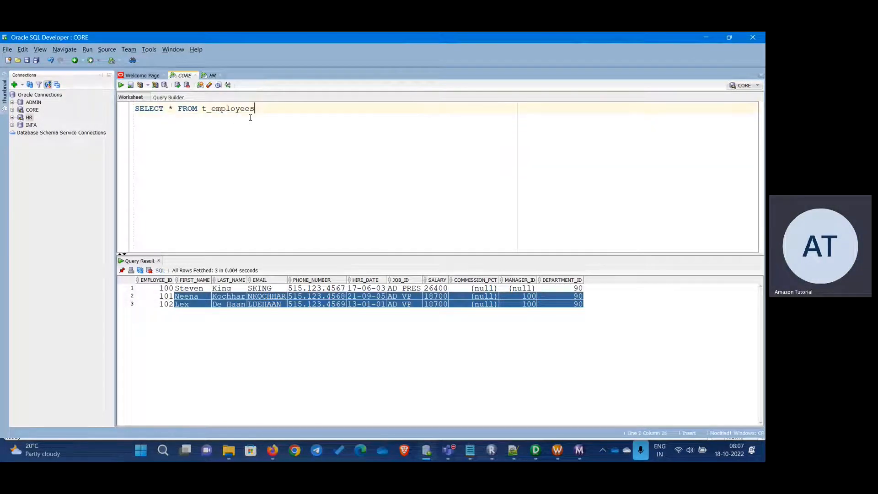
Run SELECT * FROM t_employees; in the CORE worksheet and check the EMPLOYEE_ID order in the fetched rows.
{"action": "key", "text": "ctrl+a"}
{"action": "key", "text": "ctrl+Return"}
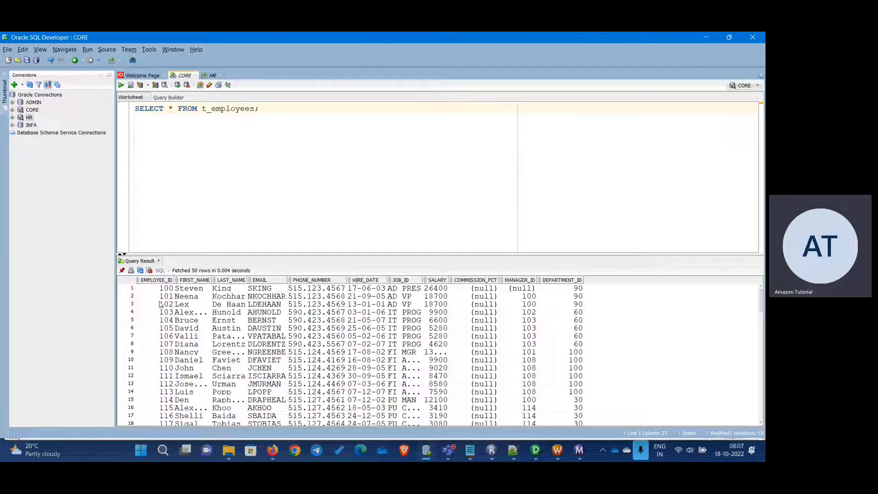
{"action": "scroll", "coordinate": [160, 325], "scroll_direction": "down", "scroll_amount": 8}
{"action": "scroll", "coordinate": [160, 330], "scroll_direction": "up", "scroll_amount": 8}
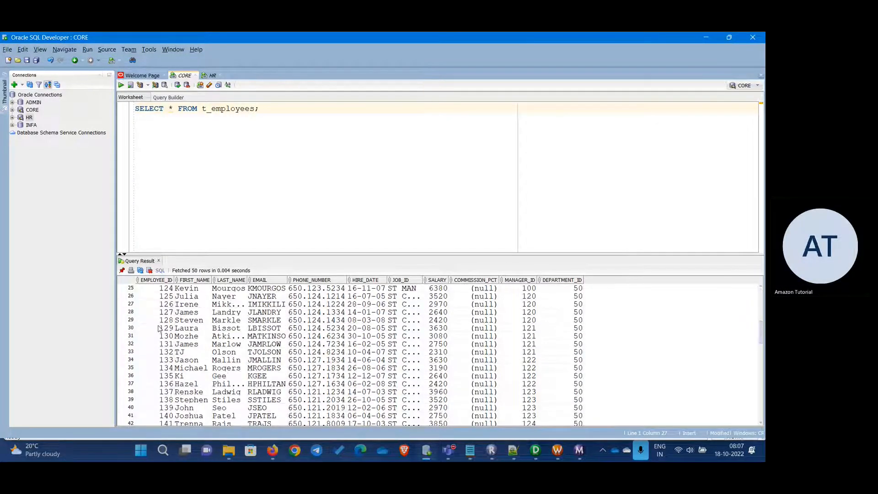
{"action": "left_click_drag", "start_coordinate": [165, 289], "coordinate": [157, 366]}
{"action": "left_click", "coordinate": [158, 366]}
{"action": "scroll", "coordinate": [178, 354], "scroll_direction": "up", "scroll_amount": 9}
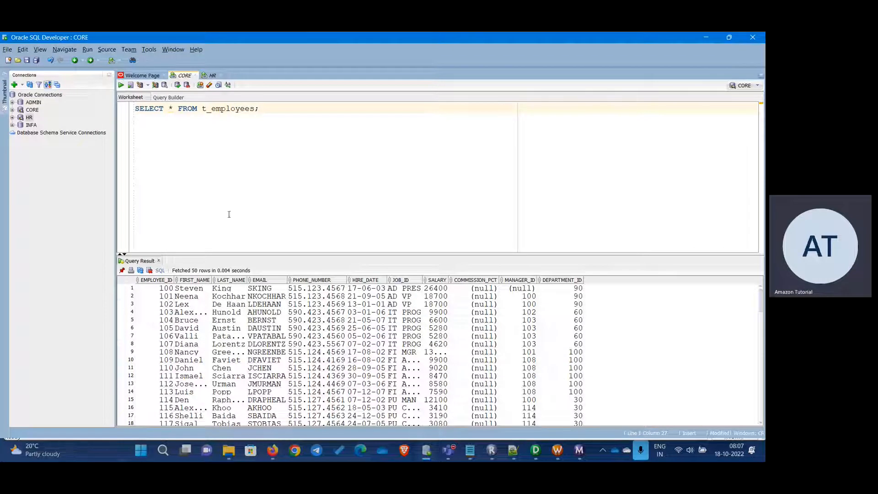
In the HR worksheet, remove the WHERE salary > 15000 condition and run SELECT * FROM employees;.
{"action": "left_click", "coordinate": [210, 76]}
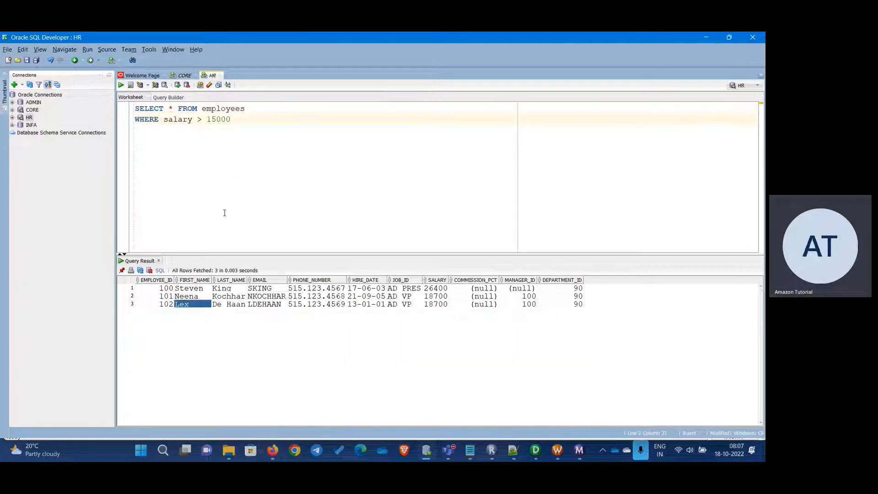
{"action": "left_click_drag", "start_coordinate": [231, 120], "coordinate": [135, 120]}
{"action": "key", "text": "BackSpace"}
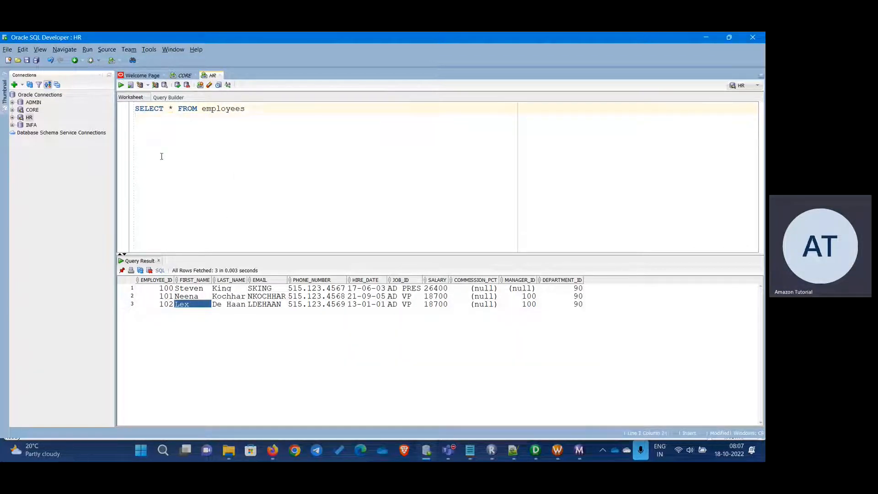
{"action": "type", "text": ";"}
{"action": "key", "text": "ctrl+Return"}
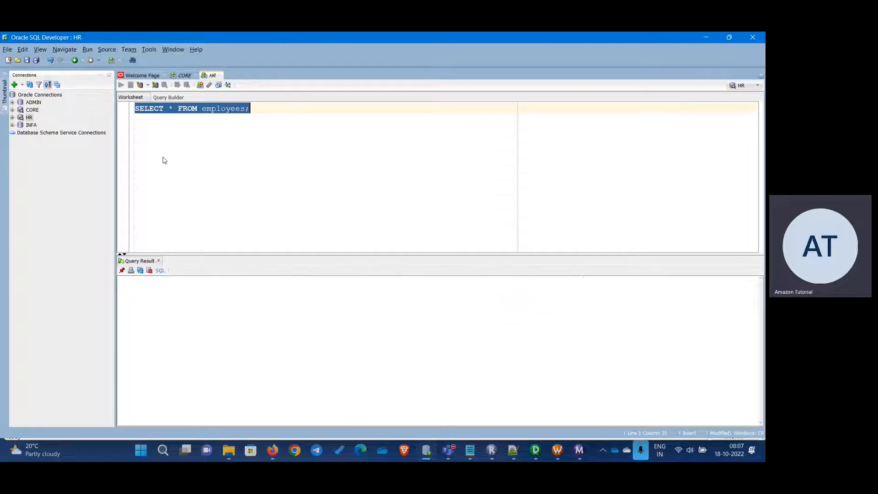
Examine the sort order of the EMPLOYEE_ID and FIRST_NAME columns in the employees query result.
{"action": "left_click", "coordinate": [156, 280]}
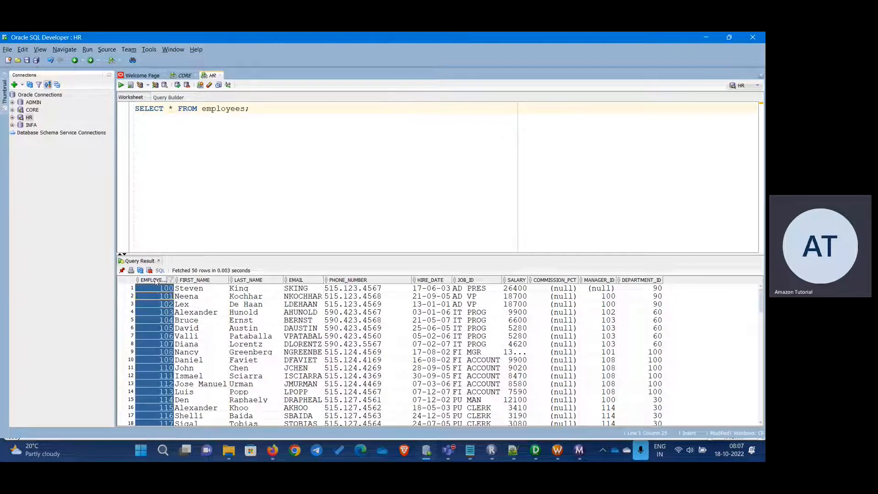
{"action": "left_click", "coordinate": [179, 304]}
{"action": "left_click_drag", "start_coordinate": [161, 287], "coordinate": [160, 369]}
{"action": "left_click", "coordinate": [149, 320]}
{"action": "left_click_drag", "start_coordinate": [159, 288], "coordinate": [160, 416]}
{"action": "left_click", "coordinate": [155, 360]}
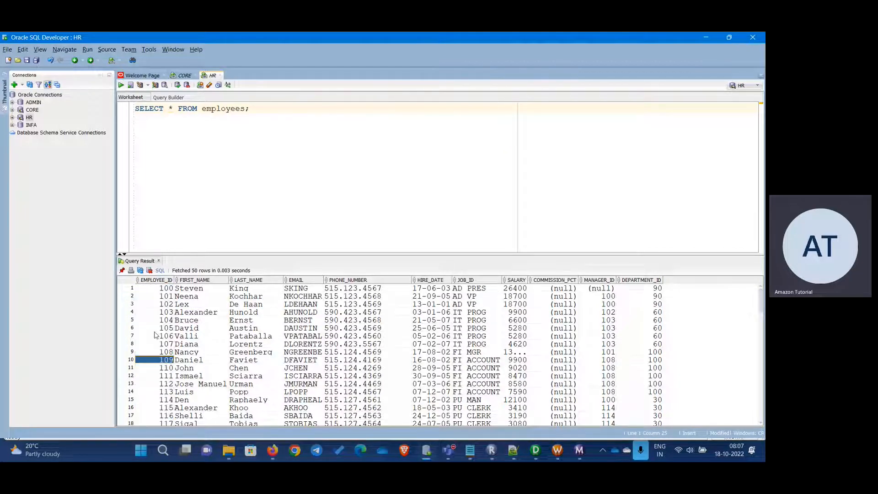
{"action": "left_click", "coordinate": [199, 210]}
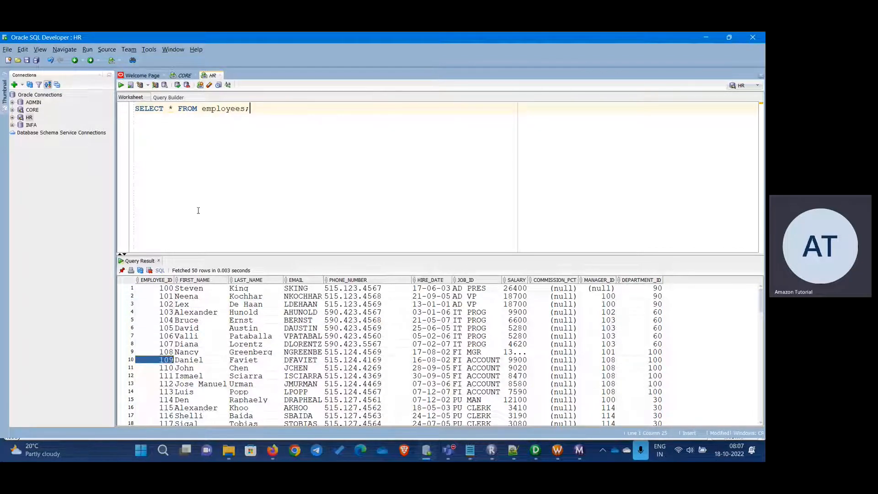
{"action": "left_click", "coordinate": [196, 288]}
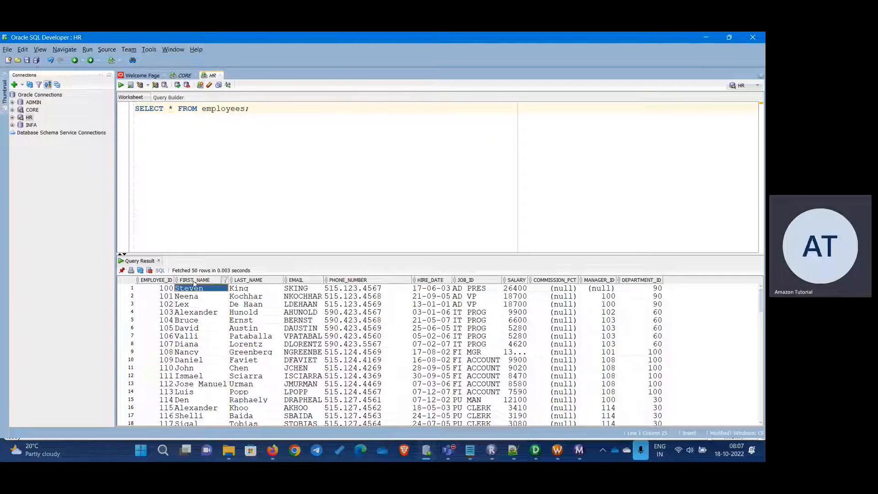
{"action": "left_click", "coordinate": [193, 281]}
Close Workflow Monitor, switch to Designer, set Number Of Sorted Ports of SQ_EMPLOYEES to 2 and save the mapping.
{"action": "key", "text": "alt+Tab"}
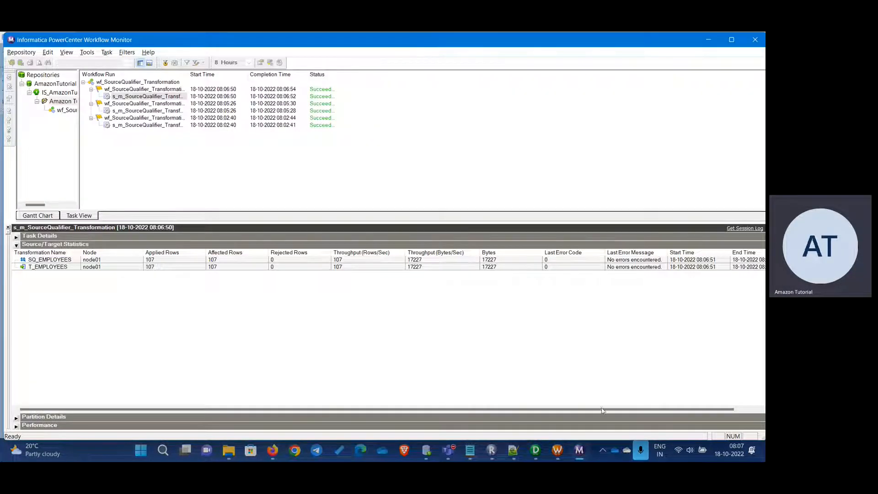
{"action": "left_click", "coordinate": [749, 40]}
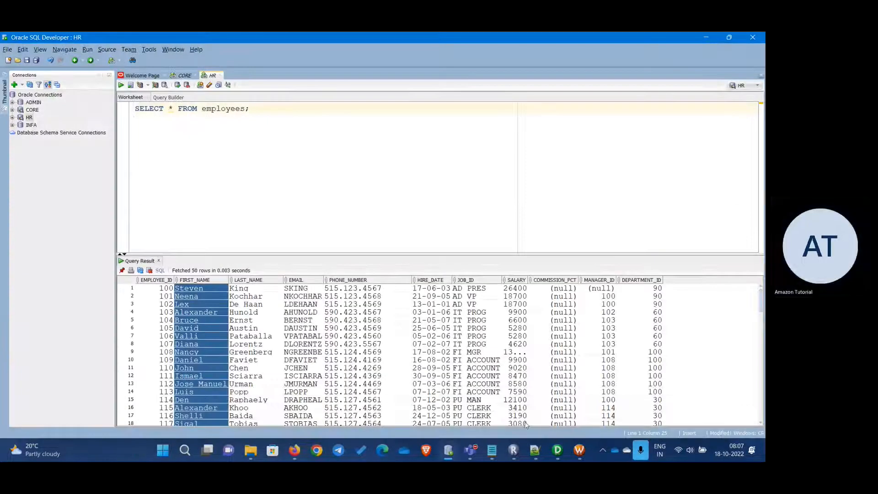
{"action": "key", "text": "alt+Tab"}
{"action": "double_click", "coordinate": [457, 251]}
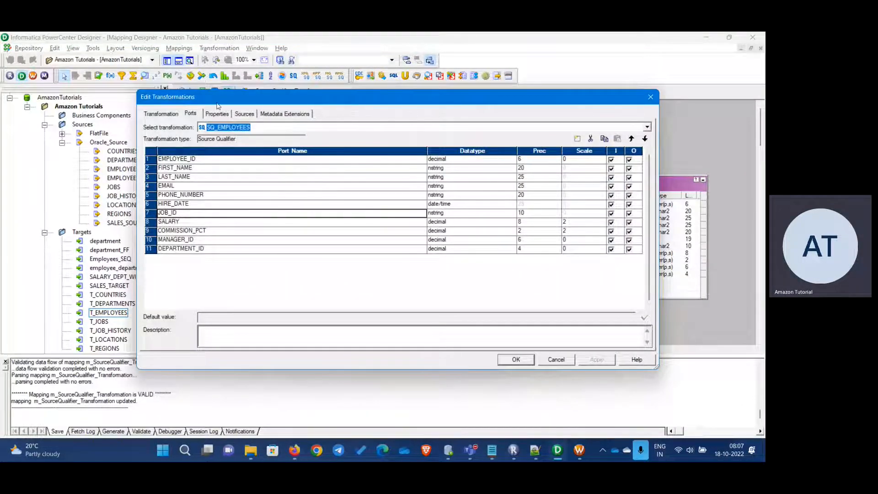
{"action": "left_click", "coordinate": [215, 114]}
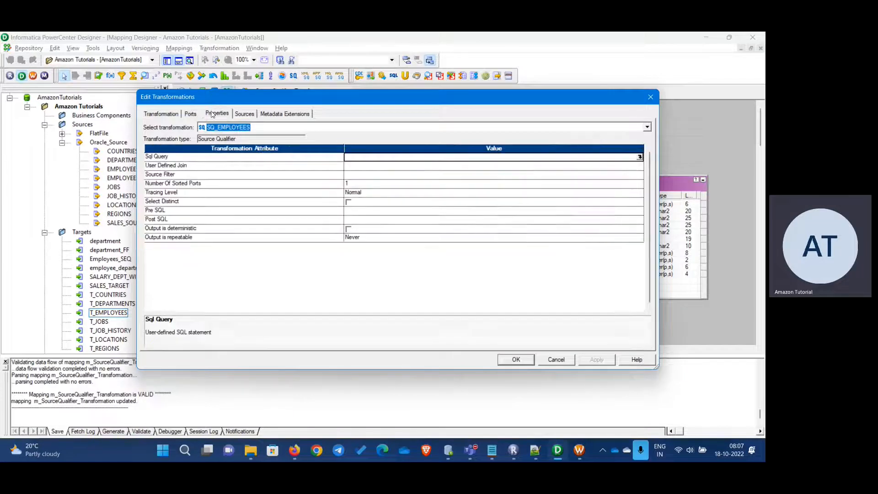
{"action": "left_click", "coordinate": [366, 184]}
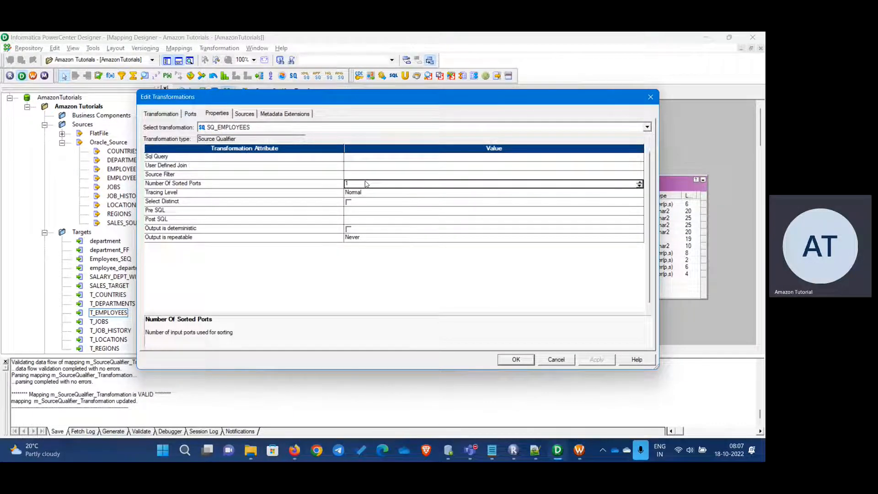
{"action": "left_click", "coordinate": [639, 182]}
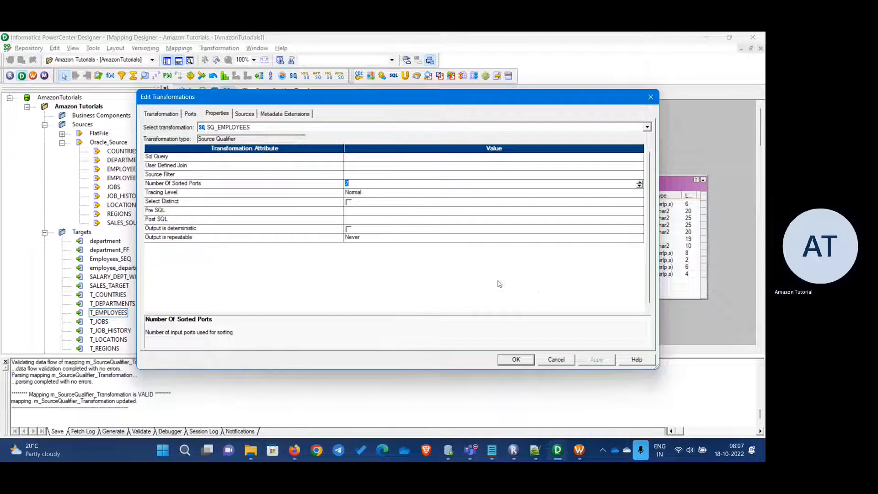
{"action": "left_click", "coordinate": [369, 192]}
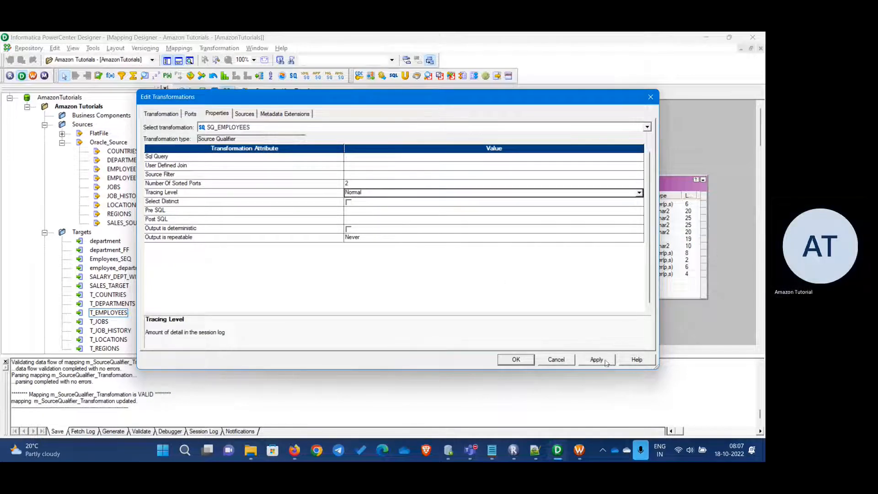
{"action": "left_click", "coordinate": [515, 360]}
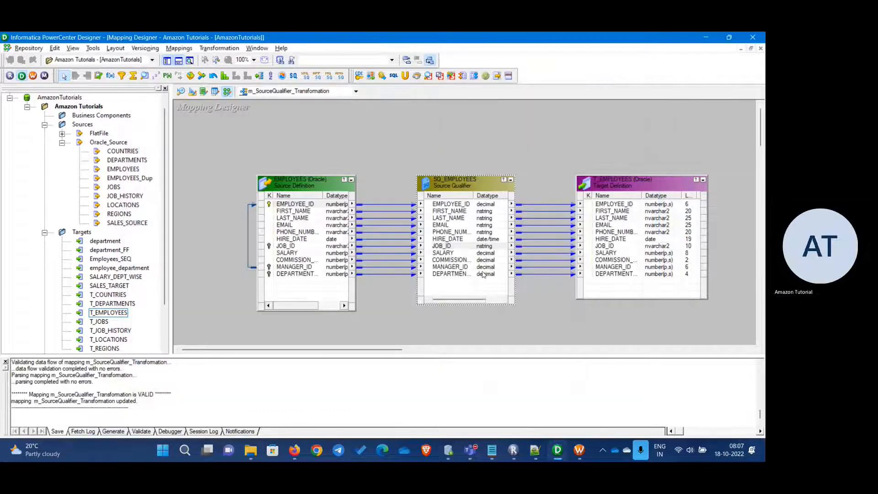
Switch to Workflow Manager with wf_SourceQualifier_Transformation open.
{"action": "left_click", "coordinate": [577, 451]}
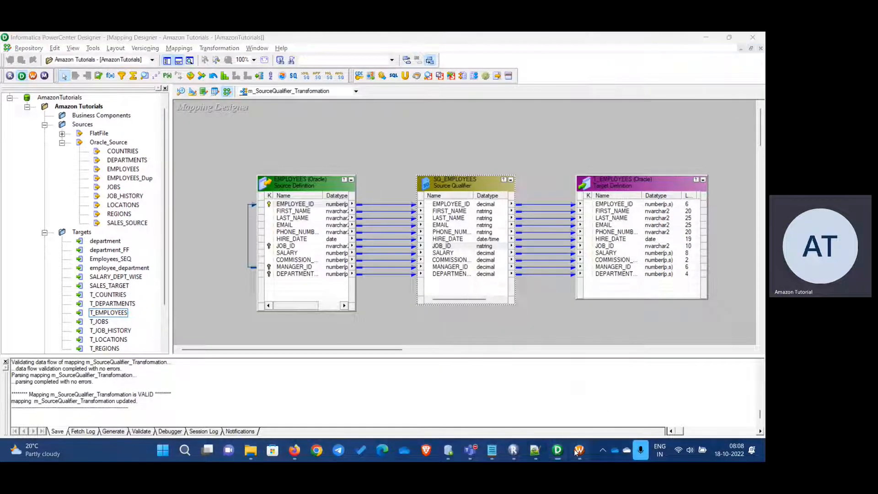
{"action": "right_click", "coordinate": [409, 176]}
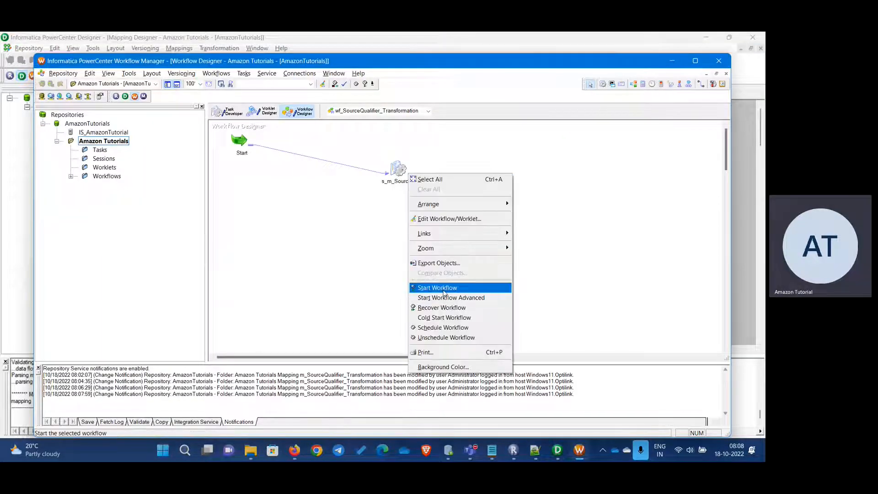
{"action": "left_click", "coordinate": [382, 220]}
{"action": "right_click", "coordinate": [398, 177]}
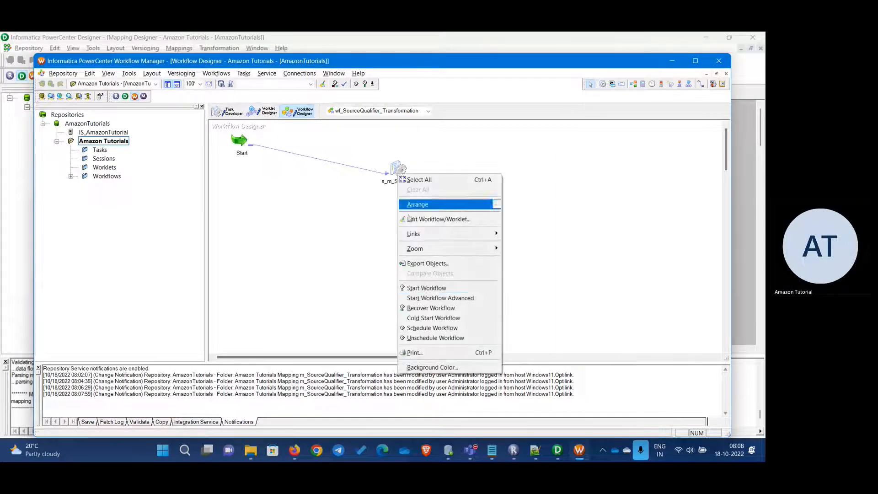
{"action": "left_click", "coordinate": [426, 265]}
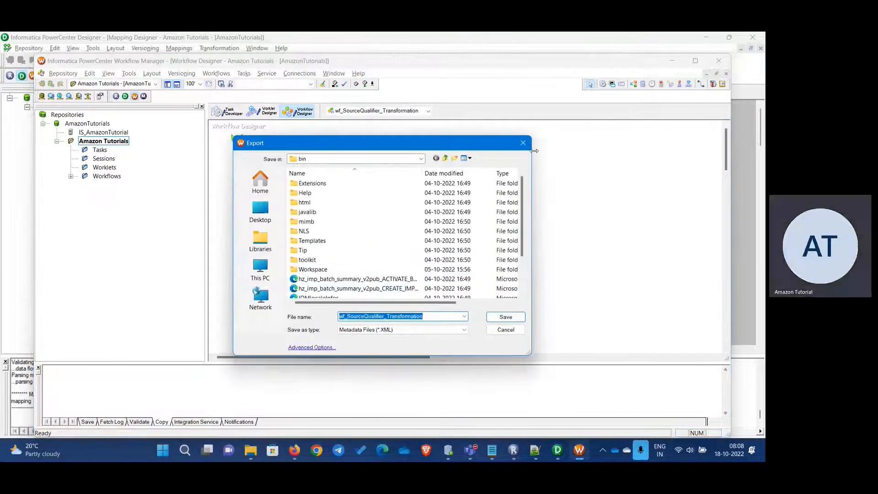
{"action": "key", "text": "Escape"}
{"action": "right_click", "coordinate": [398, 176]}
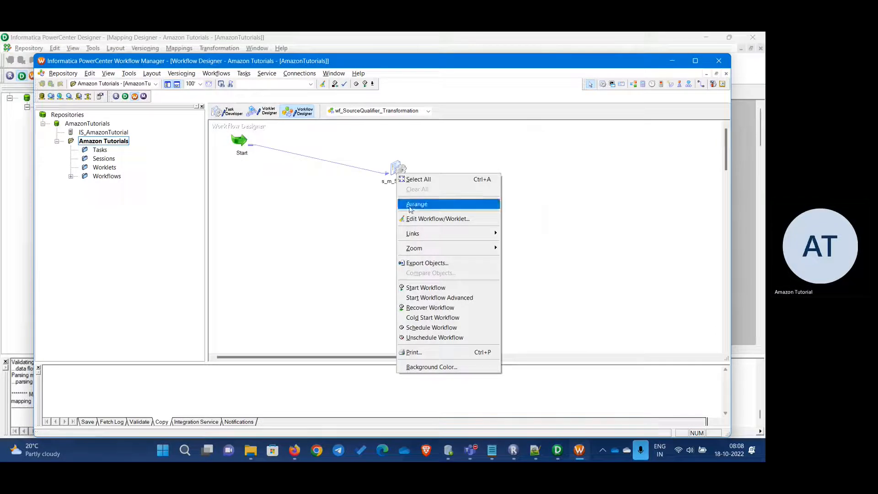
{"action": "left_click", "coordinate": [382, 205]}
Refresh the mapping of the source qualifier session to pick up two sorted ports and save the workflow.
{"action": "left_click", "coordinate": [398, 170]}
{"action": "right_click", "coordinate": [398, 171]}
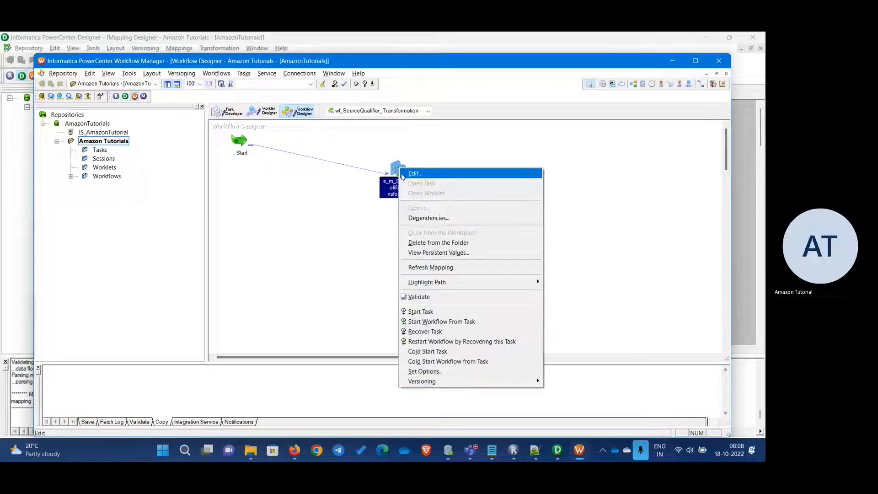
{"action": "left_click", "coordinate": [430, 268]}
{"action": "left_click", "coordinate": [421, 260]}
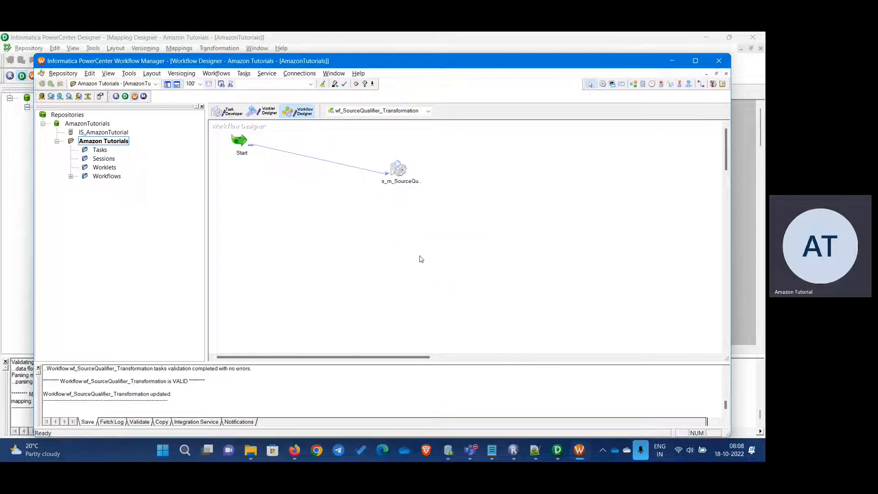
Start wf_SourceQualifier_Transformation and check the session's source/target statistics for SQ_EMPLOYEES and T_EMPLOYEES in Workflow Monitor.
{"action": "right_click", "coordinate": [404, 232]}
{"action": "left_click", "coordinate": [432, 345]}
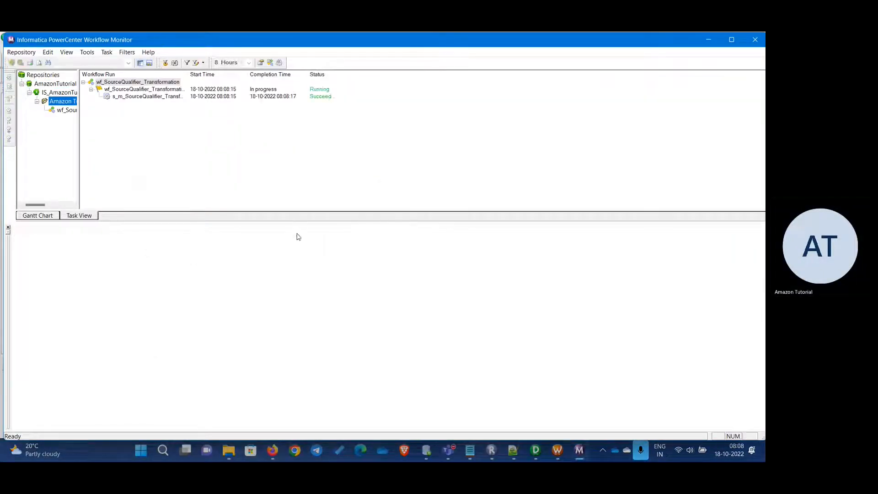
{"action": "left_click", "coordinate": [137, 99]}
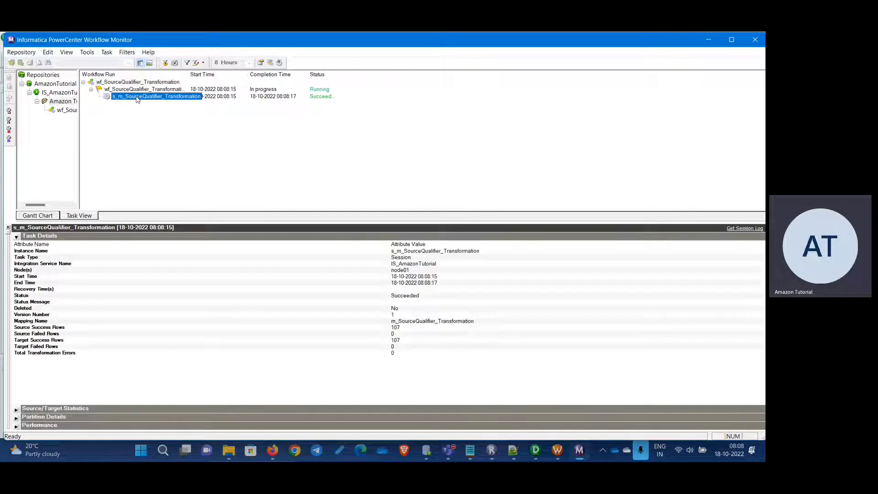
{"action": "left_click", "coordinate": [16, 239]}
{"action": "left_click", "coordinate": [16, 237]}
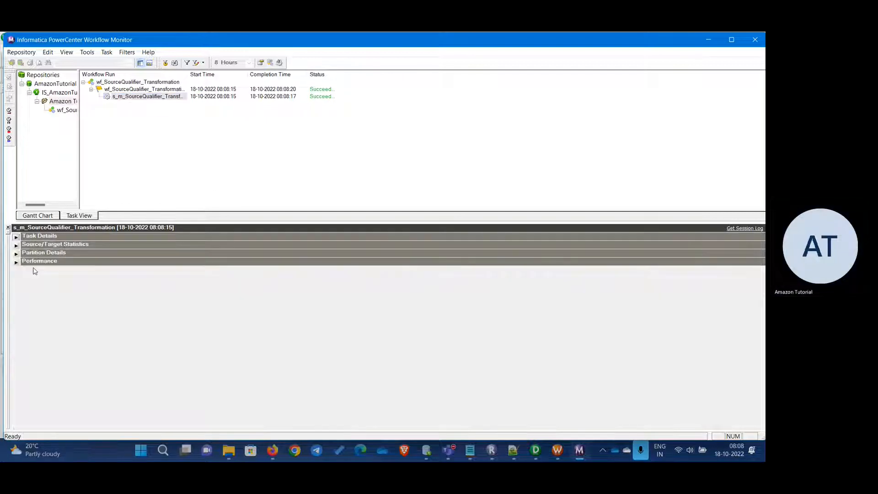
{"action": "left_click", "coordinate": [16, 246]}
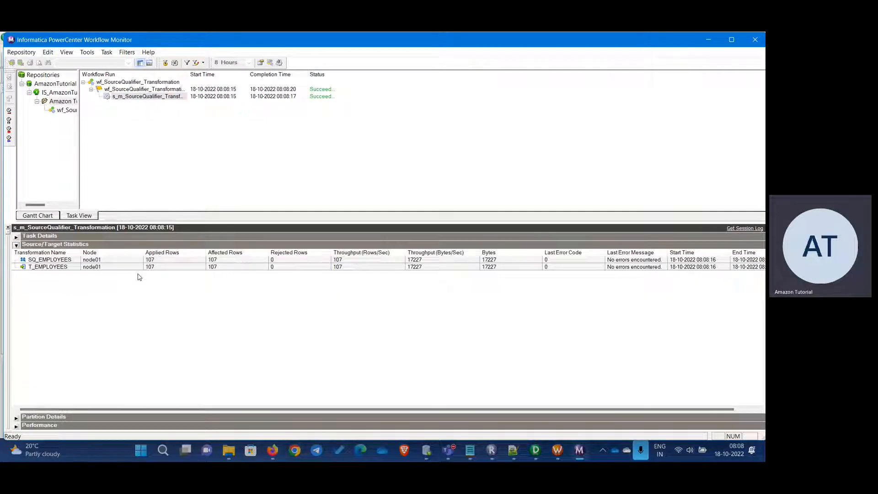
{"action": "left_click", "coordinate": [467, 300]}
Switch to Oracle SQL Developer, rerun the employees query in the HR worksheet and inspect the first row's FIRST_NAME and EMPLOYEE_ID.
{"action": "left_click", "coordinate": [426, 450]}
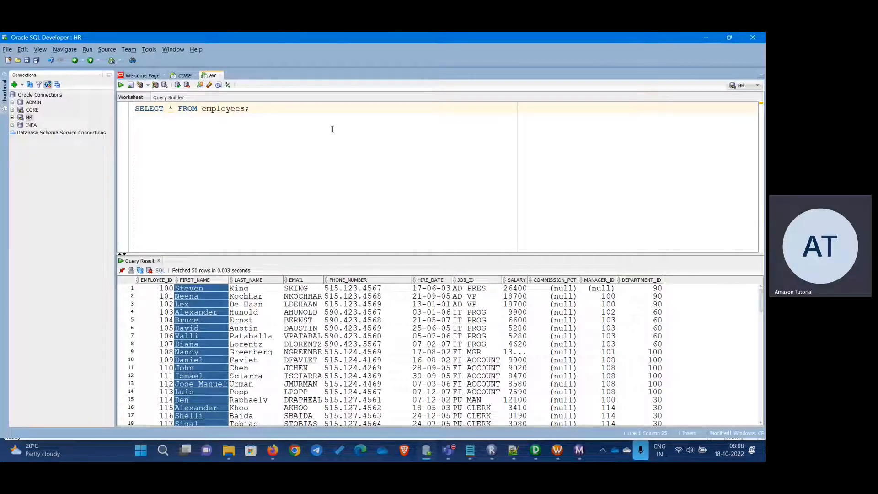
{"action": "key", "text": "ctrl+Return"}
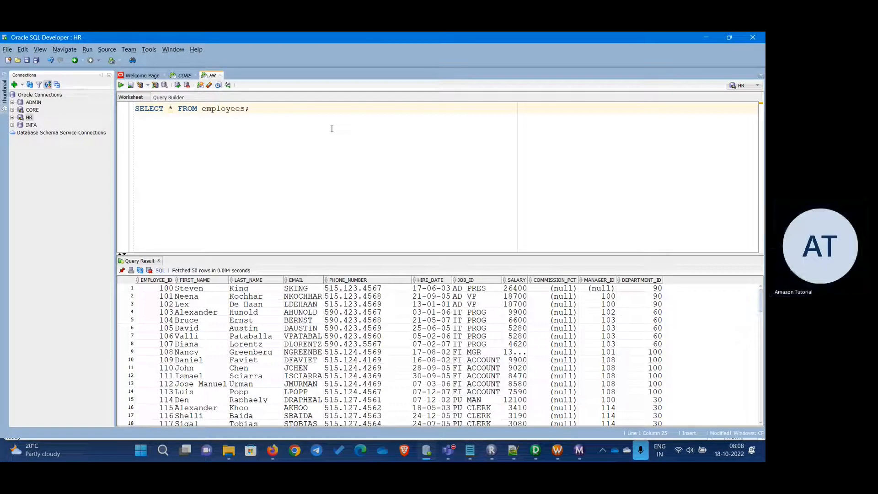
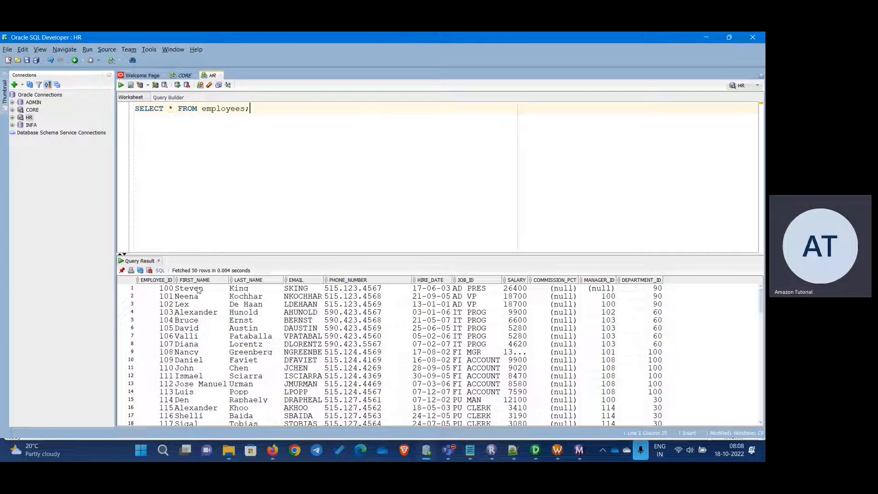
{"action": "left_click", "coordinate": [178, 288]}
{"action": "left_click", "coordinate": [154, 289]}
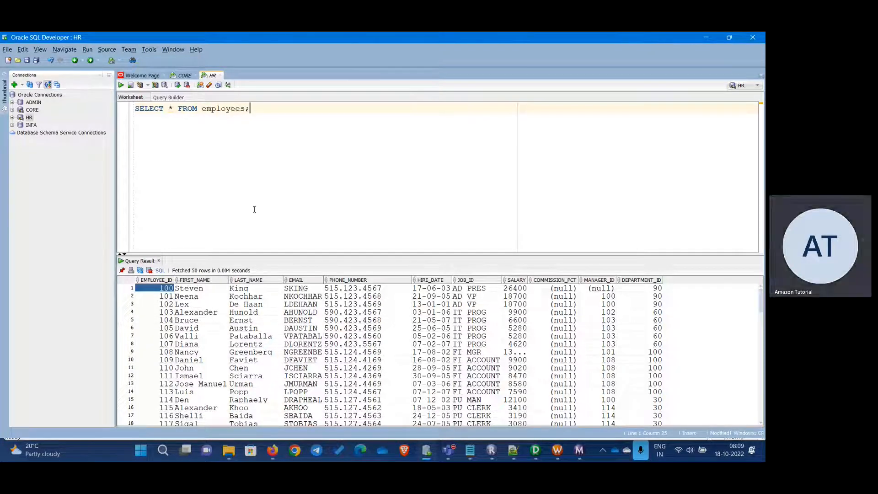
Return to Workflow Monitor and close it.
{"action": "key", "text": "alt+Tab"}
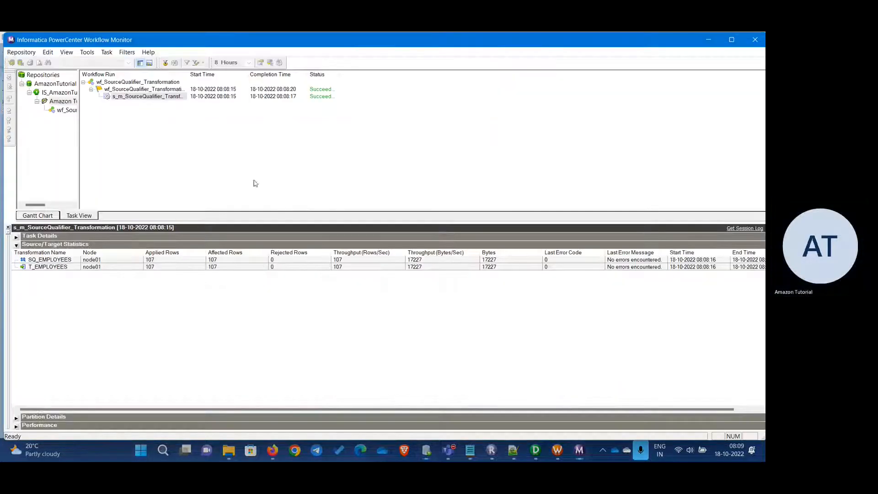
{"action": "left_click", "coordinate": [764, 39]}
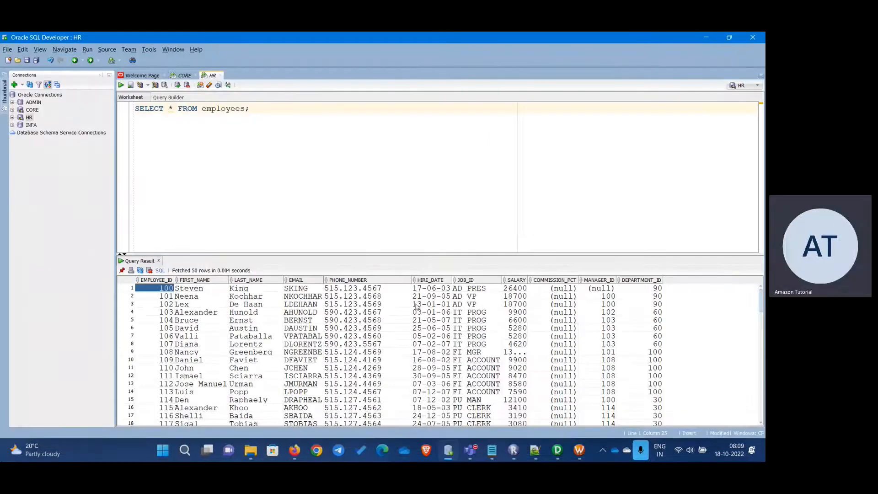
Switch to PowerCenter Designer, open the SQ_EMPLOYEES source qualifier's properties, set Number Of Sorted Ports to 0 and apply the change.
{"action": "left_click", "coordinate": [557, 451]}
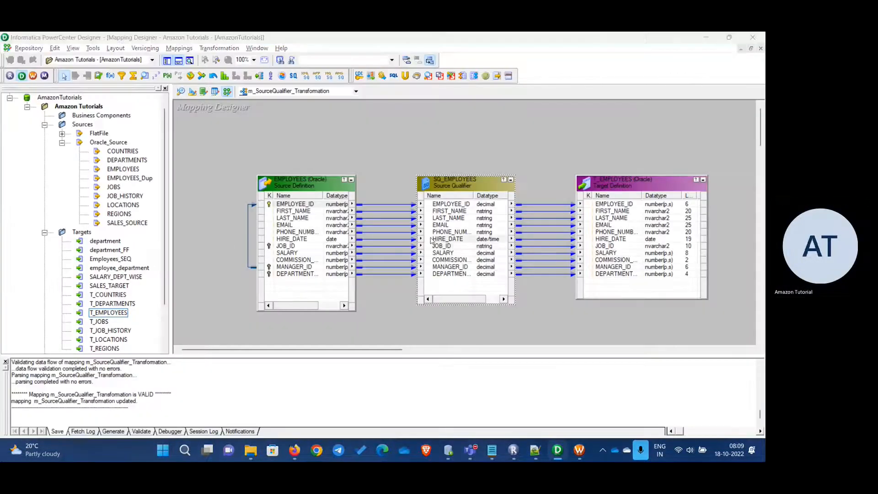
{"action": "double_click", "coordinate": [431, 241]}
{"action": "left_click", "coordinate": [217, 114]}
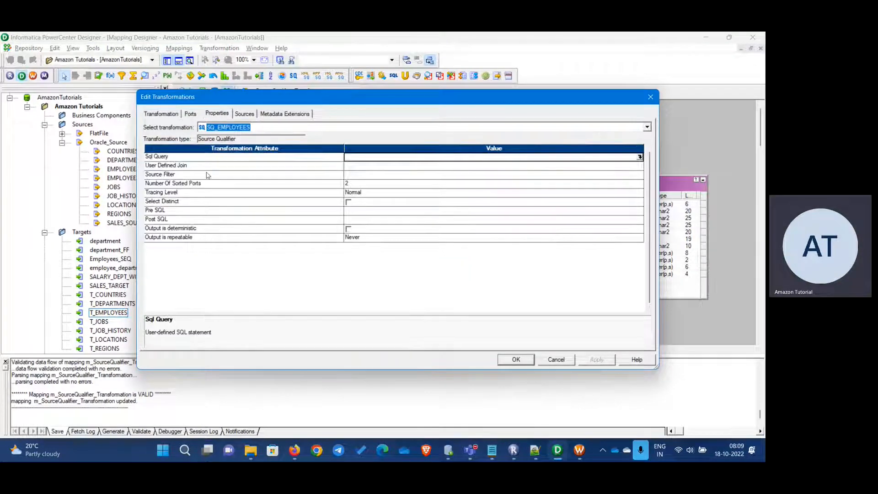
{"action": "left_click", "coordinate": [155, 176]}
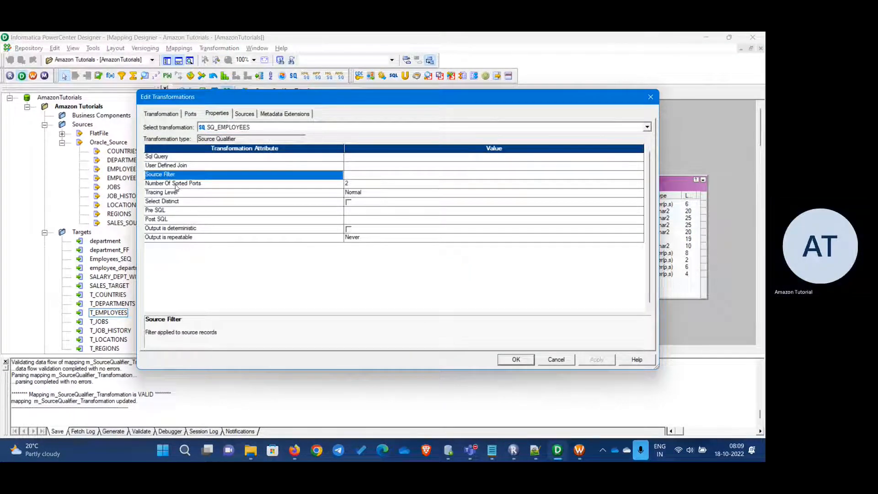
{"action": "left_click", "coordinate": [265, 184]}
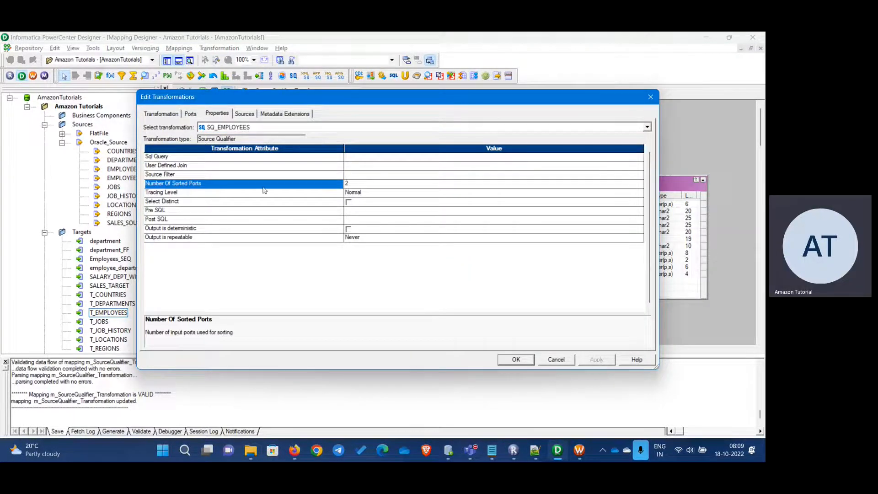
{"action": "left_click", "coordinate": [599, 185]}
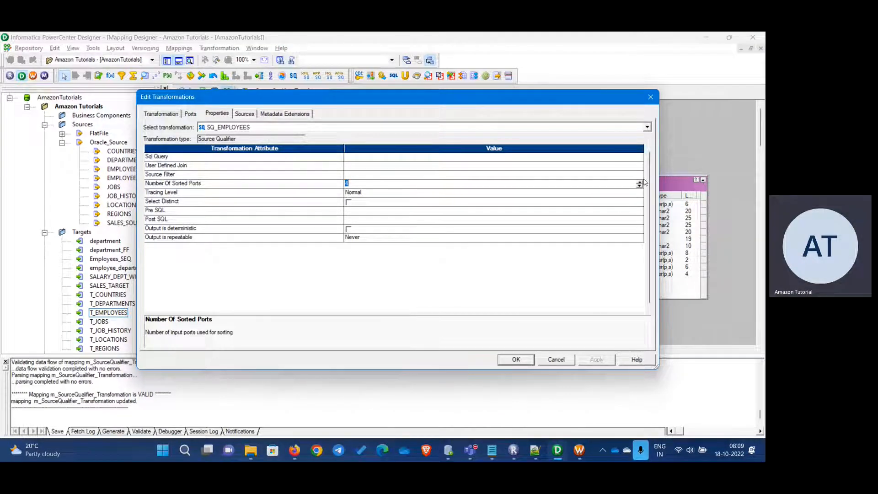
{"action": "left_click", "coordinate": [640, 187]}
{"action": "left_click", "coordinate": [380, 211]}
{"action": "left_click", "coordinate": [597, 360]}
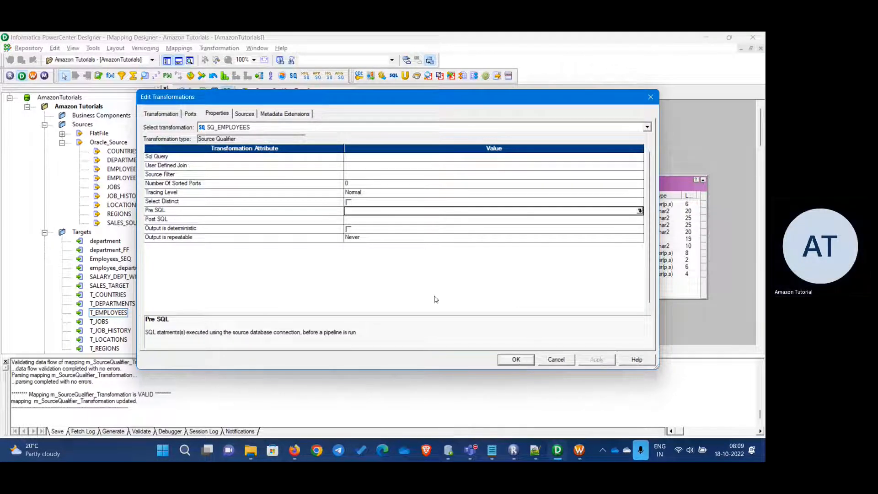
Examine the Tracing Level property of SQ_EMPLOYEES and its available options, including Verbose Initialization and Verbose Data.
{"action": "left_click", "coordinate": [209, 194]}
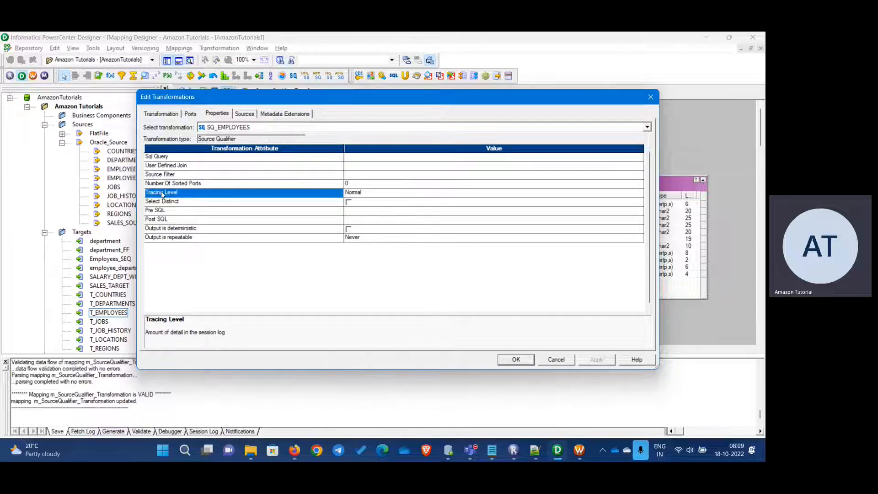
{"action": "left_click", "coordinate": [368, 193]}
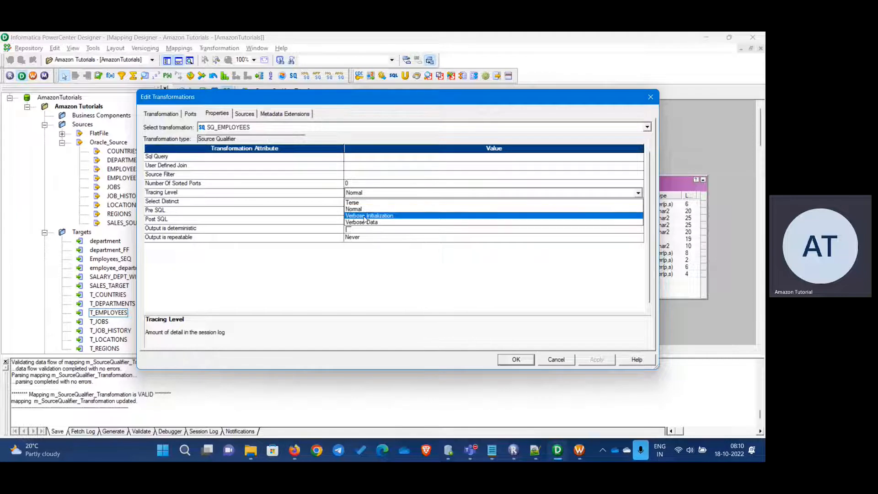
{"action": "left_click", "coordinate": [407, 259]}
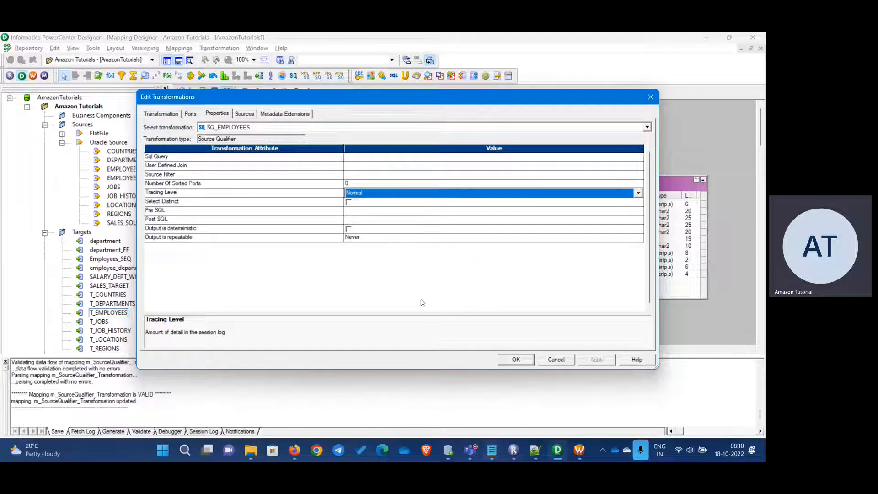
{"action": "left_click", "coordinate": [371, 194]}
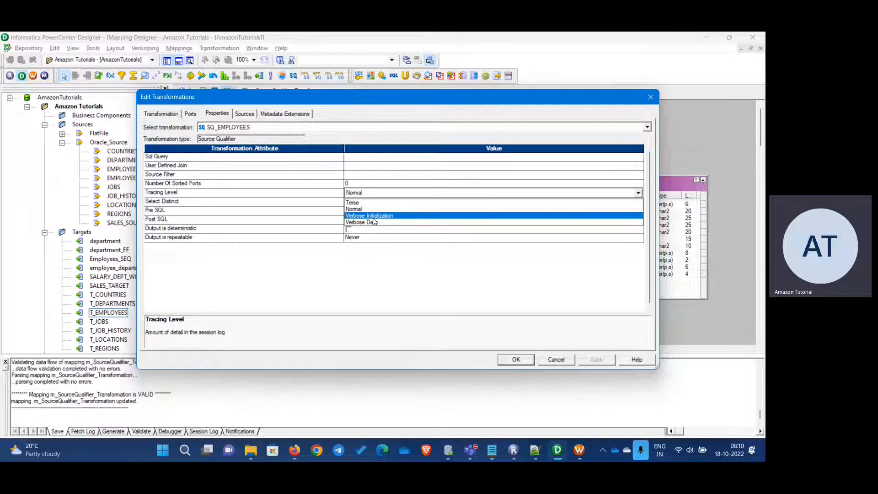
{"action": "left_click", "coordinate": [339, 292]}
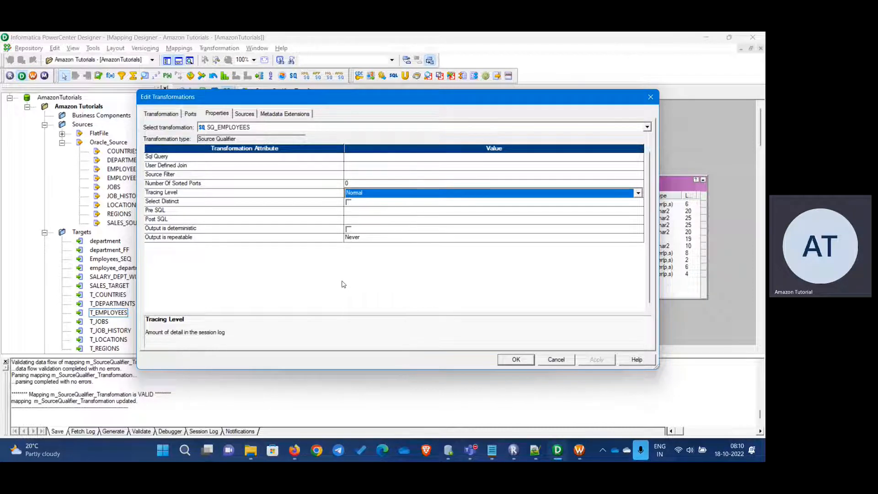
{"action": "left_click", "coordinate": [366, 196]}
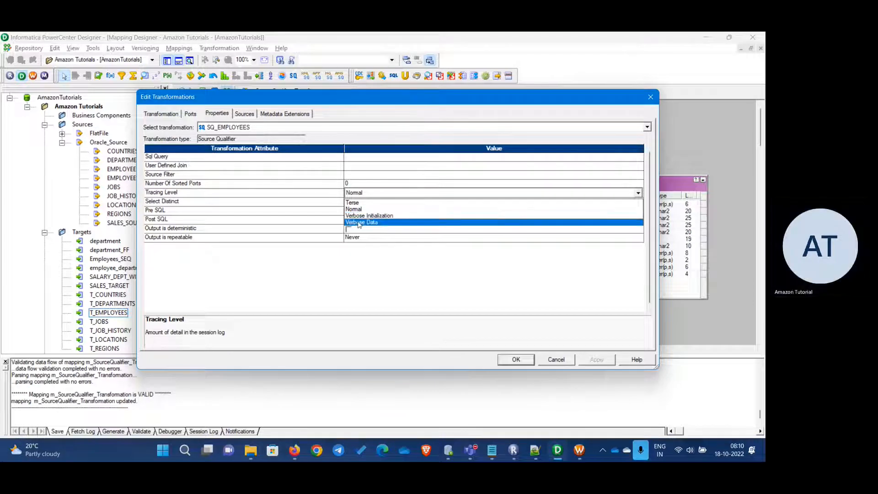
{"action": "left_click", "coordinate": [312, 279]}
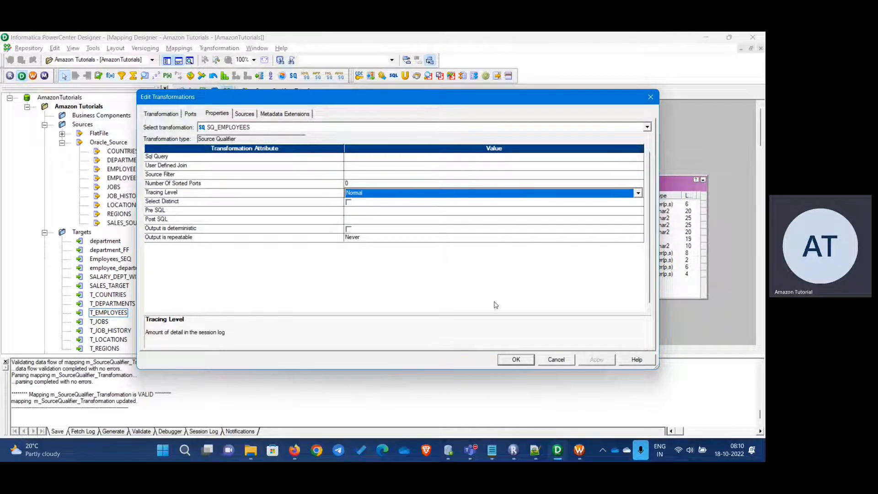
Set the tracing level of SQ_EMPLOYEES to Terse and switch to Workflow Manager.
{"action": "left_click", "coordinate": [579, 449]}
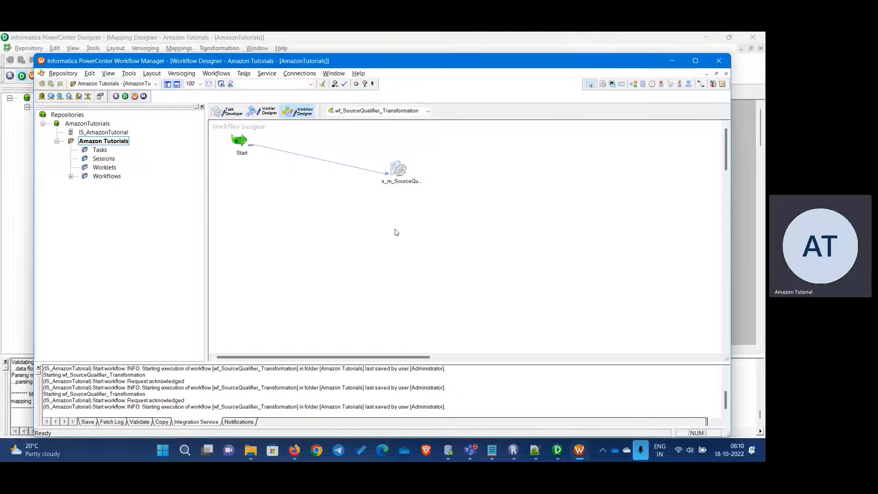
{"action": "key", "text": "alt+Tab"}
{"action": "left_click", "coordinate": [359, 194]}
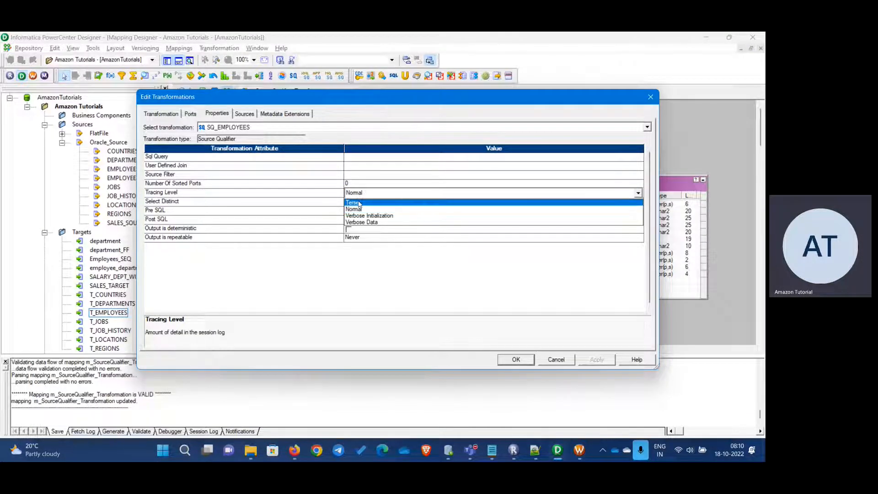
{"action": "left_click", "coordinate": [360, 203]}
{"action": "key", "text": "alt+Tab"}
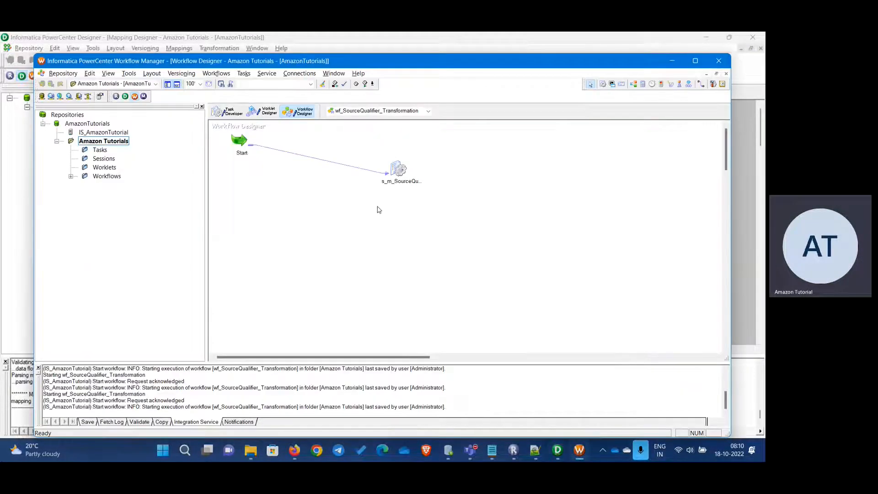
Switch to PowerCenter Designer, apply the Terse tracing level to the SQ_EMPLOYEES source qualifier, and save the mapping.
{"action": "right_click", "coordinate": [376, 206]}
{"action": "left_click", "coordinate": [353, 223]}
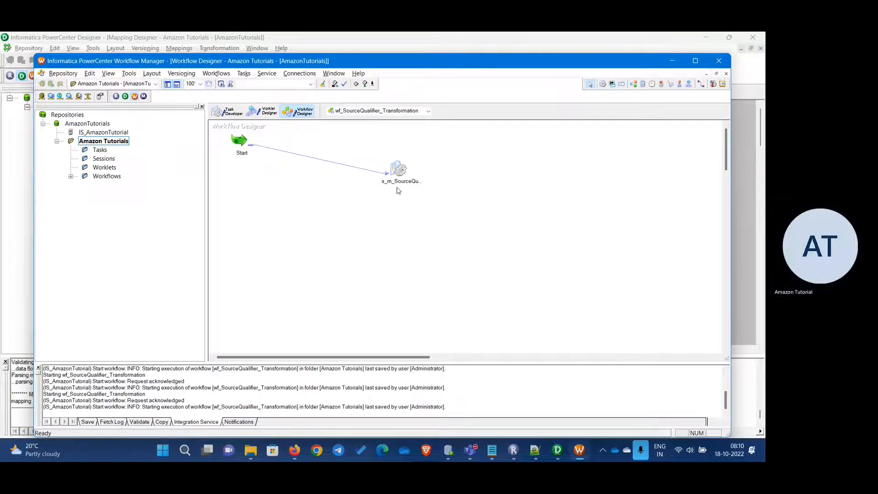
{"action": "key", "text": "alt+Tab"}
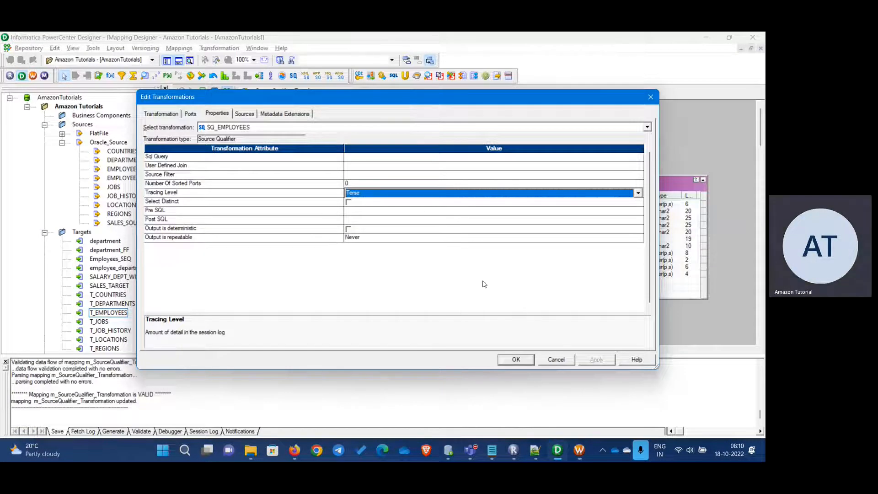
{"action": "left_click", "coordinate": [375, 211]}
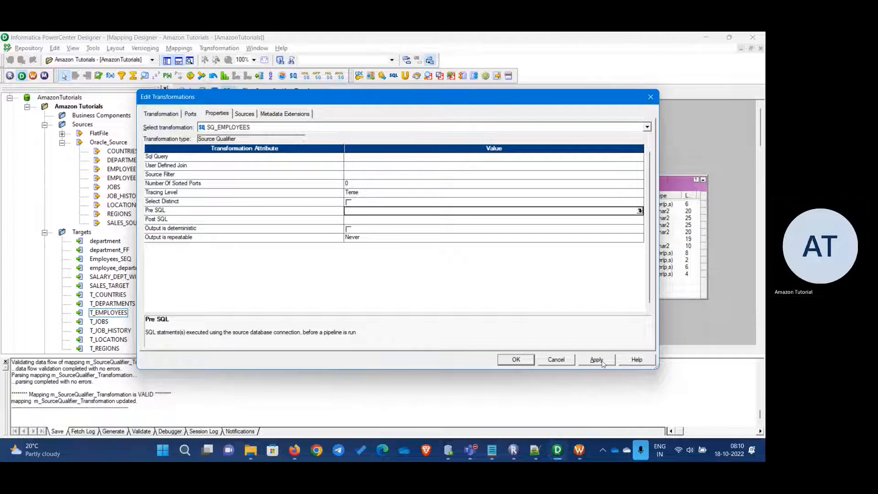
{"action": "left_click", "coordinate": [516, 360]}
In Workflow Manager, refresh the mapping of the s_m_SourceQualifier_Transformation session and save the workflow.
{"action": "key", "text": "alt+Tab"}
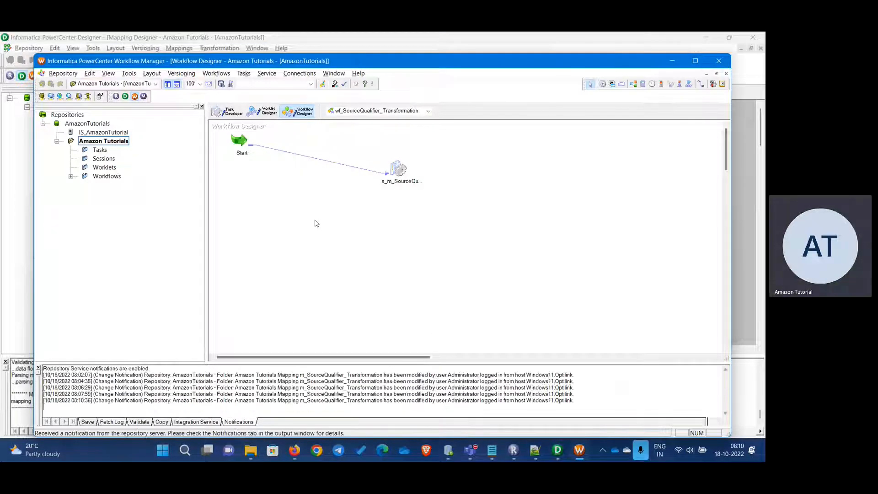
{"action": "right_click", "coordinate": [315, 223]}
{"action": "key", "text": "Escape"}
{"action": "right_click", "coordinate": [394, 170]}
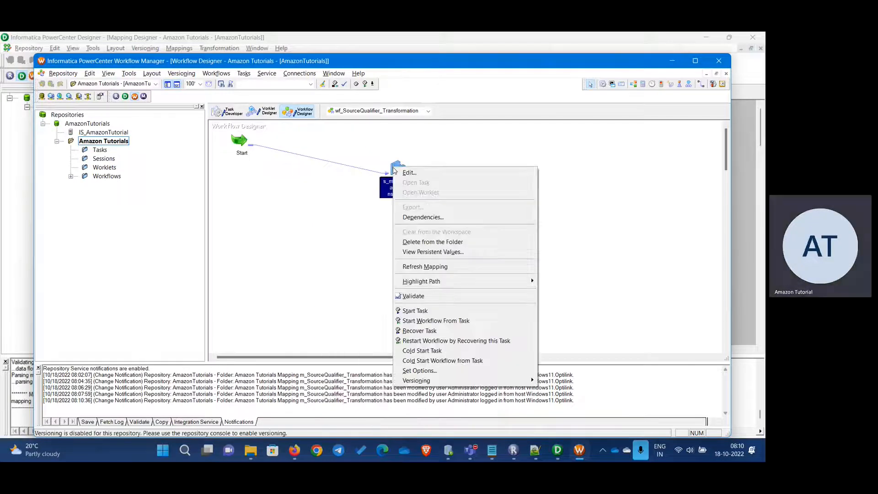
{"action": "left_click", "coordinate": [420, 266]}
{"action": "key", "text": "ctrl+s"}
Start the wf_SourceQualifier_Transformation workflow and open the session log of its run in Workflow Monitor.
{"action": "right_click", "coordinate": [402, 213]}
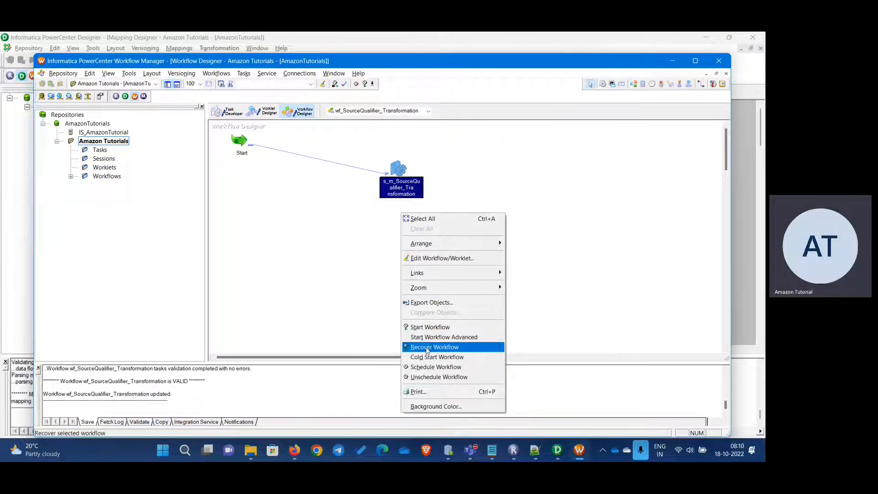
{"action": "left_click", "coordinate": [414, 326]}
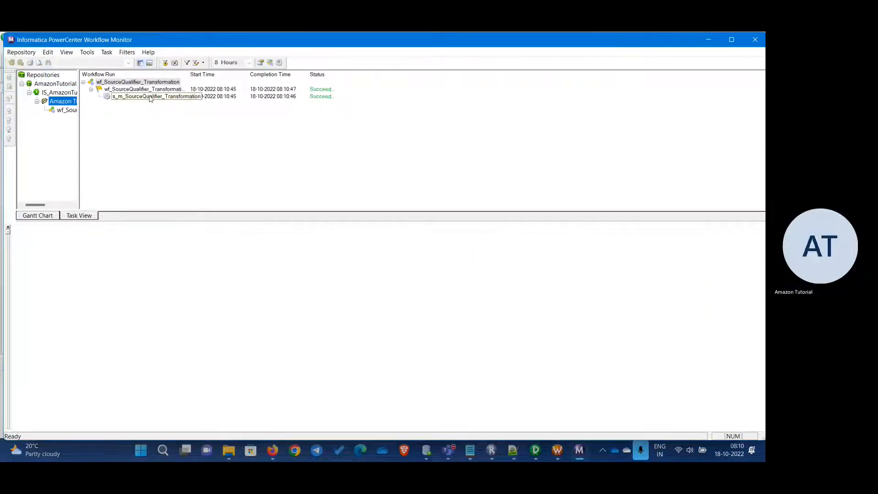
{"action": "left_click", "coordinate": [150, 98]}
{"action": "right_click", "coordinate": [151, 97]}
{"action": "left_click", "coordinate": [187, 202]}
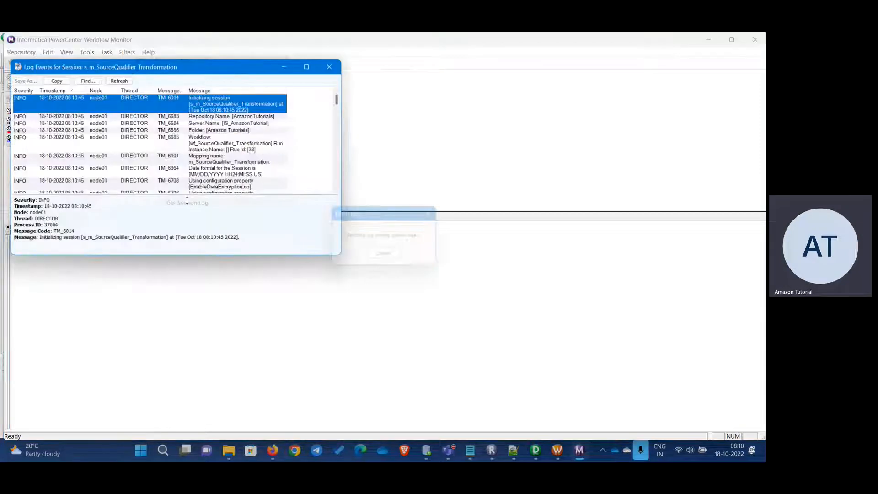
Examine the reader, writer and load summary entries in the Terse run's session log, and close the log.
{"action": "left_click", "coordinate": [311, 63]}
{"action": "scroll", "coordinate": [255, 250], "scroll_direction": "down", "scroll_amount": 3}
{"action": "scroll", "coordinate": [255, 251], "scroll_direction": "down", "scroll_amount": 10}
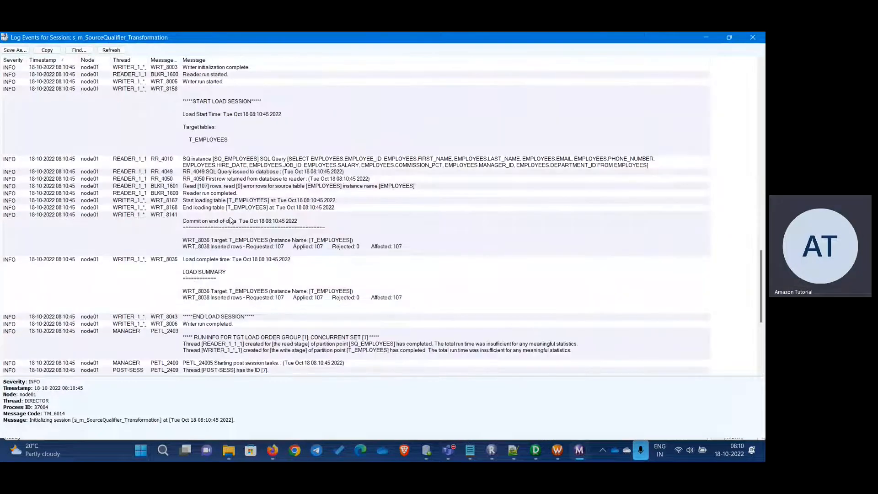
{"action": "scroll", "coordinate": [231, 221], "scroll_direction": "down", "scroll_amount": 6}
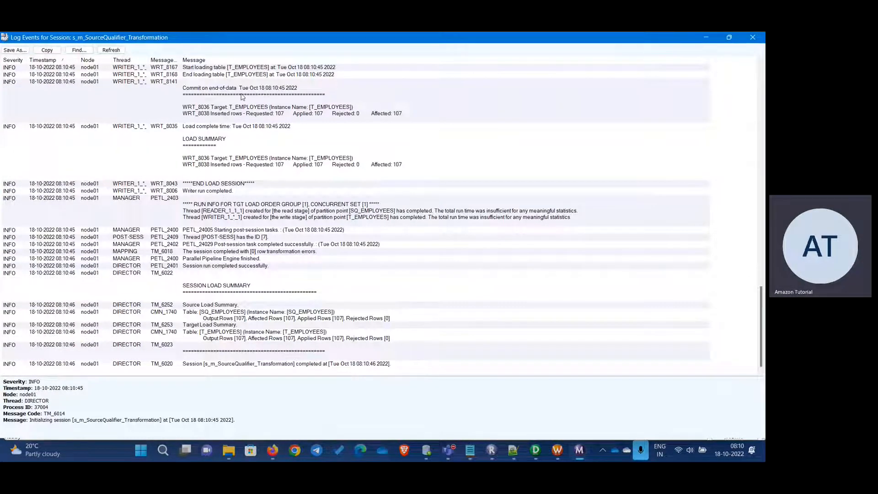
{"action": "left_click", "coordinate": [242, 97]}
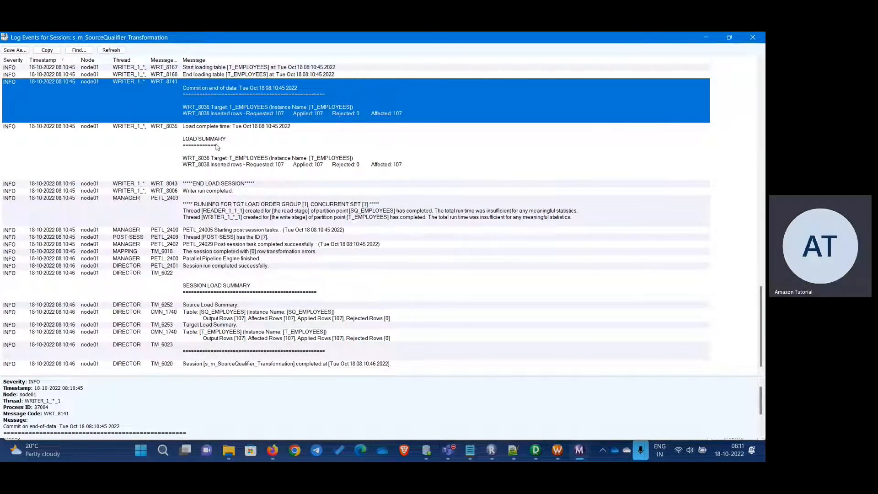
{"action": "left_click", "coordinate": [752, 38]}
{"action": "key", "text": "alt+Tab"}
{"action": "double_click", "coordinate": [401, 187]}
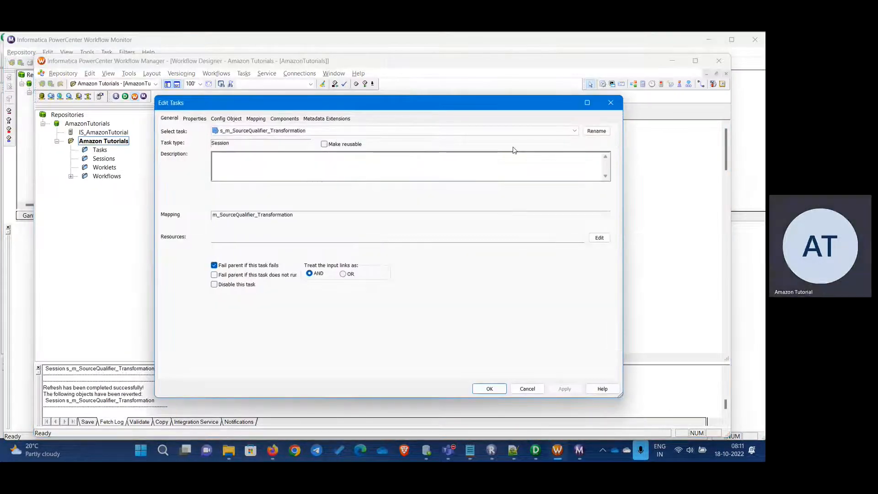
{"action": "left_click", "coordinate": [617, 105]}
{"action": "left_click", "coordinate": [642, 171]}
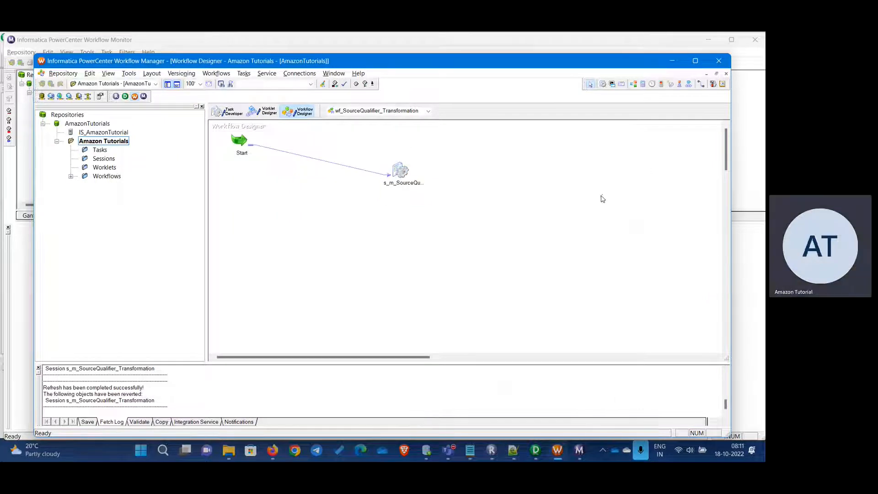
In PowerCenter Designer, set the tracing level of the SQ_EMPLOYEES source qualifier to Normal and save the mapping.
{"action": "left_click", "coordinate": [535, 452]}
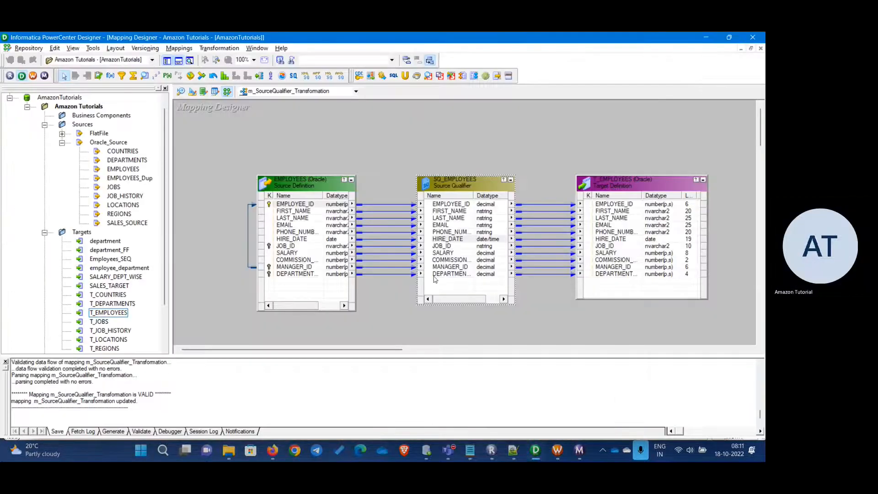
{"action": "double_click", "coordinate": [472, 222]}
{"action": "left_click", "coordinate": [228, 114]}
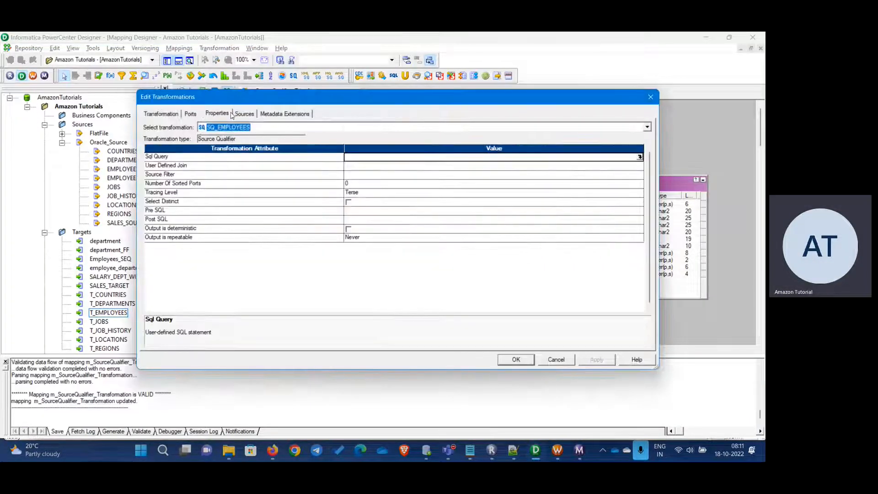
{"action": "left_click", "coordinate": [366, 193]}
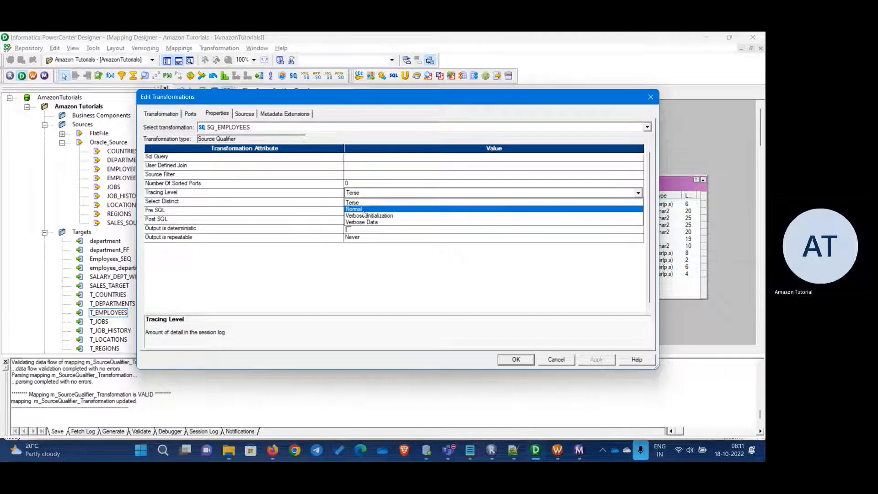
{"action": "left_click", "coordinate": [363, 210]}
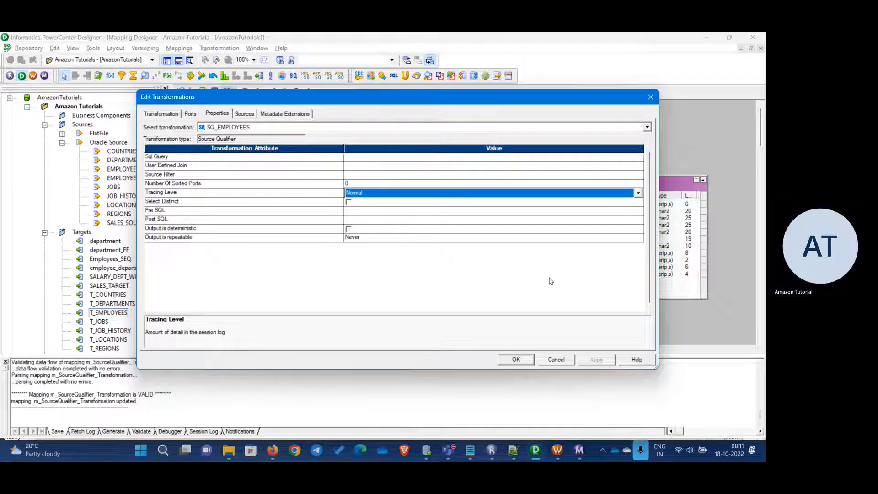
{"action": "left_click", "coordinate": [514, 238]}
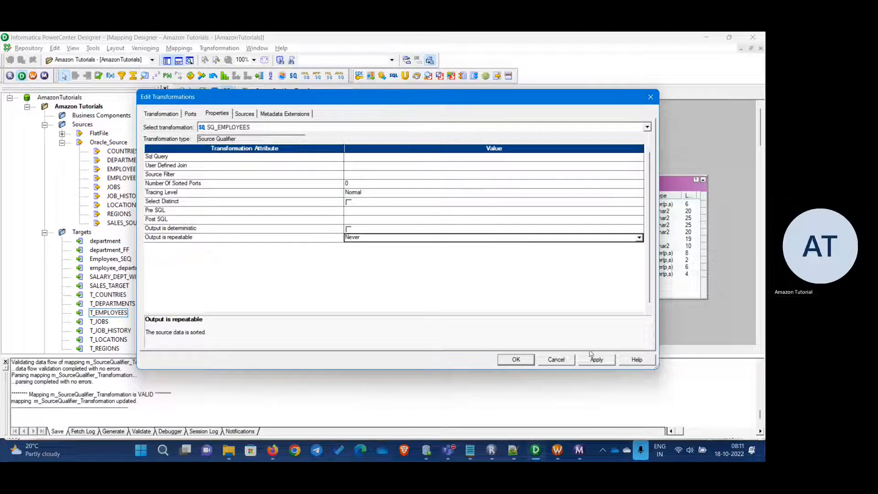
{"action": "left_click", "coordinate": [516, 360]}
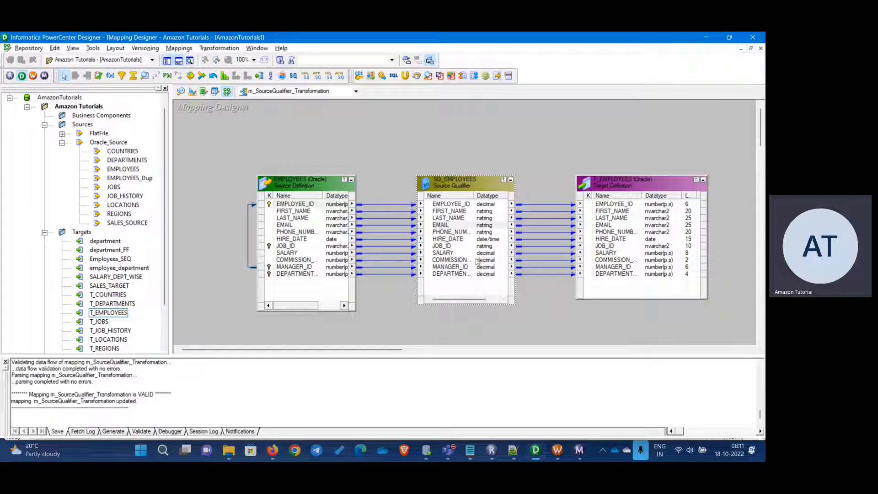
In Workflow Manager, refresh the session's mapping and run the saved wf_SourceQualifier_Transformation workflow again.
{"action": "right_click", "coordinate": [404, 172]}
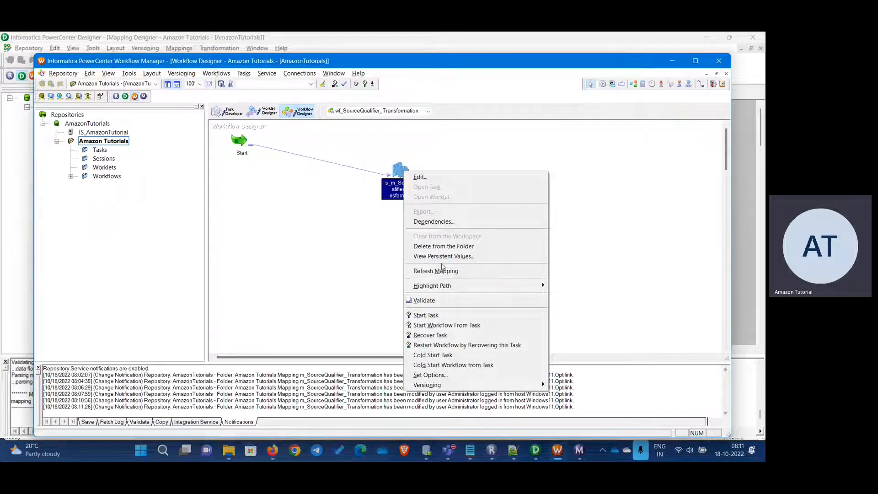
{"action": "left_click", "coordinate": [442, 270]}
{"action": "right_click", "coordinate": [438, 251]}
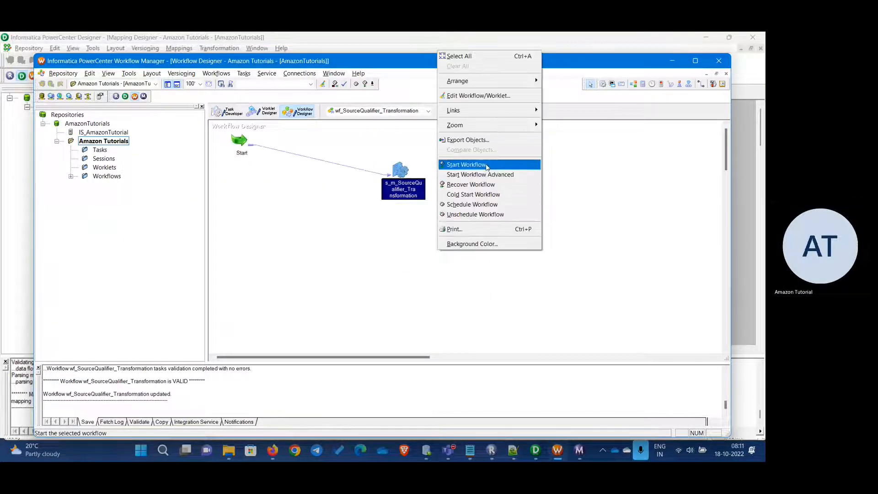
{"action": "left_click", "coordinate": [467, 165]}
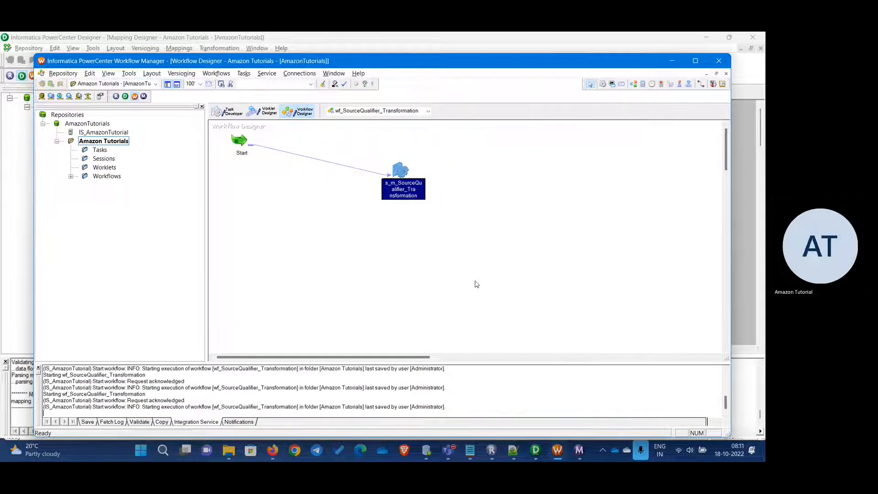
Open the session log of the latest s_m_SourceQualifier_Transformation run in Workflow Monitor and enlarge it to full screen.
{"action": "left_click", "coordinate": [582, 454]}
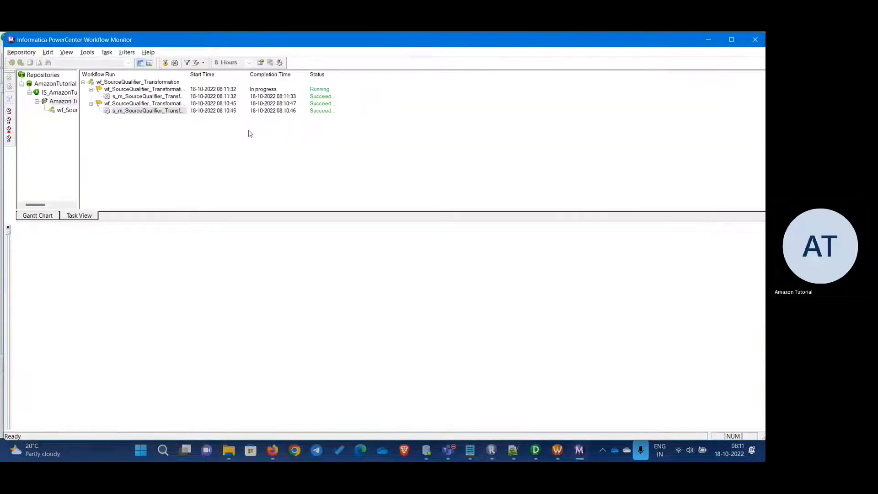
{"action": "left_click", "coordinate": [137, 97]}
{"action": "right_click", "coordinate": [137, 98]}
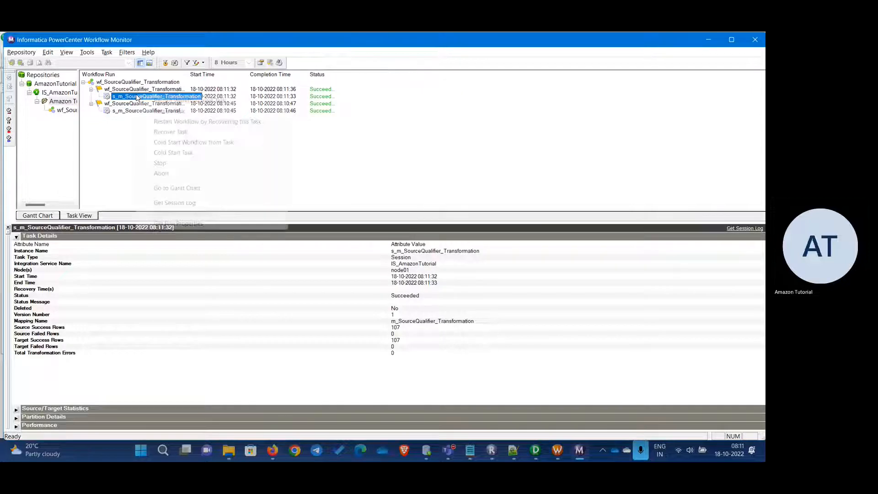
{"action": "left_click", "coordinate": [176, 203]}
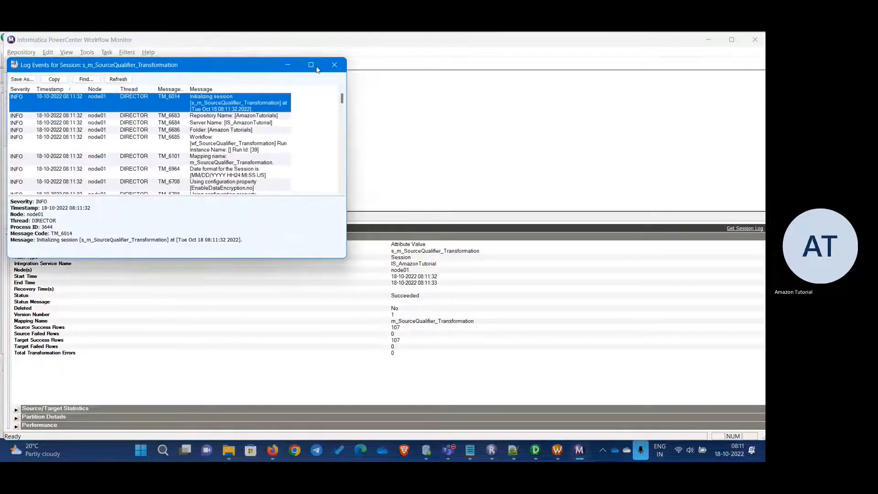
{"action": "left_click", "coordinate": [311, 65]}
Examine the load summary, run info and post-session entries in the Normal run's session log, and close the log.
{"action": "scroll", "coordinate": [237, 223], "scroll_direction": "down", "scroll_amount": 3}
{"action": "scroll", "coordinate": [237, 223], "scroll_direction": "down", "scroll_amount": 14}
{"action": "scroll", "coordinate": [230, 218], "scroll_direction": "down", "scroll_amount": 5}
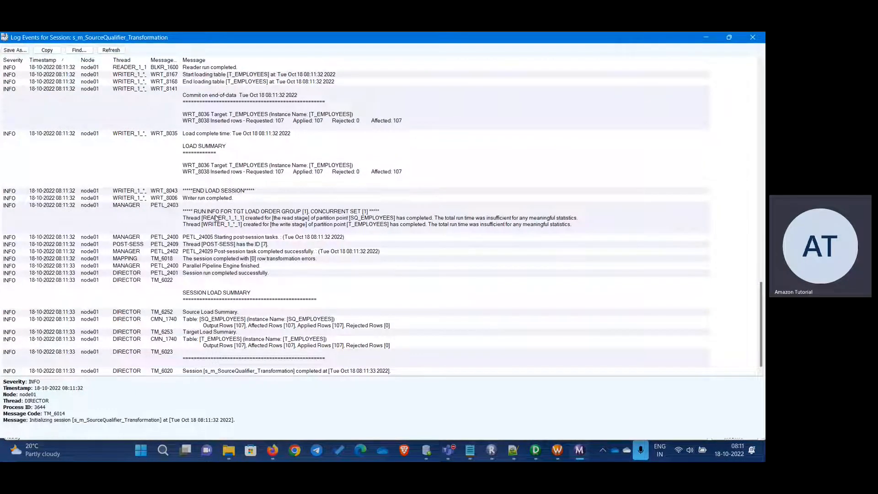
{"action": "left_click", "coordinate": [420, 173]}
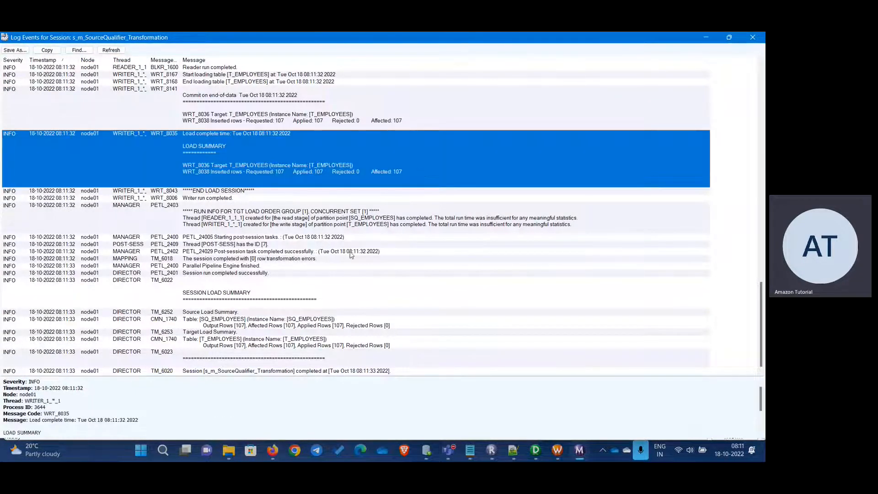
{"action": "left_click", "coordinate": [260, 278]}
{"action": "left_click", "coordinate": [264, 238]}
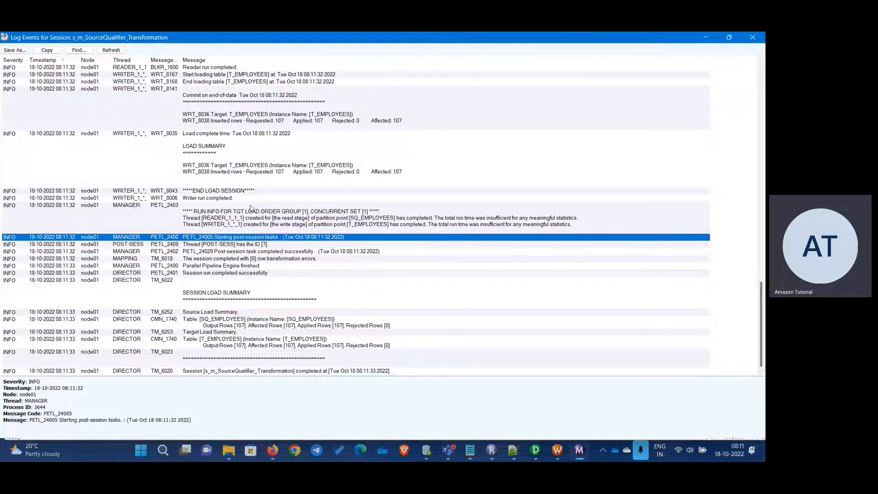
{"action": "left_click", "coordinate": [252, 209]}
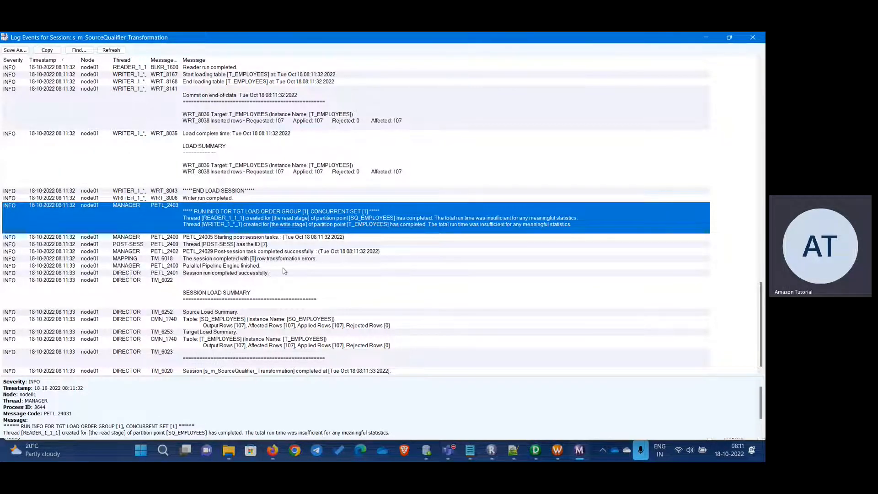
{"action": "left_click", "coordinate": [750, 36]}
In PowerCenter Designer, set the tracing level of the SQ_EMPLOYEES source qualifier to Verbose Data.
{"action": "key", "text": "alt+Tab"}
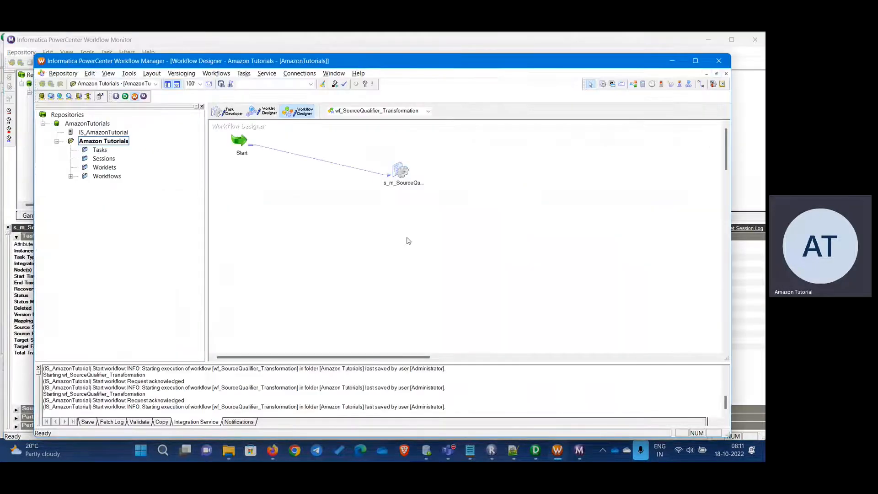
{"action": "left_click", "coordinate": [537, 454]}
{"action": "double_click", "coordinate": [433, 267]}
{"action": "left_click", "coordinate": [221, 113]}
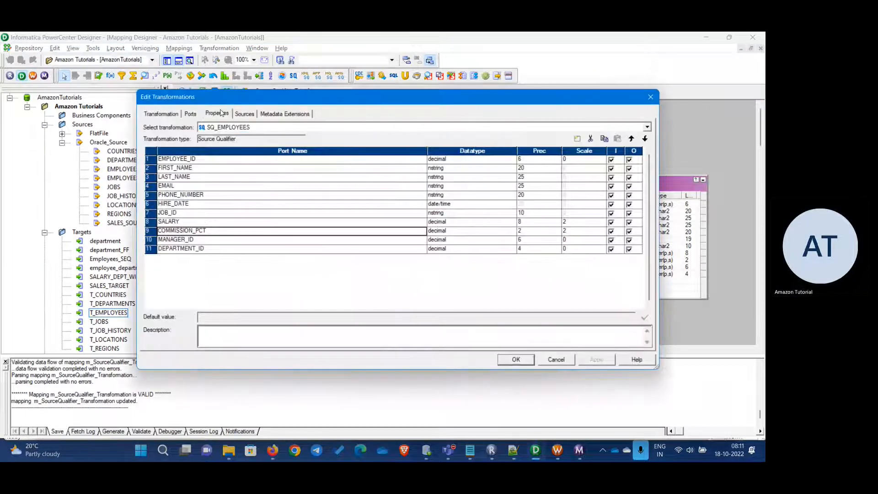
{"action": "left_click", "coordinate": [371, 192]}
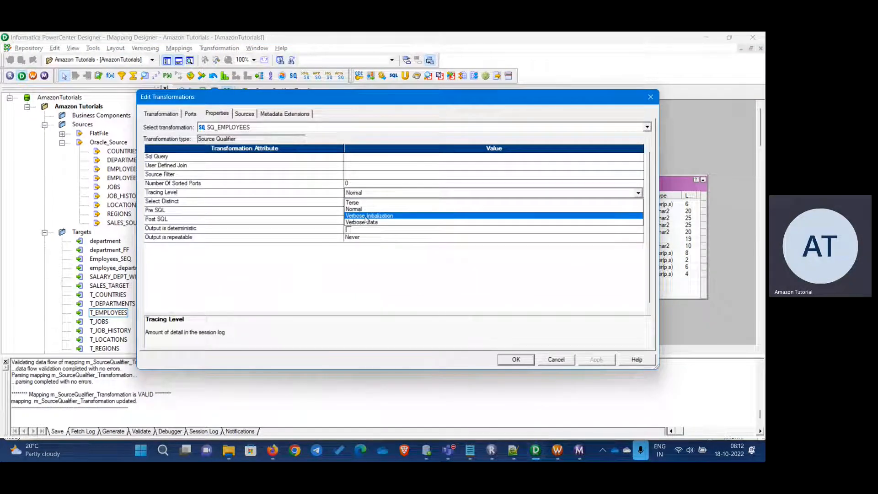
{"action": "left_click", "coordinate": [366, 216]}
{"action": "left_click", "coordinate": [394, 194]}
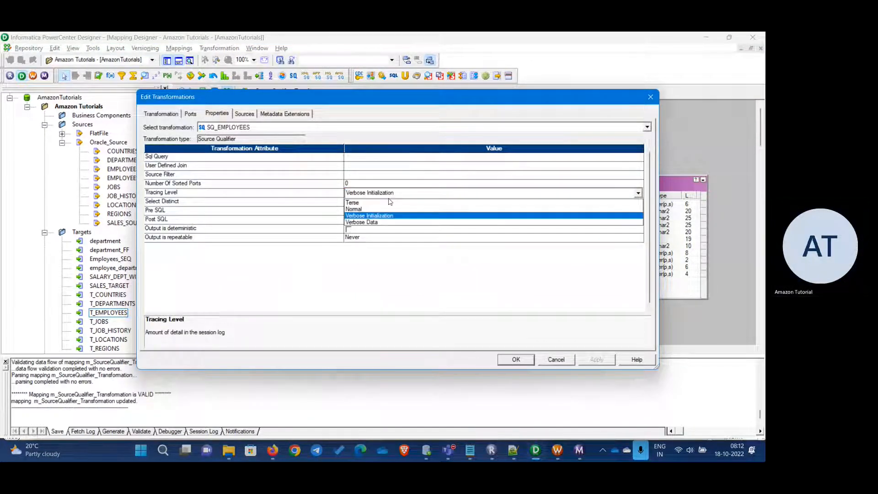
{"action": "left_click", "coordinate": [375, 223]}
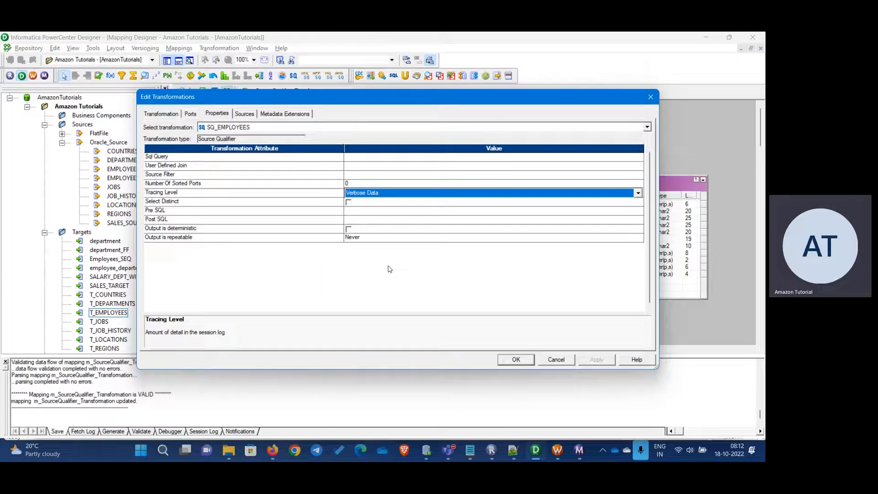
{"action": "left_click", "coordinate": [449, 238]}
{"action": "left_click", "coordinate": [516, 361]}
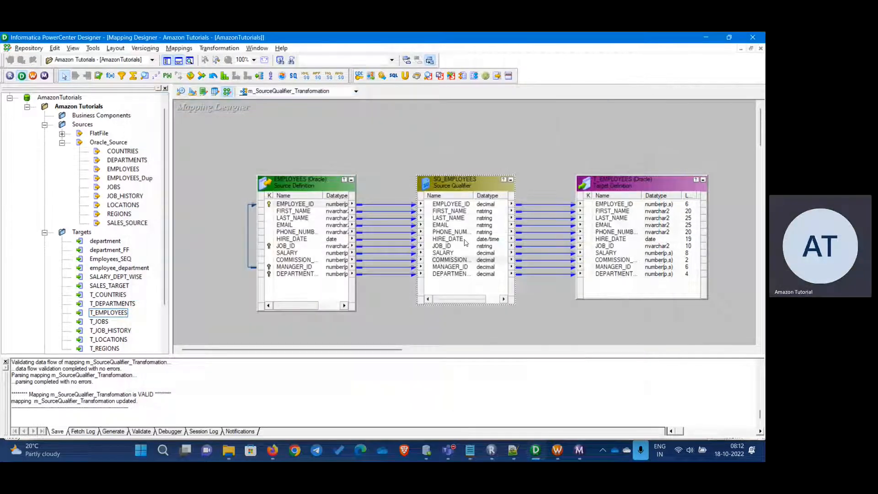
In Workflow Manager, refresh the mapping of the s_m_SourceQualifier_Transformation session, save, and start the workflow for the Verbose Data run.
{"action": "left_click", "coordinate": [556, 451]}
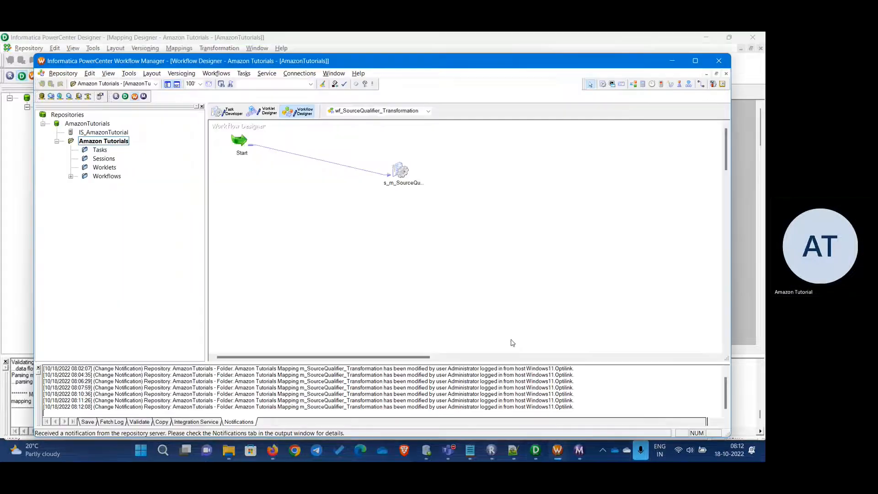
{"action": "left_click", "coordinate": [399, 170]}
{"action": "right_click", "coordinate": [399, 170]}
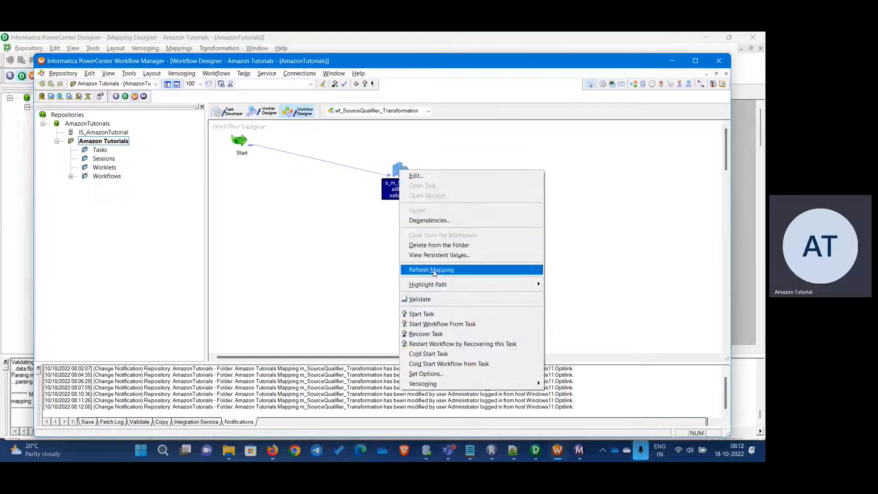
{"action": "left_click", "coordinate": [435, 270]}
{"action": "right_click", "coordinate": [406, 225]}
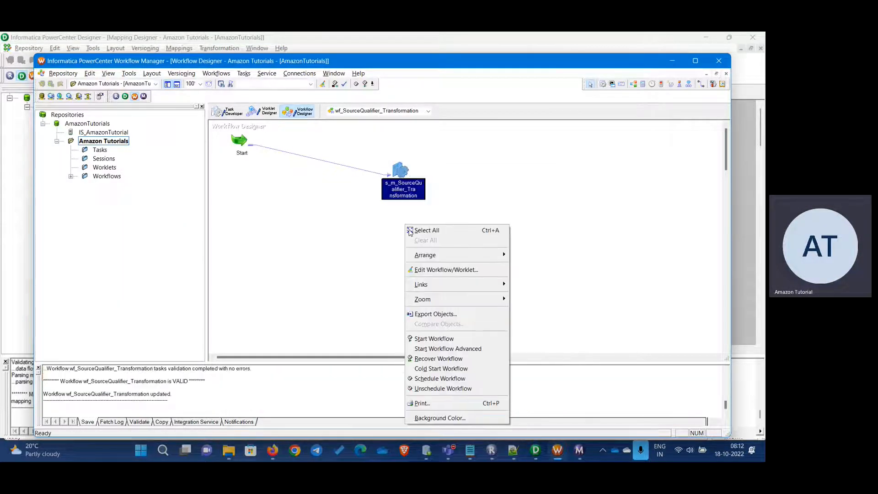
{"action": "left_click", "coordinate": [451, 338]}
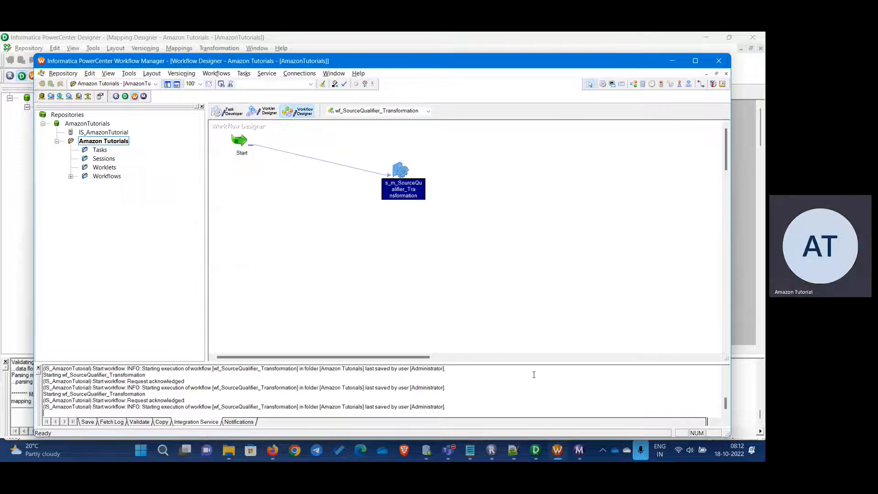
In Workflow Monitor, open the session log of the newest s_m_SourceQualifier_Transformation run and maximize the log window.
{"action": "left_click", "coordinate": [579, 450]}
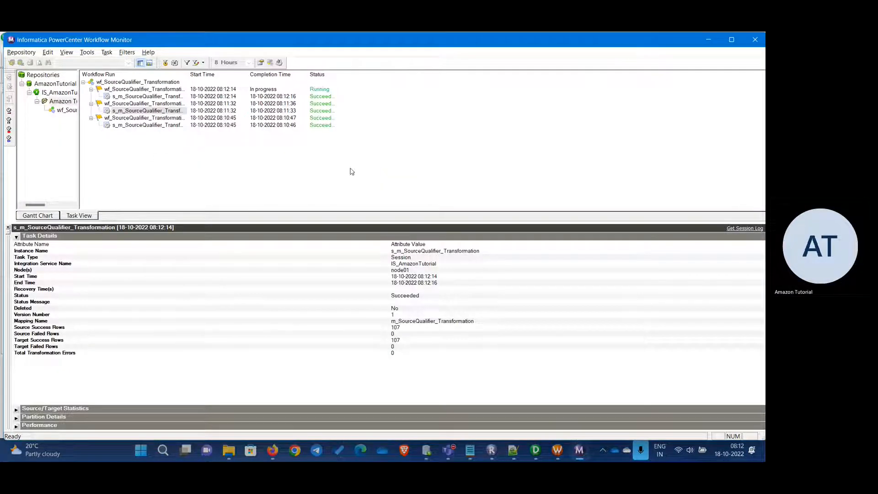
{"action": "left_click", "coordinate": [174, 96]}
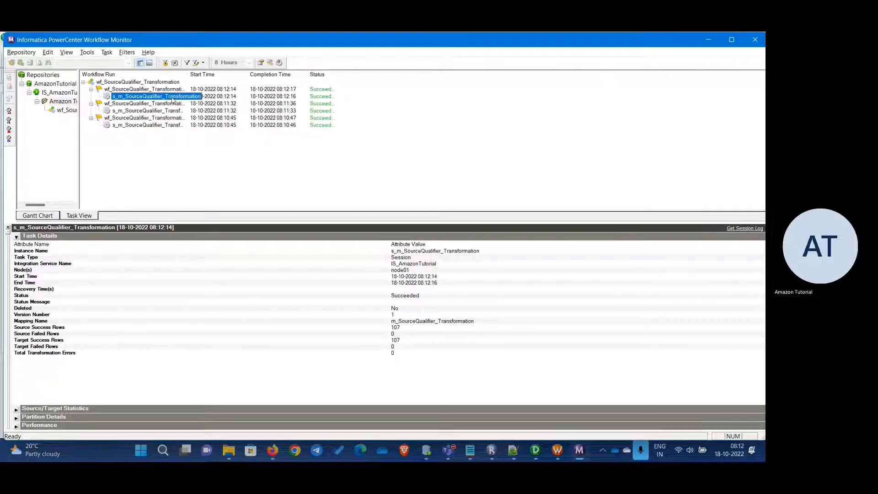
{"action": "right_click", "coordinate": [173, 95]}
{"action": "left_click", "coordinate": [211, 203]}
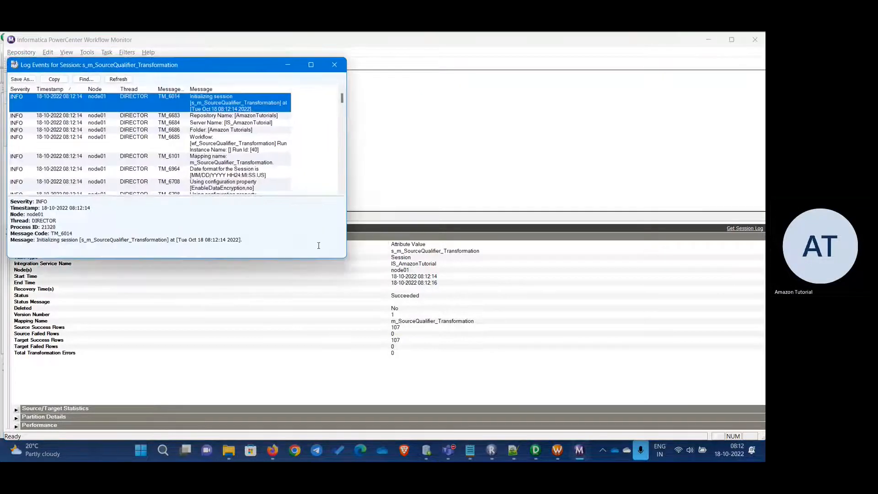
{"action": "left_click", "coordinate": [312, 66]}
Examine the SQ_EMPLOYEES row definition entries and the load summary in the Verbose Data session log, and close the log.
{"action": "left_click", "coordinate": [299, 210]}
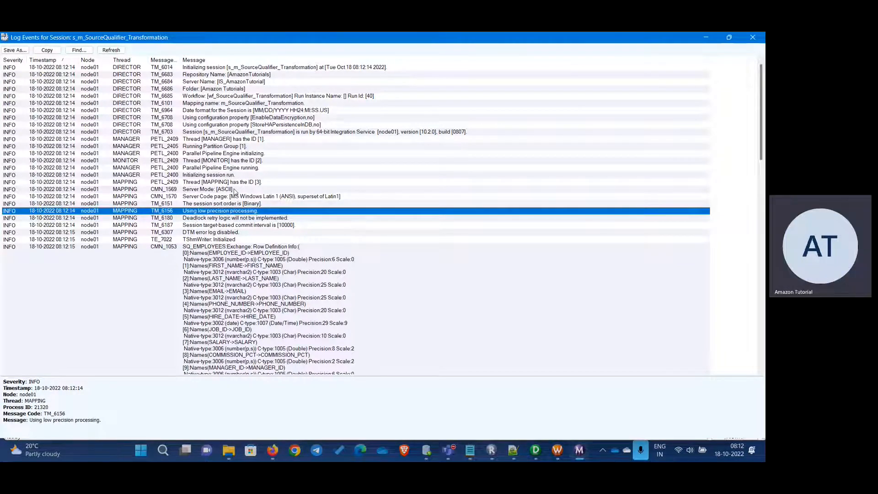
{"action": "left_click", "coordinate": [224, 260]}
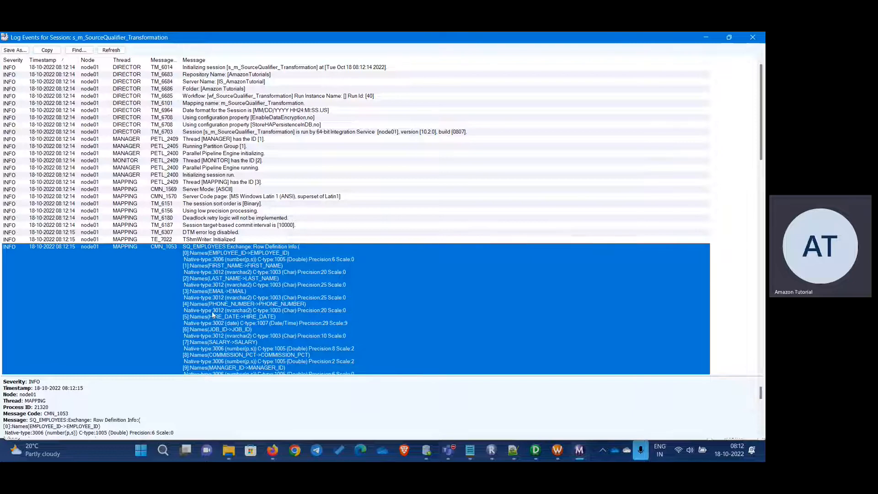
{"action": "scroll", "coordinate": [249, 260], "scroll_direction": "down", "scroll_amount": 1}
{"action": "scroll", "coordinate": [251, 259], "scroll_direction": "down", "scroll_amount": 6}
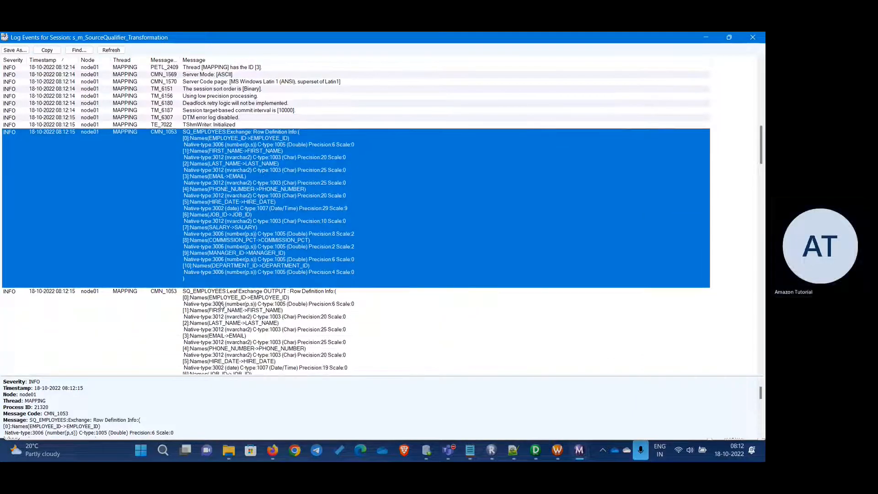
{"action": "scroll", "coordinate": [221, 302], "scroll_direction": "down", "scroll_amount": 15}
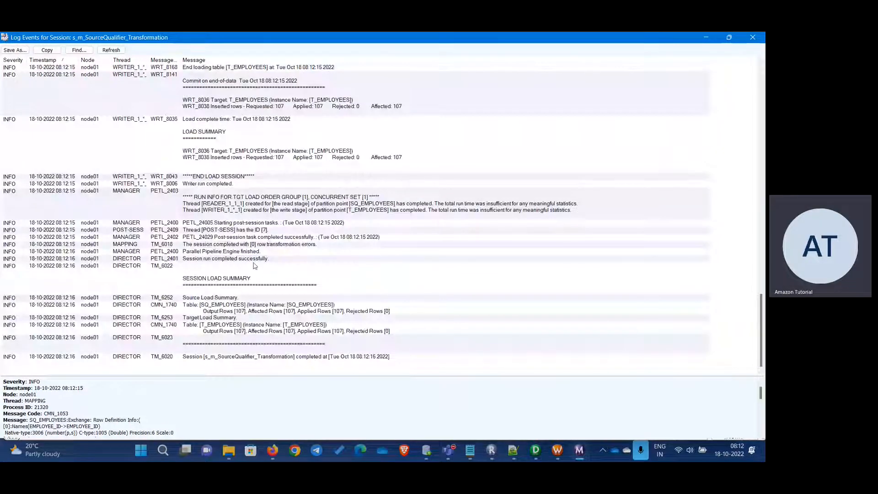
{"action": "left_click", "coordinate": [752, 37]}
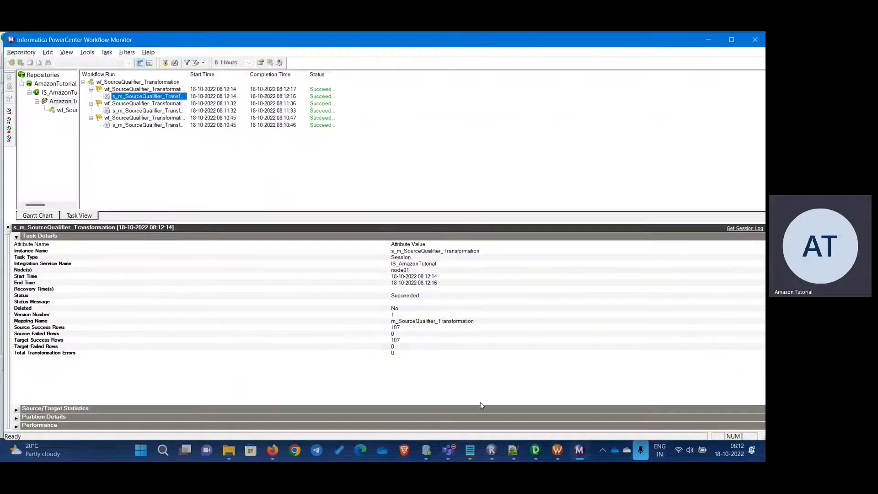
In PowerCenter Designer, set the tracing level of the SQ_EMPLOYEES source qualifier to Normal and apply the change.
{"action": "left_click", "coordinate": [534, 451]}
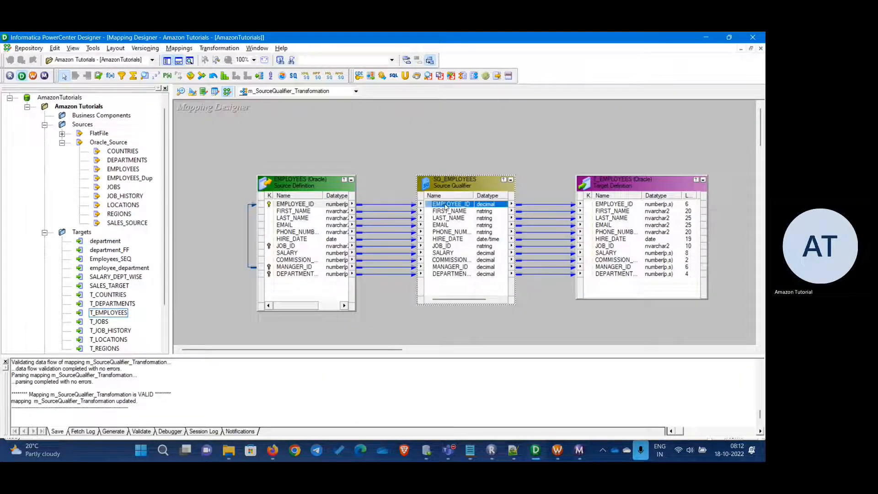
{"action": "double_click", "coordinate": [446, 207]}
{"action": "left_click", "coordinate": [223, 115]}
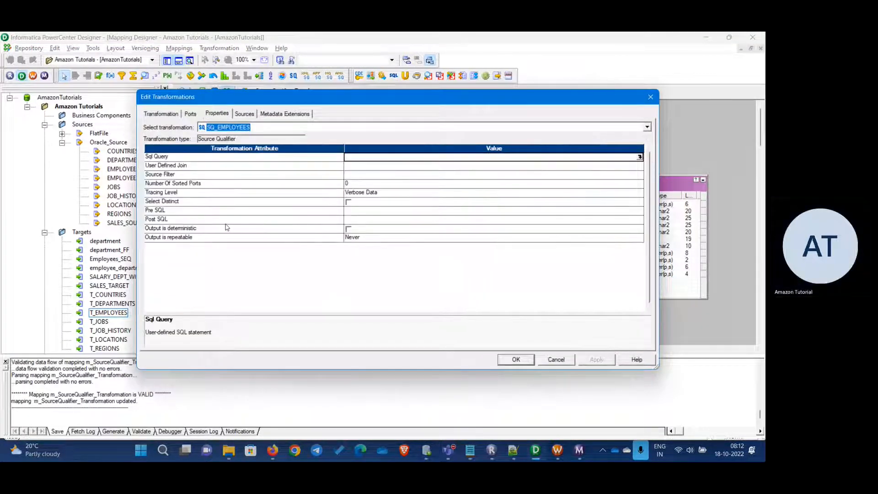
{"action": "left_click", "coordinate": [380, 193]}
{"action": "left_click", "coordinate": [380, 192]}
{"action": "left_click", "coordinate": [366, 210]}
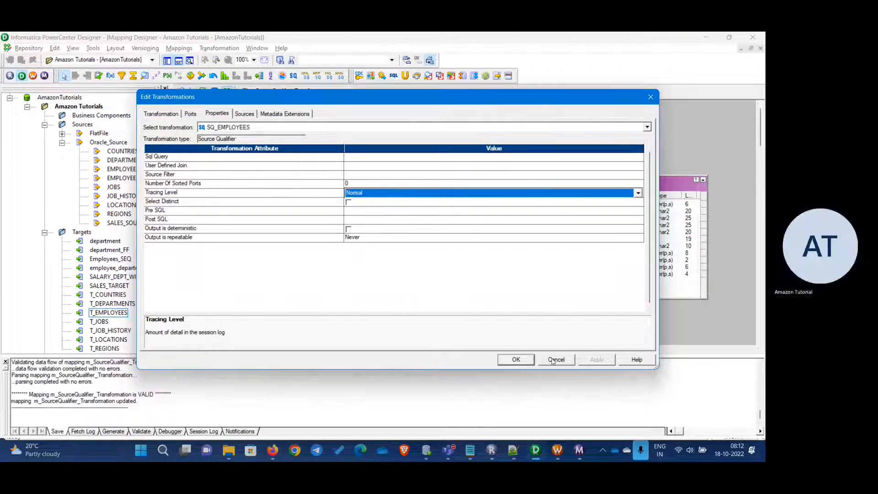
{"action": "left_click", "coordinate": [353, 203]}
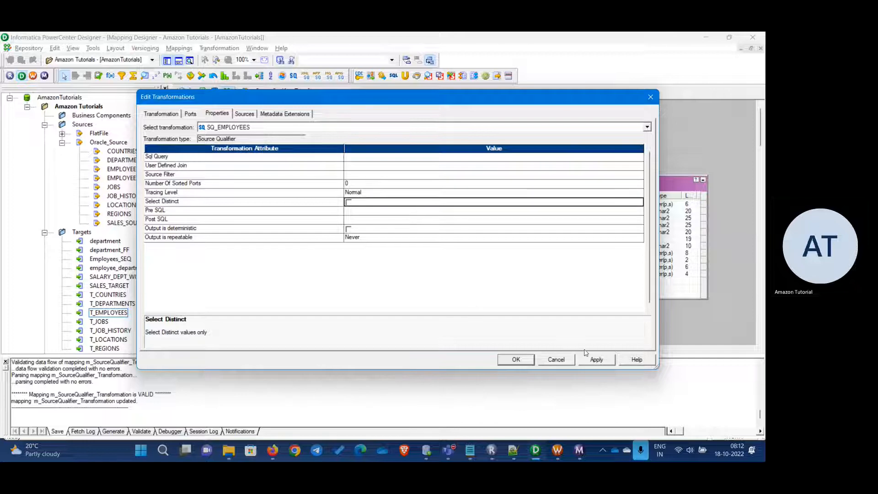
{"action": "left_click", "coordinate": [597, 360]}
{"action": "left_click", "coordinate": [515, 359]}
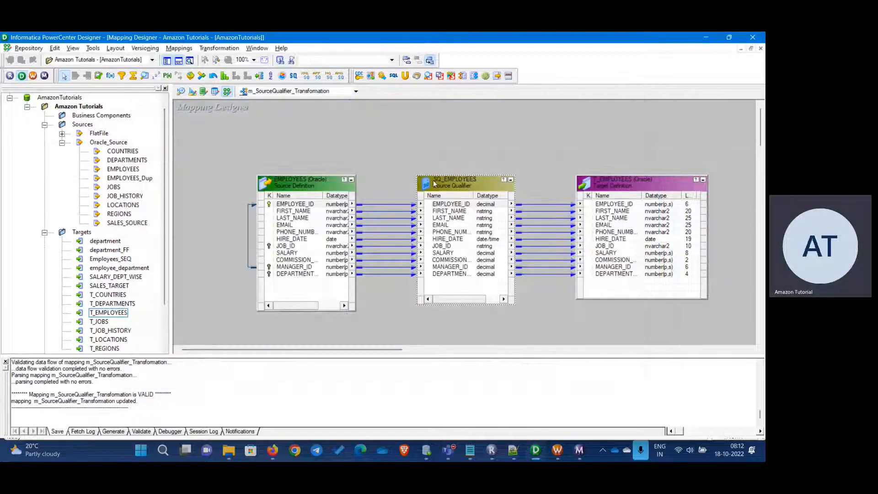
Reopen the properties of the SQ_EMPLOYEES source qualifier and examine its Select Distinct attribute.
{"action": "key", "text": "alt+Tab"}
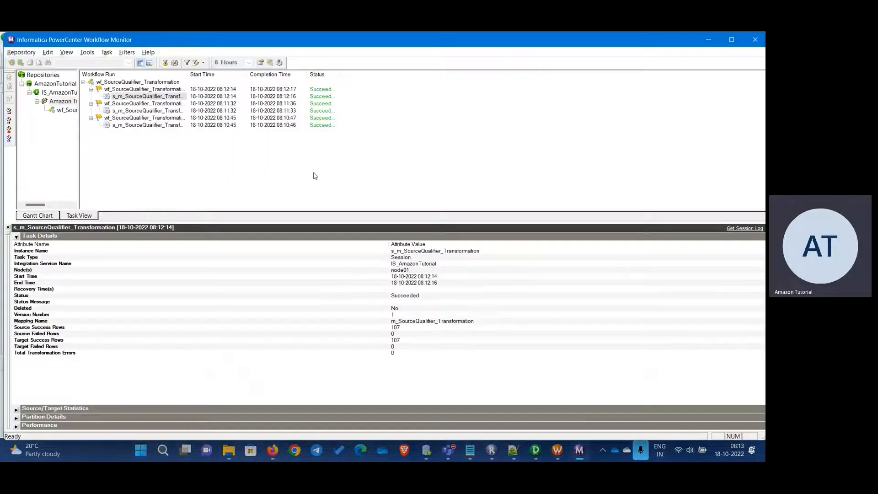
{"action": "key", "text": "alt+Tab"}
{"action": "left_click", "coordinate": [476, 246]}
{"action": "double_click", "coordinate": [476, 246]}
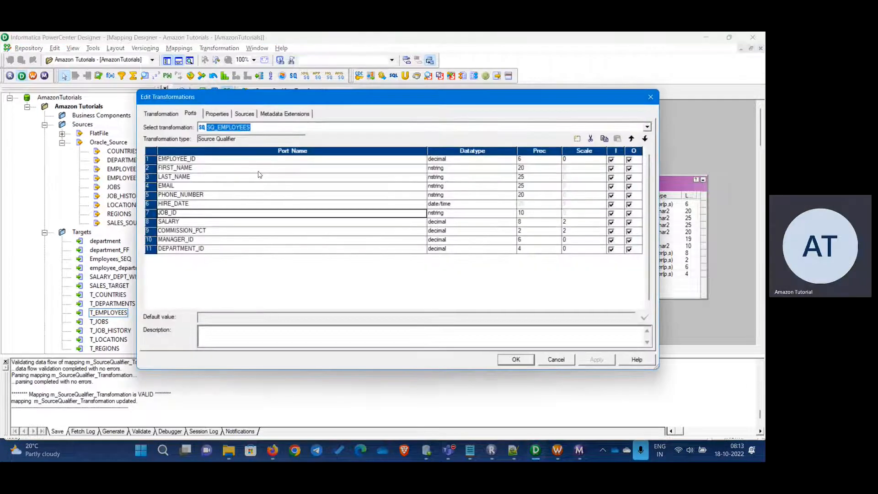
{"action": "left_click", "coordinate": [218, 114]}
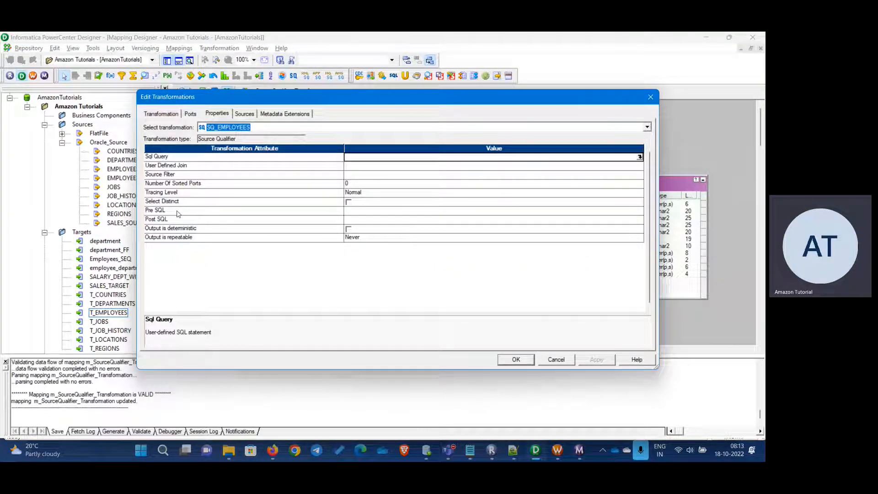
{"action": "left_click", "coordinate": [173, 195]}
{"action": "left_click", "coordinate": [203, 204]}
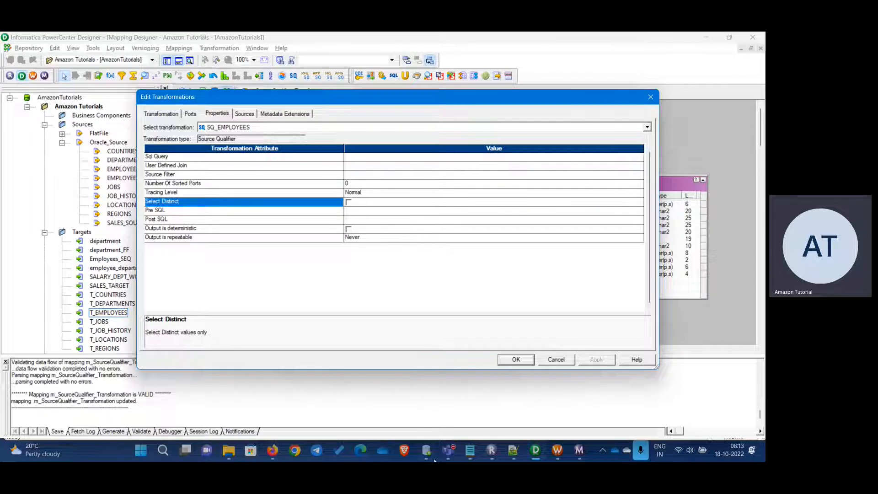
In Oracle SQL Developer, expand the CORE and HR connections and show the data of HR's EMPLOYEES_DUP table.
{"action": "key", "text": "alt+Tab"}
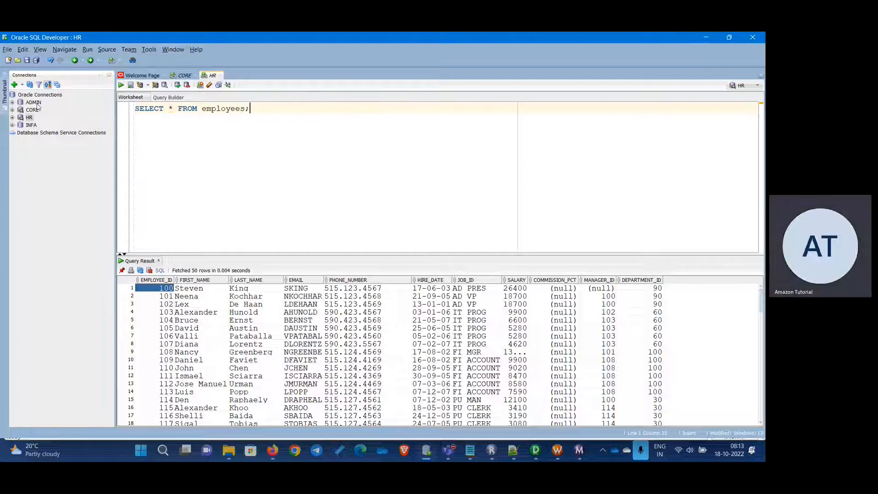
{"action": "left_click", "coordinate": [13, 110]}
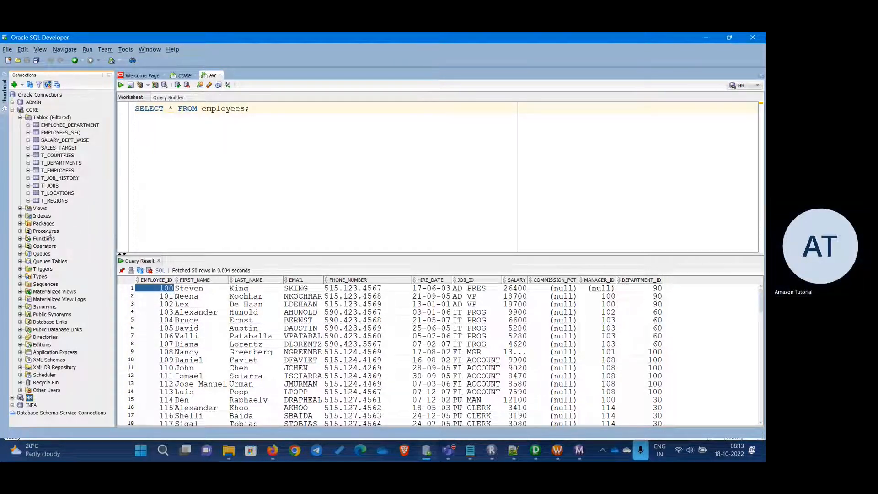
{"action": "left_click", "coordinate": [13, 398]}
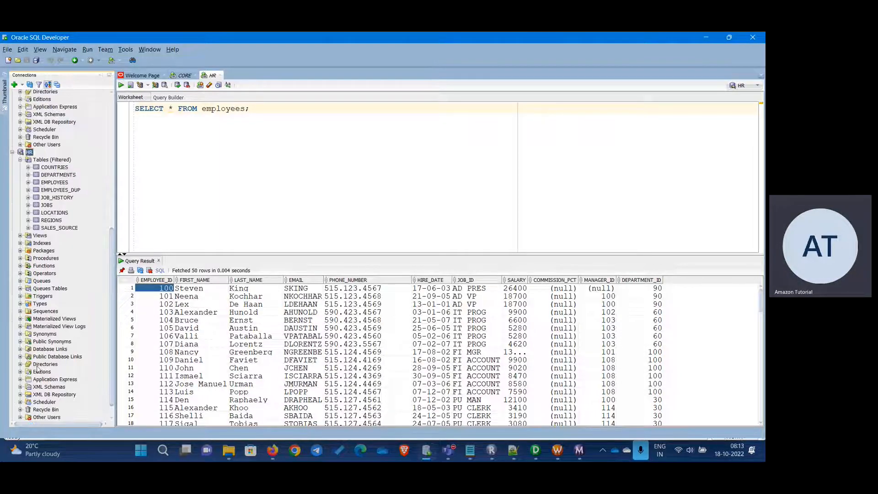
{"action": "left_click", "coordinate": [60, 191]}
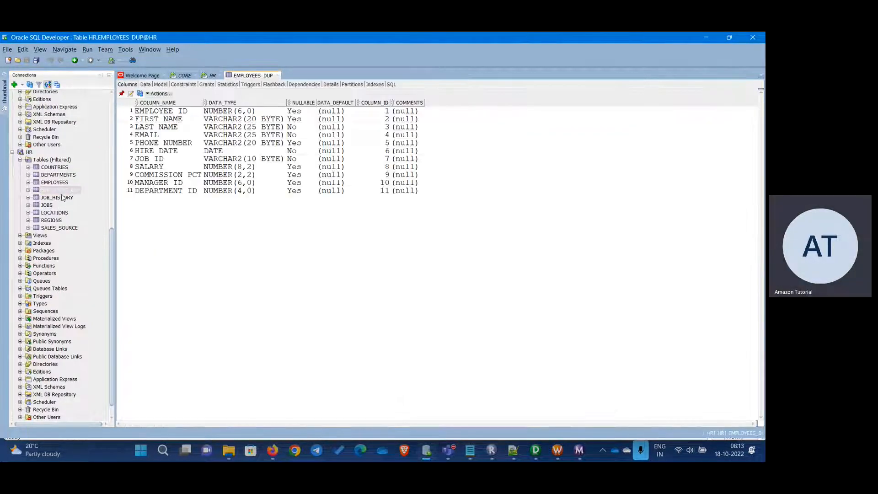
{"action": "left_click", "coordinate": [146, 85]}
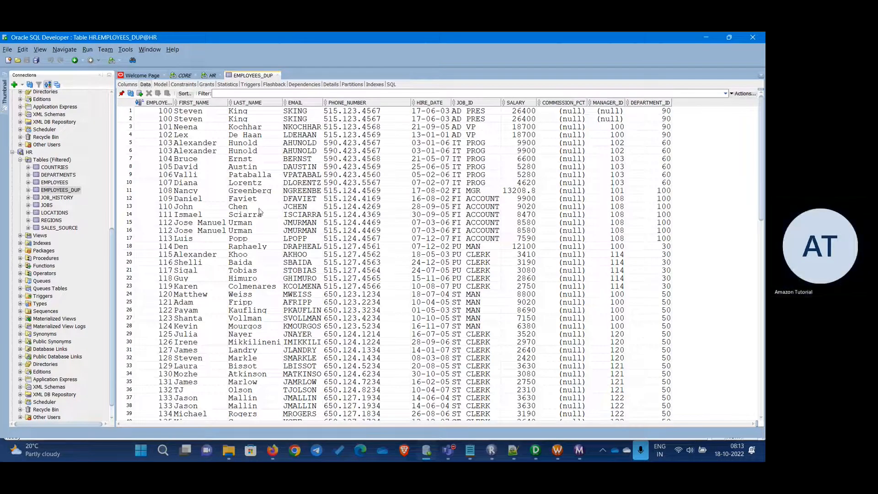
Examine the repeated employee records in EMPLOYEES_DUP, including rows 1, 5 and 6, and 37 and 38, comparing all their columns.
{"action": "left_click_drag", "start_coordinate": [160, 111], "coordinate": [656, 114]}
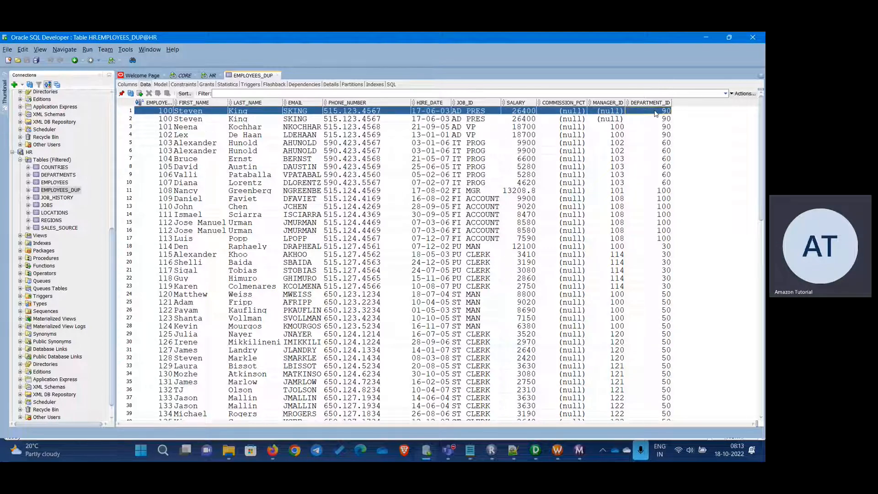
{"action": "left_click", "coordinate": [157, 143]}
{"action": "left_click_drag", "start_coordinate": [157, 148], "coordinate": [658, 153]}
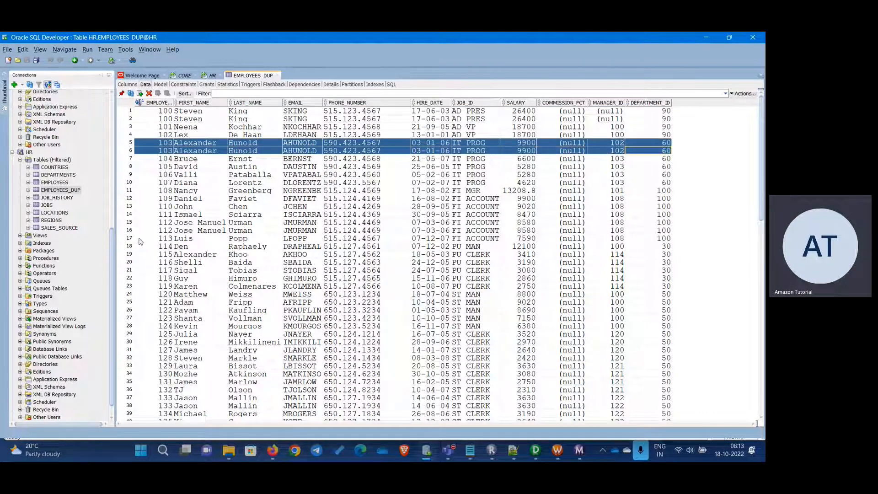
{"action": "scroll", "coordinate": [166, 275], "scroll_direction": "down", "scroll_amount": 4}
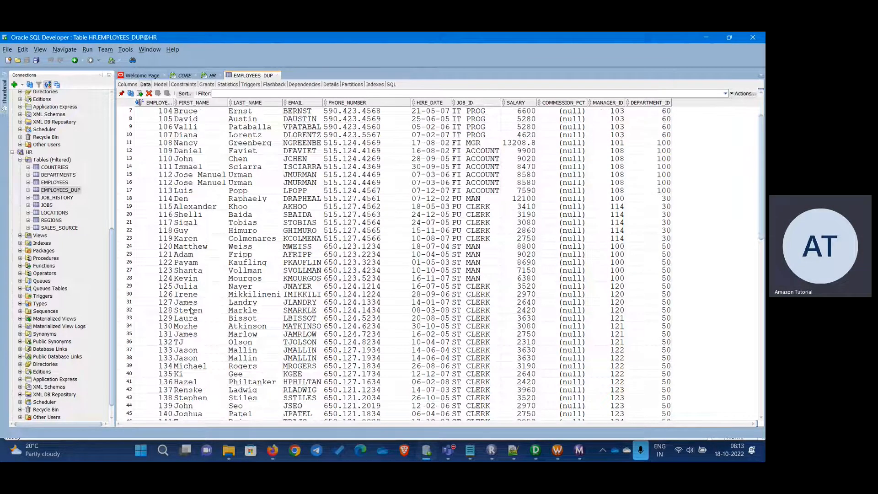
{"action": "left_click_drag", "start_coordinate": [141, 311], "coordinate": [661, 309]}
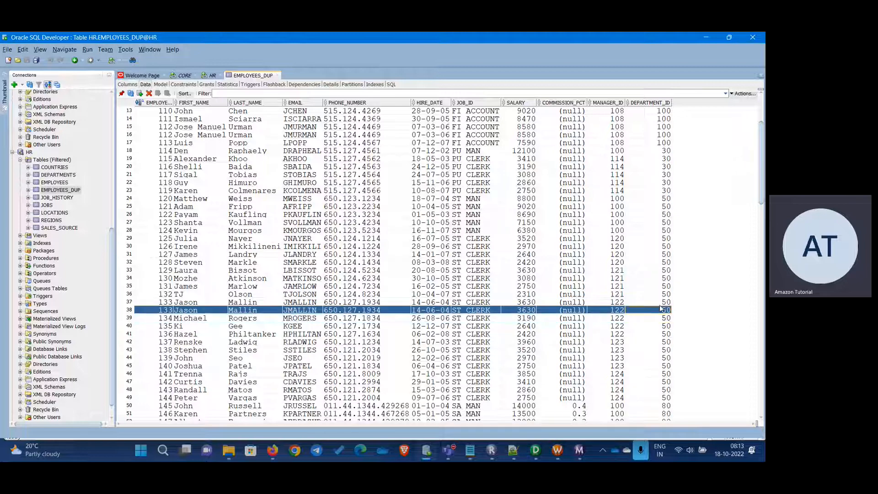
{"action": "left_click", "coordinate": [661, 311]}
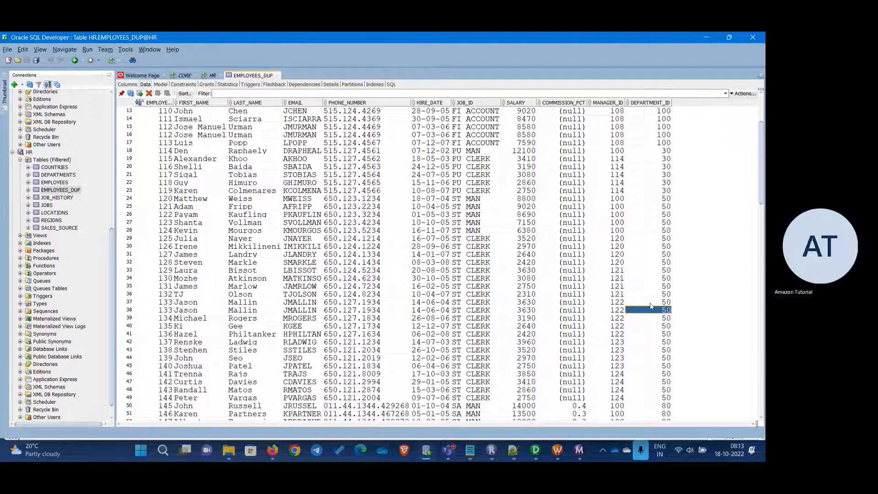
{"action": "left_click_drag", "start_coordinate": [164, 304], "coordinate": [662, 303]}
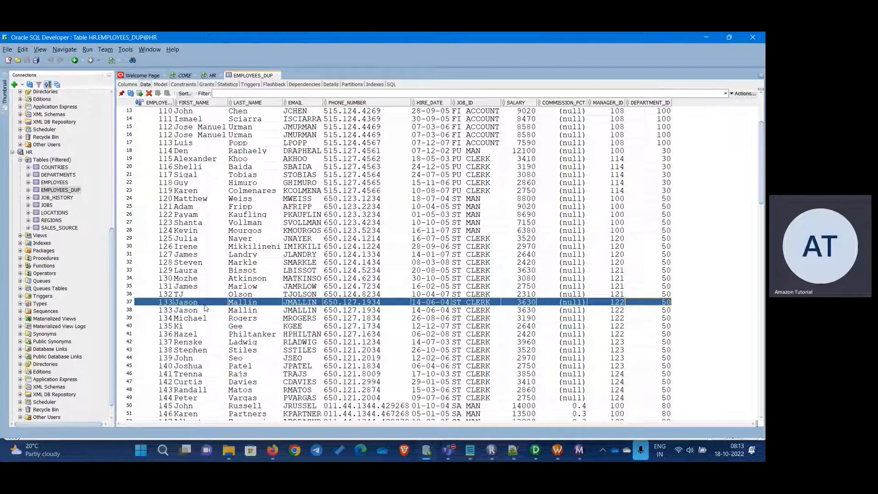
Replace the LAST_NAME value in row 37 of EMPLOYEES_DUP with a different last name from the one in row 38.
{"action": "double_click", "coordinate": [218, 300]}
{"action": "left_click", "coordinate": [253, 302]}
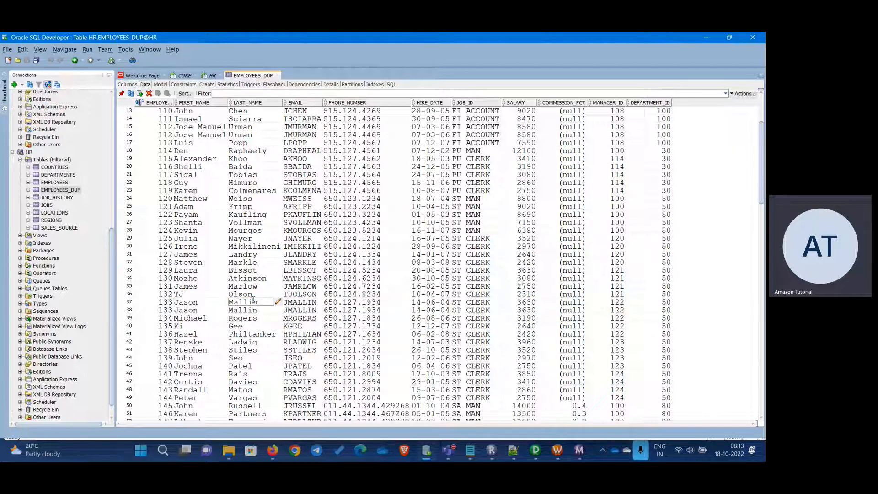
{"action": "left_click", "coordinate": [262, 301]}
{"action": "left_click", "coordinate": [260, 302]}
{"action": "left_click_drag", "start_coordinate": [266, 304], "coordinate": [232, 304]}
{"action": "key", "text": "BackSpace"}
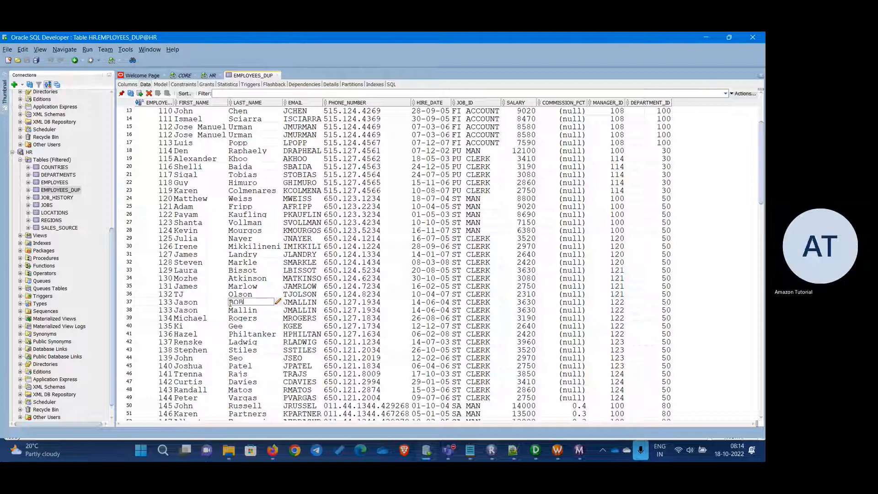
{"action": "key", "text": "Return"}
{"action": "left_click", "coordinate": [300, 311]}
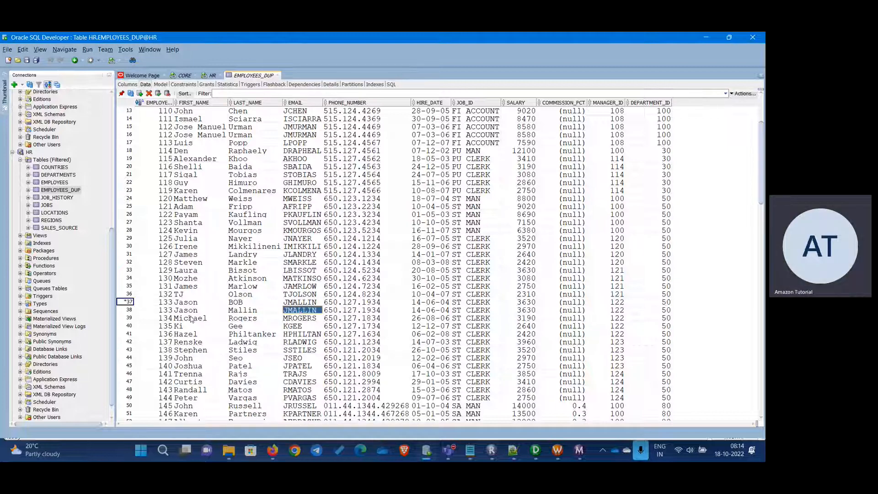
Compare rows 37 and 38 of EMPLOYEES_DUP column by column, focusing on the first and last names.
{"action": "left_click_drag", "start_coordinate": [157, 302], "coordinate": [331, 312]}
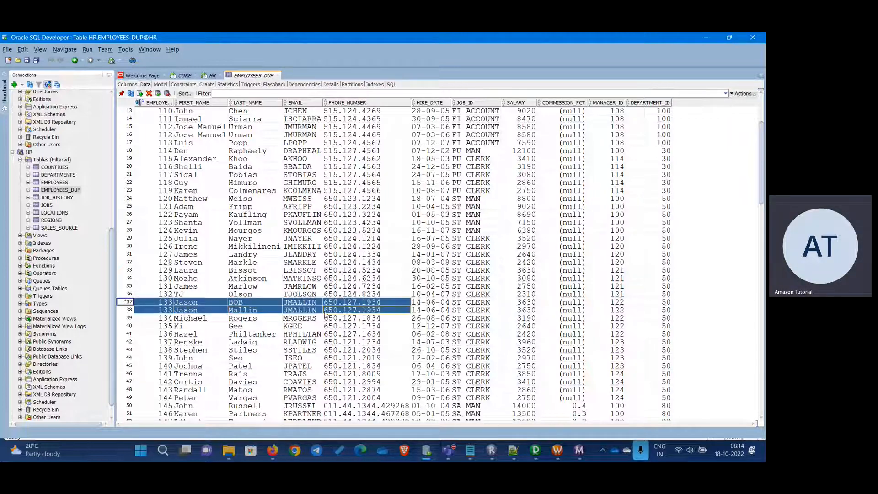
{"action": "left_click", "coordinate": [329, 311]}
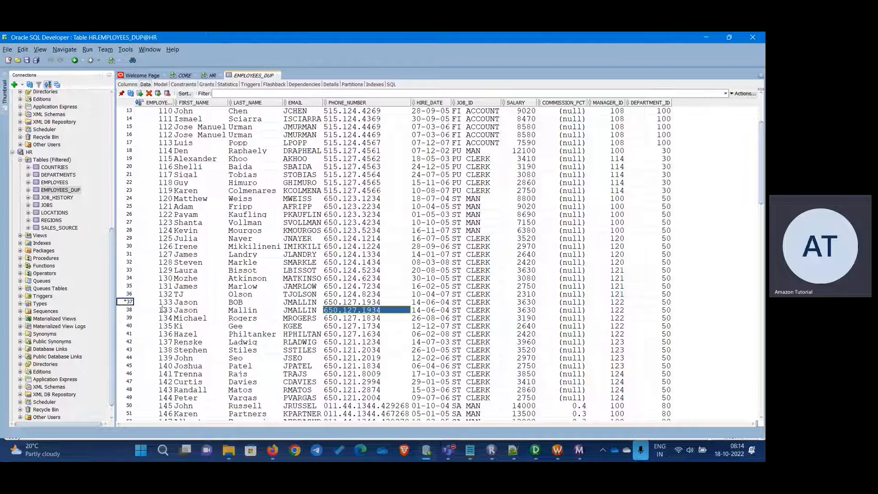
{"action": "left_click_drag", "start_coordinate": [178, 303], "coordinate": [211, 312]}
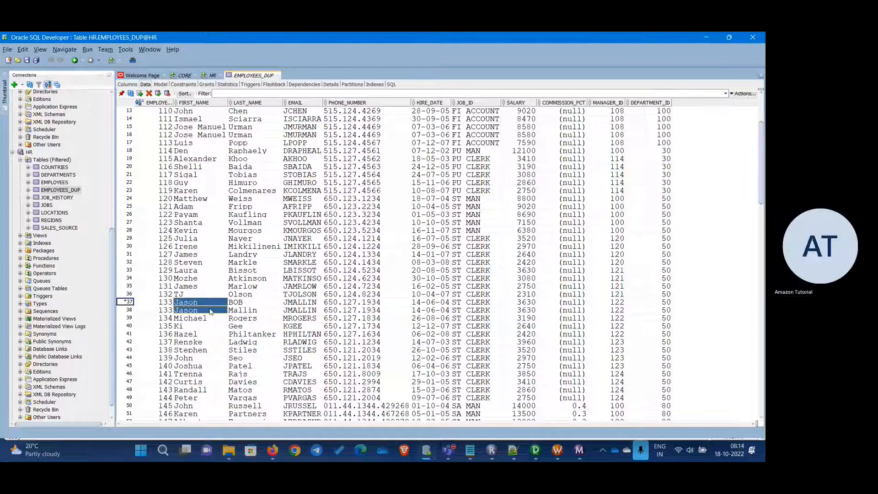
{"action": "left_click", "coordinate": [196, 312]}
{"action": "left_click", "coordinate": [253, 313]}
{"action": "left_click", "coordinate": [219, 303]}
{"action": "left_click", "coordinate": [206, 311]}
{"action": "left_click", "coordinate": [241, 303]}
{"action": "left_click", "coordinate": [240, 310]}
{"action": "left_click", "coordinate": [238, 302]}
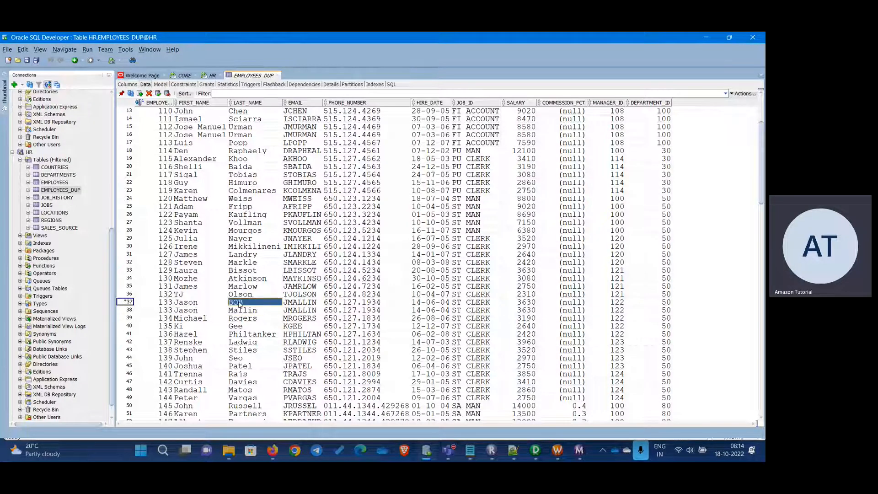
{"action": "left_click", "coordinate": [239, 311]}
{"action": "left_click_drag", "start_coordinate": [155, 311], "coordinate": [704, 281]}
{"action": "left_click", "coordinate": [666, 310]}
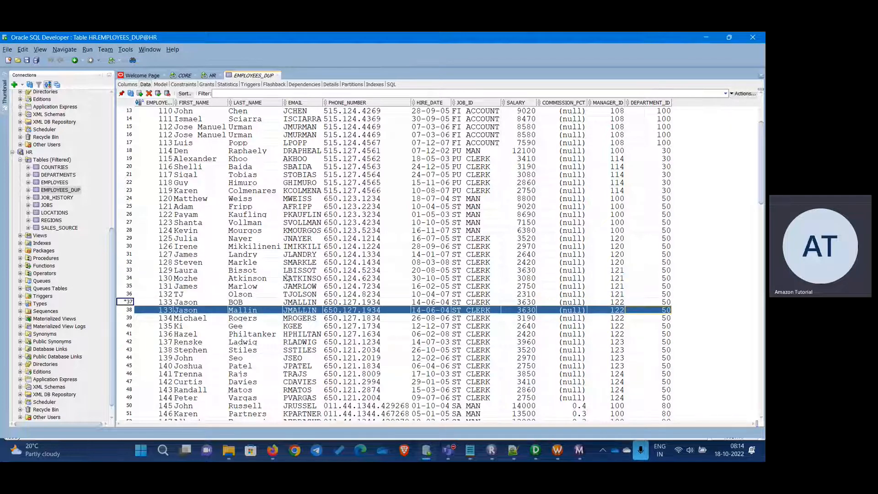
Mark the repeated employee record in row 2 of EMPLOYEES_DUP for deletion.
{"action": "left_click", "coordinate": [260, 216]}
{"action": "scroll", "coordinate": [243, 175], "scroll_direction": "up", "scroll_amount": 4}
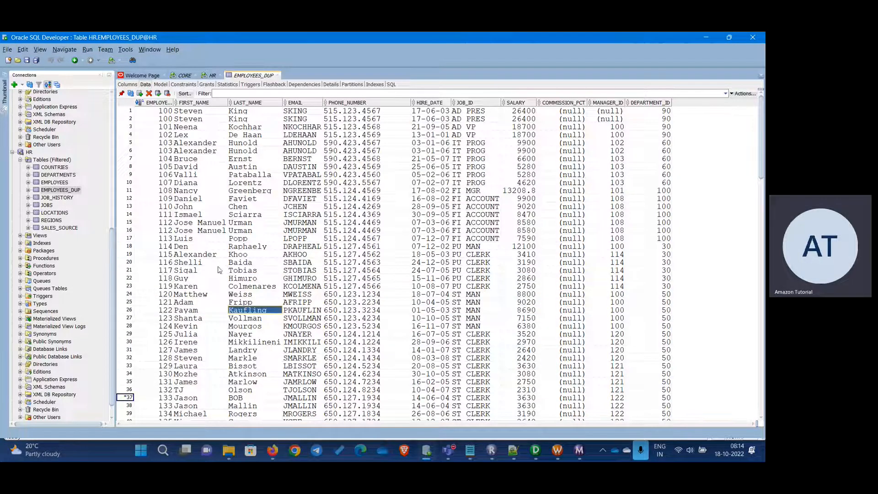
{"action": "left_click_drag", "start_coordinate": [167, 111], "coordinate": [208, 122]}
{"action": "left_click", "coordinate": [208, 122]}
{"action": "right_click", "coordinate": [280, 164]}
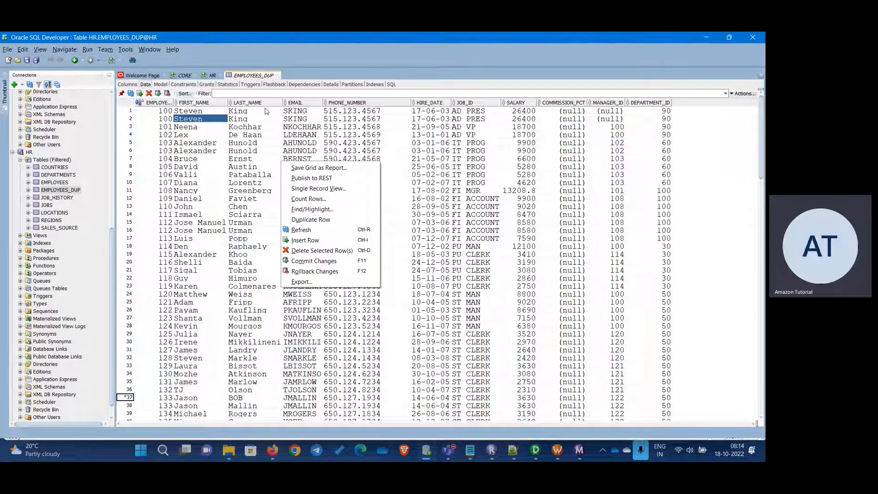
{"action": "left_click", "coordinate": [150, 94]}
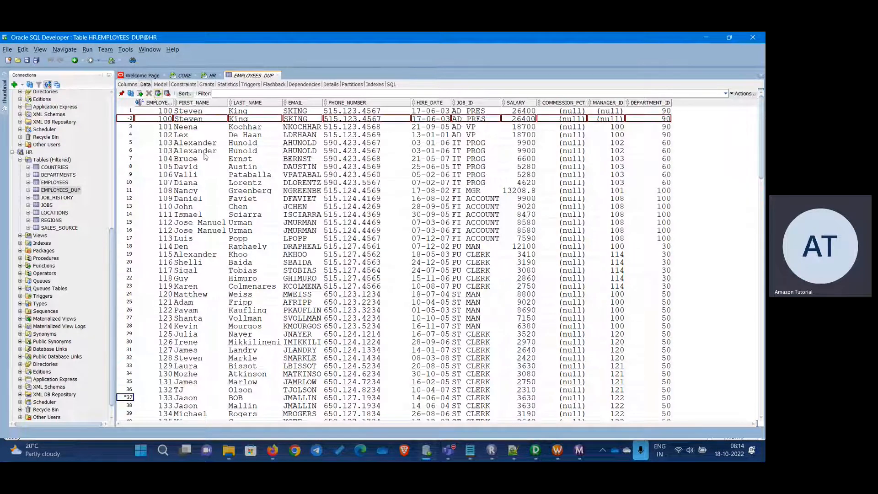
{"action": "left_click", "coordinate": [219, 167]}
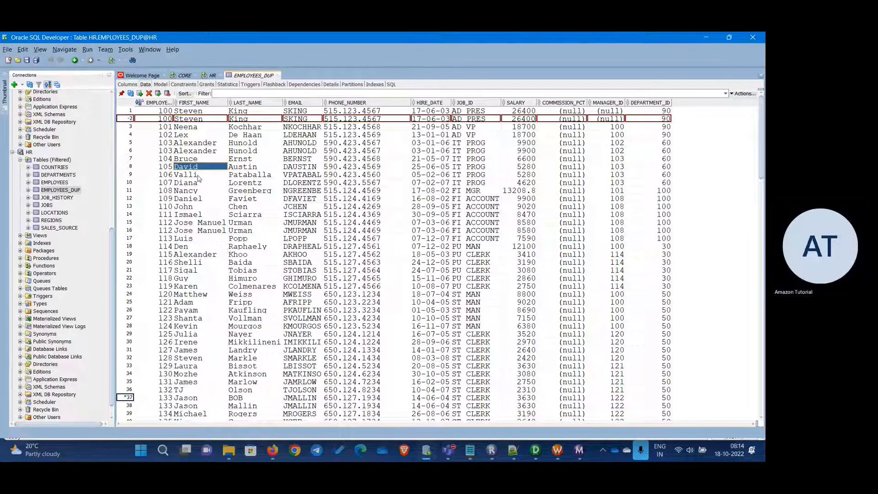
Close the EMPLOYEES_DUP table discarding its uncommitted changes, and reopen it showing its data.
{"action": "left_click", "coordinate": [278, 75]}
{"action": "left_click", "coordinate": [398, 251]}
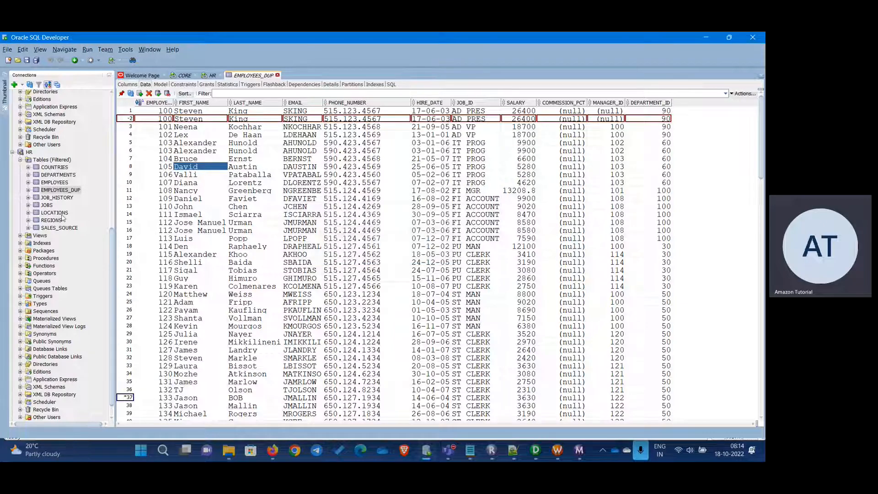
{"action": "left_click", "coordinate": [60, 190]}
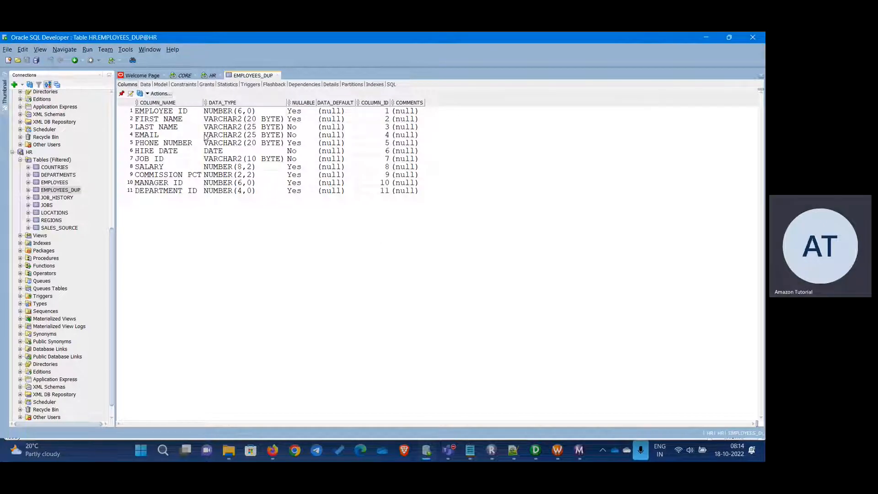
{"action": "left_click", "coordinate": [142, 76]}
{"action": "left_click", "coordinate": [247, 75]}
{"action": "left_click", "coordinate": [147, 85]}
Count the rows in EMPLOYEES_DUP and look over its first and last names.
{"action": "right_click", "coordinate": [290, 212]}
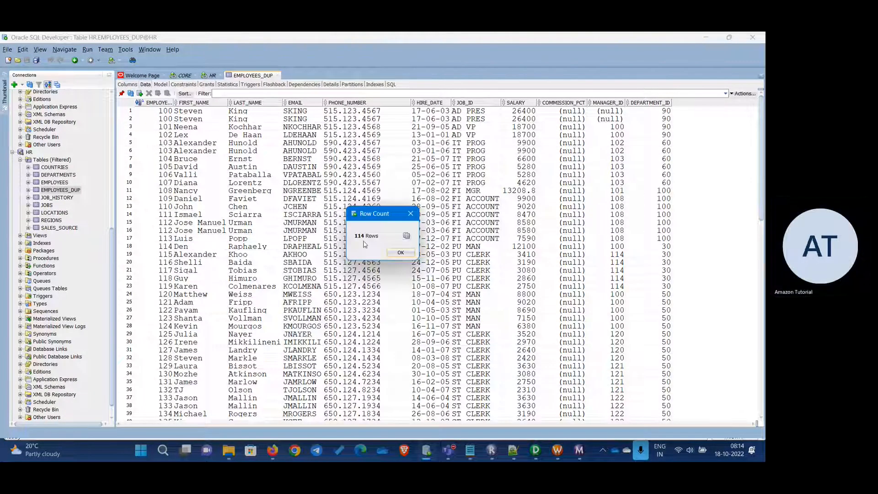
{"action": "left_click", "coordinate": [401, 253]}
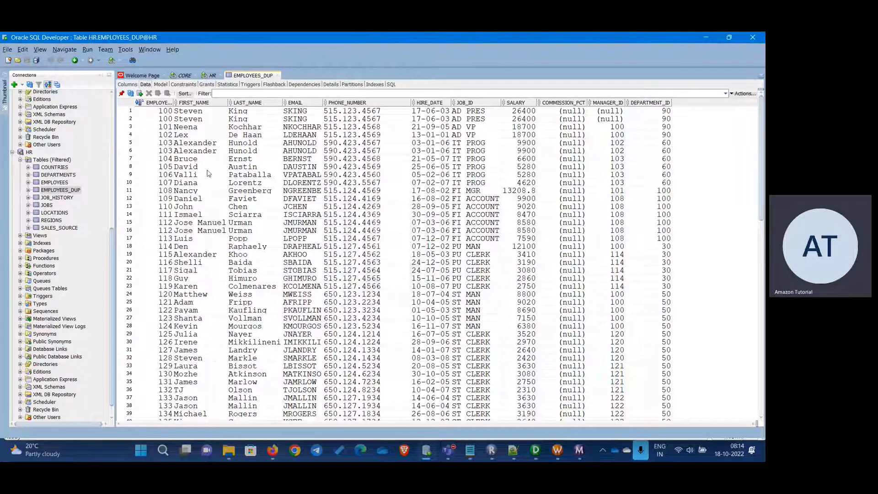
{"action": "left_click_drag", "start_coordinate": [188, 120], "coordinate": [190, 391]}
{"action": "left_click", "coordinate": [253, 270]}
{"action": "left_click_drag", "start_coordinate": [238, 159], "coordinate": [243, 310]}
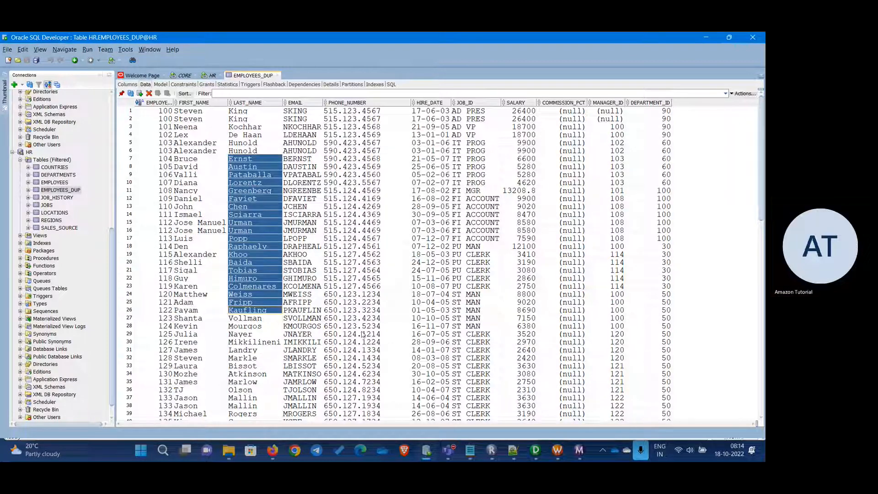
Check the latest session run's details in PowerCenter Workflow Monitor, and return to the EMPLOYEES_DUP data in Oracle SQL Developer.
{"action": "left_click", "coordinate": [539, 456]}
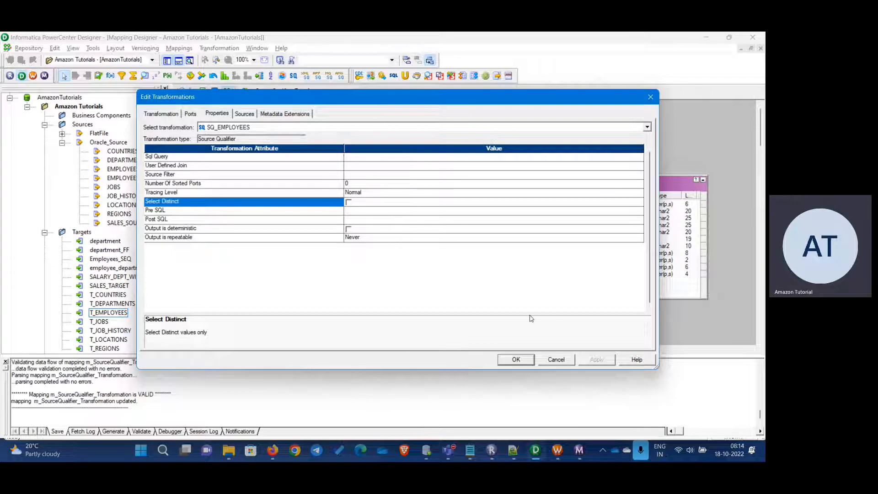
{"action": "left_click", "coordinate": [574, 453]}
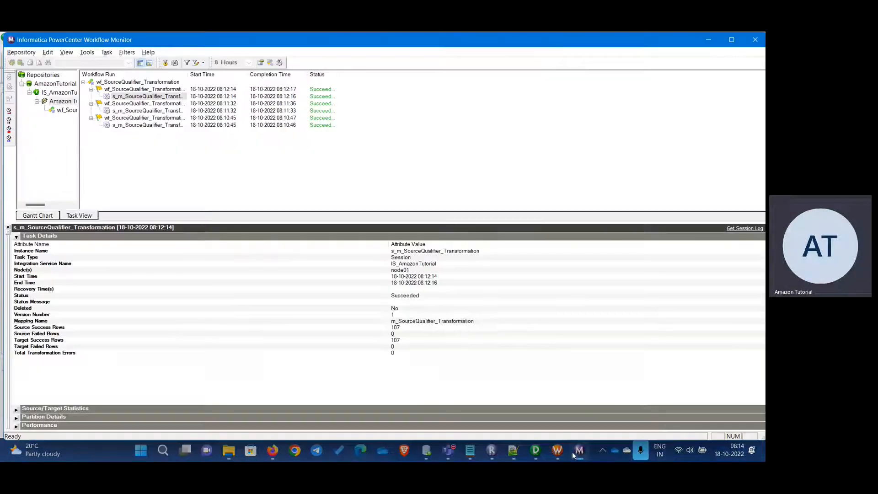
{"action": "left_click", "coordinate": [428, 452]}
{"action": "left_click_drag", "start_coordinate": [187, 110], "coordinate": [227, 272]}
{"action": "left_click", "coordinate": [219, 226]}
{"action": "key", "text": "alt+Tab"}
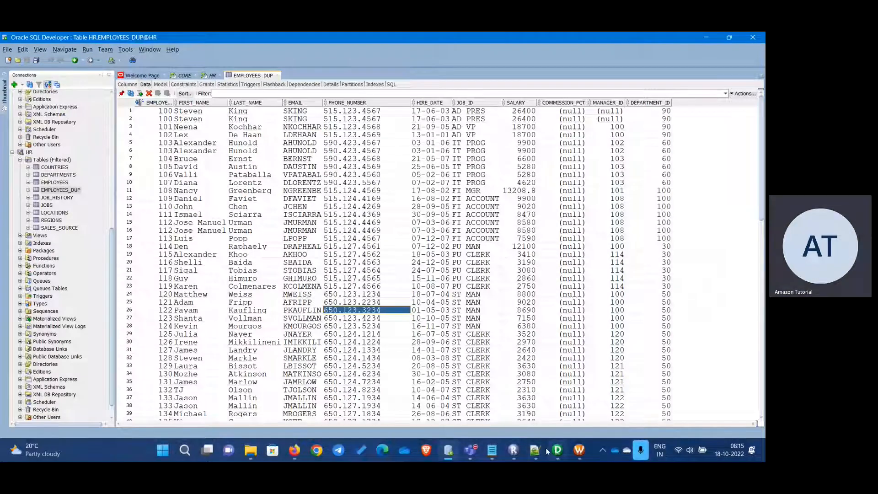
In PowerCenter Designer, close the SQ_EMPLOYEES properties and delete the EMPLOYEES source definition and its source qualifier from the mapping.
{"action": "mouse_move", "coordinate": [512, 457]}
{"action": "left_click", "coordinate": [556, 454]}
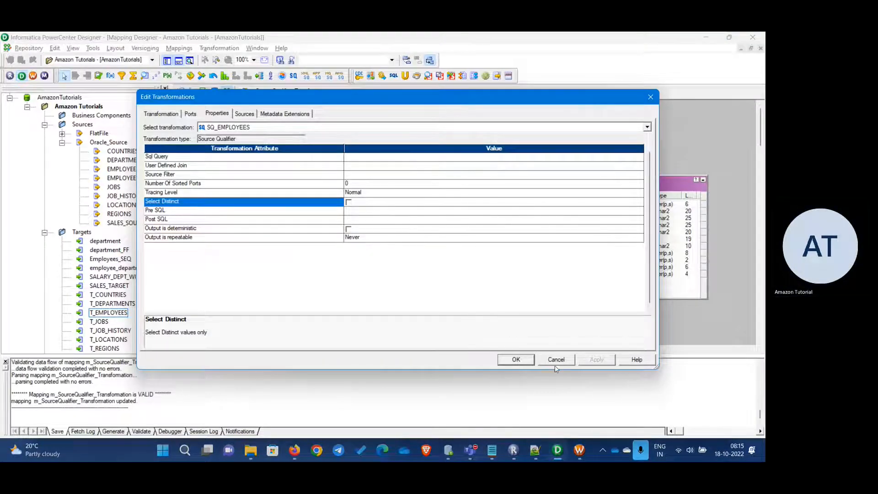
{"action": "left_click", "coordinate": [516, 359]}
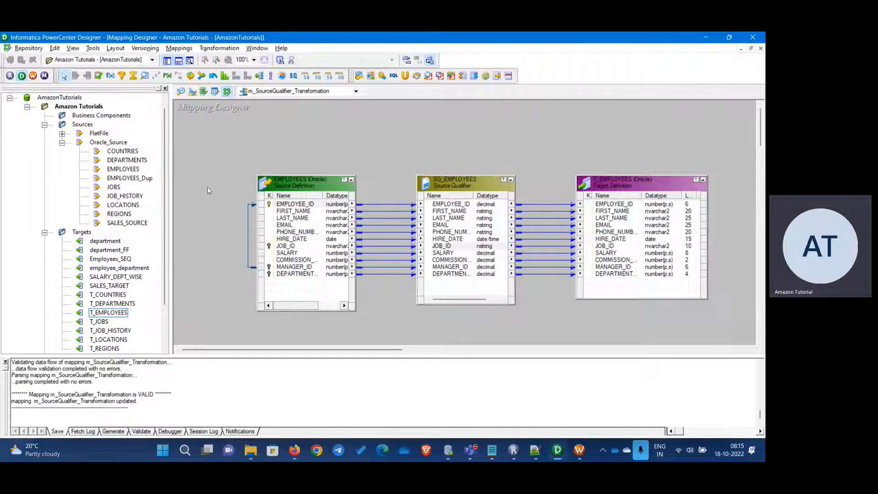
{"action": "left_click", "coordinate": [304, 185]}
{"action": "left_click", "coordinate": [427, 182]}
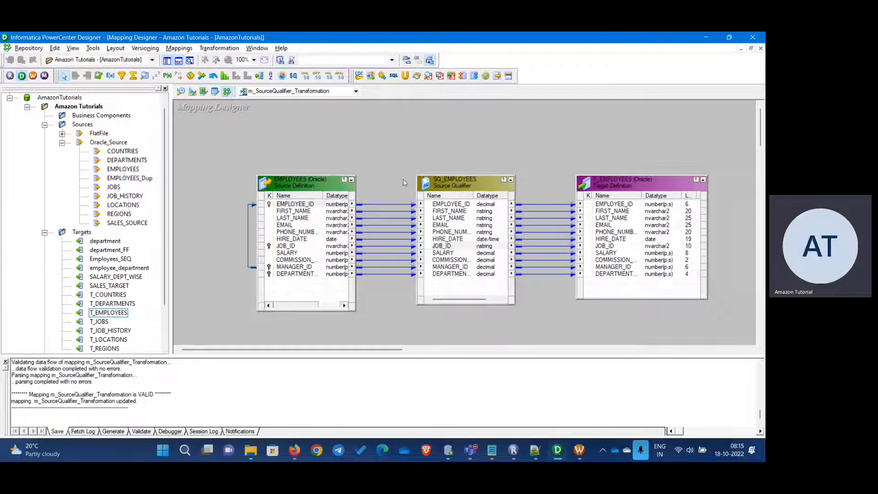
{"action": "left_click_drag", "start_coordinate": [283, 144], "coordinate": [489, 305]}
{"action": "key", "text": "Delete"}
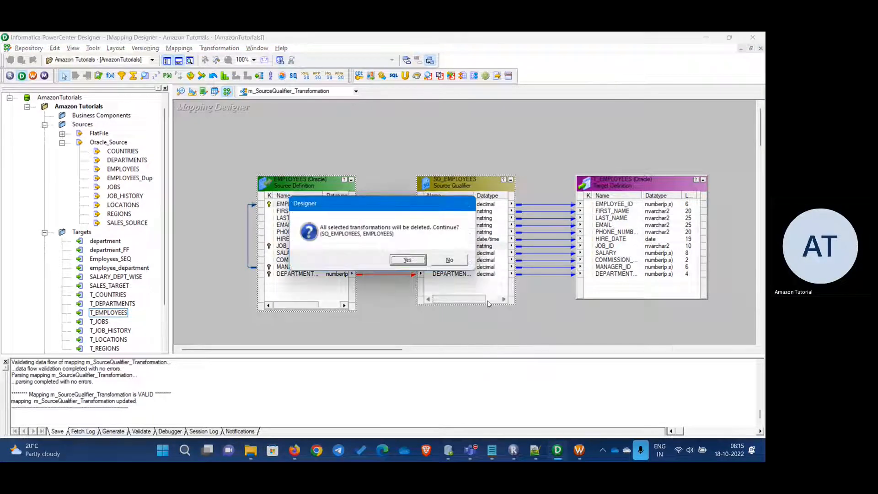
{"action": "left_click", "coordinate": [407, 260]}
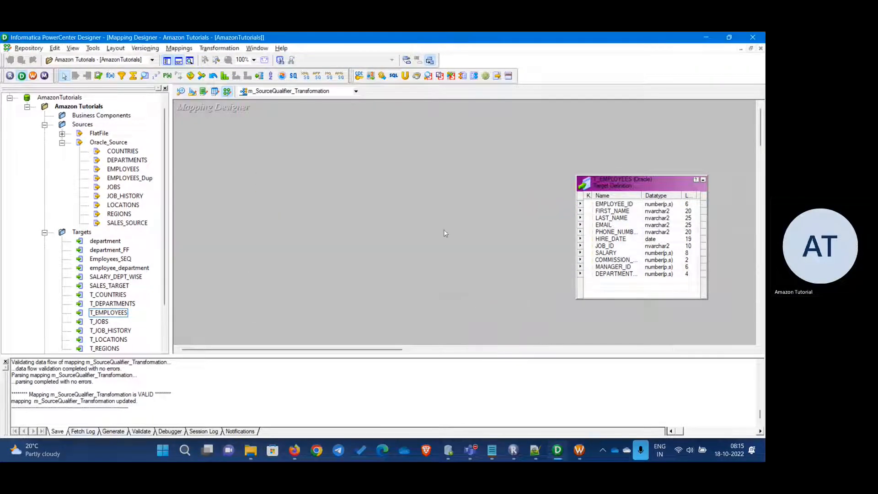
Add the EMPLOYEES_Dup source to the mapping, then arrange and enlarge it and its source qualifier so all ports show.
{"action": "left_click_drag", "start_coordinate": [129, 178], "coordinate": [253, 176]}
{"action": "left_click_drag", "start_coordinate": [338, 188], "coordinate": [451, 189]}
{"action": "left_click_drag", "start_coordinate": [282, 172], "coordinate": [281, 164]}
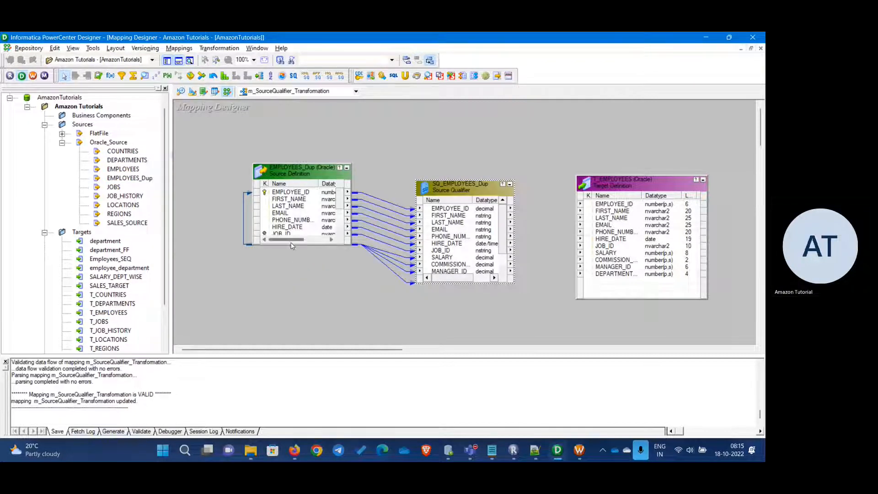
{"action": "left_click_drag", "start_coordinate": [291, 245], "coordinate": [293, 311]}
{"action": "left_click_drag", "start_coordinate": [302, 171], "coordinate": [270, 169]}
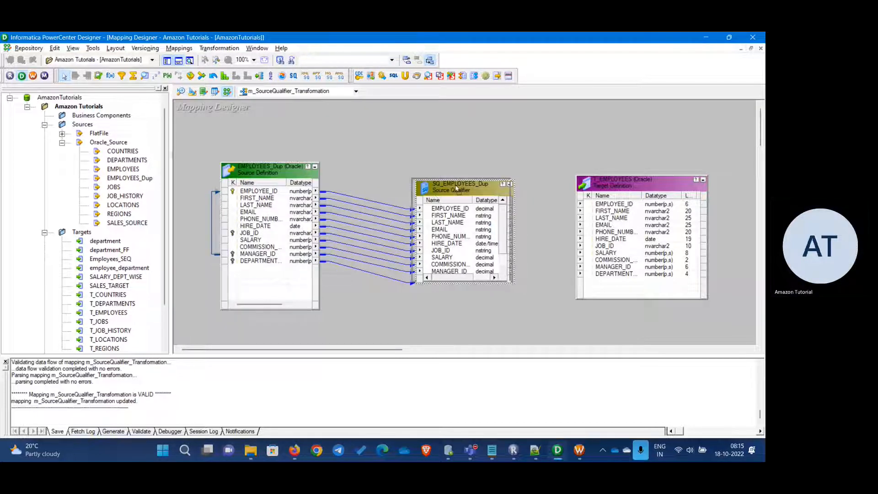
{"action": "left_click_drag", "start_coordinate": [435, 198], "coordinate": [416, 181]}
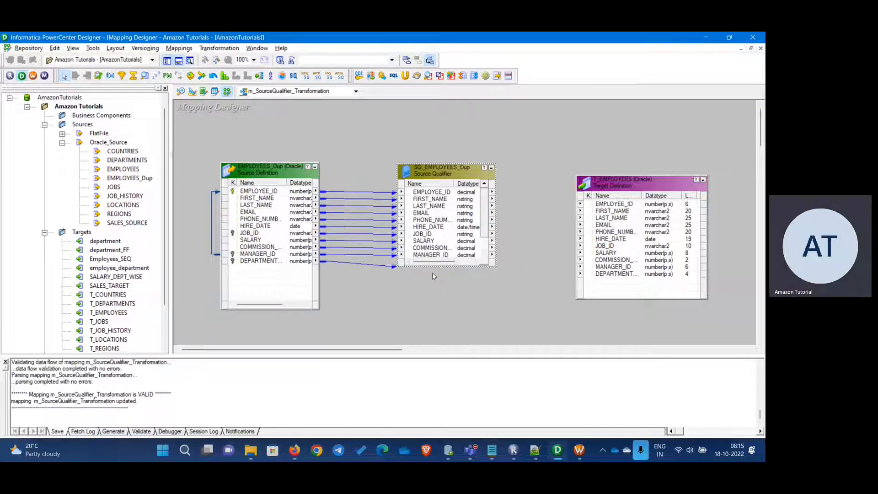
{"action": "left_click_drag", "start_coordinate": [429, 267], "coordinate": [429, 328]}
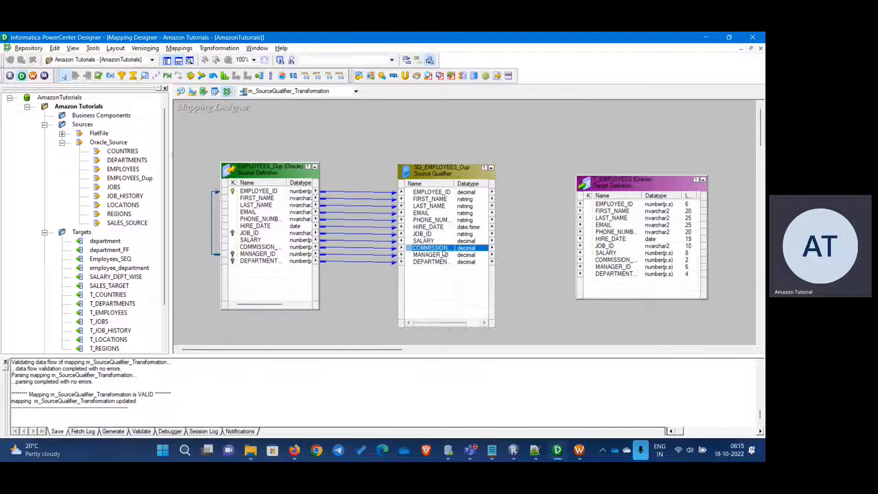
Link all ports of the SQ_EMPLOYEES_Dup source qualifier to the matching columns of the T_EMPLOYEES target.
{"action": "left_click", "coordinate": [433, 206]}
{"action": "right_click", "coordinate": [428, 199]}
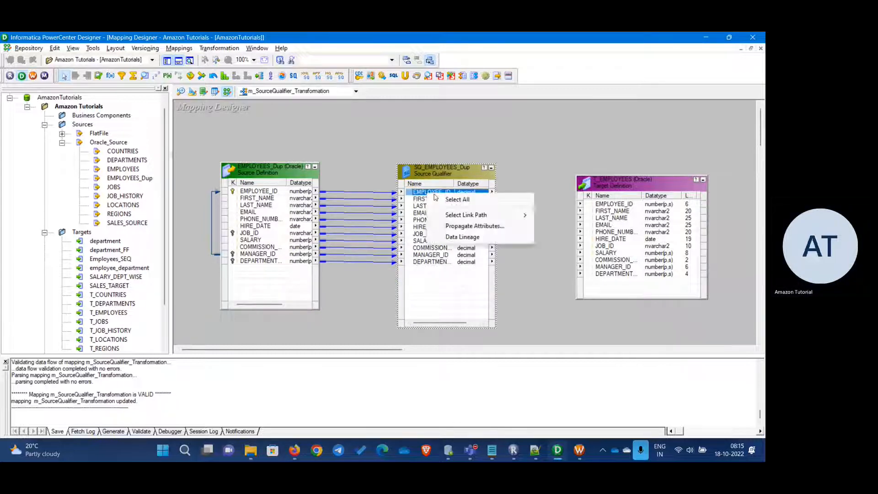
{"action": "left_click", "coordinate": [457, 198]}
{"action": "left_click_drag", "start_coordinate": [424, 199], "coordinate": [610, 207]}
{"action": "left_click", "coordinate": [542, 292]}
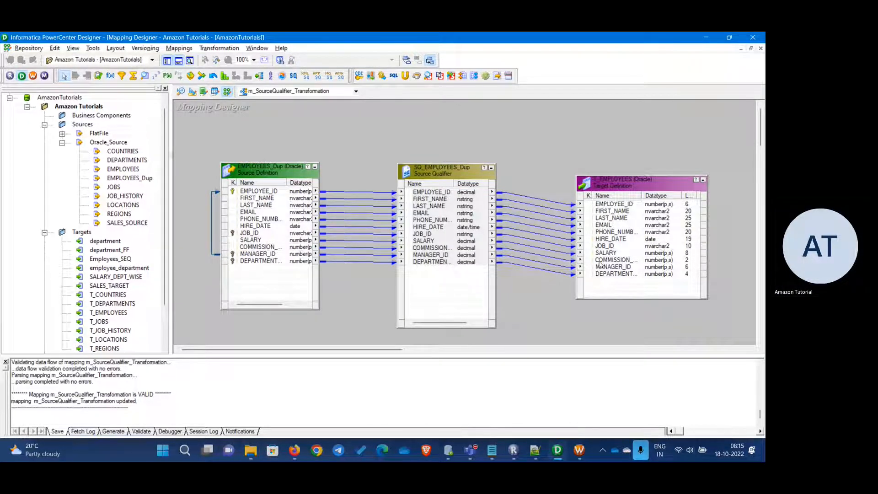
Enable Select Distinct in the properties of the SQ_EMPLOYEES_Dup source qualifier and apply the change.
{"action": "left_click", "coordinate": [420, 293]}
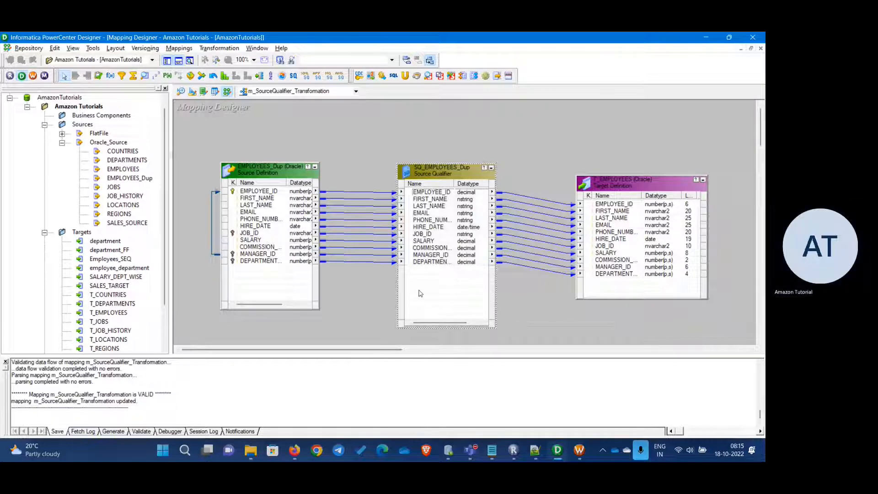
{"action": "double_click", "coordinate": [421, 293]}
{"action": "left_click", "coordinate": [223, 115]}
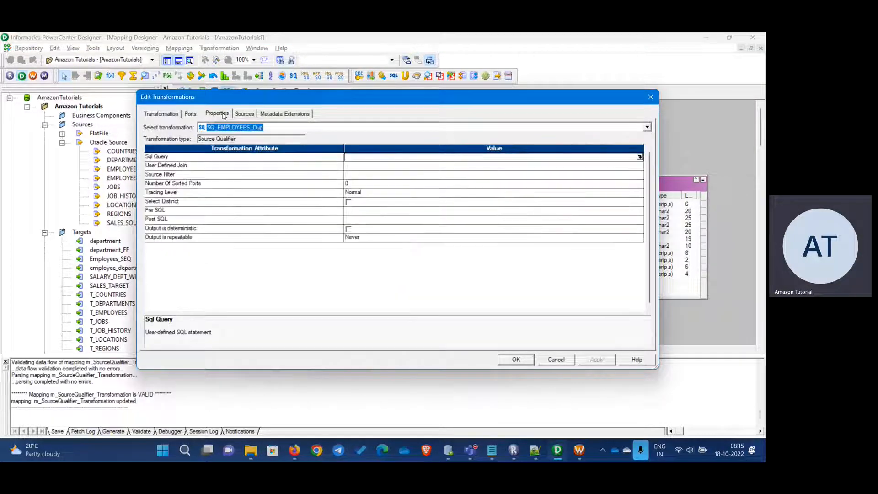
{"action": "left_click", "coordinate": [348, 203]}
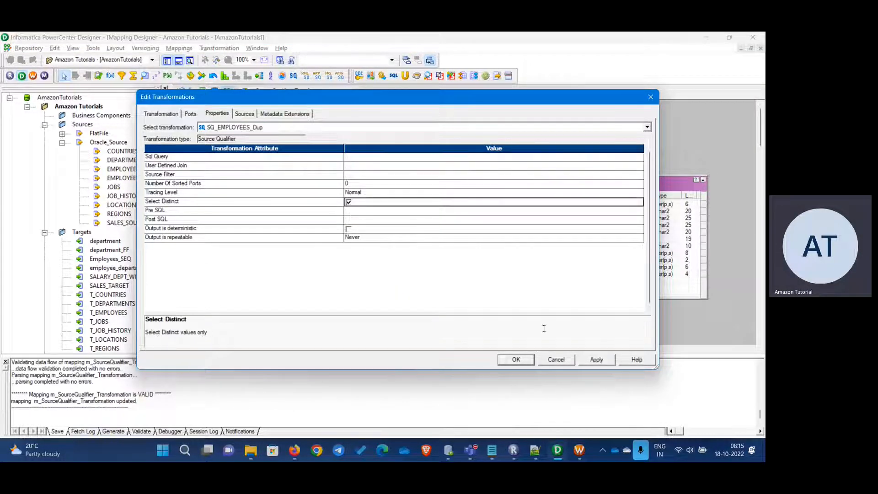
{"action": "left_click", "coordinate": [596, 360]}
{"action": "left_click", "coordinate": [516, 360]}
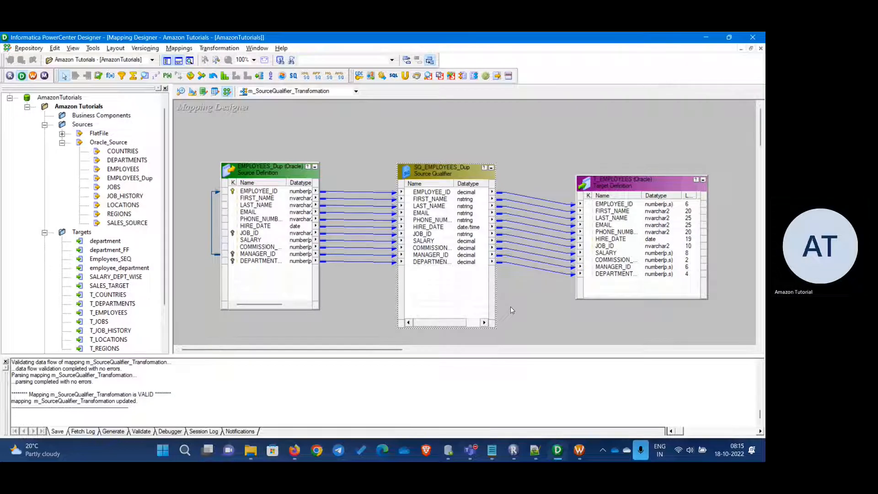
Reopen the SQ_EMPLOYEES_Dup source qualifier's properties to check its Select Distinct setting, then close them.
{"action": "double_click", "coordinate": [485, 280]}
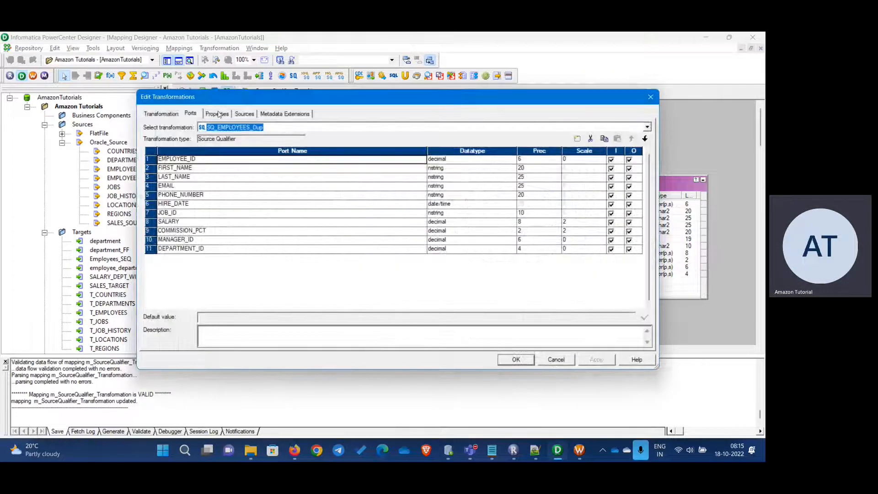
{"action": "left_click", "coordinate": [218, 114]}
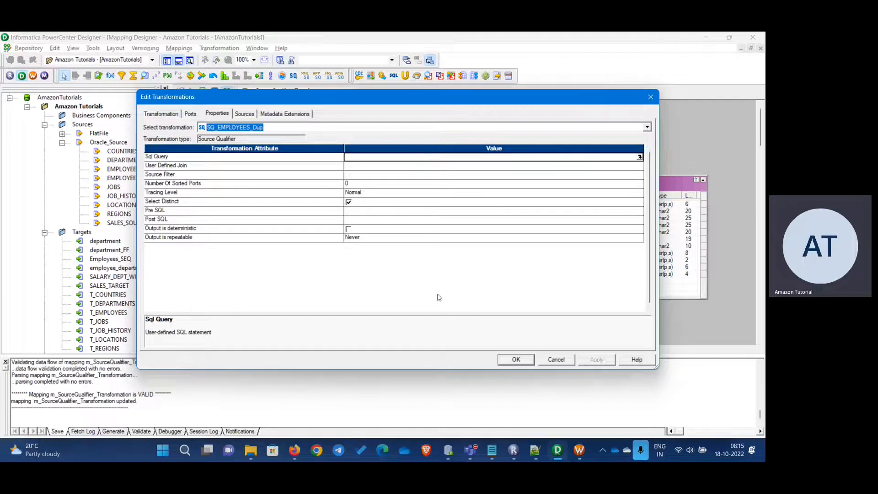
{"action": "left_click", "coordinate": [542, 361]}
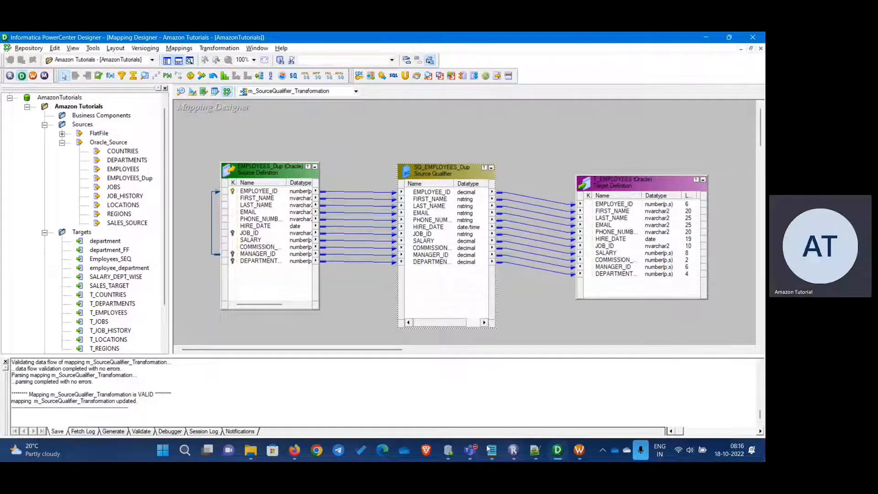
In Workflow Manager, refresh the mapping of the s_m_SourceQualifier_Transformation session, save, and start the wf_SourceQualifier_Transformation workflow.
{"action": "left_click", "coordinate": [578, 452]}
{"action": "right_click", "coordinate": [412, 192]}
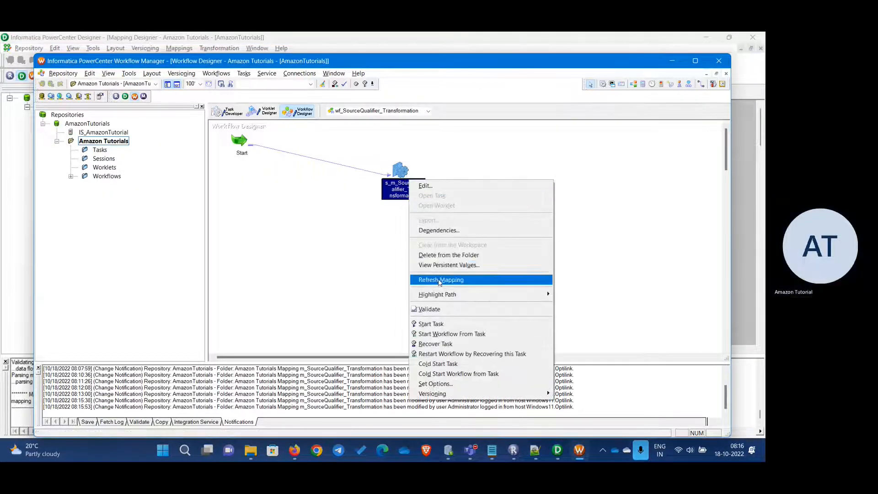
{"action": "left_click", "coordinate": [438, 279]}
{"action": "key", "text": "ctrl+s"}
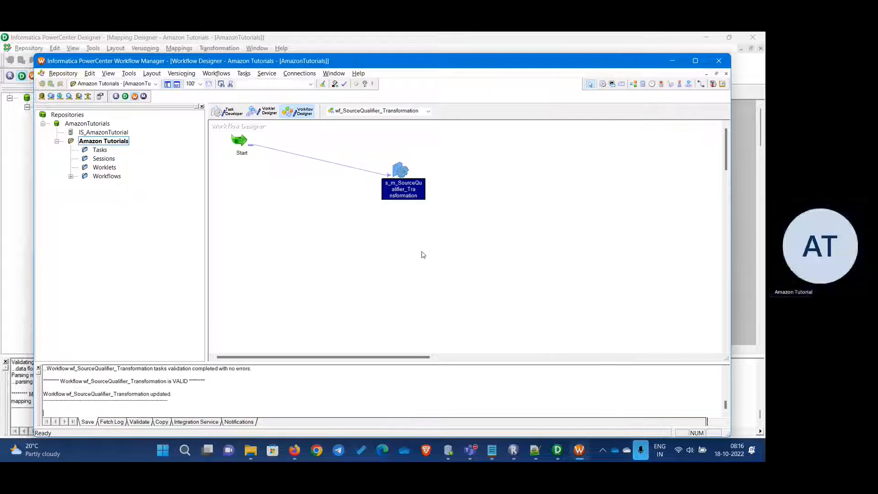
{"action": "right_click", "coordinate": [418, 241]}
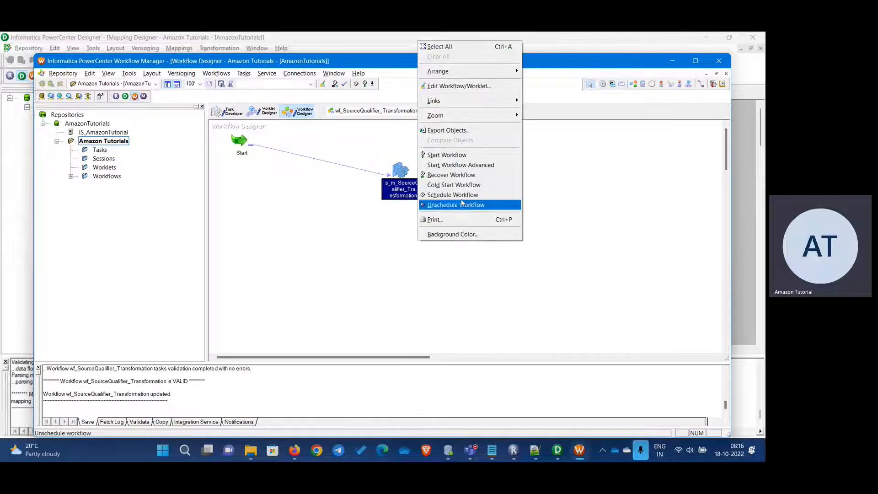
{"action": "left_click", "coordinate": [459, 157]}
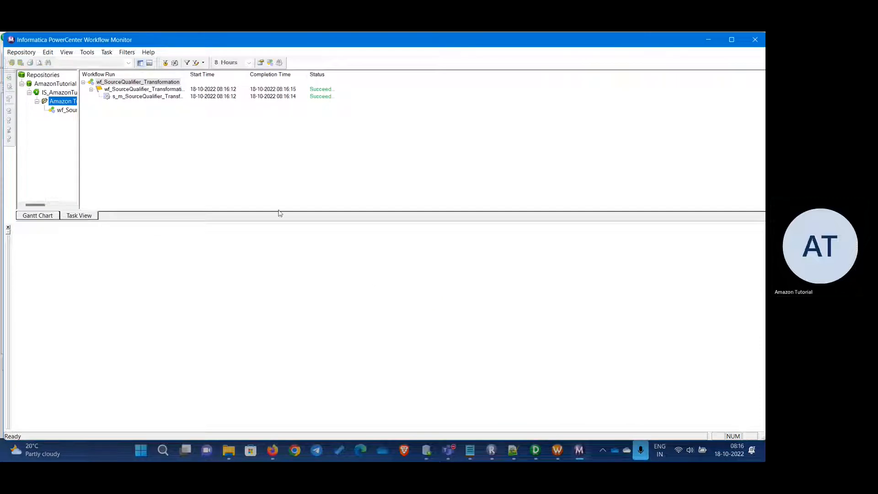
Check the source and target statistics of the s_m_SourceQualifier_Transformation session run in Workflow Monitor.
{"action": "left_click", "coordinate": [154, 97]}
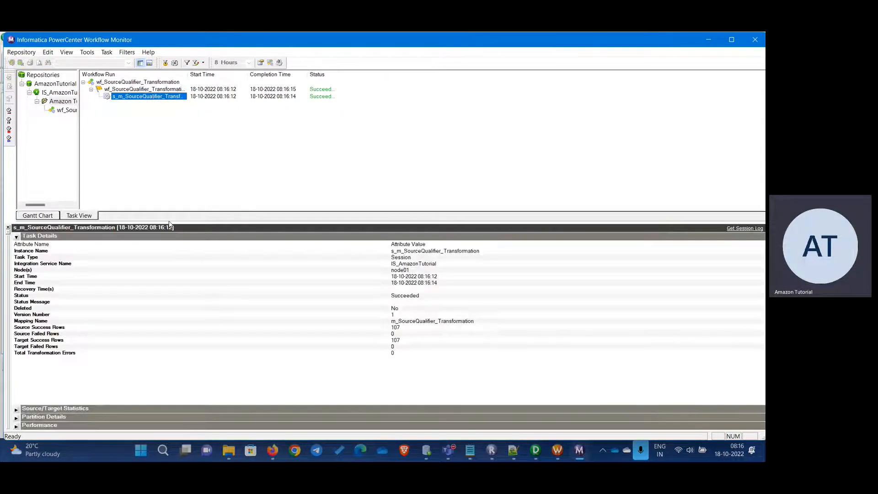
{"action": "left_click", "coordinate": [17, 237]}
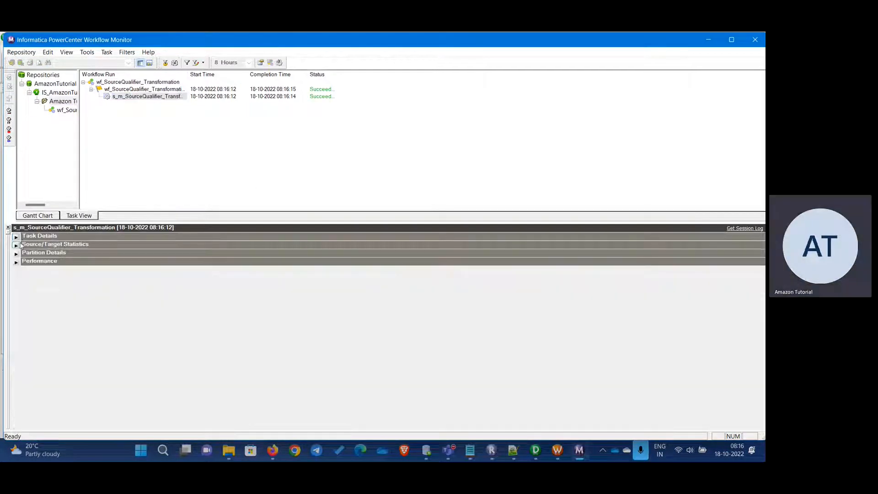
{"action": "left_click", "coordinate": [17, 244]}
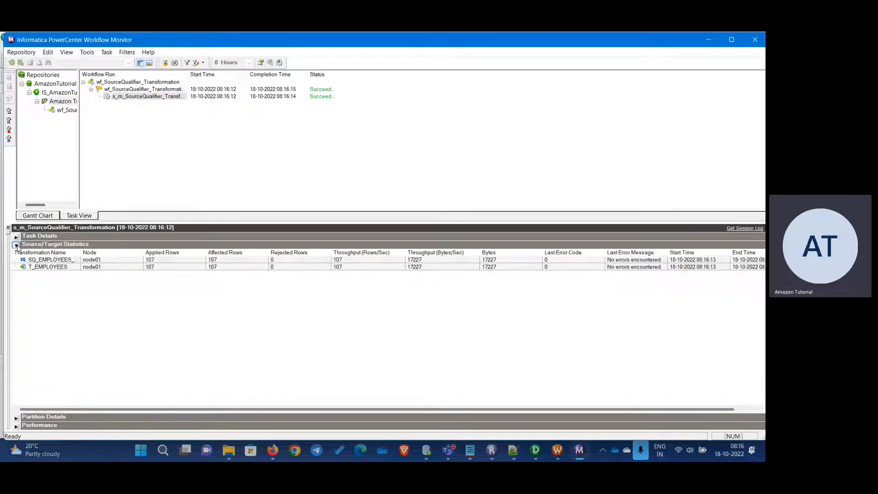
{"action": "left_click", "coordinate": [160, 313]}
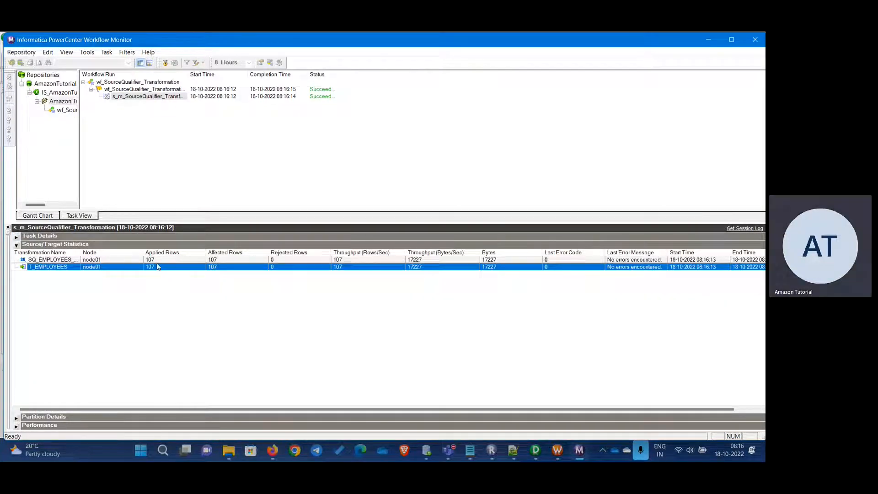
{"action": "key", "text": "Up"}
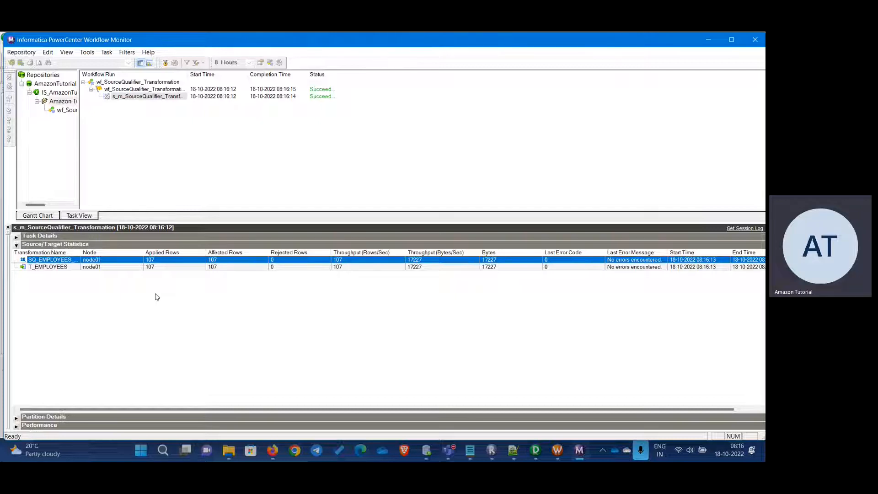
{"action": "left_click", "coordinate": [155, 268]}
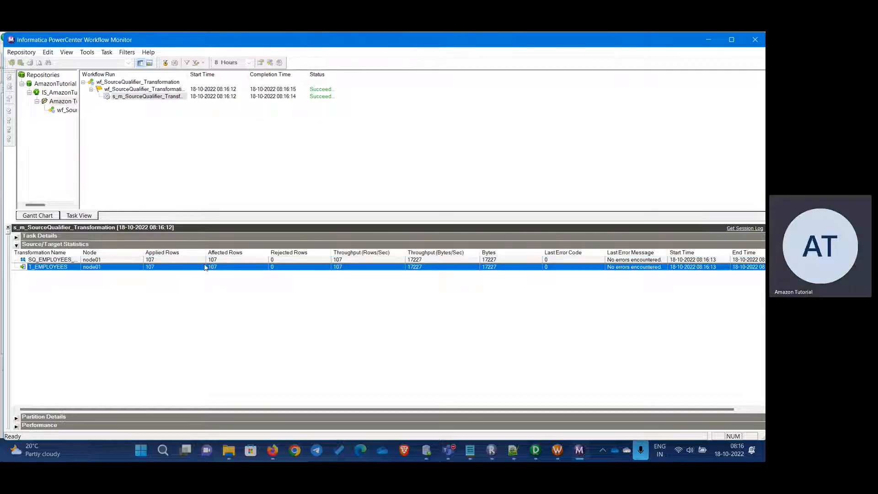
In SQL Developer, rerun the t_employees query on the CORE connection and count its rows, then close Workflow Monitor.
{"action": "left_click", "coordinate": [425, 454]}
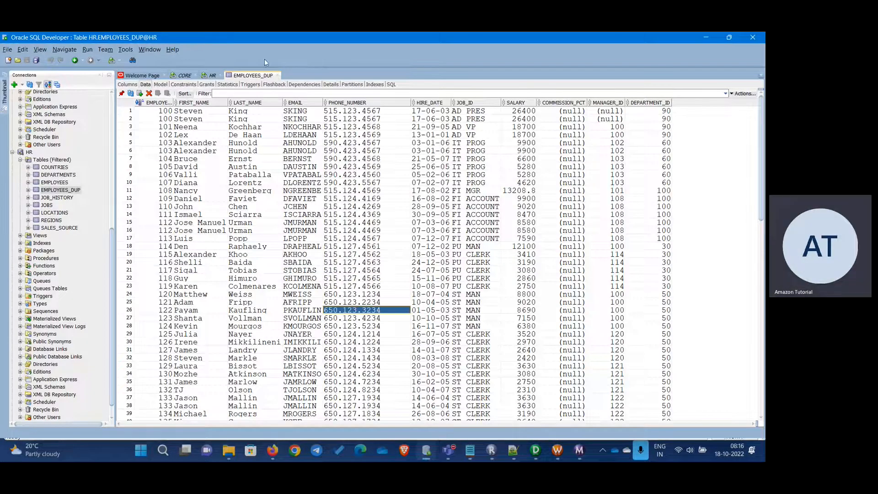
{"action": "left_click", "coordinate": [278, 75]}
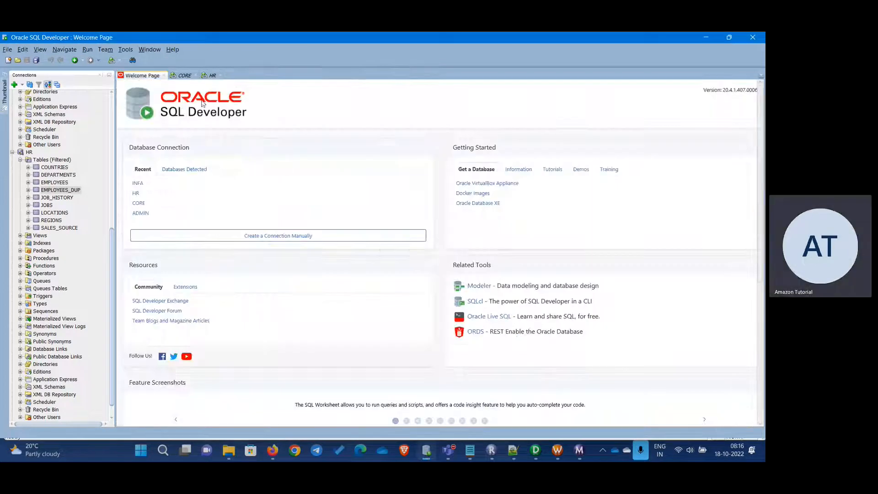
{"action": "left_click", "coordinate": [211, 75]}
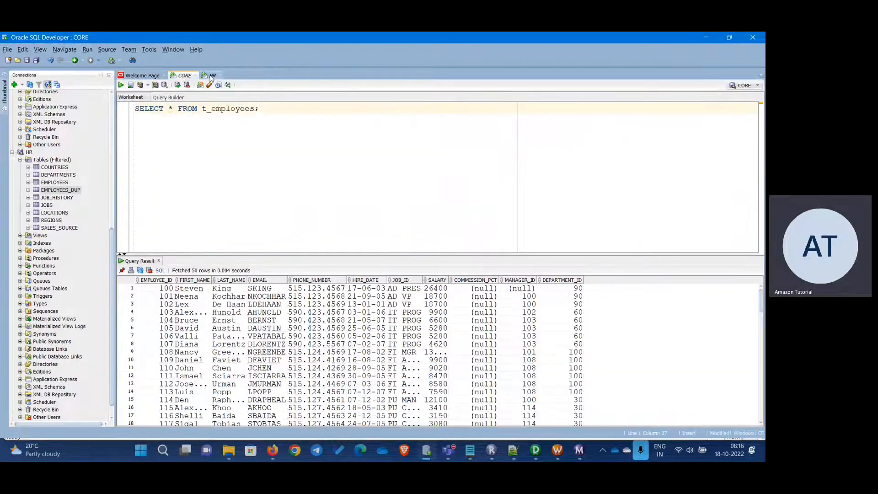
{"action": "left_click", "coordinate": [184, 75]}
{"action": "key", "text": "ctrl+Return"}
{"action": "right_click", "coordinate": [357, 319]}
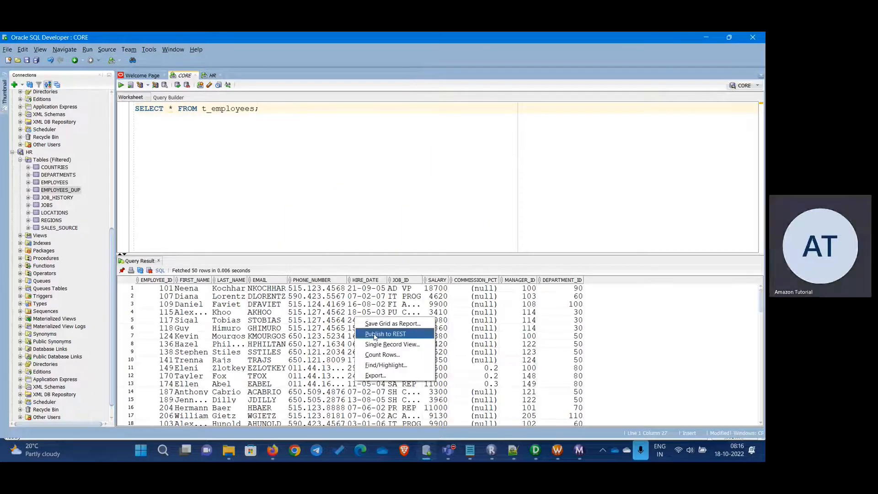
{"action": "left_click", "coordinate": [407, 355]}
{"action": "left_click", "coordinate": [399, 253]}
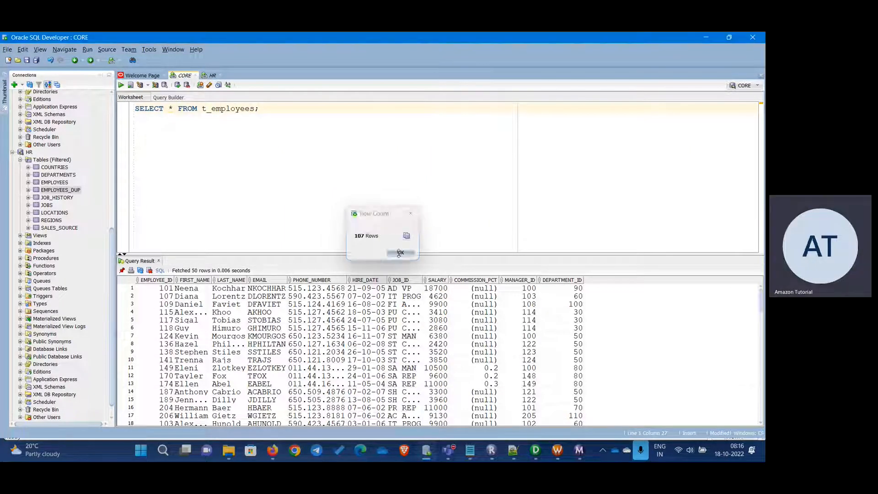
{"action": "key", "text": "alt+Tab"}
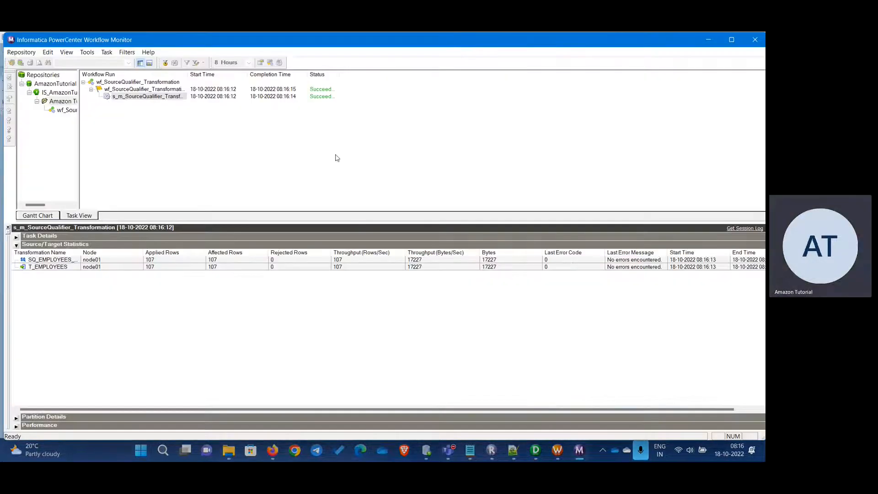
{"action": "left_click", "coordinate": [754, 40]}
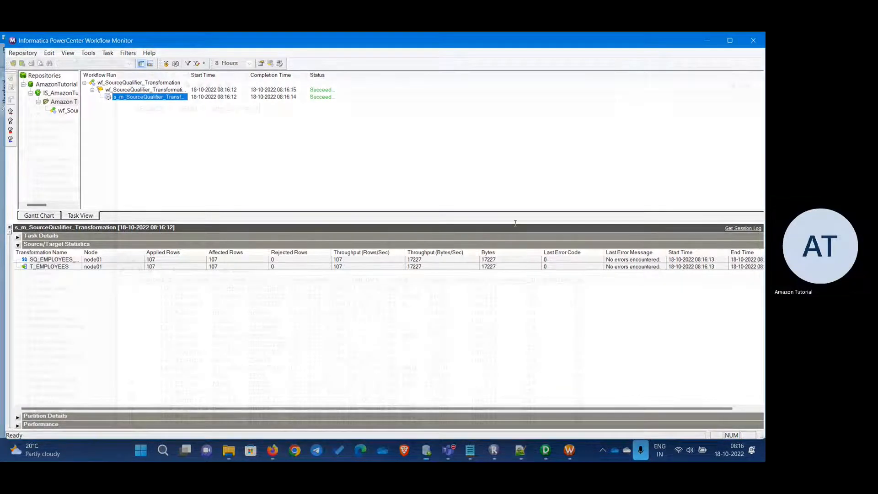
In Designer, examine the Pre SQL and Post SQL attributes of the SQ_EMPLOYEES_Dup source qualifier and view the Pre SQL editor.
{"action": "left_click", "coordinate": [561, 452]}
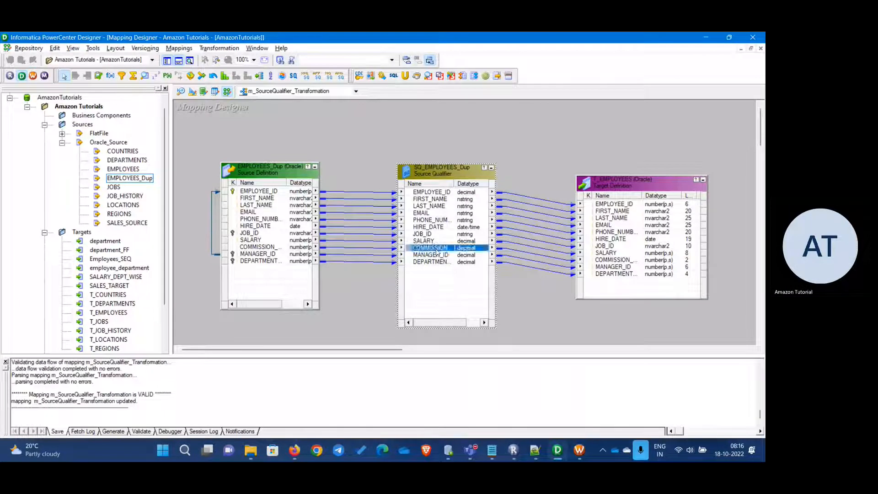
{"action": "double_click", "coordinate": [432, 237]}
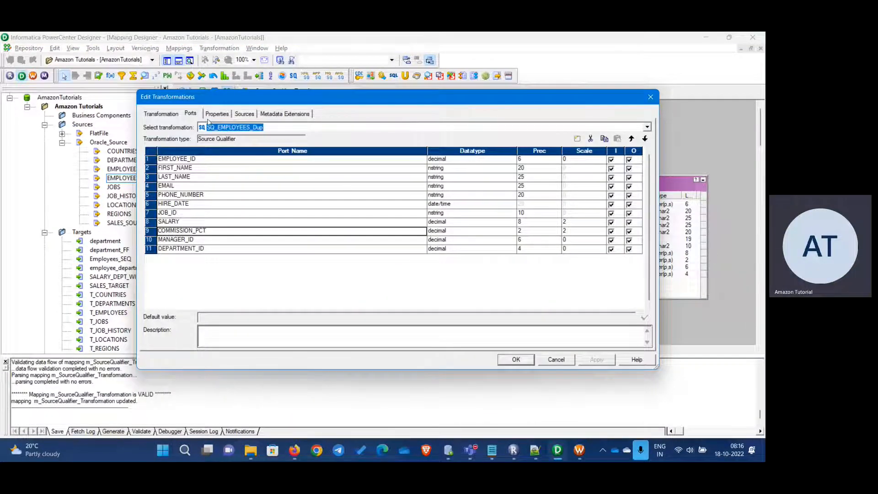
{"action": "left_click", "coordinate": [217, 114]}
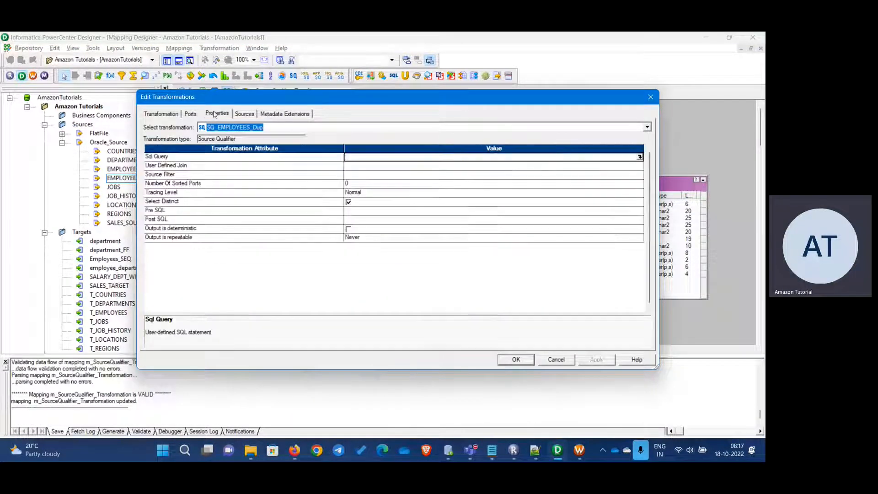
{"action": "left_click", "coordinate": [159, 212]}
{"action": "left_click", "coordinate": [157, 221]}
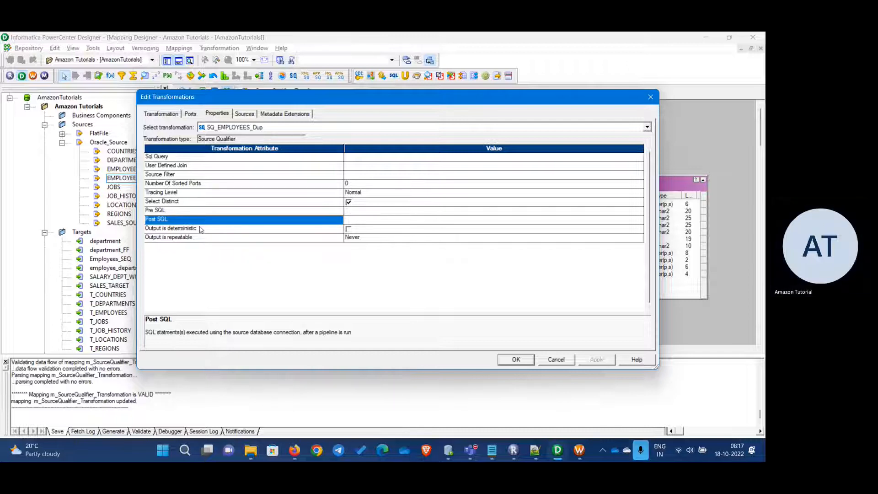
{"action": "key", "text": "Up"}
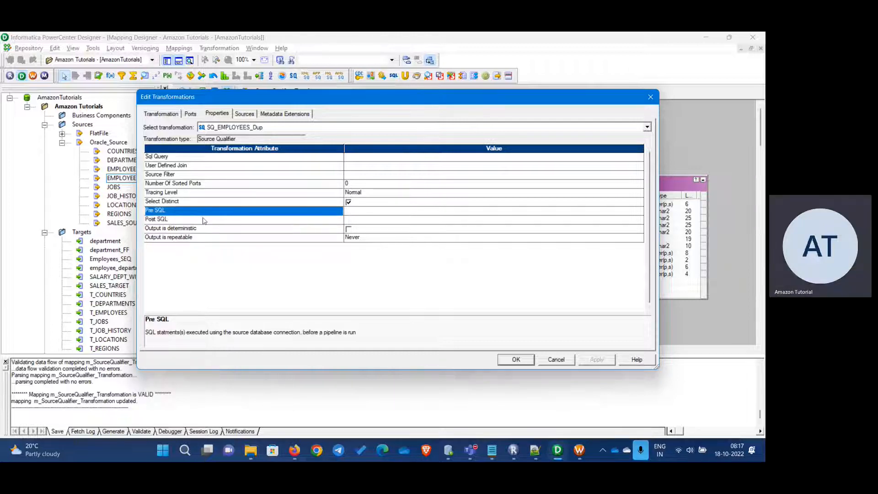
{"action": "left_click", "coordinate": [385, 211]}
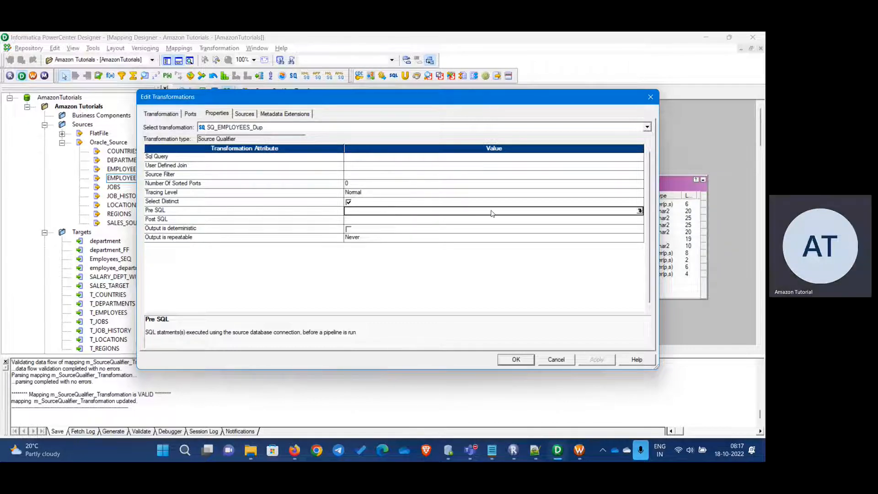
{"action": "left_click", "coordinate": [640, 211]}
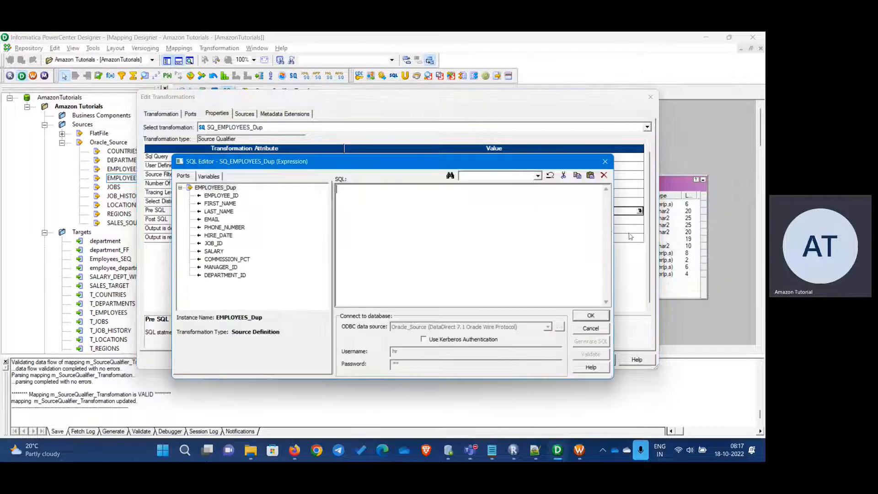
{"action": "left_click", "coordinate": [605, 163]}
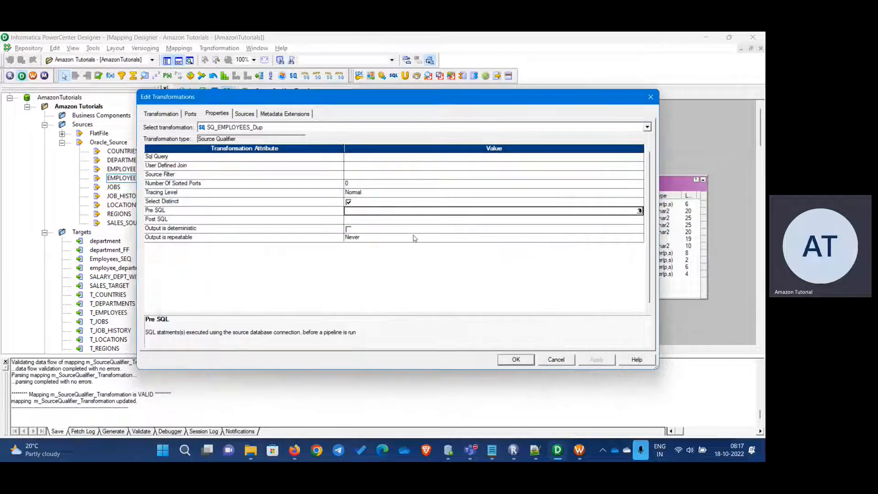
In Notepad, add a new line reading WHERE SALARY below the saved EMPLOYEES SELECT statement.
{"action": "left_click", "coordinate": [362, 159]}
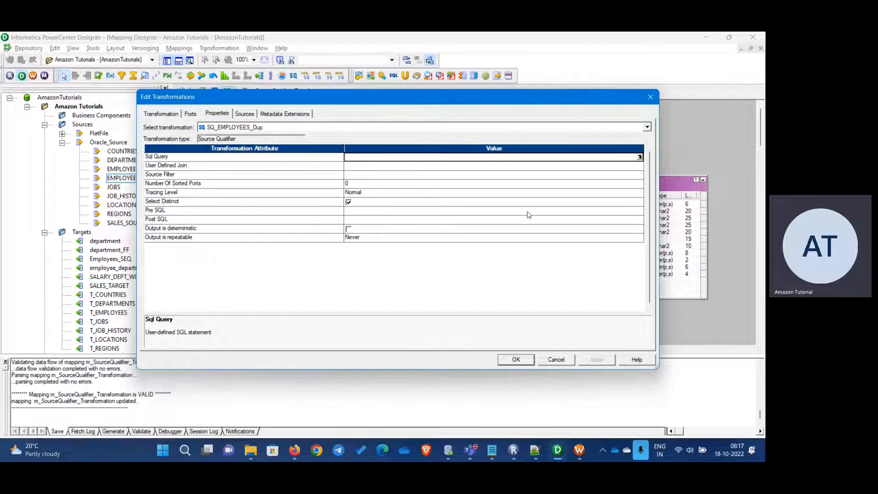
{"action": "mouse_move", "coordinate": [494, 453]}
{"action": "left_click", "coordinate": [517, 367]}
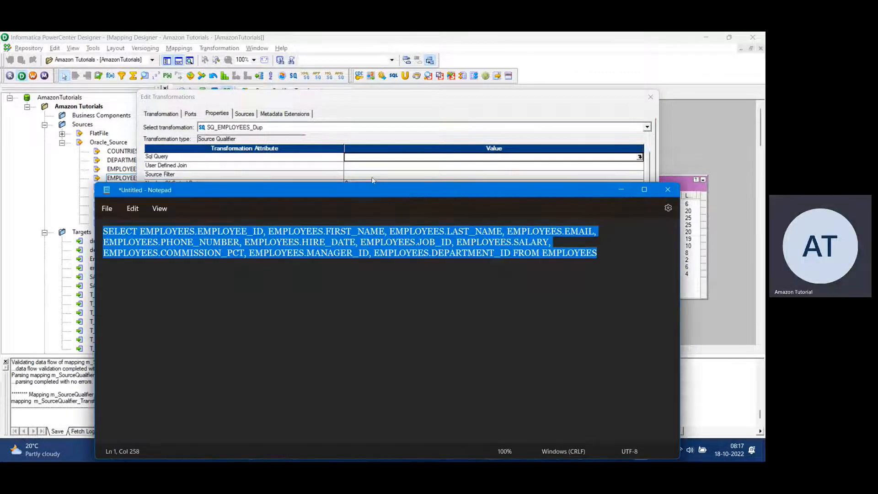
{"action": "left_click", "coordinate": [650, 251]}
{"action": "left_click", "coordinate": [630, 256]}
{"action": "key", "text": "Return"}
{"action": "type", "text": "WHEW"}
{"action": "key", "text": "BackSpace"}
{"action": "type", "text": "EW"}
{"action": "key", "text": "BackSpace"}
{"action": "key", "text": "BackSpace"}
{"action": "type", "text": "RW"}
{"action": "key", "text": "BackSpace"}
{"action": "key", "text": "BackSpace"}
{"action": "key", "text": "BackSpace"}
{"action": "type", "text": "RE"}
{"action": "key", "text": "BackSpace"}
{"action": "key", "text": "BackSpace"}
{"action": "type", "text": "ERE SA"}
{"action": "key", "text": "BackSpace"}
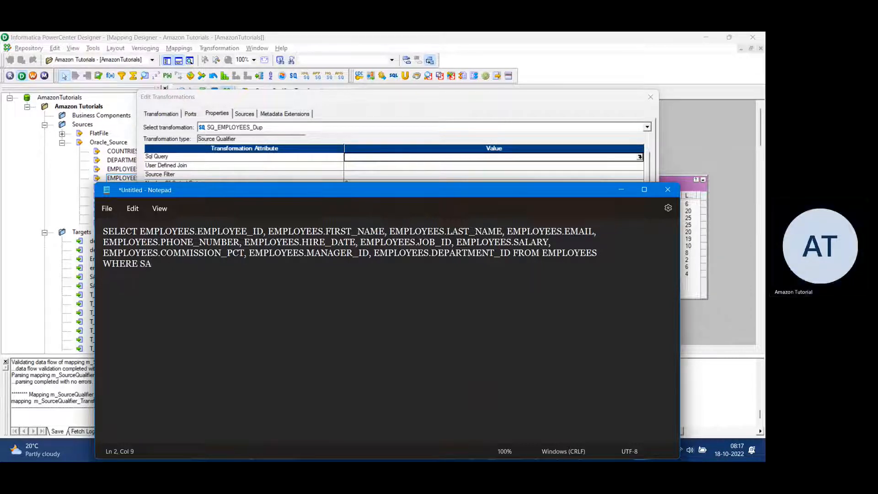
{"action": "type", "text": "ALARY"}
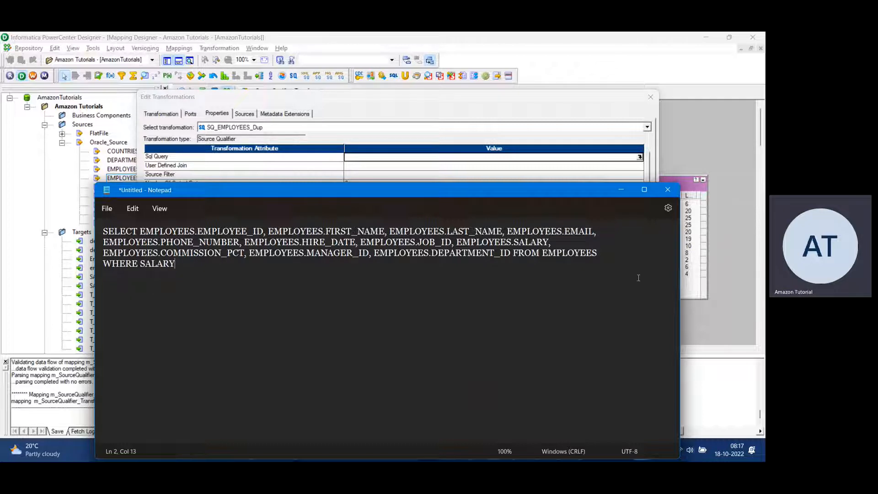
Complete the filter condition so the last line reads WHERE EMPLOYEES.SALARY > 15000;.
{"action": "double_click", "coordinate": [254, 254]}
{"action": "key", "text": "ctrl+c"}
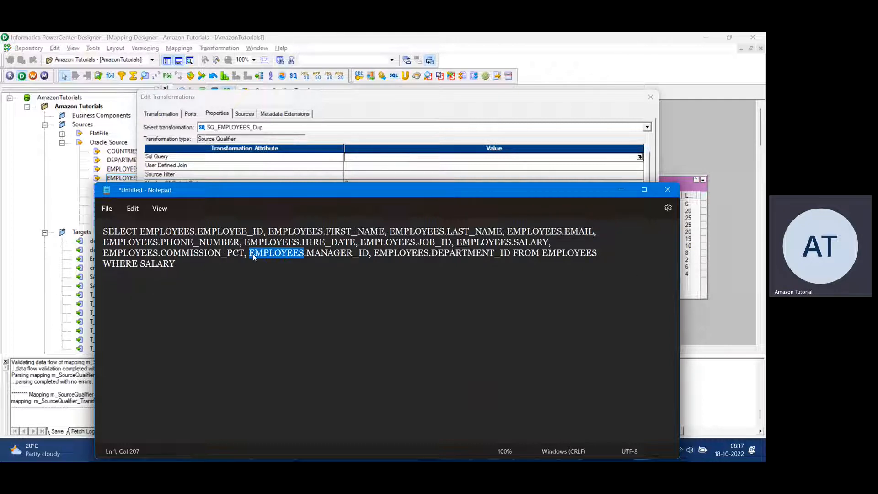
{"action": "left_click", "coordinate": [138, 264]}
{"action": "key", "text": "ctrl+v"}
{"action": "type", "text": "."}
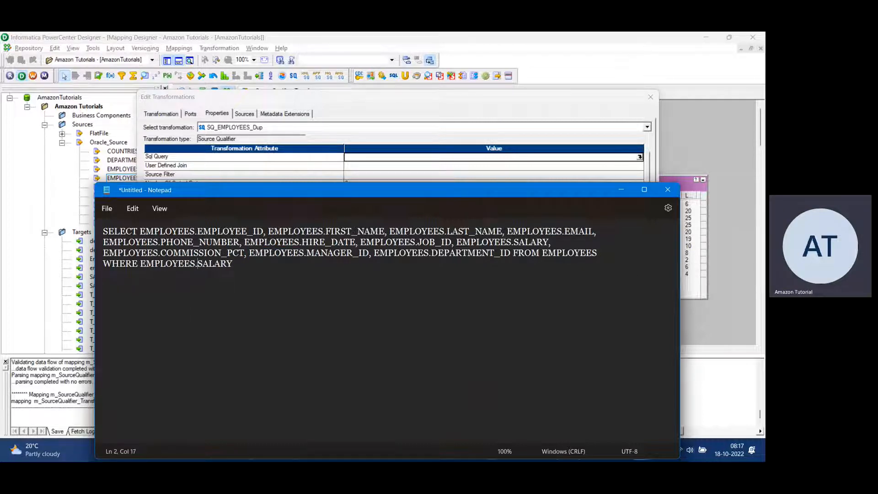
{"action": "left_click", "coordinate": [263, 261]}
{"action": "type", "text": "> 15000;"}
Copy the full Notepad query into the Sql Query attribute of SQ_EMPLOYEES_Dup, validate it and accept it.
{"action": "left_click_drag", "start_coordinate": [303, 266], "coordinate": [102, 231]}
{"action": "key", "text": "ctrl+c"}
{"action": "left_click", "coordinate": [468, 145]}
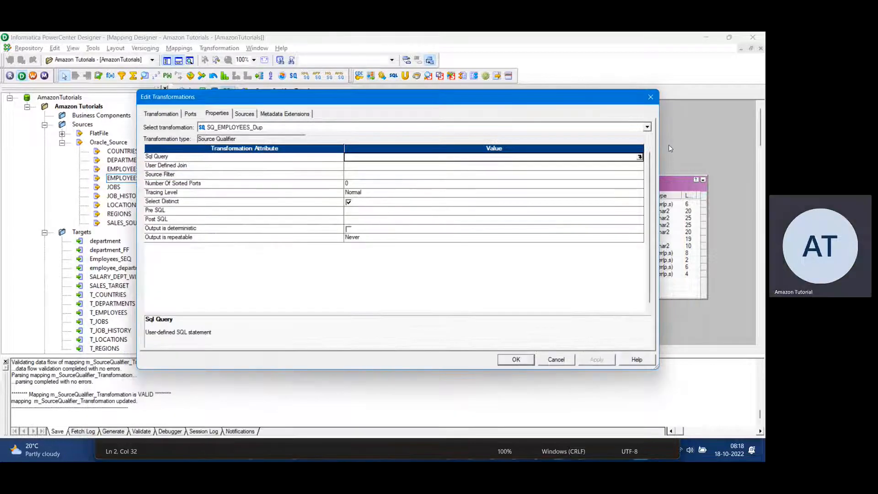
{"action": "left_click", "coordinate": [640, 157]}
{"action": "key", "text": "ctrl+v"}
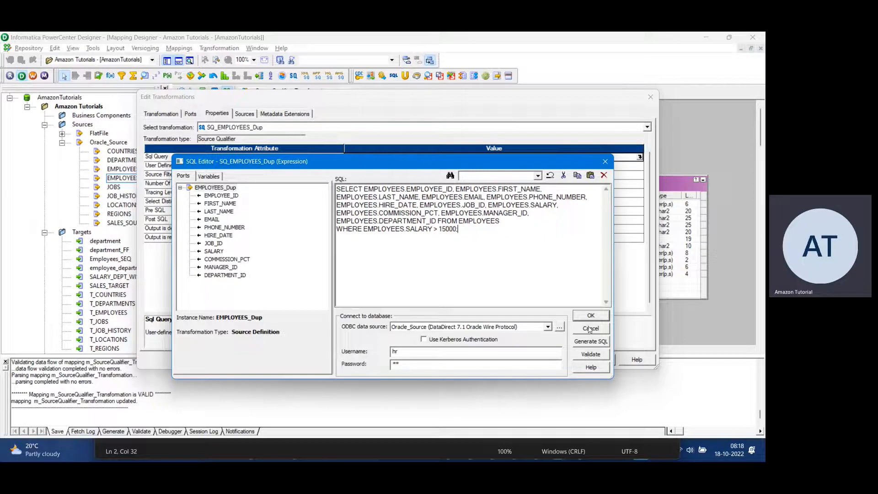
{"action": "left_click", "coordinate": [591, 360]}
{"action": "left_click", "coordinate": [414, 293]}
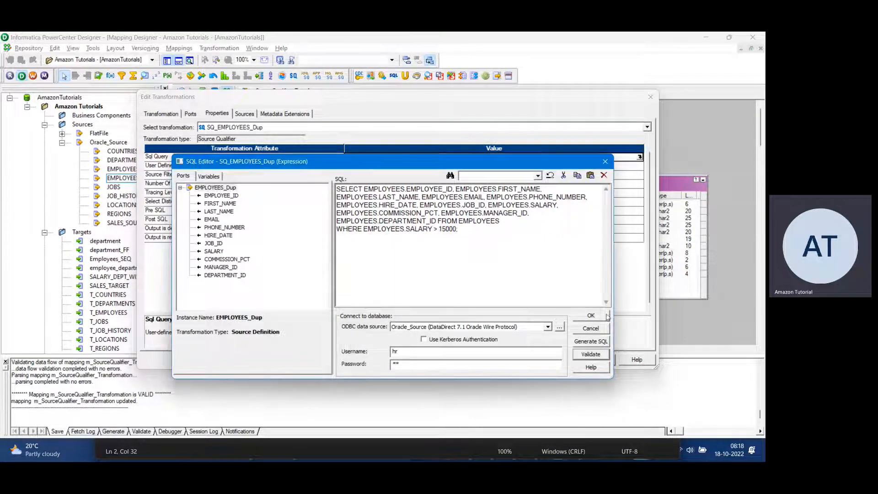
{"action": "left_click", "coordinate": [607, 316]}
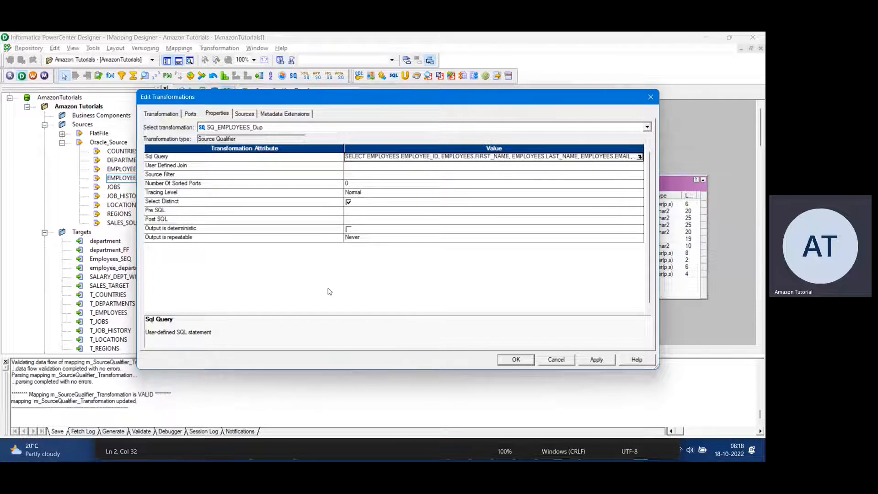
Examine the Pre SQL and Post SQL attributes of SQ_EMPLOYEES_Dup and view the empty Pre SQL editor.
{"action": "left_click", "coordinate": [359, 210]}
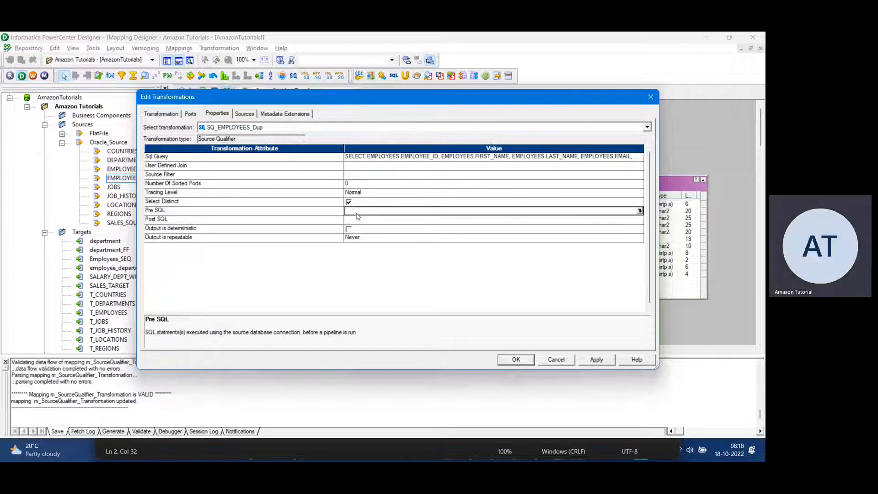
{"action": "left_click", "coordinate": [367, 157]}
{"action": "left_click", "coordinate": [363, 210]}
{"action": "left_click", "coordinate": [640, 211]}
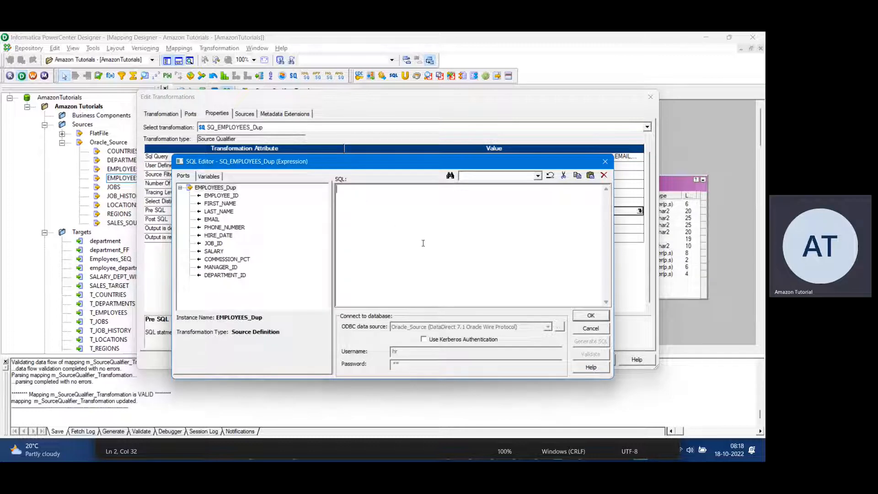
{"action": "left_click", "coordinate": [591, 328]}
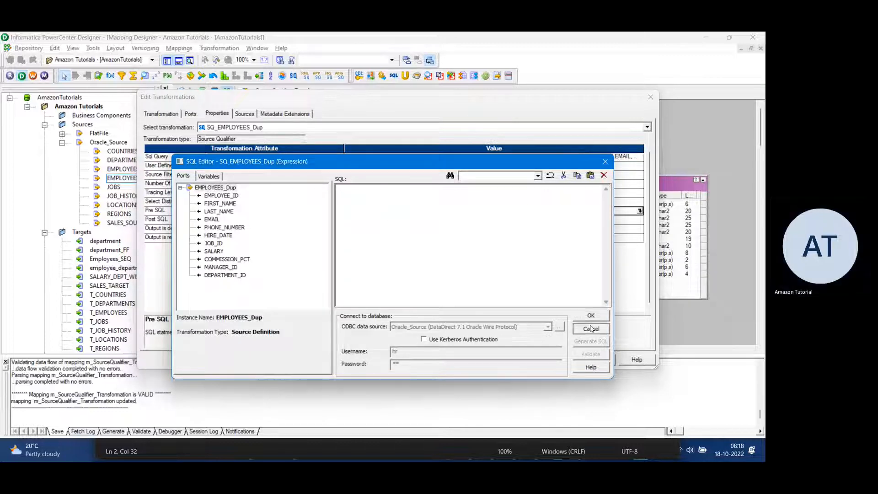
{"action": "left_click", "coordinate": [640, 211]}
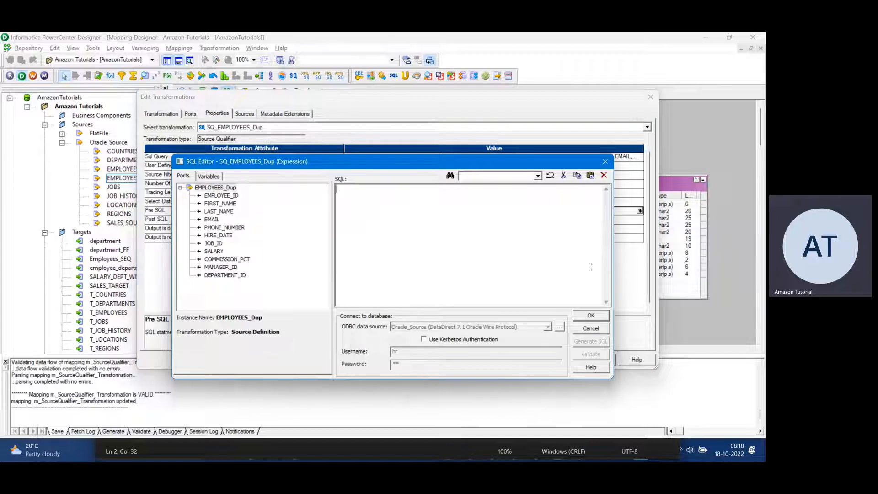
{"action": "left_click", "coordinate": [591, 328]}
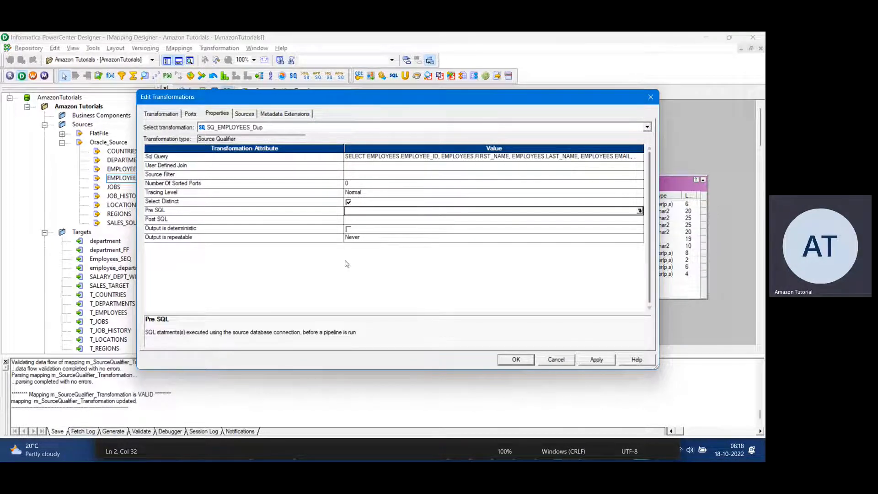
{"action": "left_click", "coordinate": [194, 221]}
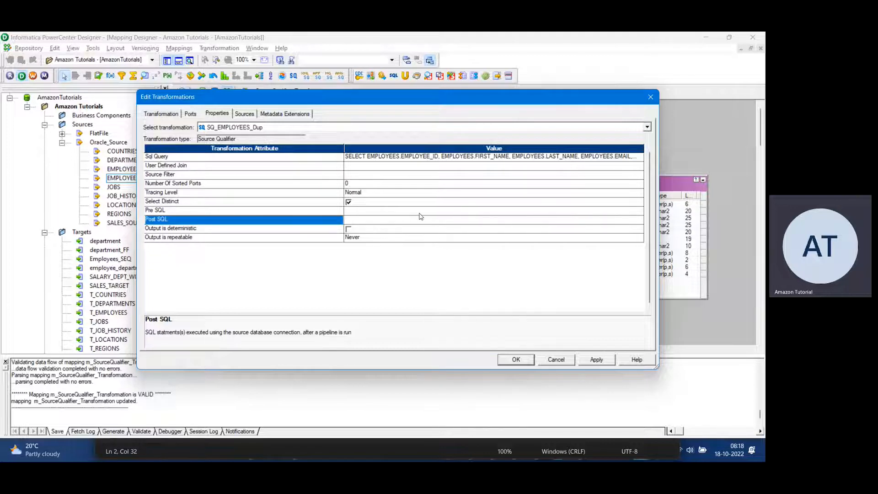
{"action": "left_click", "coordinate": [401, 221]}
{"action": "left_click", "coordinate": [360, 211]}
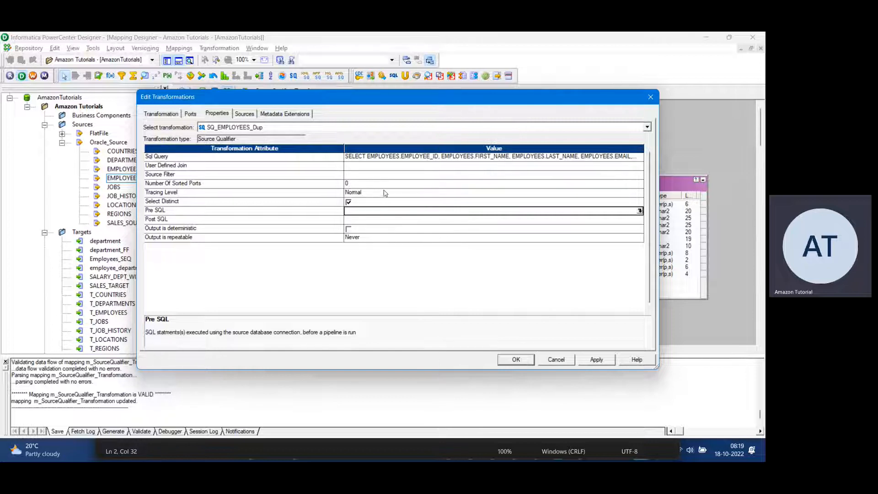
{"action": "left_click", "coordinate": [421, 220]}
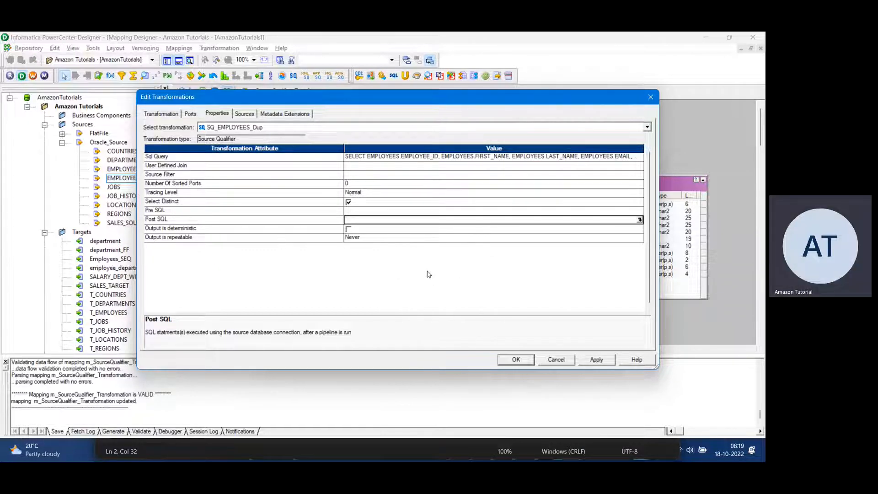
Close the SQ_EMPLOYEES_Dup transformation settings and discard the changes made to them.
{"action": "left_click", "coordinate": [554, 364]}
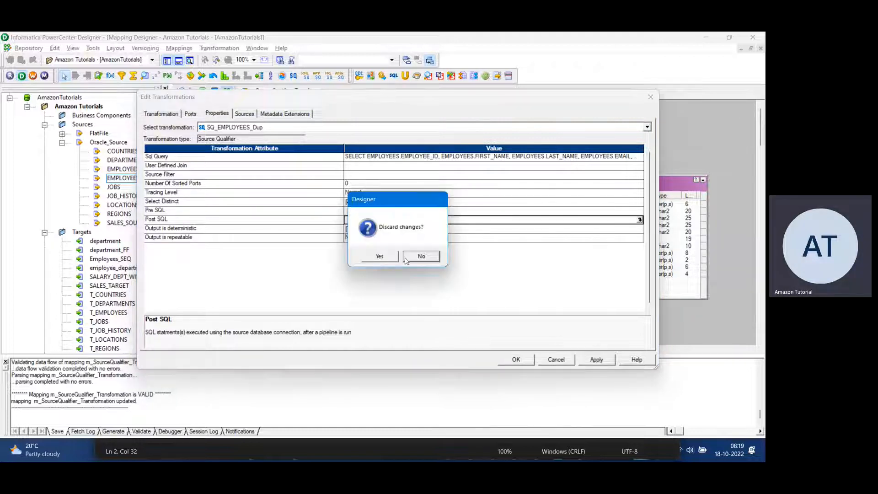
{"action": "left_click", "coordinate": [417, 257]}
{"action": "left_click", "coordinate": [558, 360]}
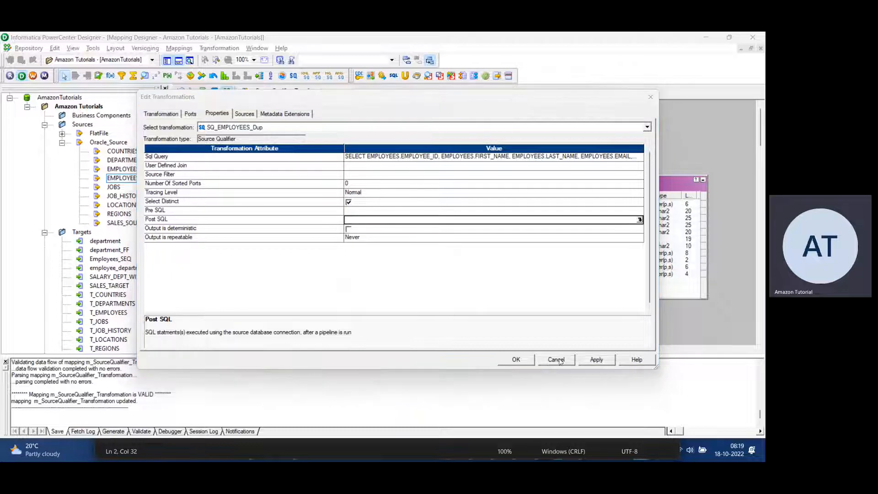
{"action": "left_click", "coordinate": [376, 255]}
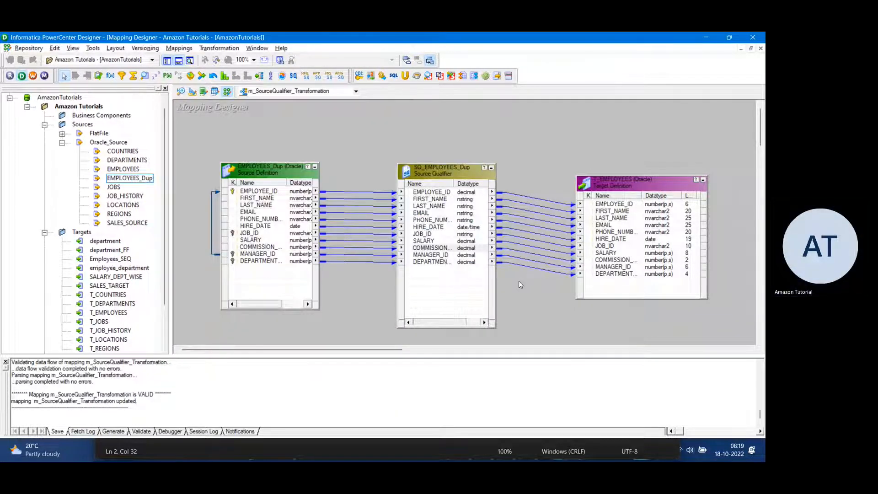
Reopen the SQ_EMPLOYEES_Dup properties, examine the User Defined Join attribute and its editor, and close without changes.
{"action": "double_click", "coordinate": [445, 254]}
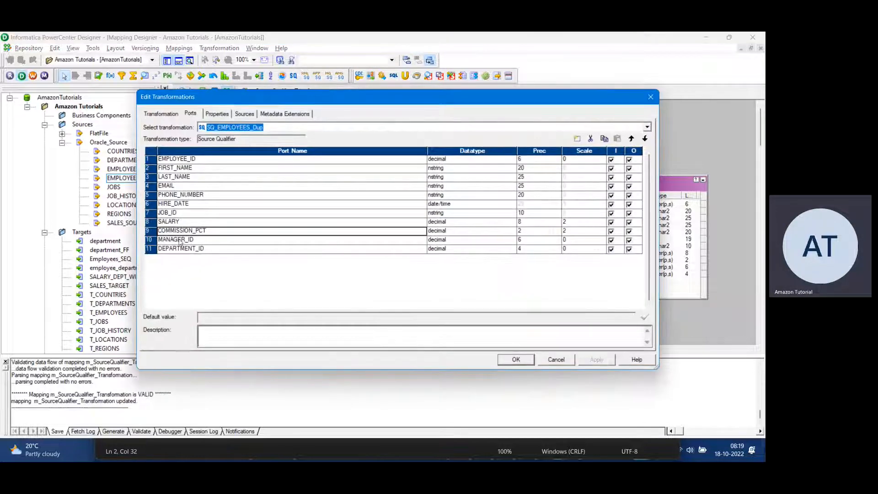
{"action": "left_click", "coordinate": [209, 115]}
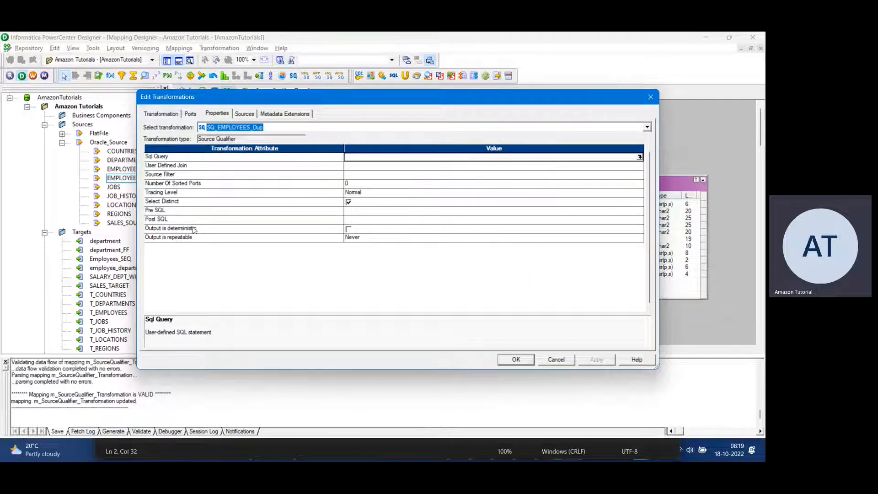
{"action": "left_click", "coordinate": [165, 166]}
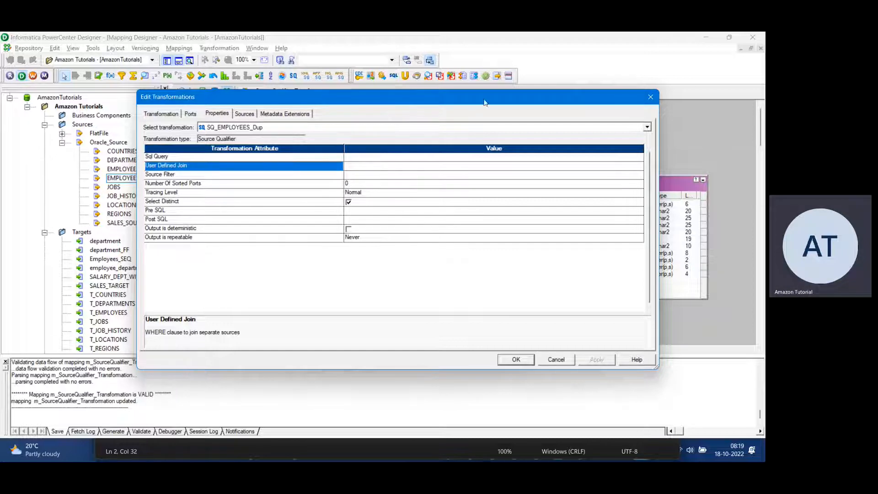
{"action": "left_click_drag", "start_coordinate": [407, 95], "coordinate": [584, 66]}
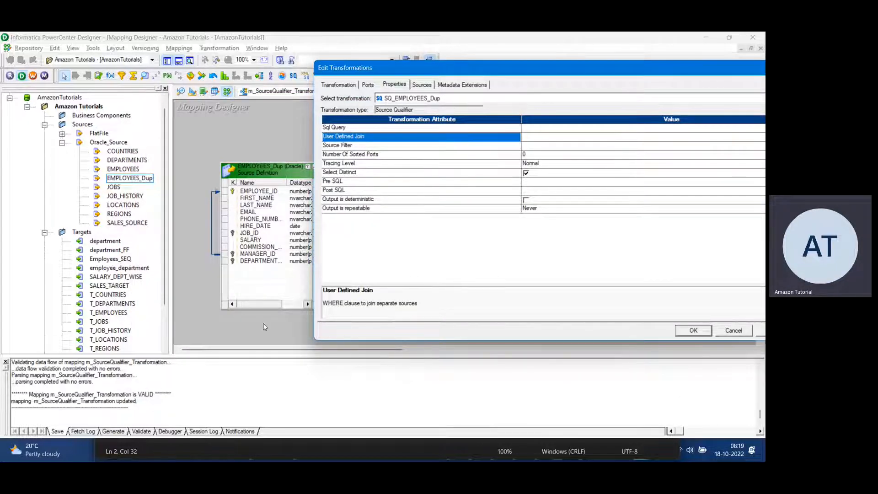
{"action": "left_click_drag", "start_coordinate": [512, 78], "coordinate": [406, 79]}
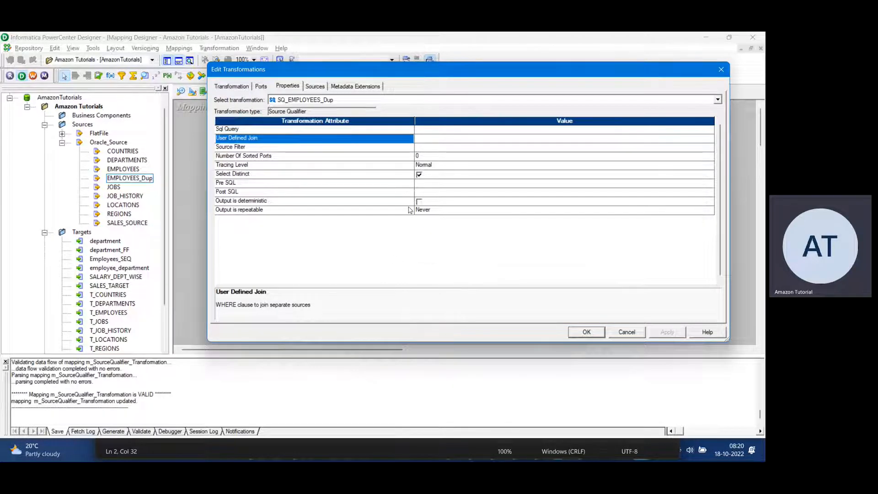
{"action": "left_click", "coordinate": [422, 139]}
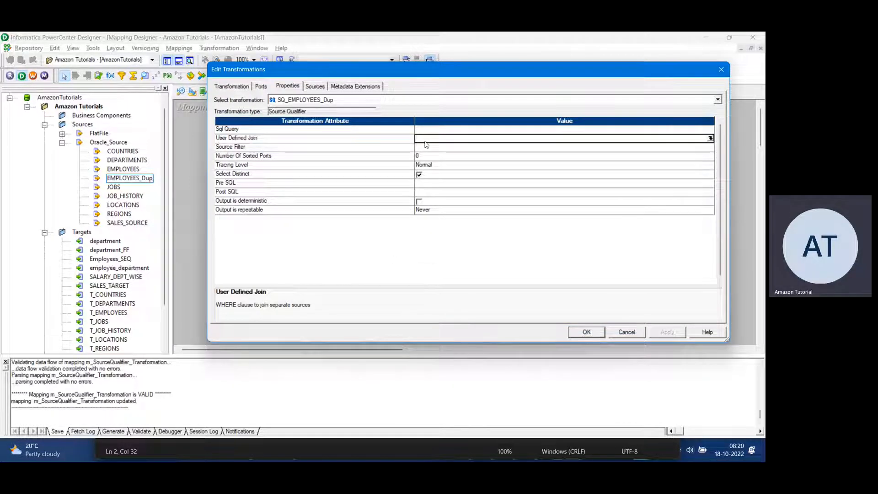
{"action": "left_click", "coordinate": [710, 138]}
{"action": "left_click", "coordinate": [590, 329]}
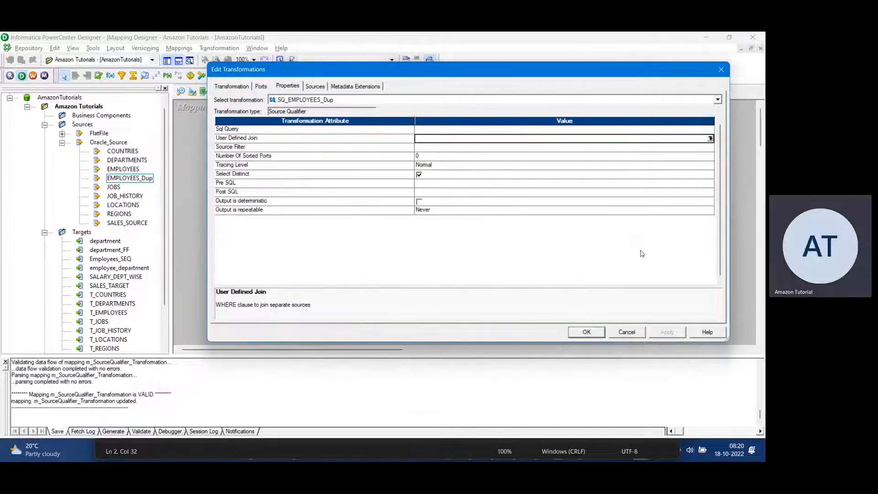
{"action": "left_click", "coordinate": [623, 332]}
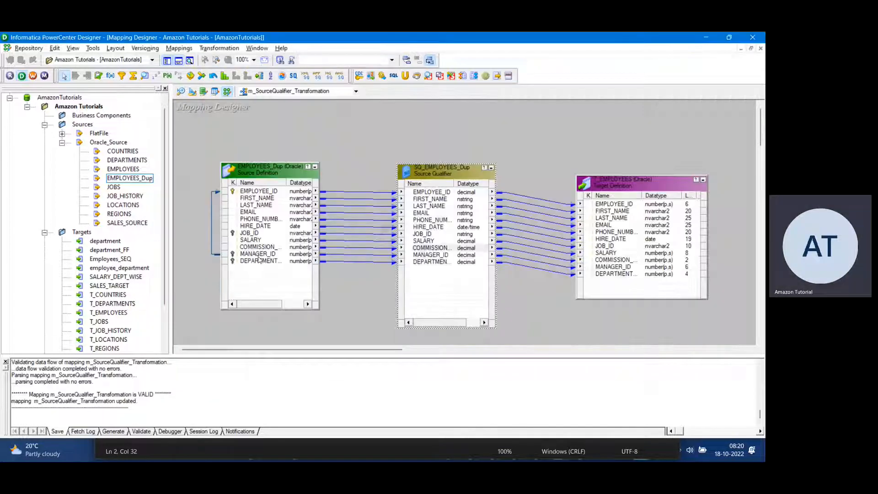
Hide the output window to give the m_SourceQualifier_Transformation mapping more workspace.
{"action": "scroll", "coordinate": [360, 288], "scroll_direction": "down", "scroll_amount": 3}
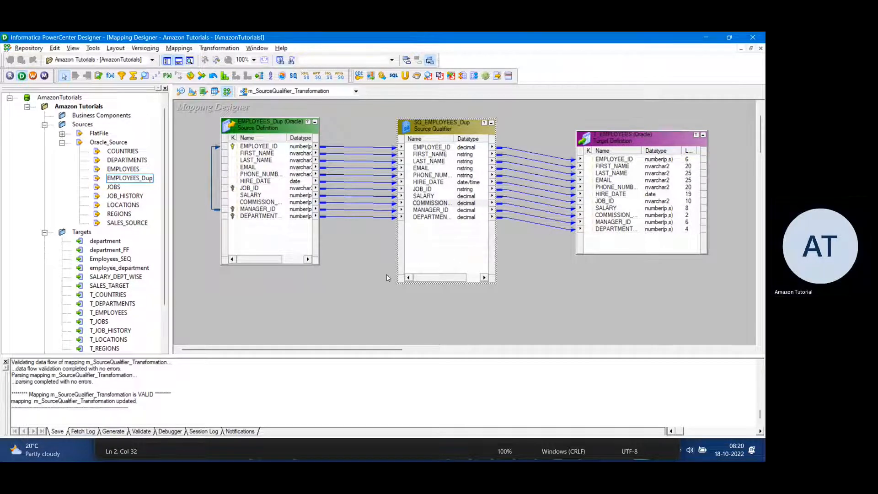
{"action": "scroll", "coordinate": [385, 277], "scroll_direction": "down", "scroll_amount": 1}
{"action": "scroll", "coordinate": [383, 277], "scroll_direction": "up", "scroll_amount": 1}
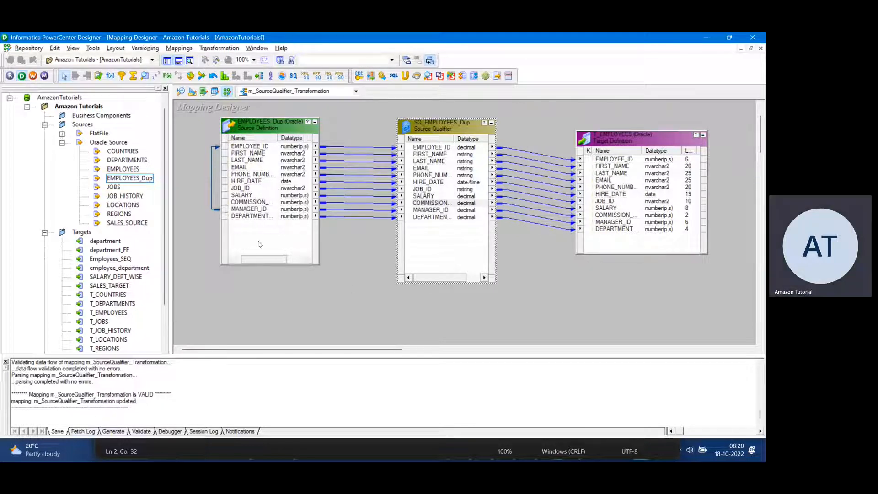
{"action": "left_click", "coordinate": [333, 321]}
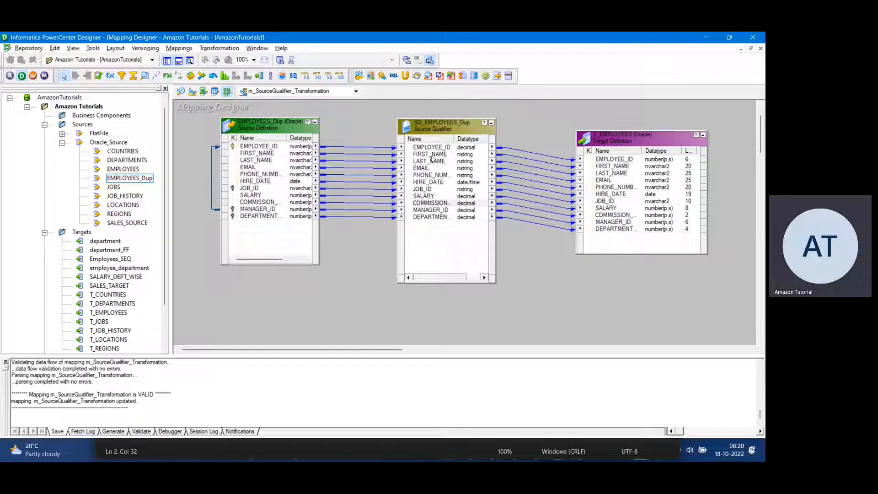
{"action": "left_click", "coordinate": [429, 202]}
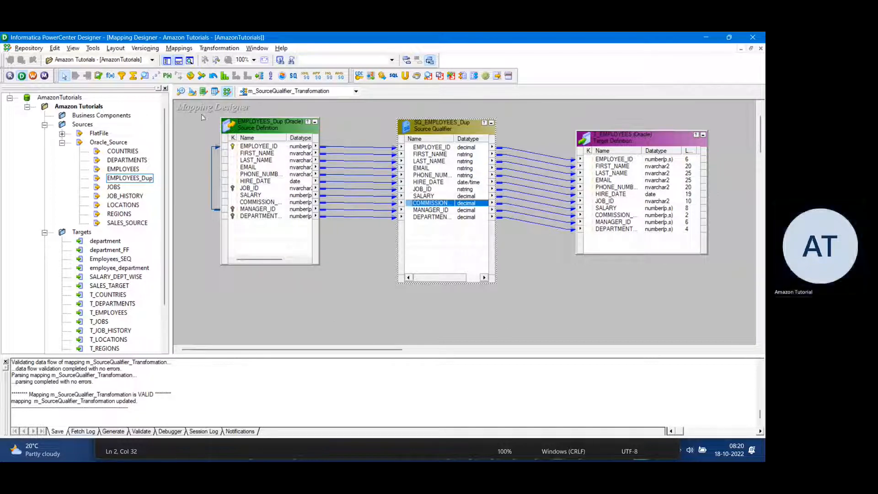
{"action": "left_click", "coordinate": [178, 60]}
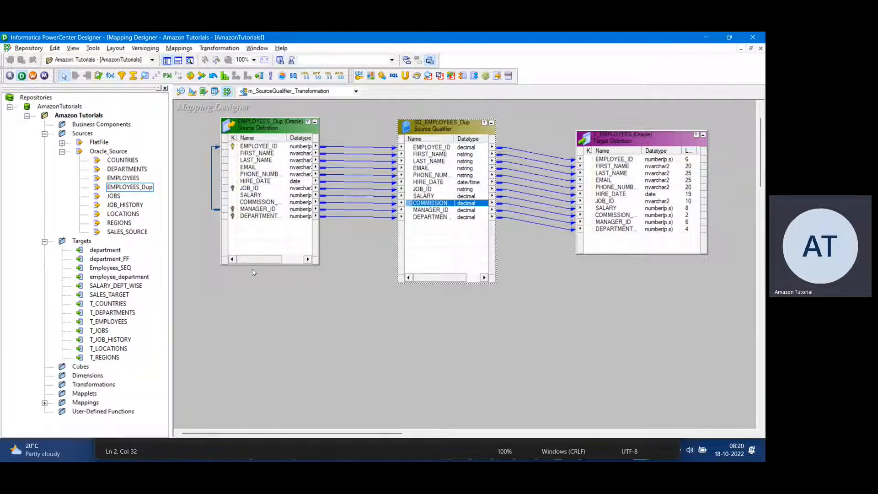
{"action": "left_click", "coordinate": [275, 174]}
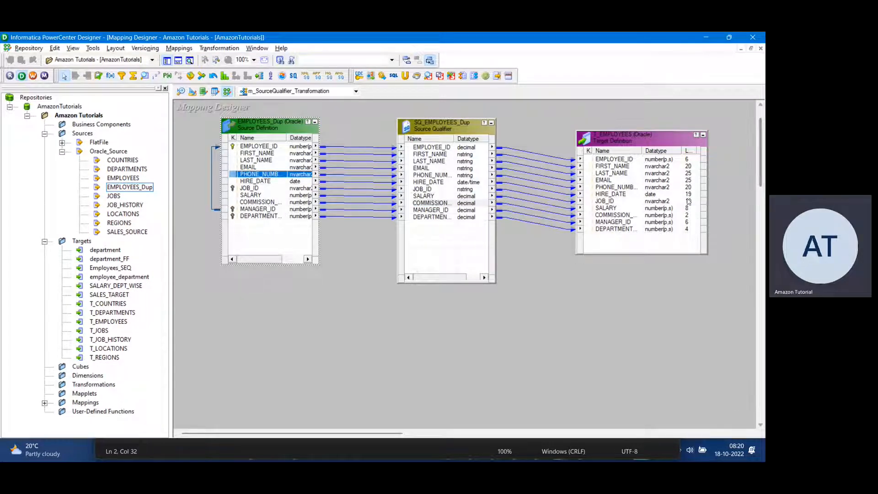
Add the DEPARTMENTS source from Oracle_Source to the mapping and place it below the EMPLOYEES_Dup source definition.
{"action": "left_click", "coordinate": [118, 173]}
{"action": "left_click_drag", "start_coordinate": [113, 172], "coordinate": [241, 316]}
{"action": "left_click_drag", "start_coordinate": [320, 357], "coordinate": [530, 308]}
{"action": "left_click_drag", "start_coordinate": [268, 313], "coordinate": [281, 308]}
Delete the separate SQ_DEPARTMENTS source qualifier from the mapping.
{"action": "left_click_drag", "start_coordinate": [515, 304], "coordinate": [431, 322]}
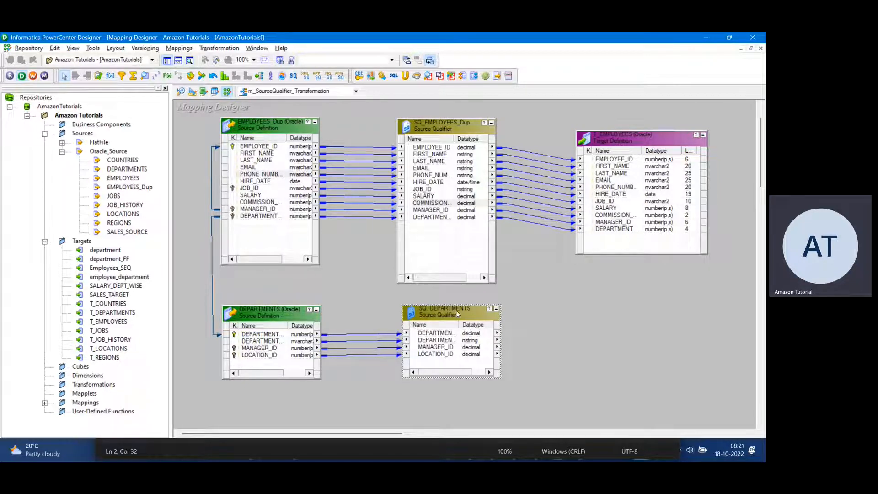
{"action": "key", "text": "Delete"}
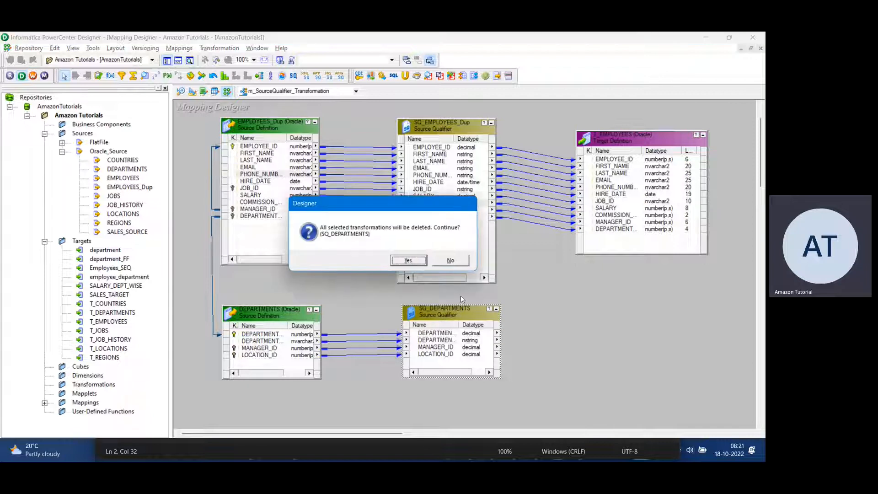
{"action": "left_click", "coordinate": [409, 261]}
Make the SQ_EMPLOYEES_Dup source qualifier taller and wider, and fit its Name column to the full port names.
{"action": "left_click_drag", "start_coordinate": [438, 283], "coordinate": [439, 363]}
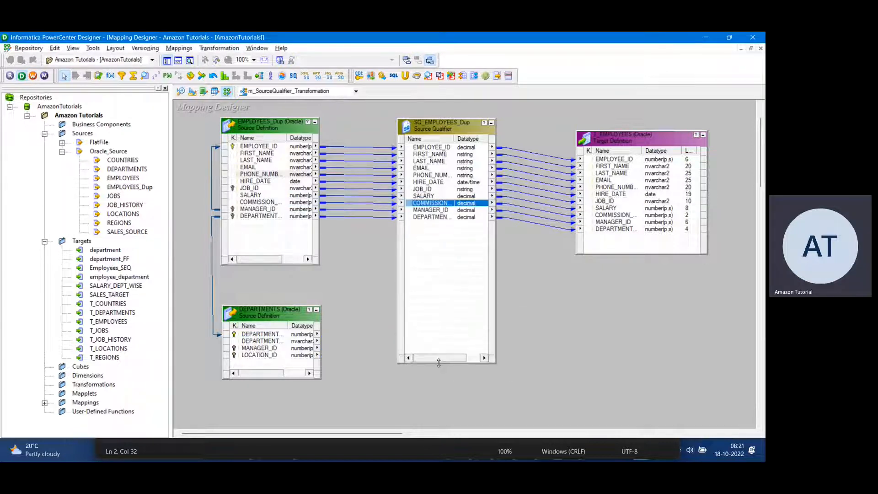
{"action": "left_click", "coordinate": [499, 190]}
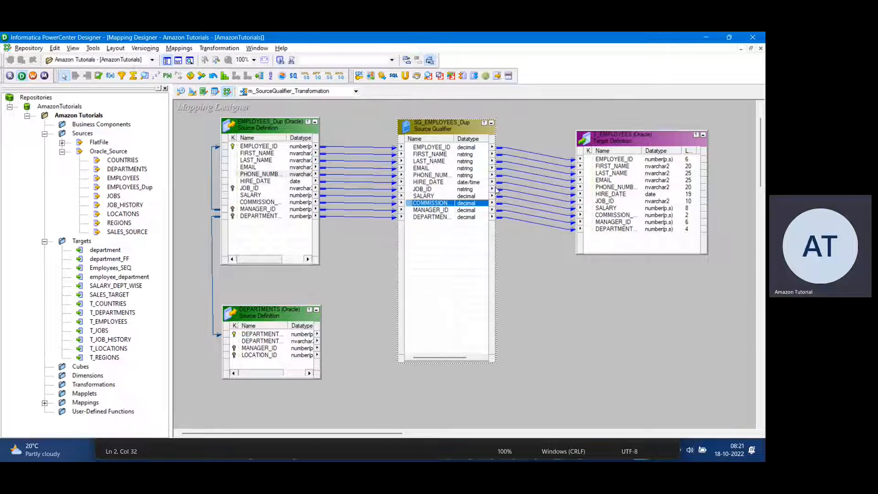
{"action": "double_click", "coordinate": [496, 187]}
{"action": "key", "text": "Escape"}
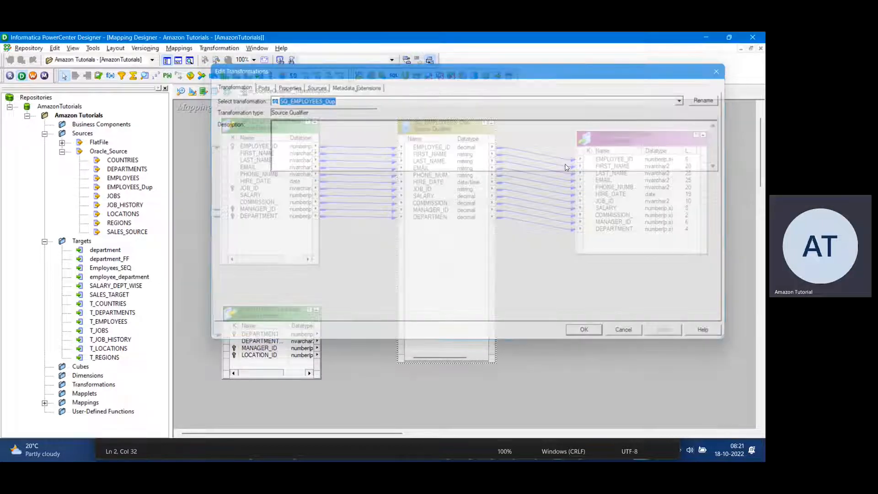
{"action": "left_click_drag", "start_coordinate": [496, 194], "coordinate": [541, 219]}
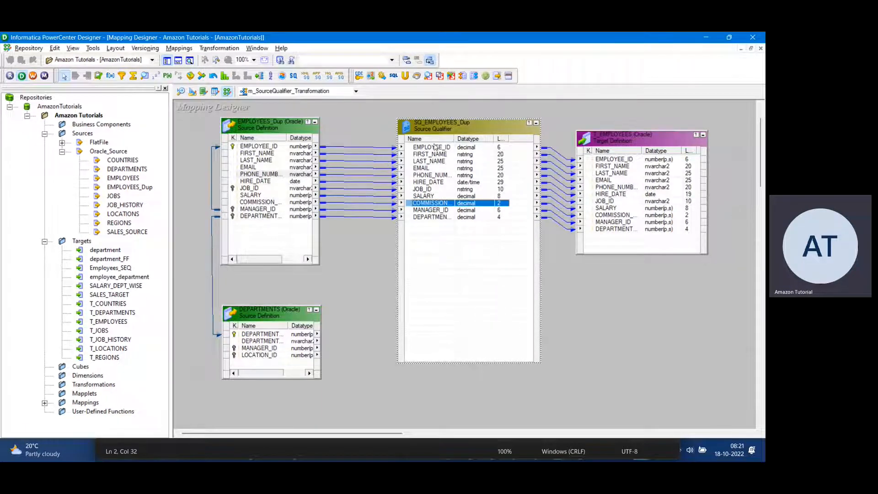
{"action": "double_click", "coordinate": [454, 139]}
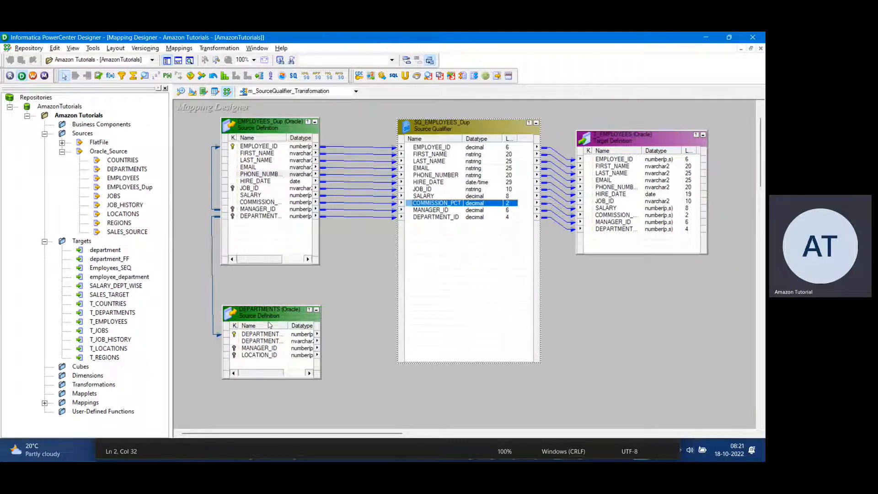
Nudge the DEPARTMENTS source upward, fit its Name column to the full port names, and select its DEPARTMENT_ID port.
{"action": "left_click_drag", "start_coordinate": [262, 311], "coordinate": [263, 306]}
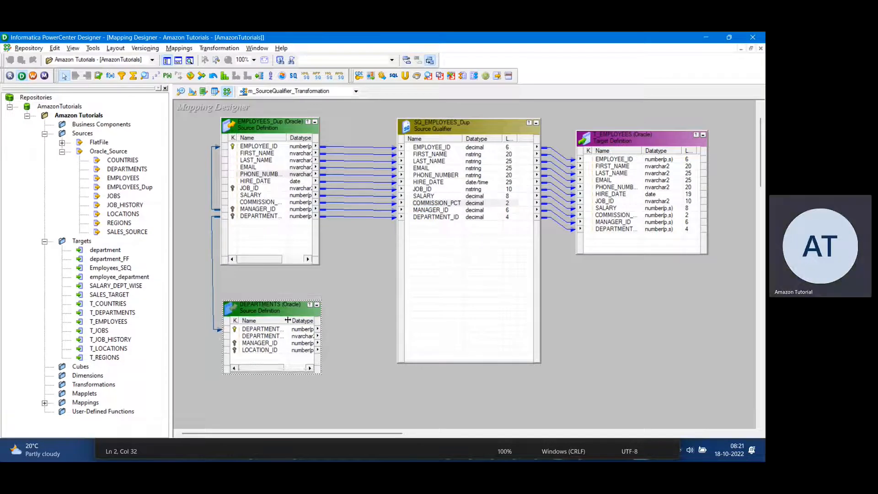
{"action": "double_click", "coordinate": [288, 319]}
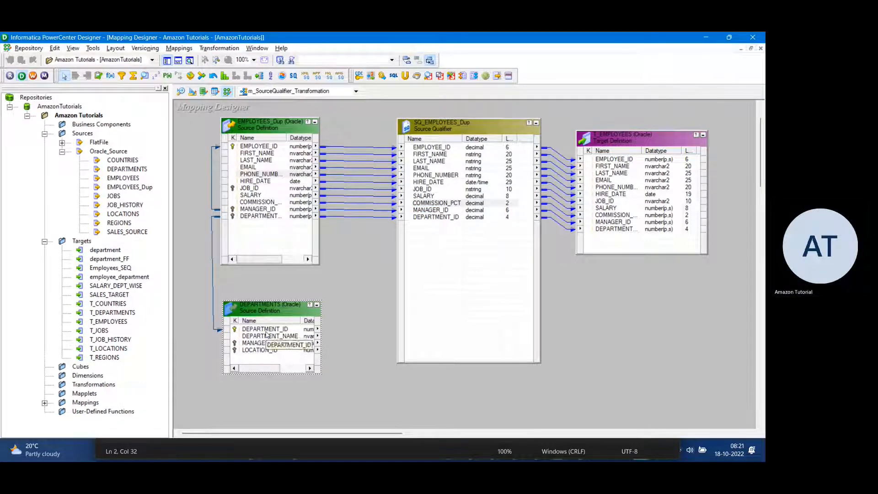
{"action": "left_click", "coordinate": [267, 329]}
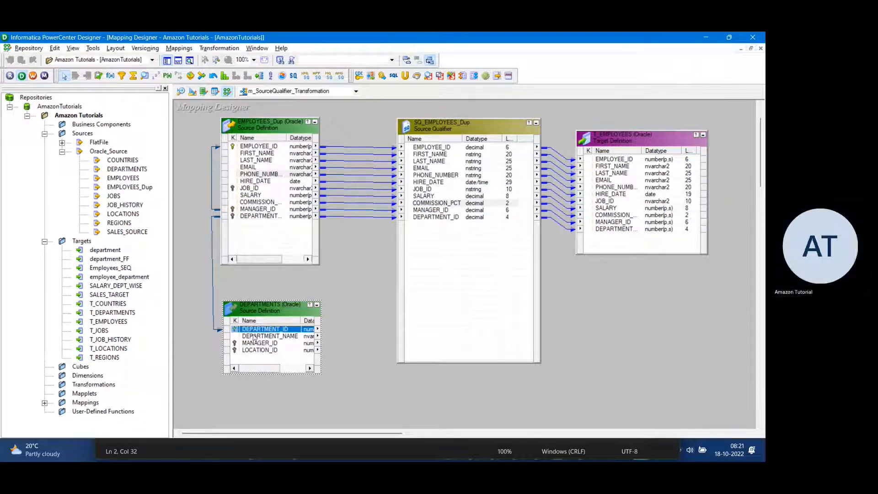
{"action": "left_click", "coordinate": [255, 336]}
{"action": "left_click", "coordinate": [264, 330]}
{"action": "left_click", "coordinate": [266, 337], "text": "shift"}
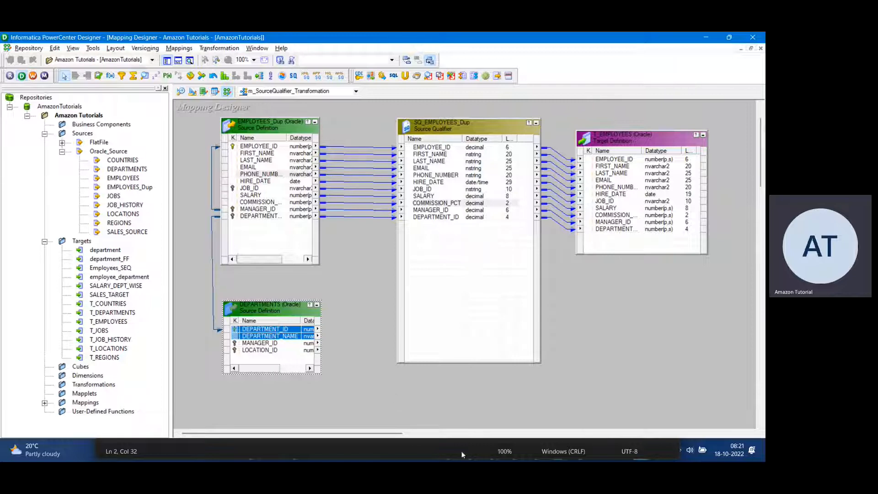
Switch to Oracle SQL Developer and open the column list of the EMPLOYEE_DEPARTMENT table in the CORE connection.
{"action": "key", "text": "super"}
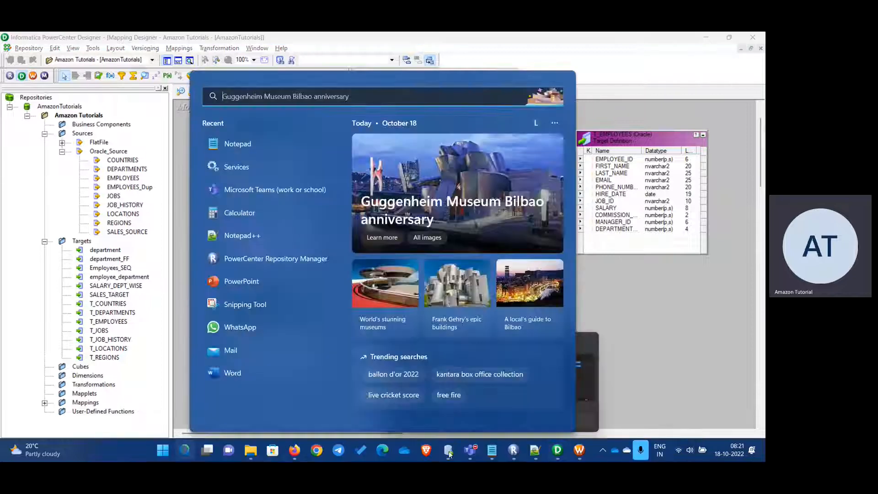
{"action": "left_click", "coordinate": [450, 454]}
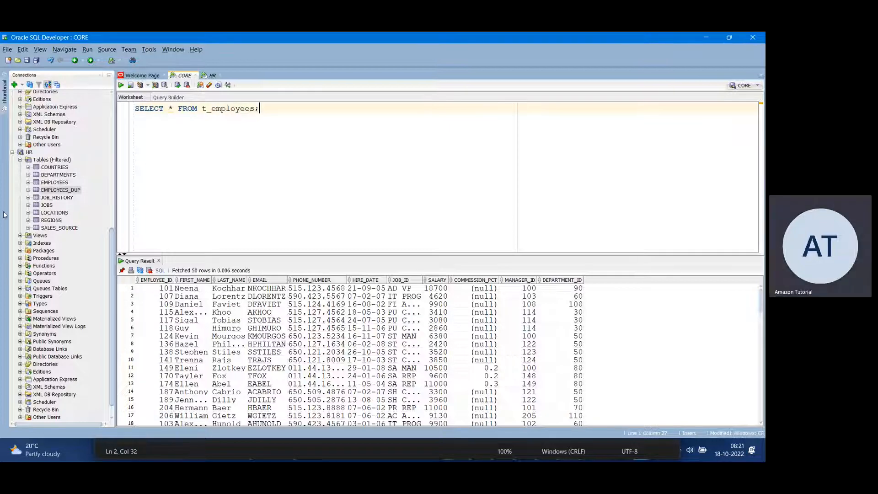
{"action": "scroll", "coordinate": [26, 158], "scroll_direction": "up", "scroll_amount": 7}
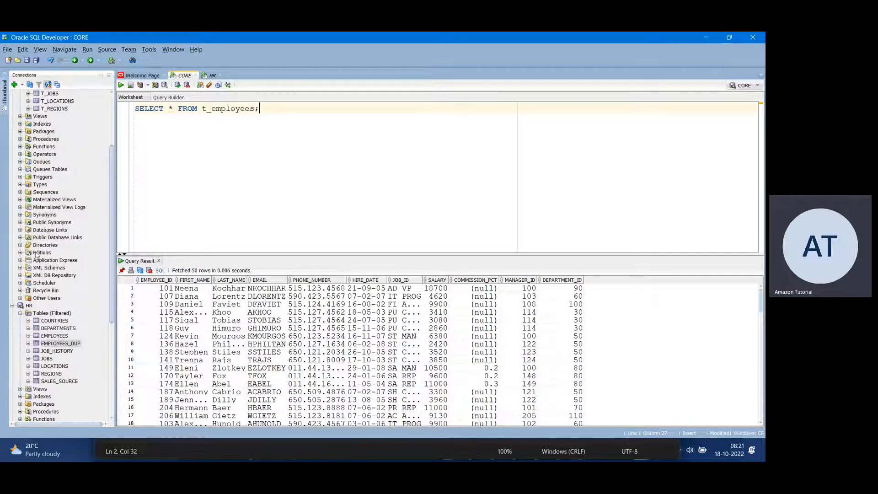
{"action": "scroll", "coordinate": [26, 159], "scroll_direction": "up", "scroll_amount": 4}
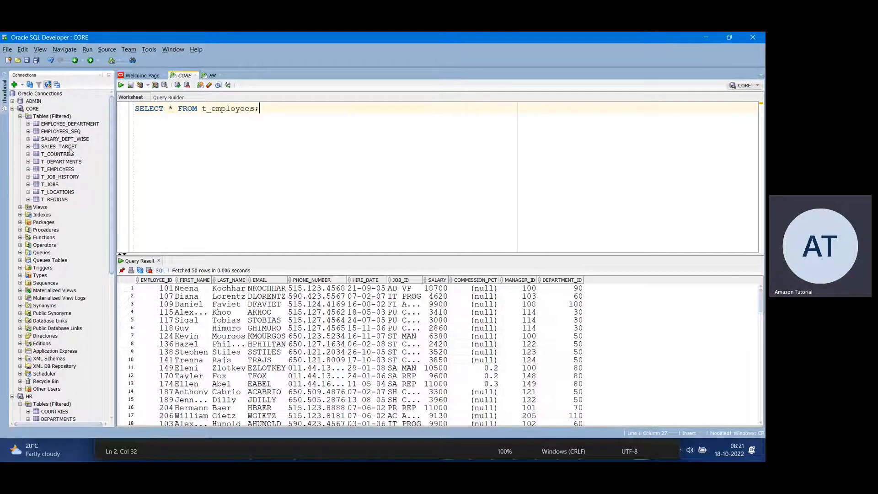
{"action": "left_click", "coordinate": [71, 124]}
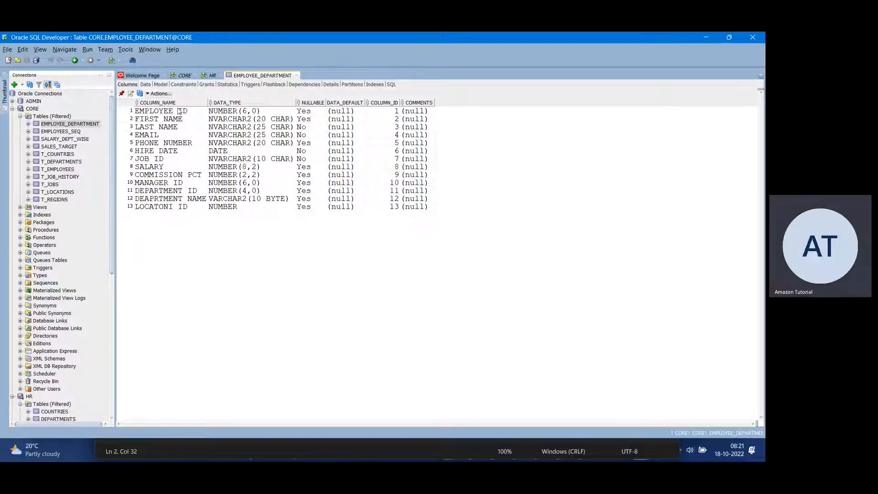
{"action": "left_click", "coordinate": [169, 175]}
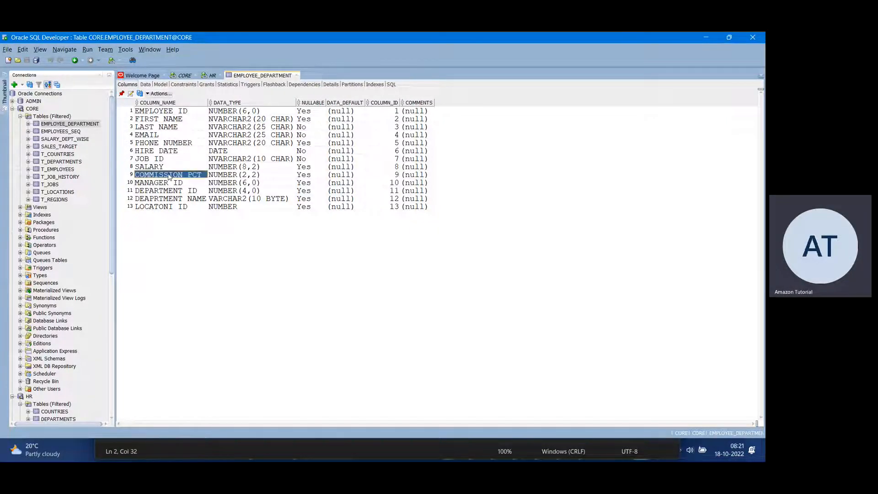
Compare the SQ_EMPLOYEES_Dup ports in PowerCenter Designer with the EMPLOYEE_DEPARTMENT table's columns in SQL Developer.
{"action": "key", "text": "alt+Tab"}
{"action": "key", "text": "alt+Tab"}
{"action": "key", "text": "alt+Tab"}
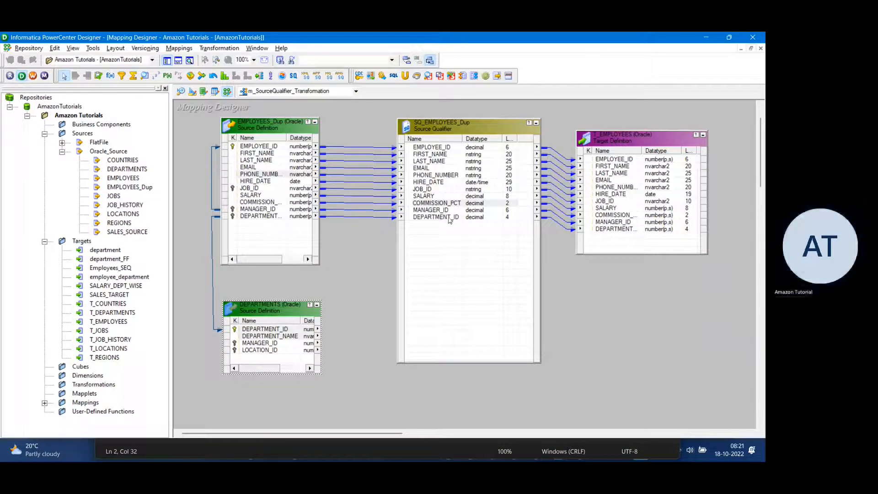
{"action": "left_click", "coordinate": [451, 217]}
{"action": "key", "text": "alt+Tab"}
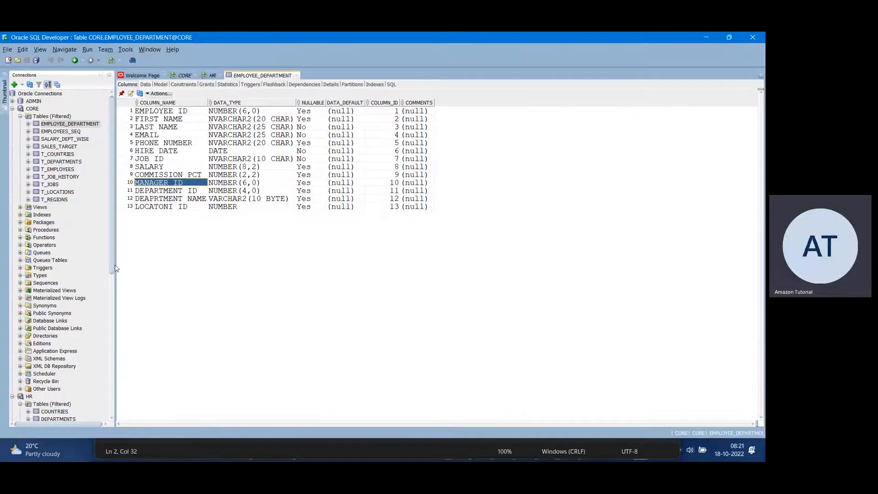
{"action": "left_click", "coordinate": [181, 192]}
{"action": "left_click", "coordinate": [168, 201]}
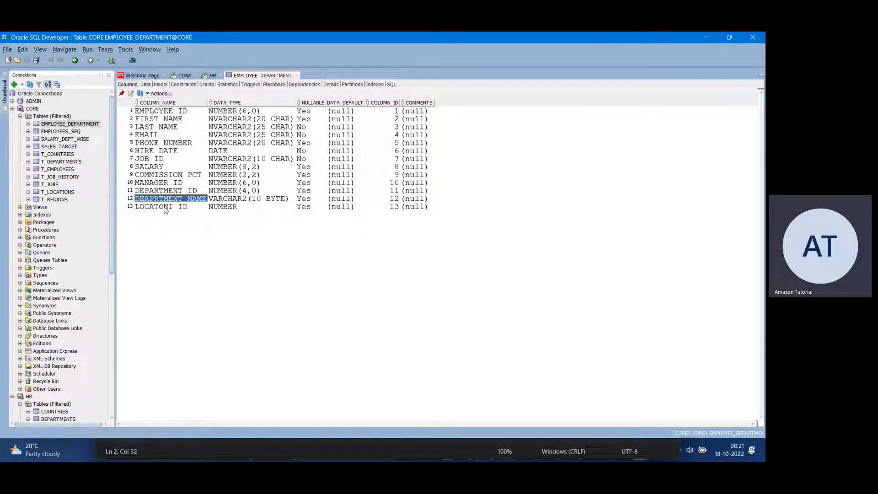
In PowerCenter Designer, add DEPARTMENT_NAME, LOCATION_ID and DEPARTMENT_ID from DEPARTMENTS to SQ_EMPLOYEES_Dup as linked ports, and fit its Name column to the port names.
{"action": "key", "text": "alt+Tab"}
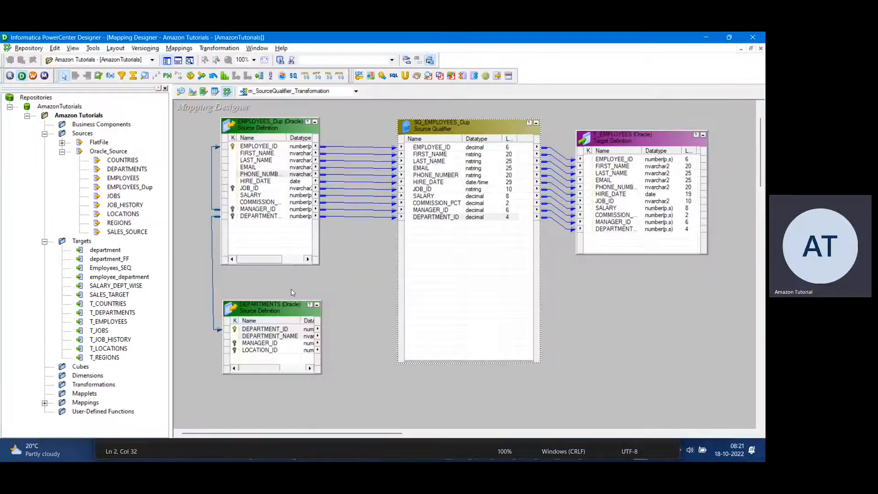
{"action": "left_click", "coordinate": [269, 350]}
{"action": "left_click", "coordinate": [270, 337]}
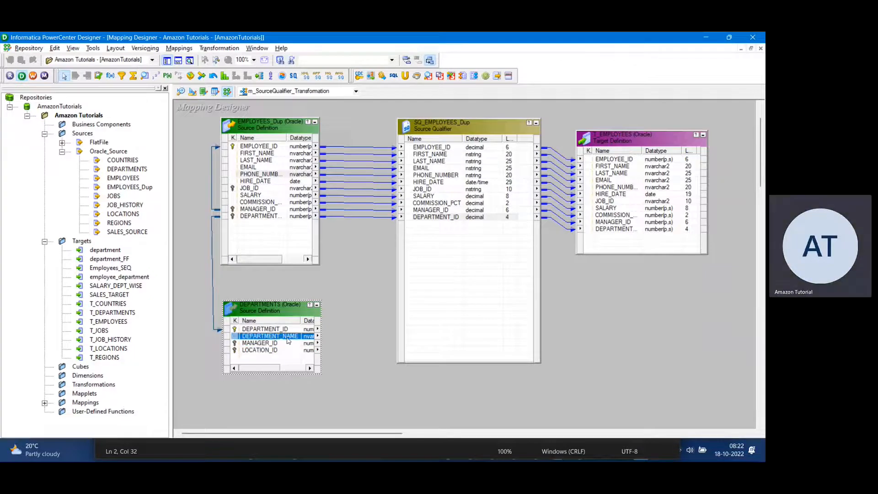
{"action": "left_click", "coordinate": [270, 350], "text": "ctrl"}
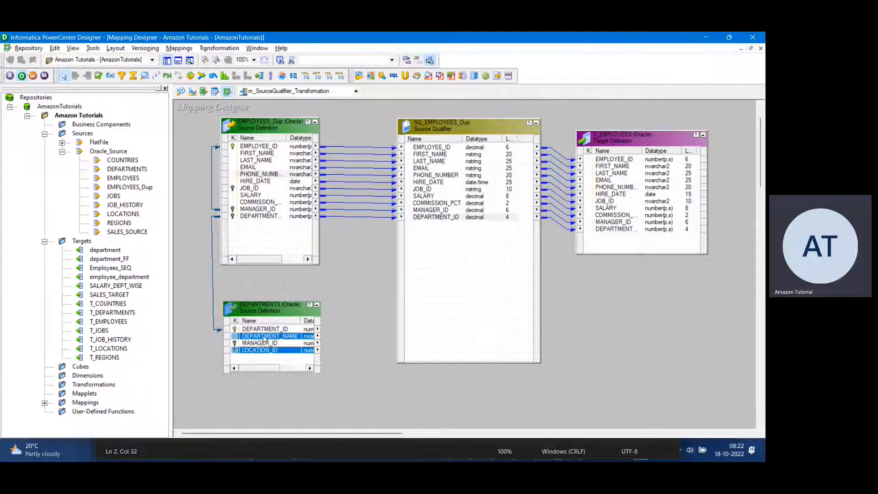
{"action": "left_click_drag", "start_coordinate": [265, 339], "coordinate": [442, 226]}
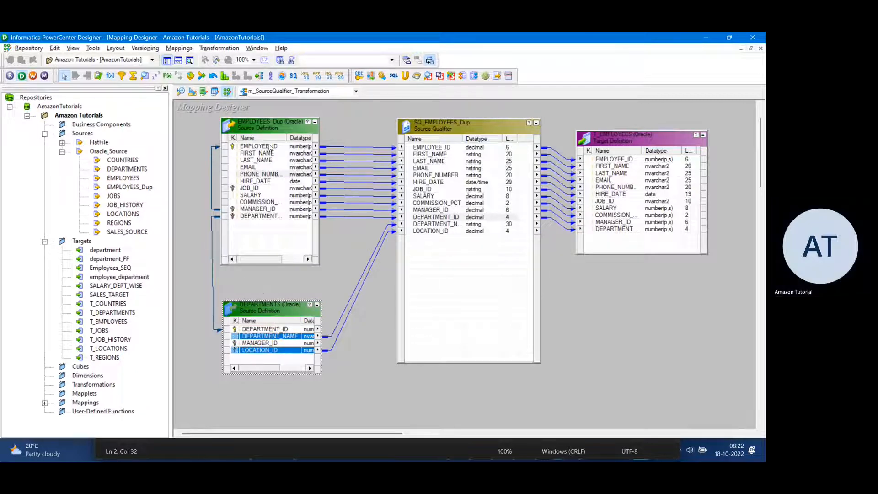
{"action": "double_click", "coordinate": [462, 139]}
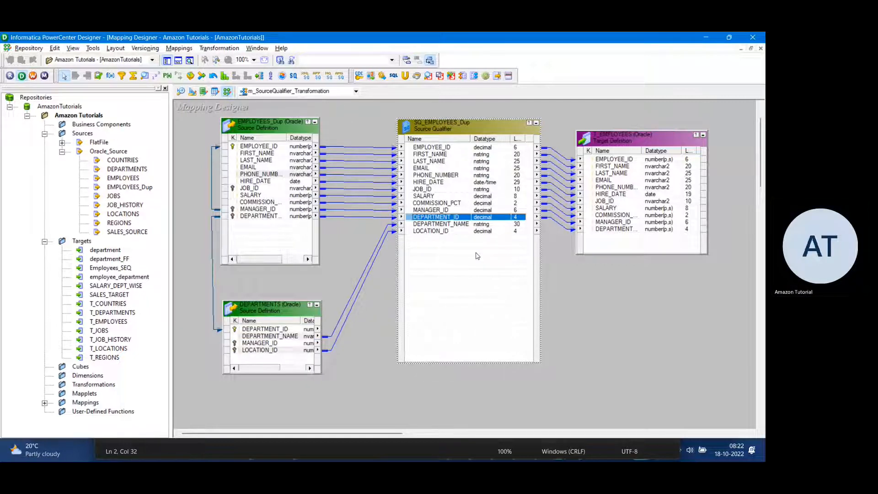
{"action": "left_click_drag", "start_coordinate": [263, 329], "coordinate": [446, 243]}
Delete the three links between the DEPARTMENTS source and the SQ_EMPLOYEES_Dup source qualifier.
{"action": "left_click", "coordinate": [344, 275]}
{"action": "right_click", "coordinate": [344, 275]}
{"action": "key", "text": "Escape"}
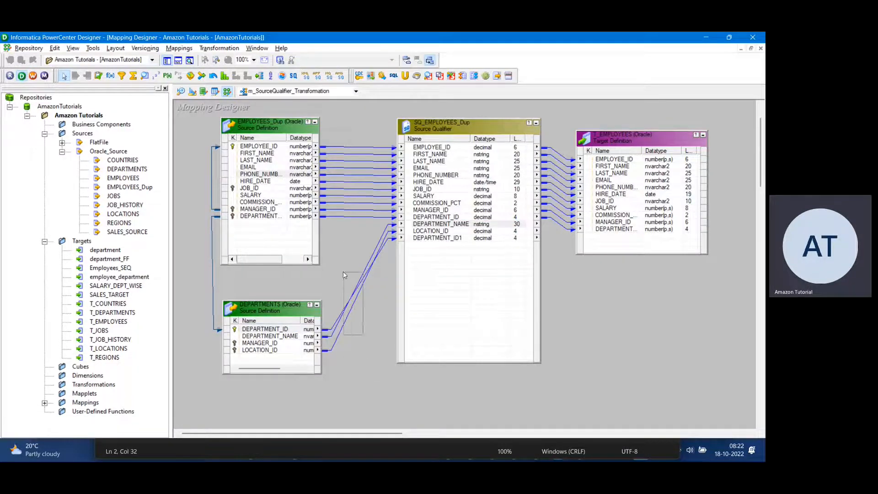
{"action": "key", "text": "Delete"}
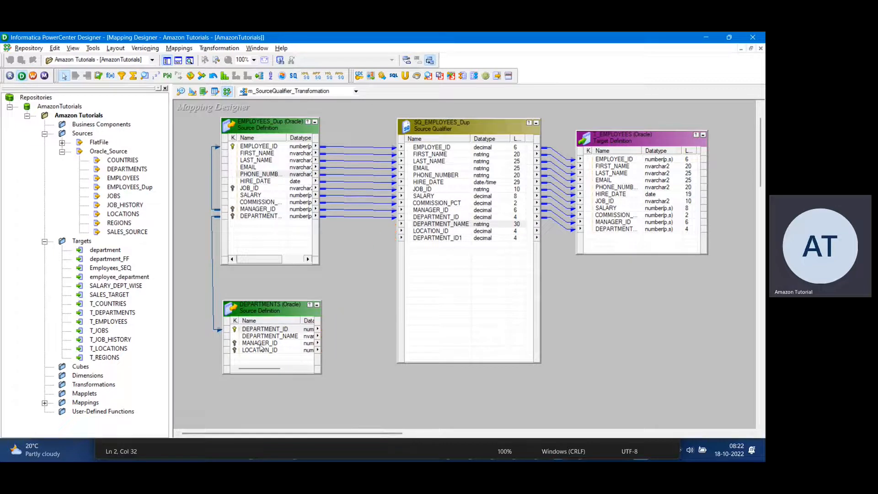
Try to link DEPARTMENT_ID, DEPARTMENT_NAME and LOCATION_ID of DEPARTMENTS together to SQ_EMPLOYEES_Dup.
{"action": "left_click", "coordinate": [264, 330]}
{"action": "left_click", "coordinate": [264, 336], "text": "ctrl"}
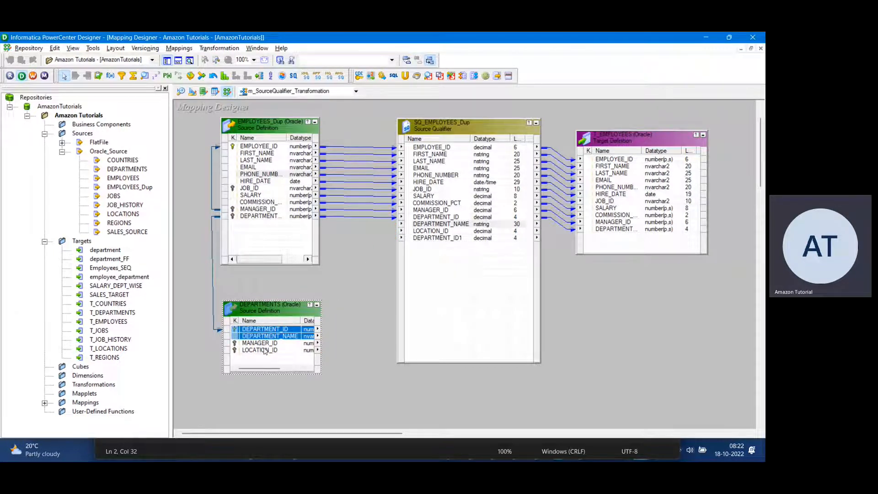
{"action": "left_click", "coordinate": [264, 350], "text": "ctrl"}
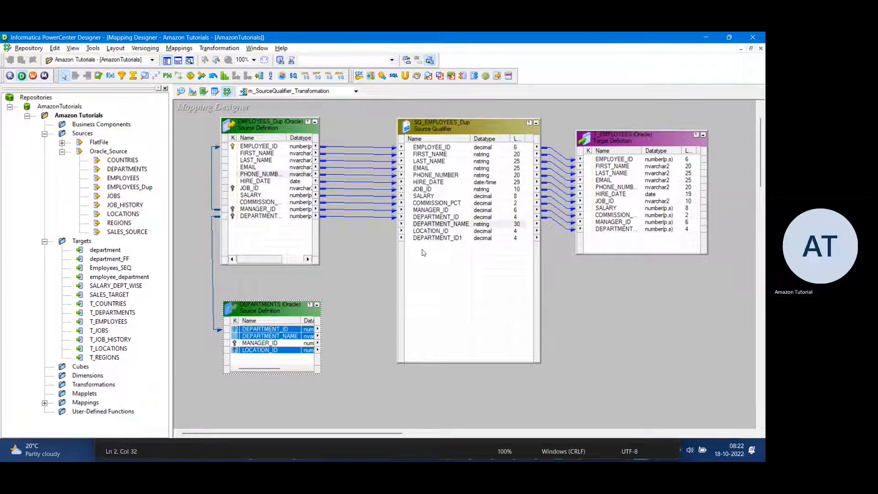
{"action": "left_click", "coordinate": [423, 252]}
{"action": "left_click", "coordinate": [433, 226]}
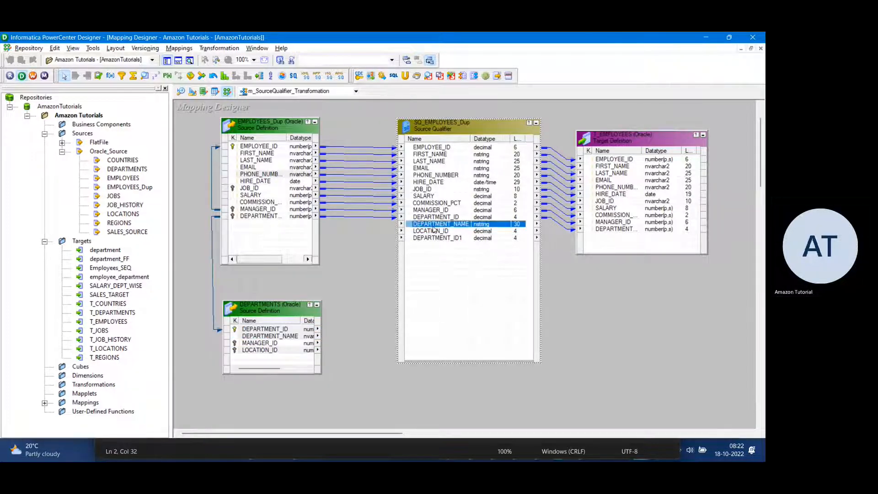
{"action": "left_click", "coordinate": [431, 232]}
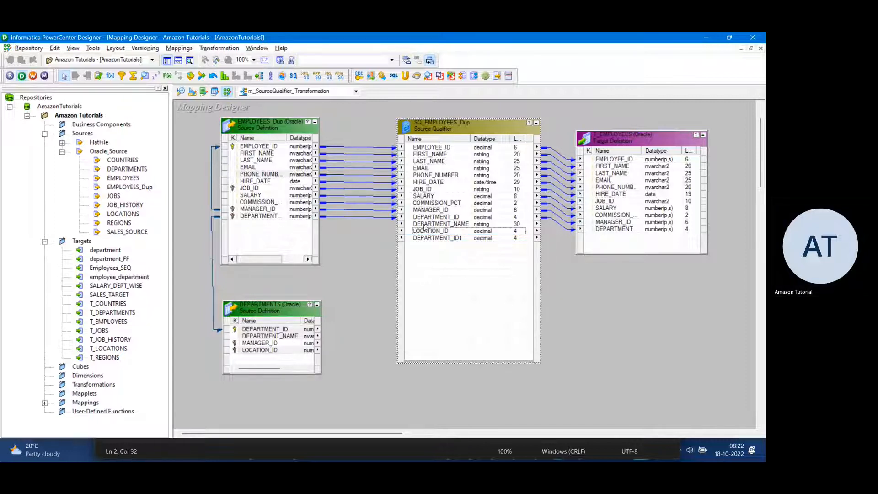
{"action": "left_click", "coordinate": [425, 224]}
{"action": "left_click_drag", "start_coordinate": [426, 231], "coordinate": [428, 243]}
Try again to link the same three DEPARTMENTS ports, this time onto the DEPARTMENT_NAME port of SQ_EMPLOYEES_Dup.
{"action": "left_click", "coordinate": [256, 343]}
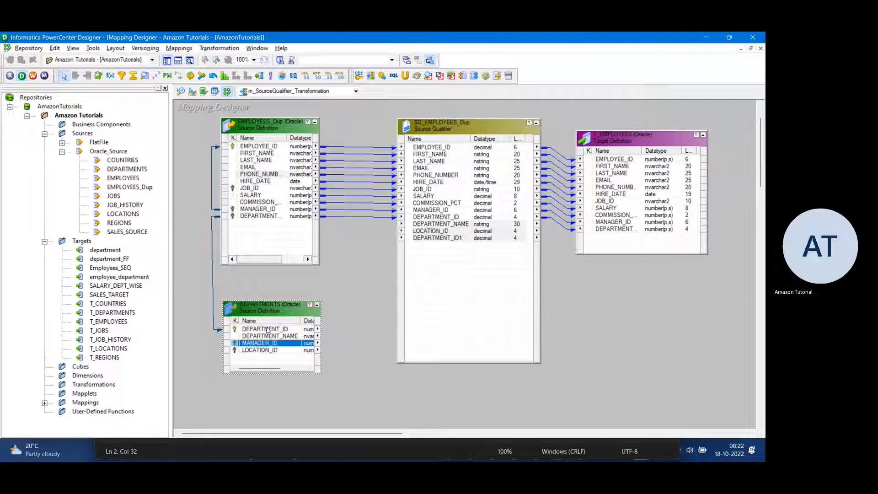
{"action": "left_click", "coordinate": [268, 329]}
{"action": "left_click", "coordinate": [272, 336], "text": "ctrl"}
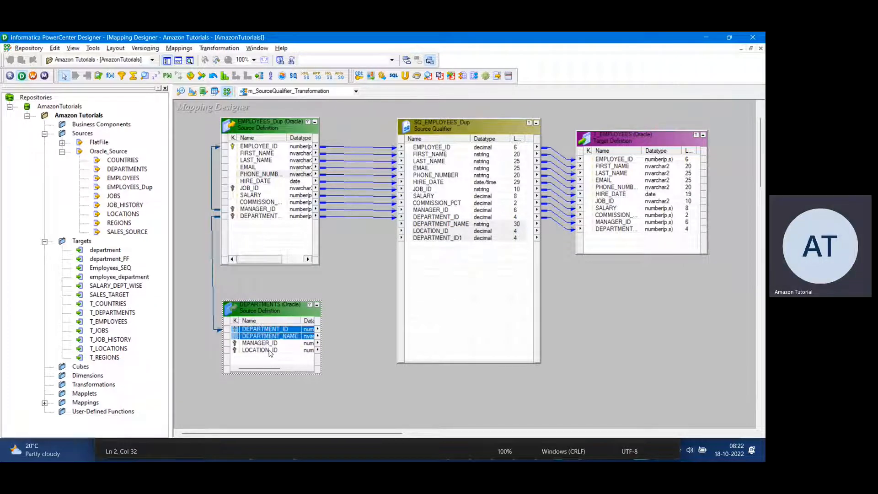
{"action": "left_click", "coordinate": [271, 351], "text": "ctrl"}
{"action": "mouse_move", "coordinate": [265, 335]}
{"action": "left_mouse_down"}
{"action": "mouse_move", "coordinate": [426, 233]}
{"action": "mouse_move", "coordinate": [426, 225]}
{"action": "left_mouse_up"}
{"action": "left_click", "coordinate": [440, 264]}
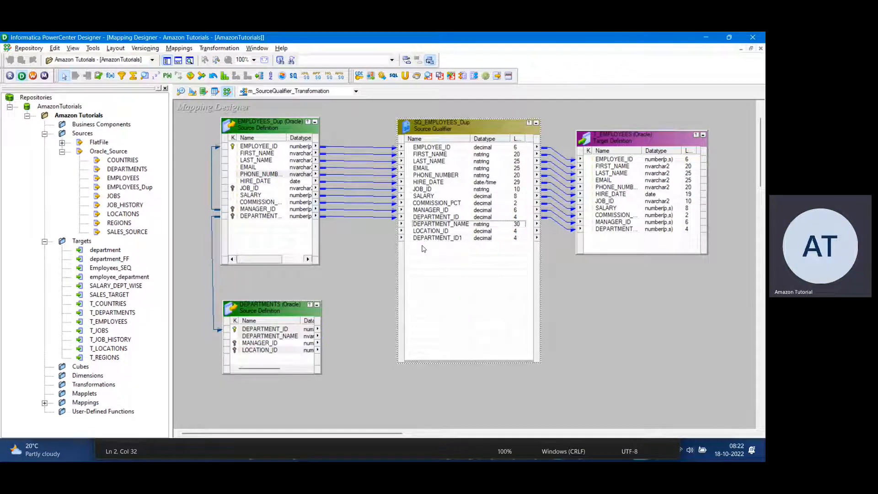
{"action": "left_click", "coordinate": [434, 250]}
{"action": "left_click", "coordinate": [434, 237], "text": "shift"}
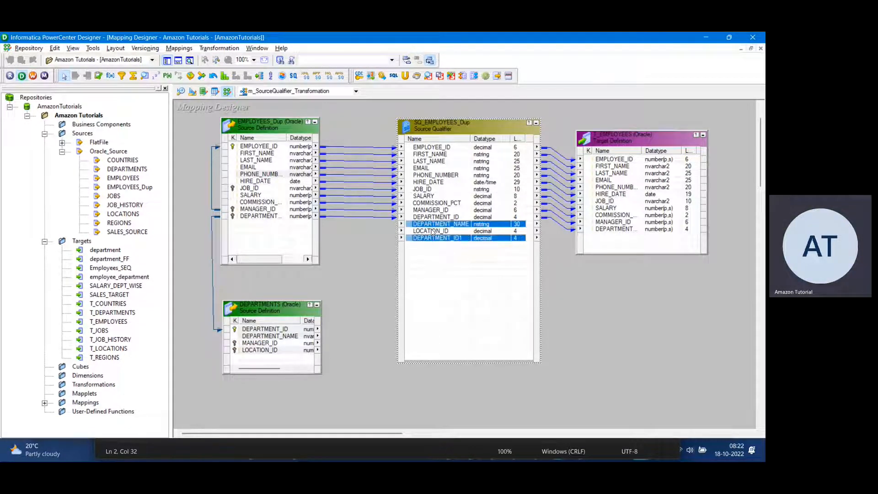
{"action": "right_click", "coordinate": [438, 232]}
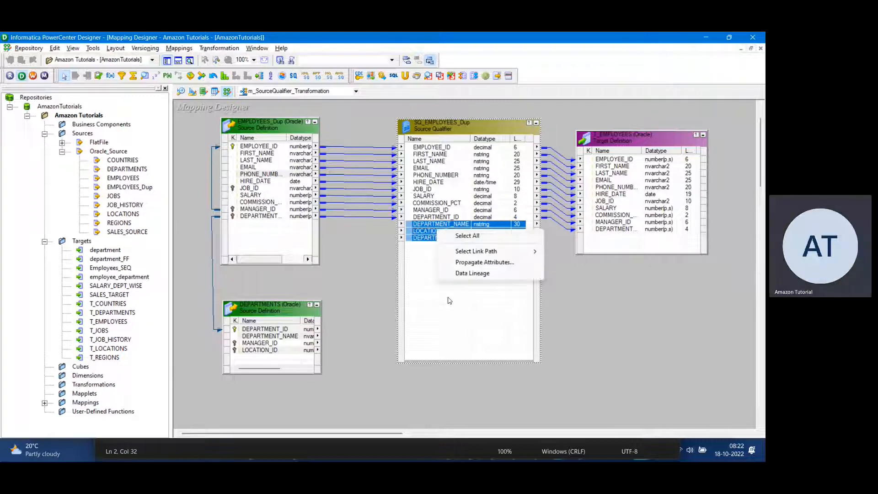
{"action": "left_click", "coordinate": [420, 225]}
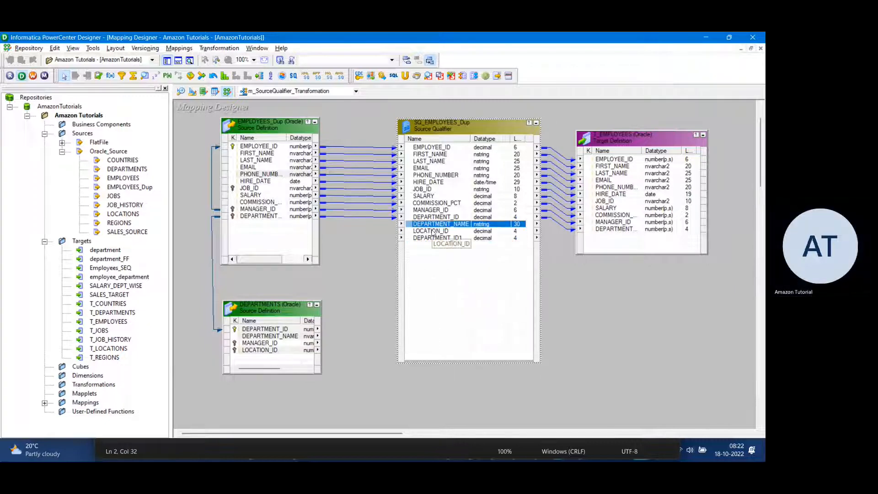
{"action": "left_click", "coordinate": [429, 231], "text": "shift"}
Save the m_SourceQualifier_Transformation mapping and select the DEPARTMENT_NAME port in SQ_EMPLOYEES_Dup.
{"action": "left_click", "coordinate": [371, 255]}
{"action": "key", "text": "ctrl+s"}
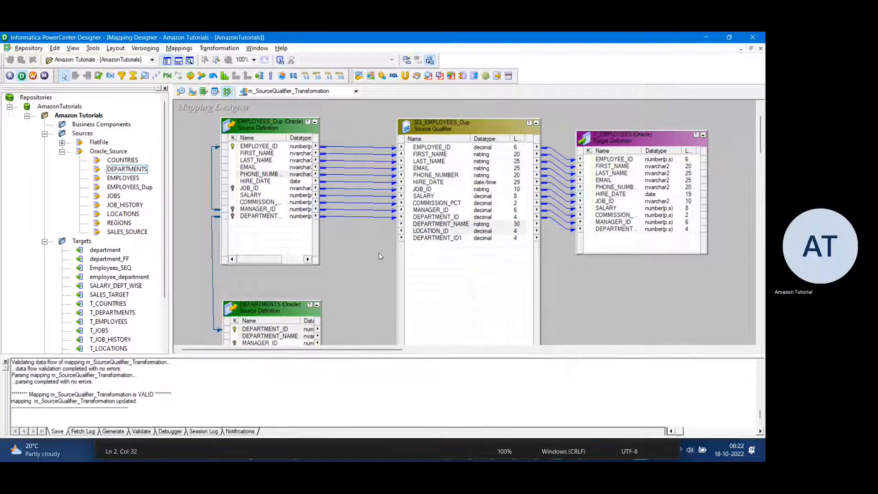
{"action": "left_click", "coordinate": [438, 224]}
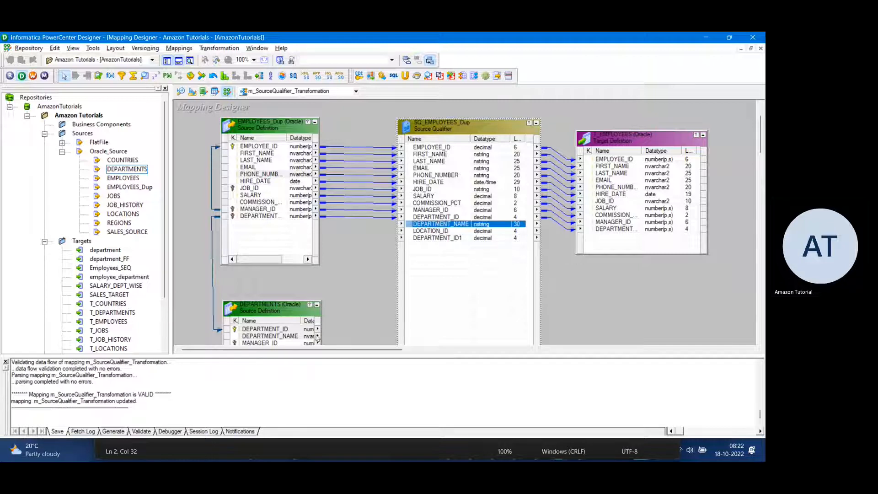
Shrink the output area and link DEPARTMENTS ports DEPARTMENT_ID, DEPARTMENT_NAME and LOCATION_ID individually to DEPARTMENT_ID1, DEPARTMENT_NAME and LOCATION_ID in SQ_EMPLOYEES_Dup.
{"action": "left_click", "coordinate": [288, 369]}
{"action": "left_click_drag", "start_coordinate": [292, 374], "coordinate": [293, 389]}
{"action": "left_click_drag", "start_coordinate": [283, 311], "coordinate": [433, 242]}
{"action": "left_click", "coordinate": [285, 341]}
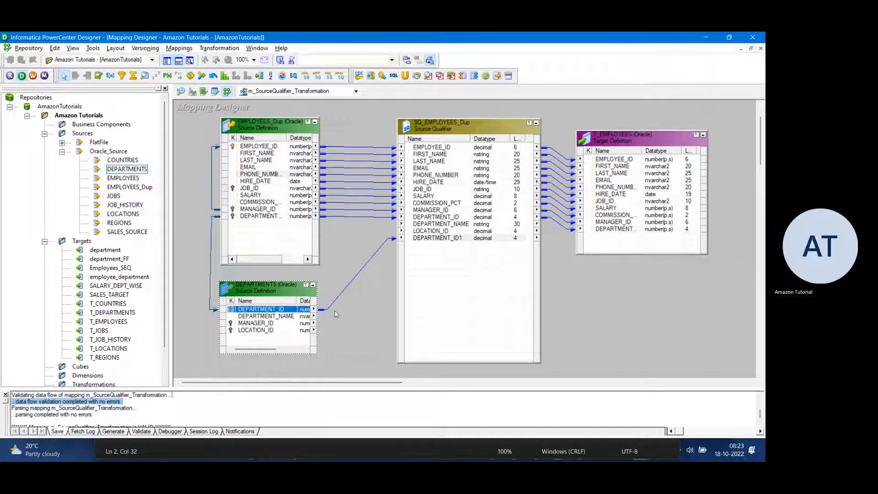
{"action": "left_click_drag", "start_coordinate": [257, 318], "coordinate": [437, 224]}
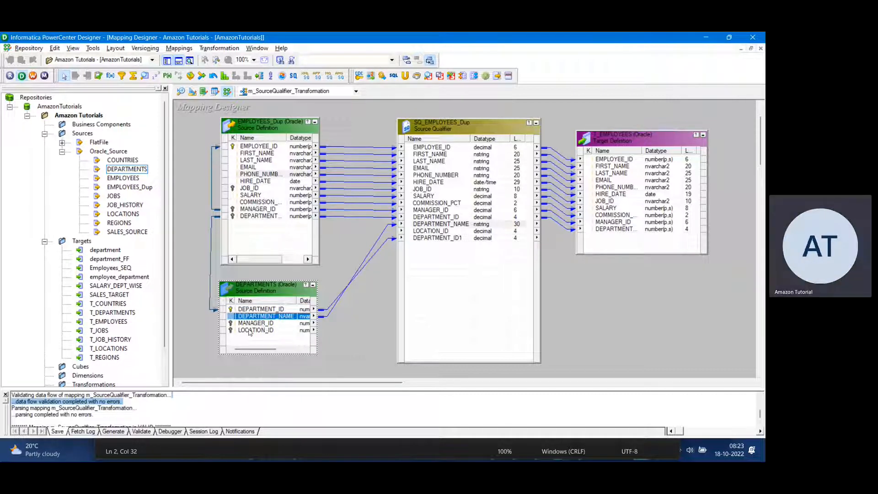
{"action": "left_click_drag", "start_coordinate": [251, 331], "coordinate": [421, 232]}
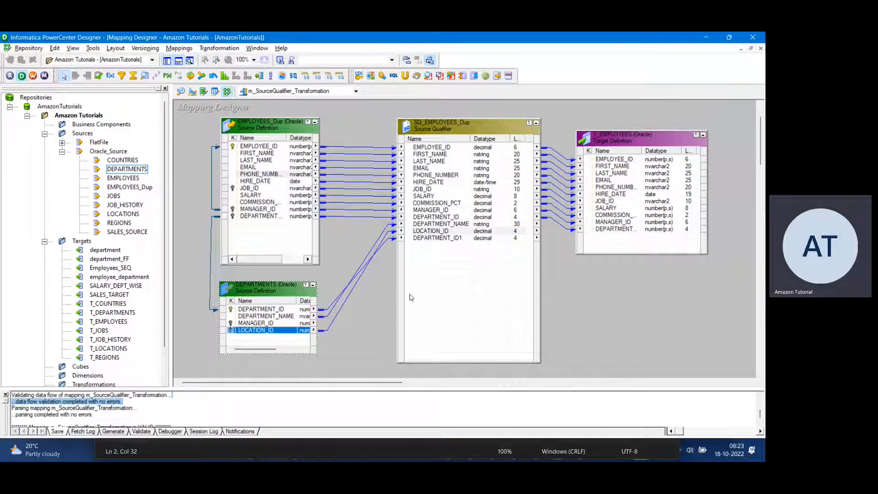
{"action": "left_click", "coordinate": [461, 273]}
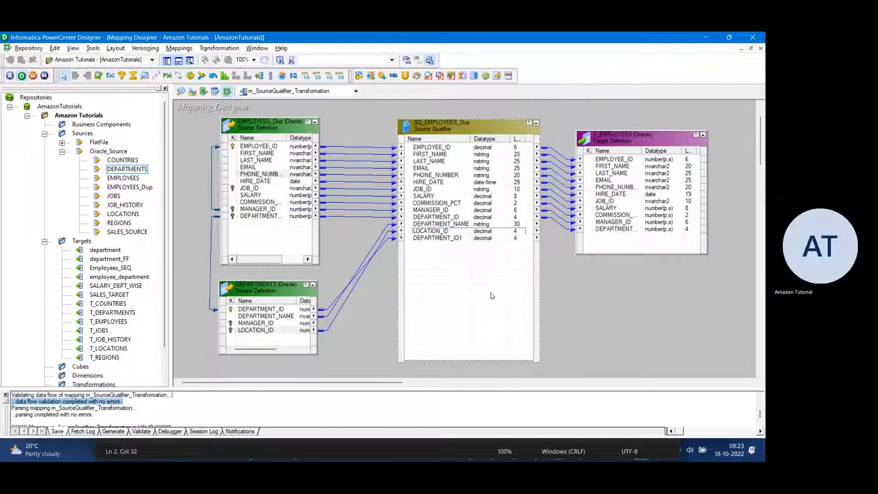
Replace the T_EMPLOYEES target in the mapping with the employee_department target definition.
{"action": "left_click", "coordinate": [646, 136]}
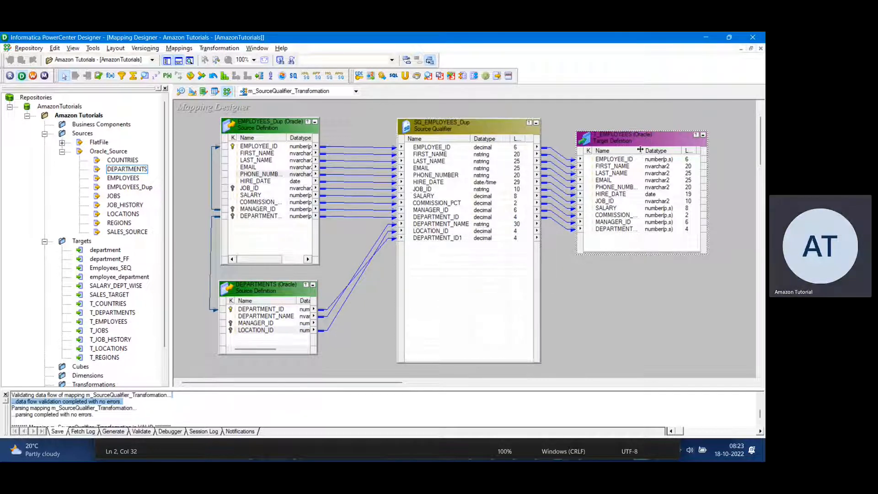
{"action": "key", "text": "Delete"}
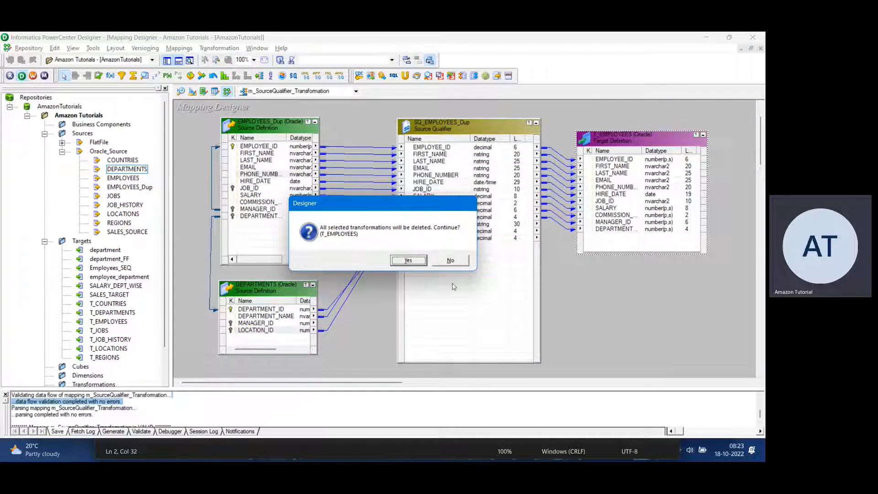
{"action": "left_click", "coordinate": [403, 264]}
{"action": "left_click_drag", "start_coordinate": [117, 276], "coordinate": [669, 145]}
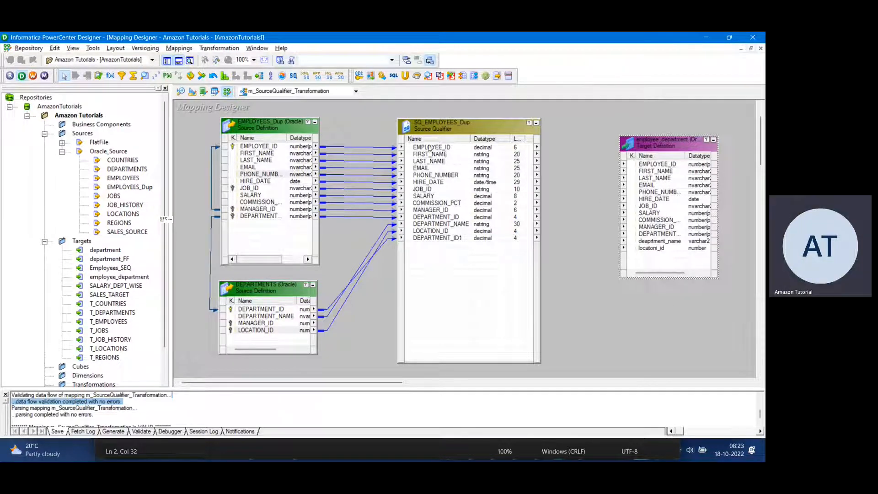
Link the SQ_EMPLOYEES_Dup ports from EMPLOYEE_ID through MANAGER_ID together to the matching ports of the employee_department target, starting at EMPLOYEE_ID.
{"action": "left_click", "coordinate": [430, 147]}
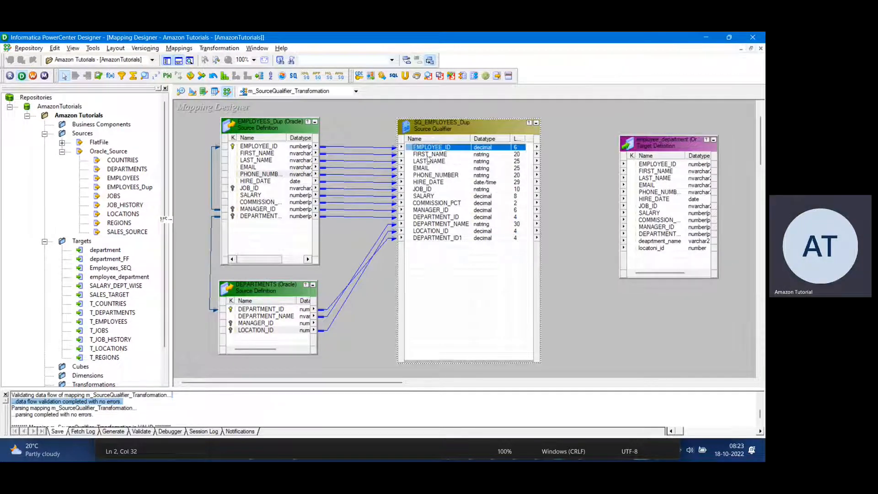
{"action": "left_click", "coordinate": [428, 212], "text": "shift"}
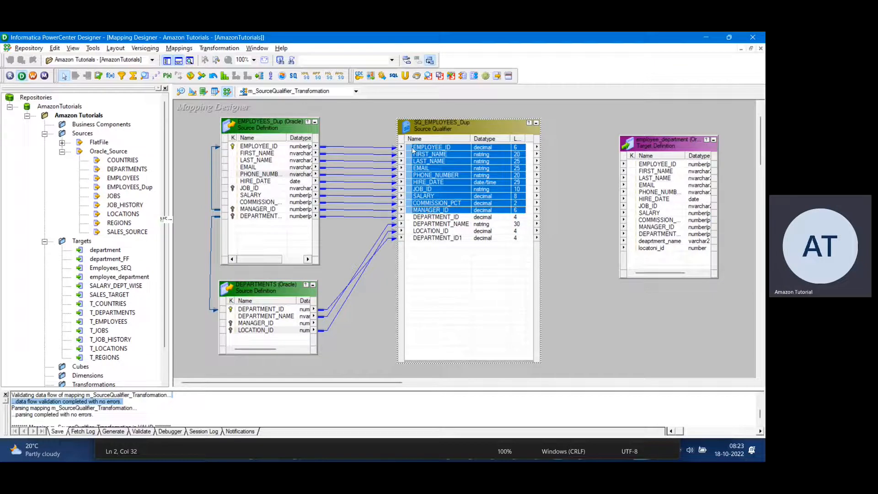
{"action": "left_click_drag", "start_coordinate": [411, 147], "coordinate": [649, 165]}
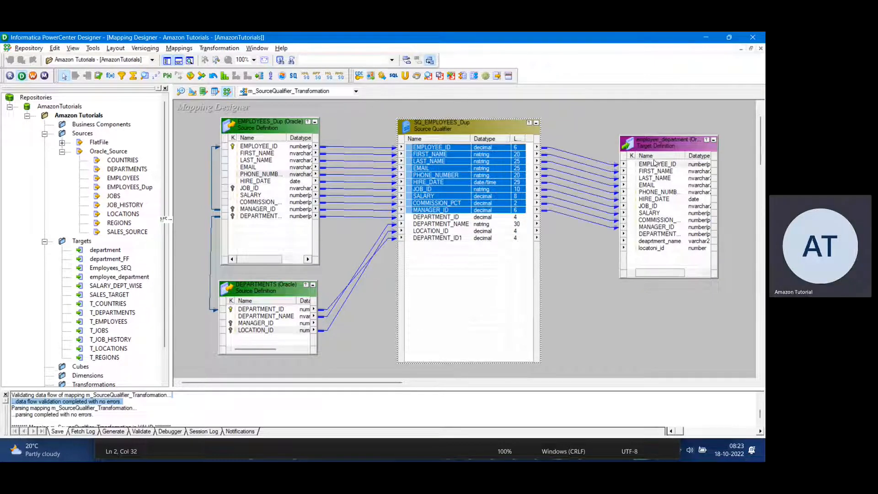
Link DEPARTMENT_ID, DEPARTMENT_NAME and LOCATION_ID of SQ_EMPLOYEES_Dup together to the matching employee_department ports and save the mapping.
{"action": "left_click", "coordinate": [658, 235]}
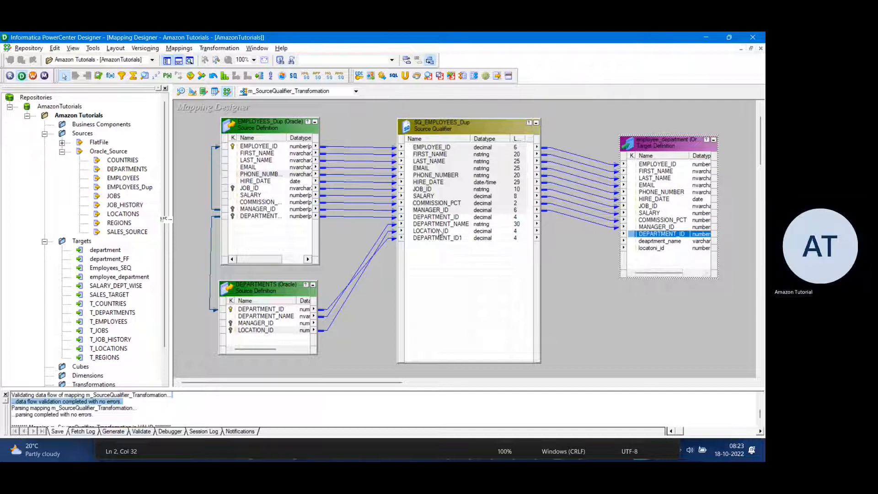
{"action": "left_click", "coordinate": [463, 231]}
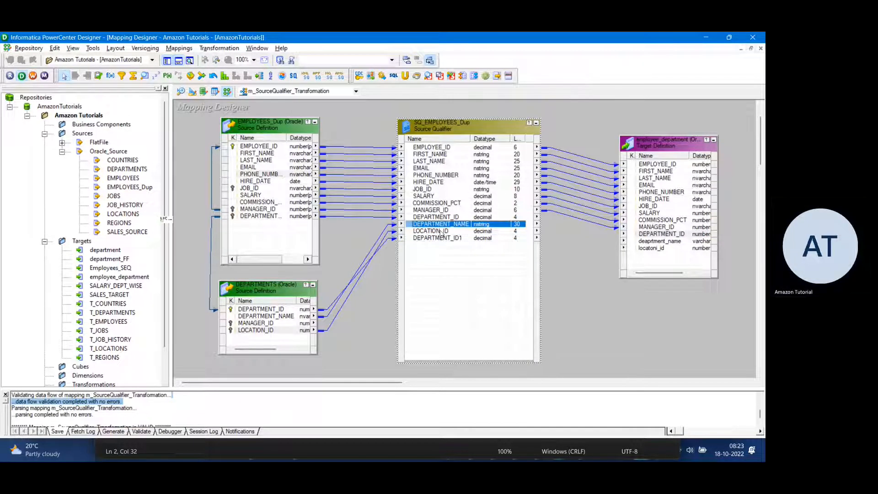
{"action": "left_click", "coordinate": [453, 224]}
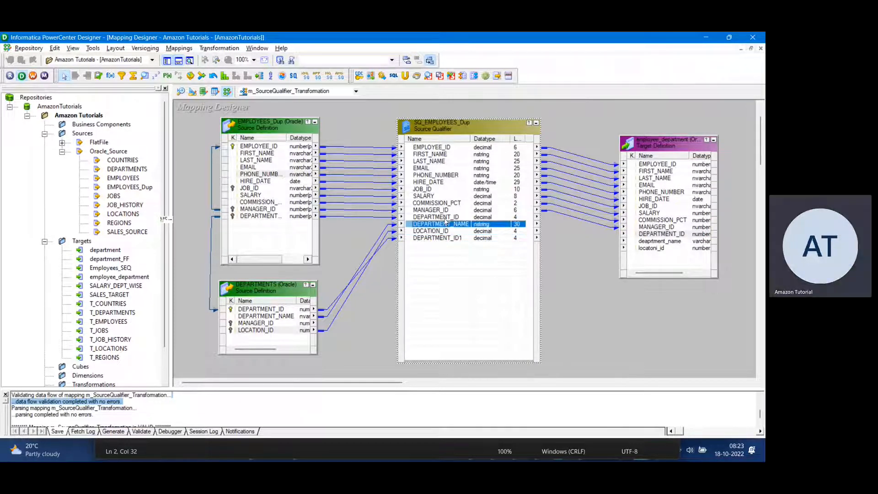
{"action": "left_click", "coordinate": [446, 217]}
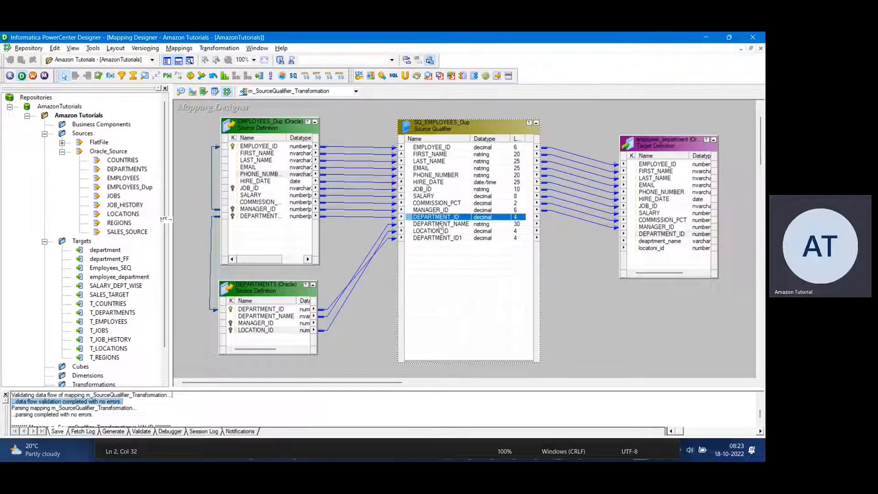
{"action": "left_click", "coordinate": [440, 224]}
{"action": "left_click", "coordinate": [442, 230]}
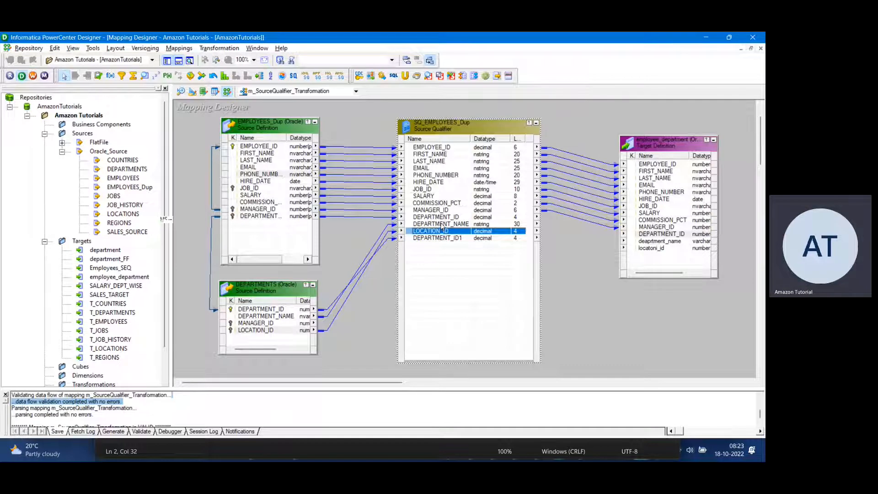
{"action": "left_click", "coordinate": [443, 217]}
{"action": "left_click", "coordinate": [446, 230], "text": "shift"}
{"action": "left_click_drag", "start_coordinate": [453, 217], "coordinate": [639, 236]}
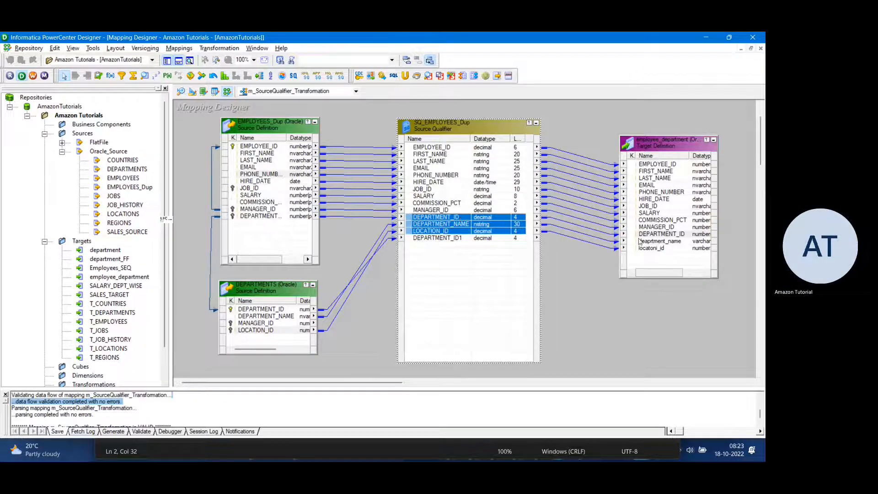
{"action": "left_click", "coordinate": [578, 289]}
{"action": "key", "text": "ctrl+s"}
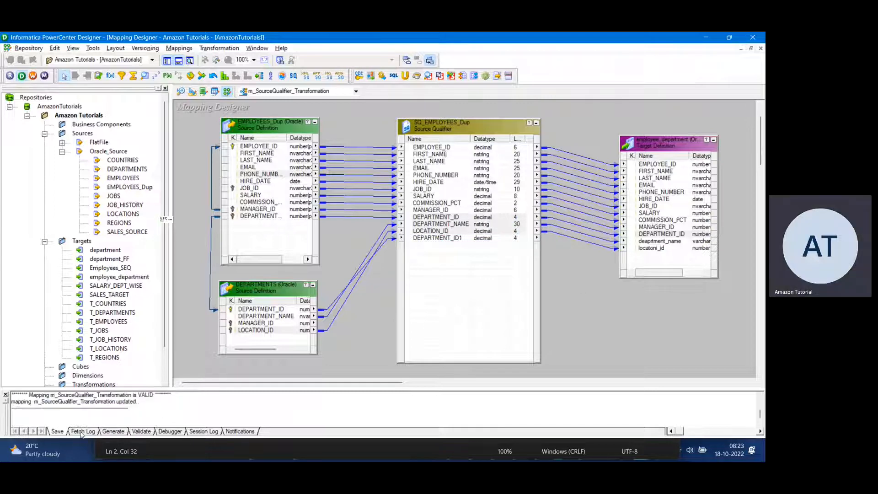
Open the User Defined Join expression editor in the properties of the SQ_EMPLOYEES_Dup source qualifier.
{"action": "double_click", "coordinate": [464, 225]}
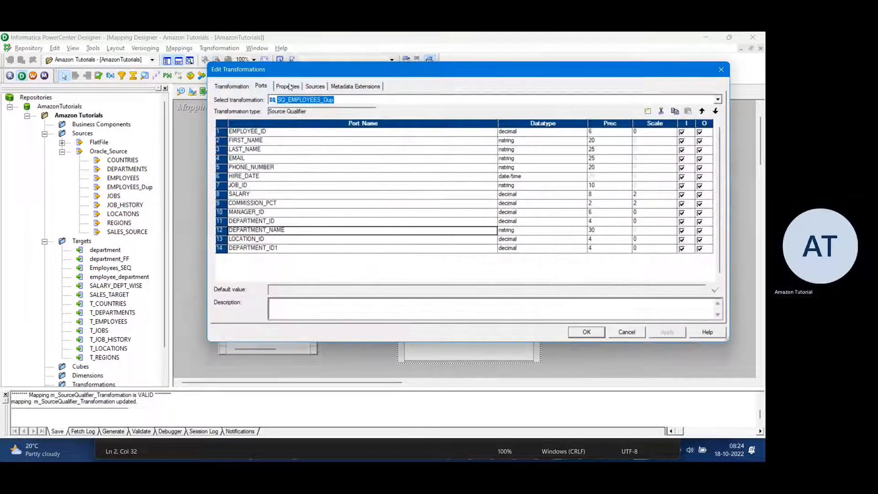
{"action": "left_click", "coordinate": [288, 86]}
{"action": "left_click", "coordinate": [227, 138]}
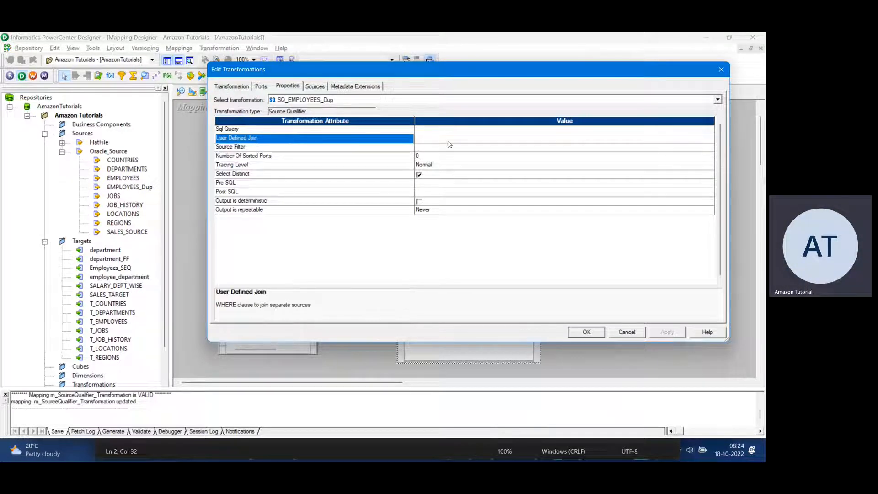
{"action": "left_click", "coordinate": [471, 139]}
{"action": "left_click", "coordinate": [221, 140]}
{"action": "left_click", "coordinate": [586, 140]}
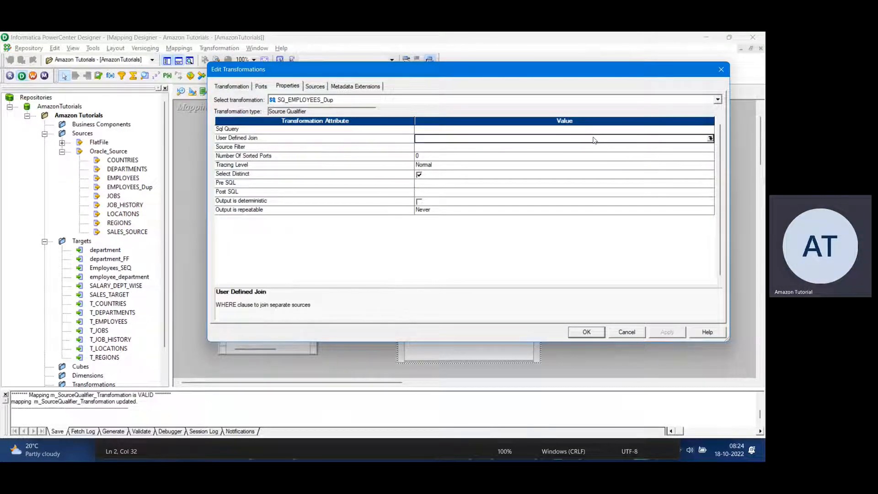
{"action": "left_click", "coordinate": [710, 138]}
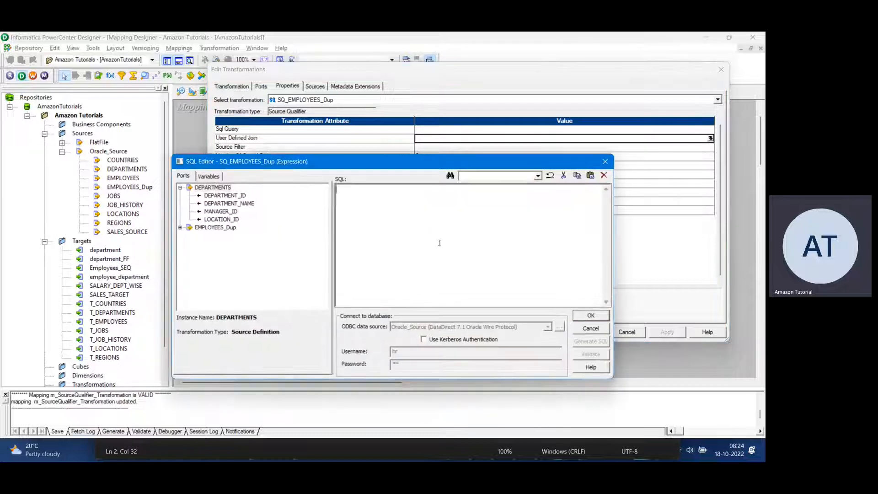
Build the join condition DEPARTMENTS.DEPARTMENT_ID = EMPLOYEES_Dup.DEPARTMENT_ID from the source ports and apply it to the source qualifier.
{"action": "double_click", "coordinate": [227, 196]}
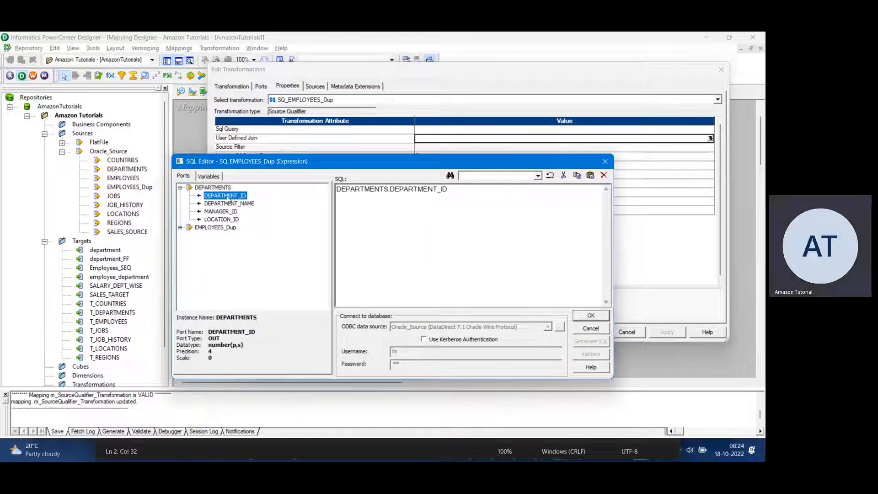
{"action": "left_click", "coordinate": [478, 195]}
{"action": "type", "text": "="}
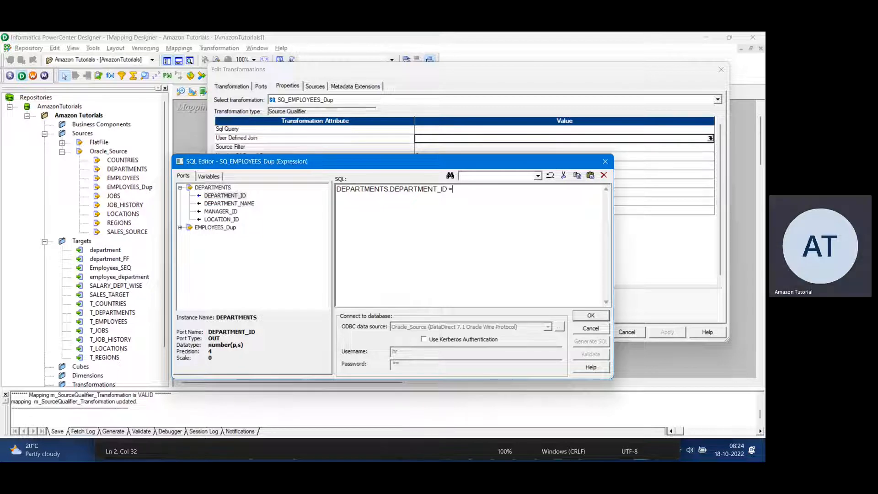
{"action": "left_click", "coordinate": [180, 227]}
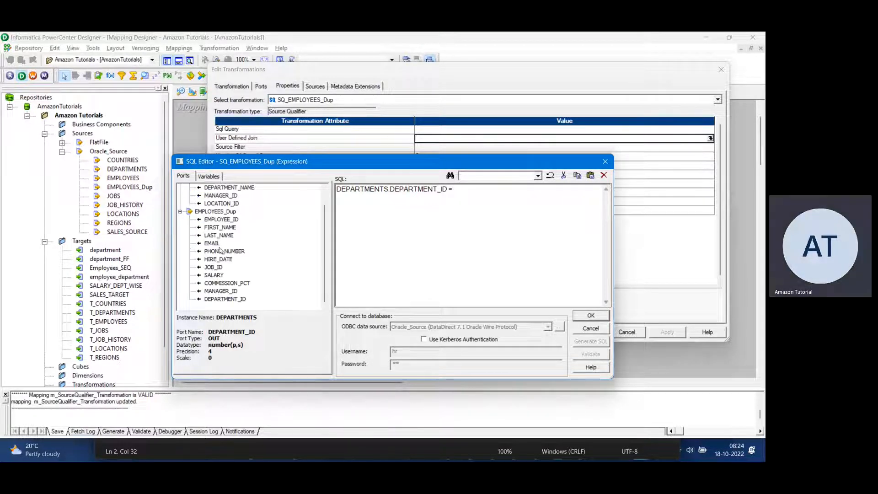
{"action": "double_click", "coordinate": [224, 299]}
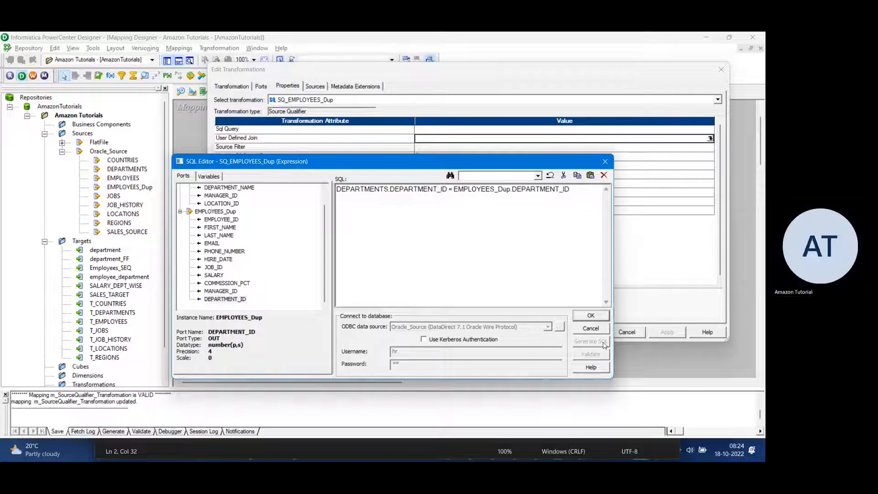
{"action": "left_click", "coordinate": [592, 316]}
{"action": "left_click", "coordinate": [656, 332]}
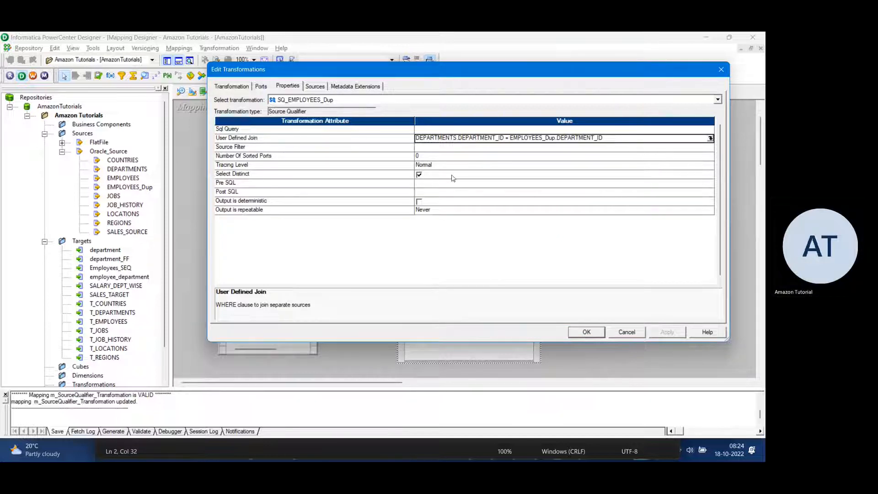
Turn off Select Distinct for SQ_EMPLOYEES_Dup, accept the transformation changes and save the mapping.
{"action": "left_click", "coordinate": [419, 174]}
{"action": "left_click", "coordinate": [666, 332]}
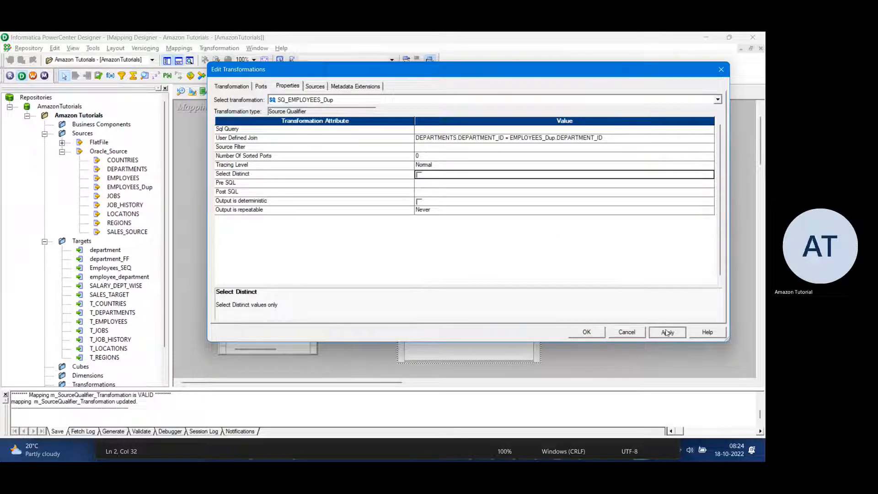
{"action": "left_click", "coordinate": [585, 332]}
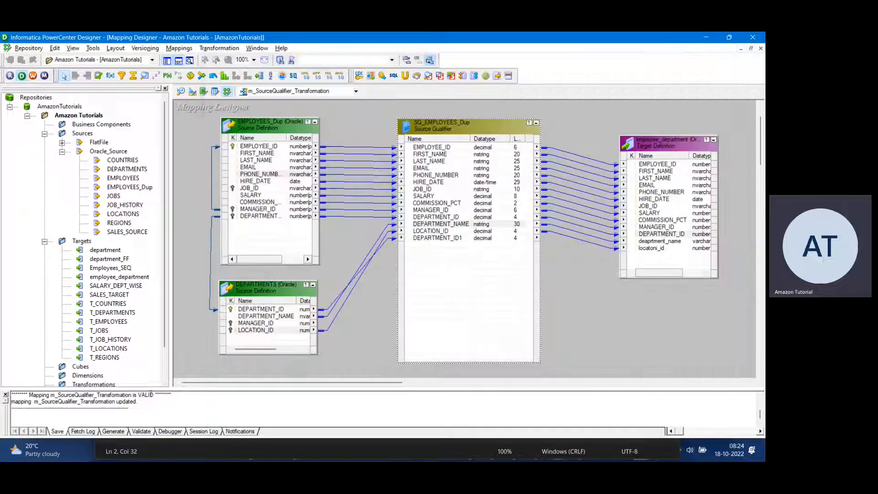
{"action": "left_click_drag", "start_coordinate": [286, 389], "coordinate": [285, 374]}
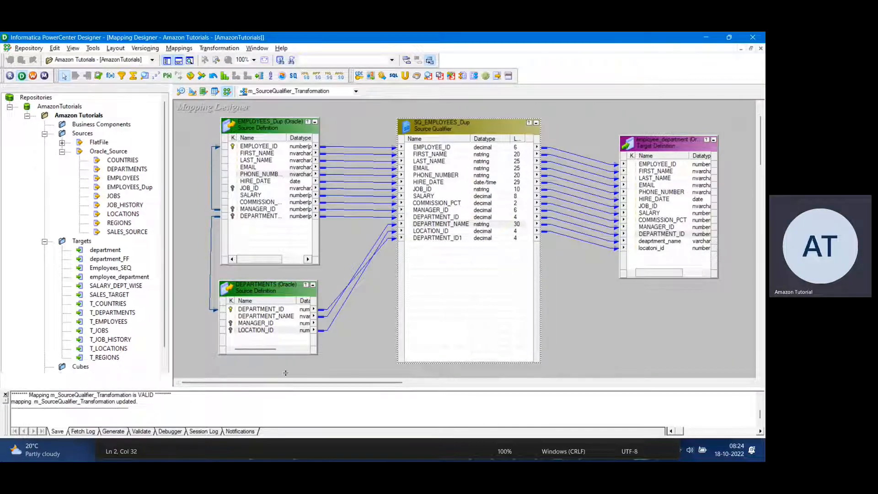
Switch to Workflow Manager, refresh the mapping of the s_m_SourceQualifier_Transformation session, and start the wf_SourceQualifier_Transformation workflow.
{"action": "key", "text": "super+s"}
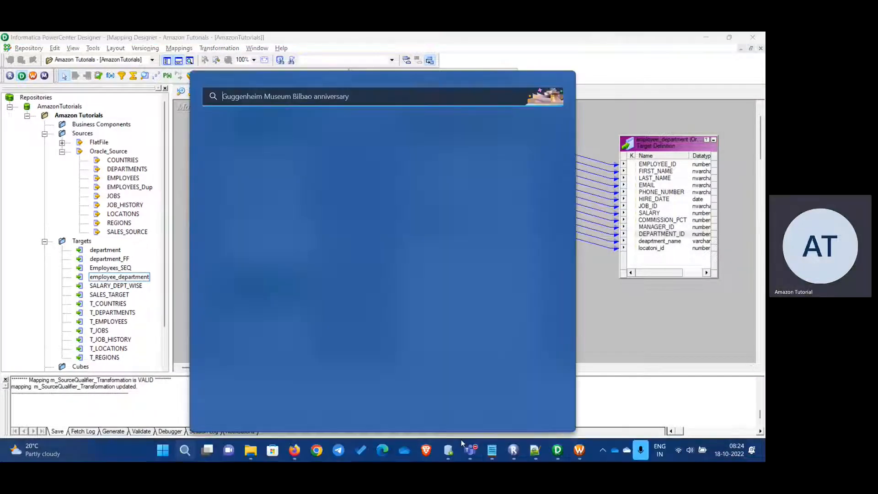
{"action": "left_click", "coordinate": [579, 450]}
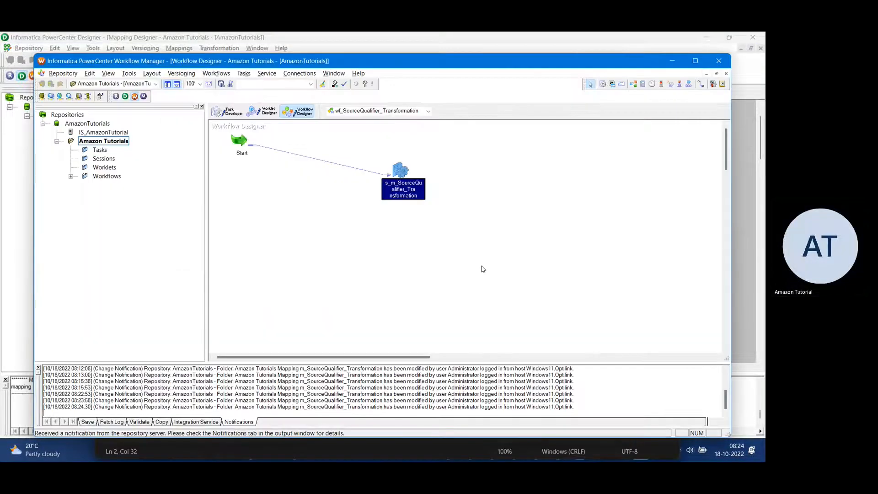
{"action": "right_click", "coordinate": [407, 178]}
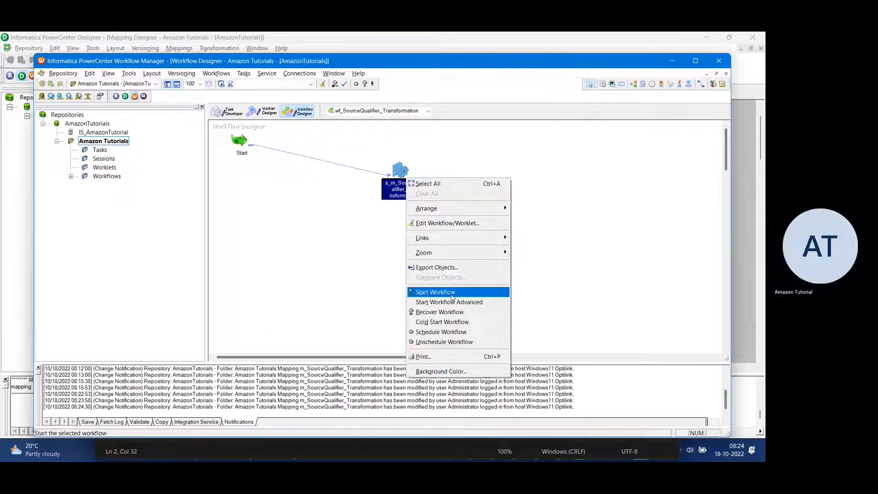
{"action": "left_click", "coordinate": [396, 172]}
{"action": "right_click", "coordinate": [397, 170]}
{"action": "left_click", "coordinate": [425, 269]}
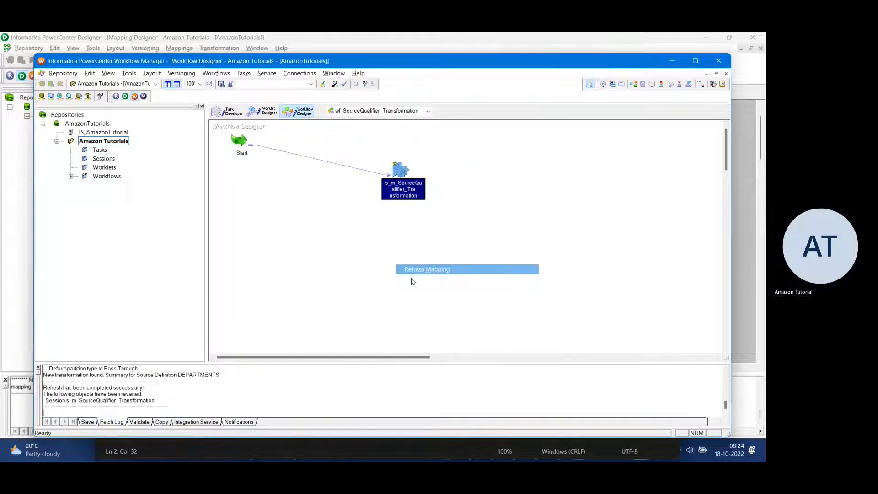
{"action": "right_click", "coordinate": [382, 248]}
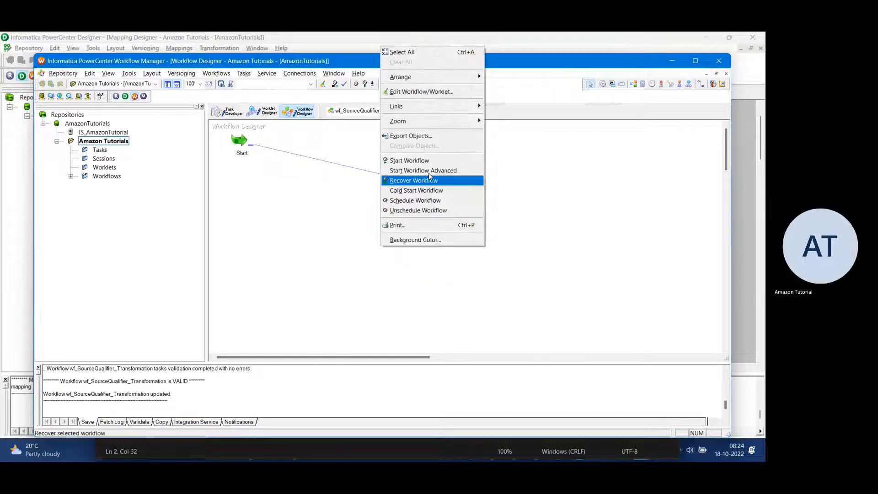
{"action": "left_click", "coordinate": [410, 160]}
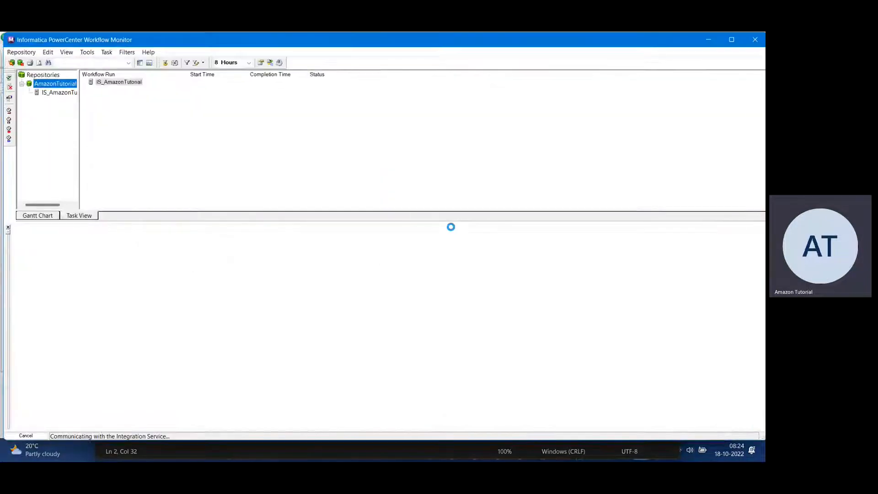
Examine the session log and the run details of s_m_SourceQualifier_Transformation in Workflow Monitor for failure information.
{"action": "left_click", "coordinate": [157, 96]}
{"action": "right_click", "coordinate": [157, 97]}
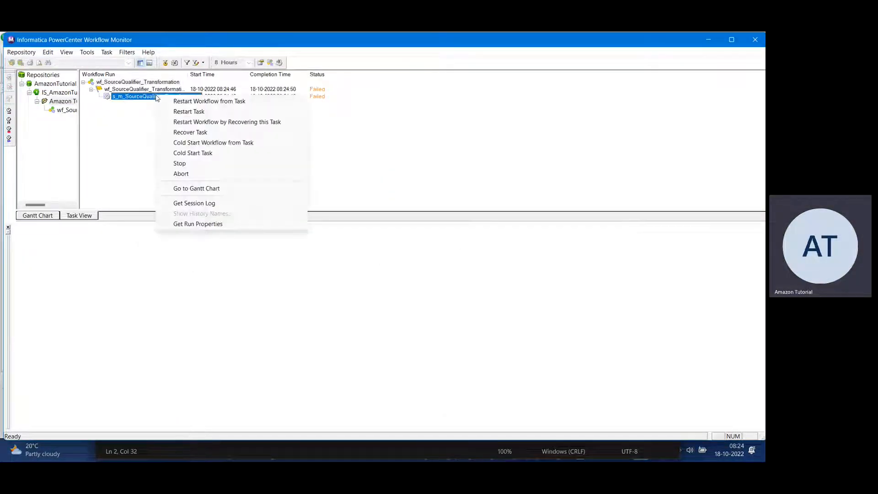
{"action": "left_click", "coordinate": [182, 203]}
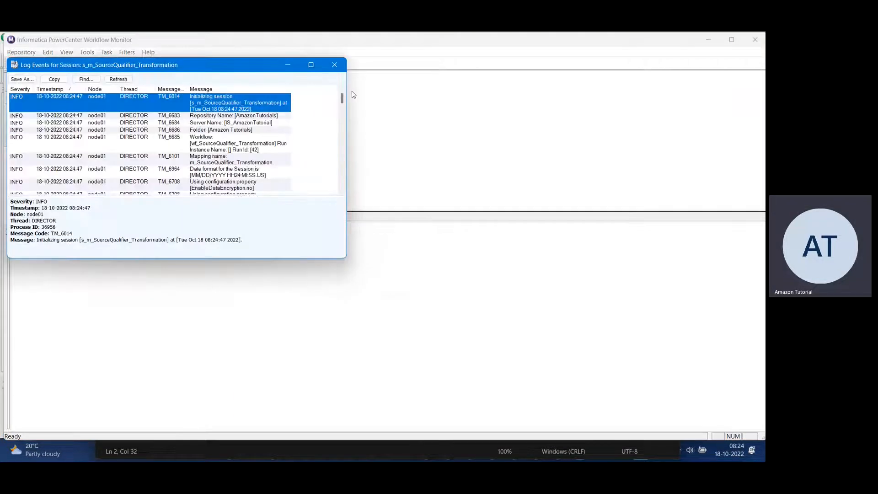
{"action": "left_click", "coordinate": [313, 64]}
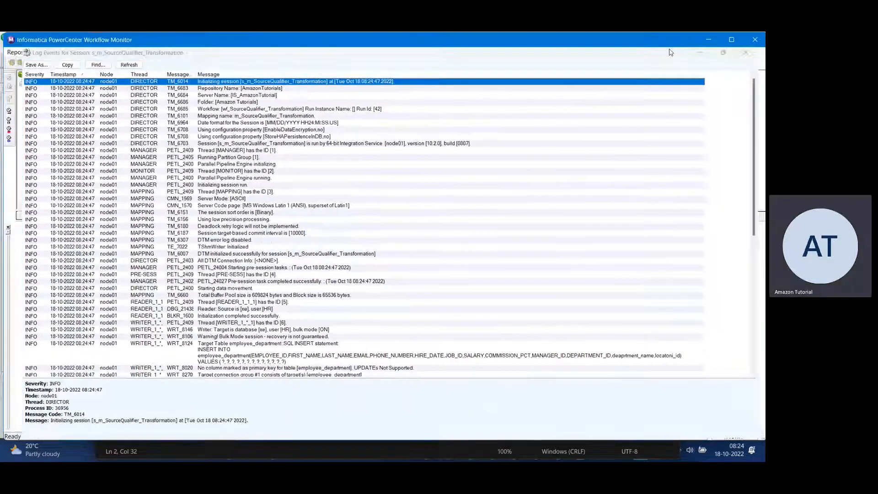
{"action": "left_click", "coordinate": [753, 37]}
{"action": "left_click", "coordinate": [139, 96]}
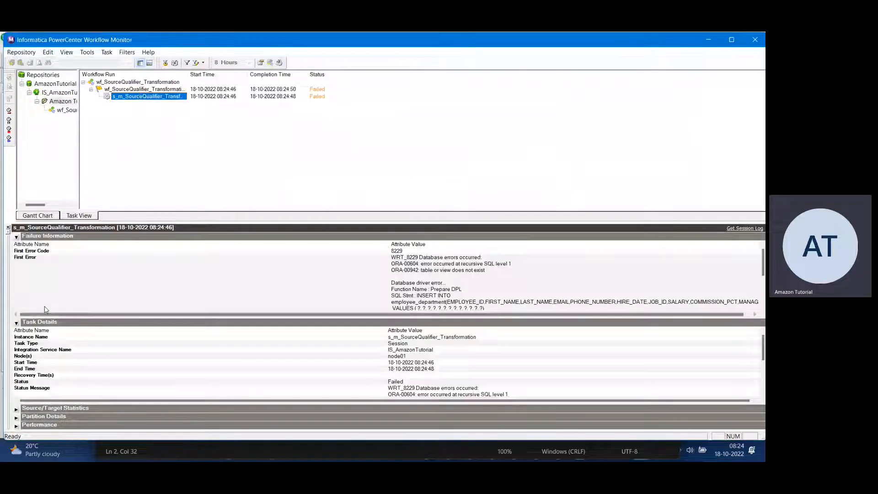
Examine the failed run's status message in the task details and the WRT_8229 error entry in the session log.
{"action": "left_click", "coordinate": [16, 237]}
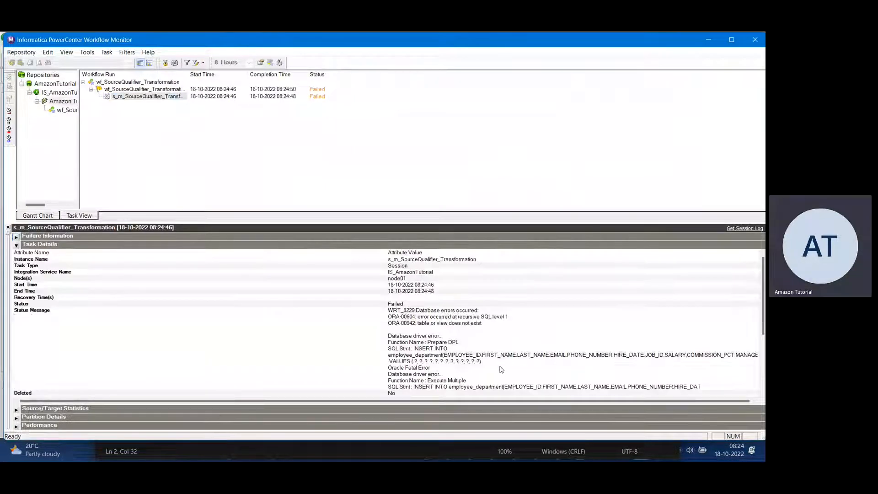
{"action": "left_click", "coordinate": [410, 312]}
{"action": "left_click", "coordinate": [461, 306]}
{"action": "left_click", "coordinate": [451, 317]}
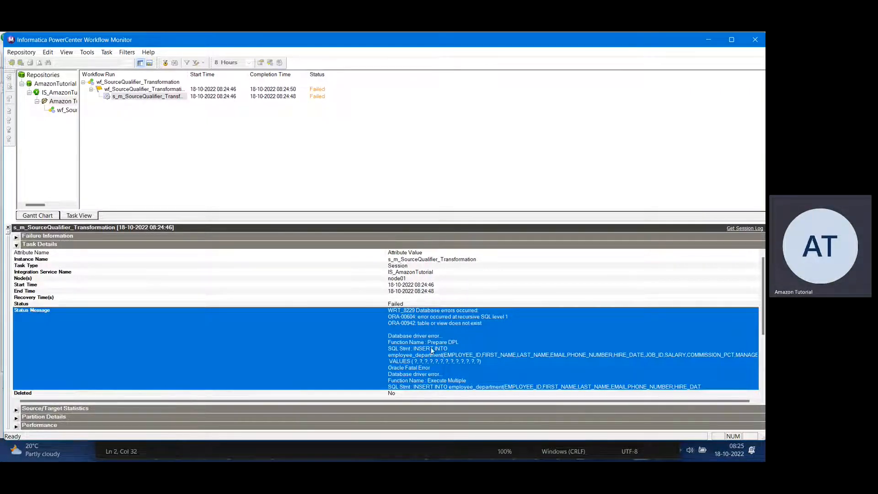
{"action": "key", "text": "alt+Tab"}
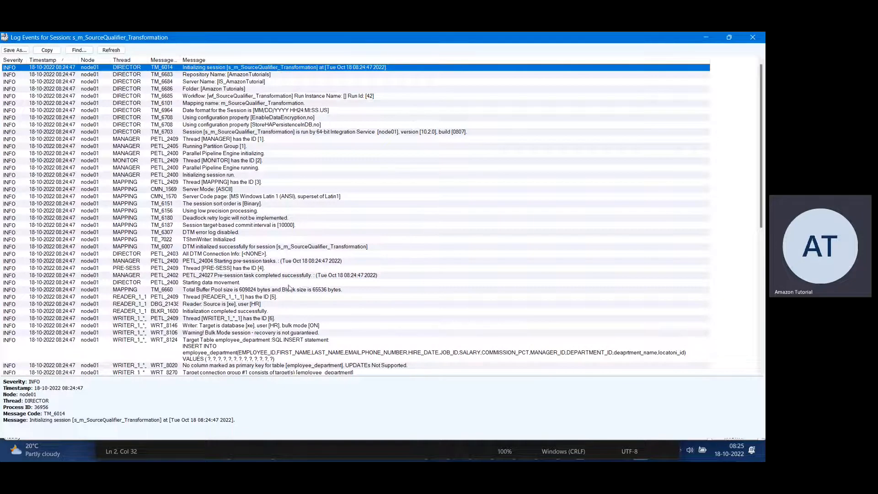
{"action": "scroll", "coordinate": [288, 287], "scroll_direction": "down", "scroll_amount": 10}
{"action": "left_click", "coordinate": [288, 288]}
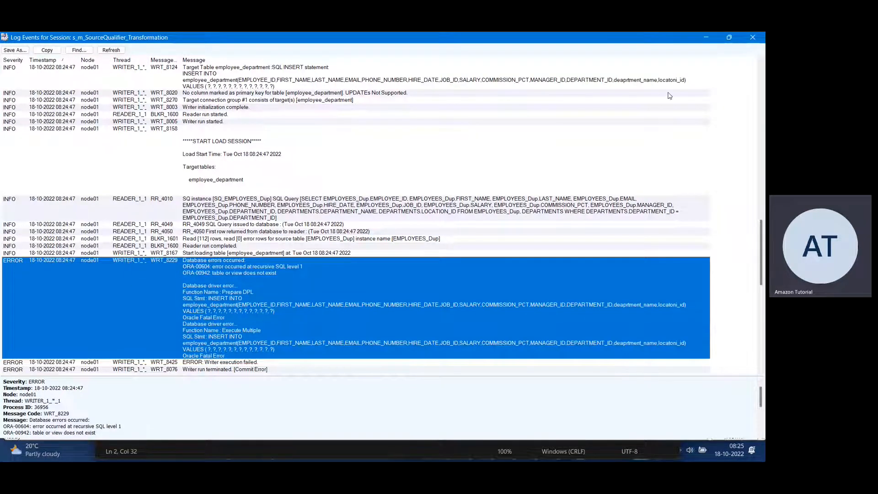
{"action": "left_click", "coordinate": [753, 37]}
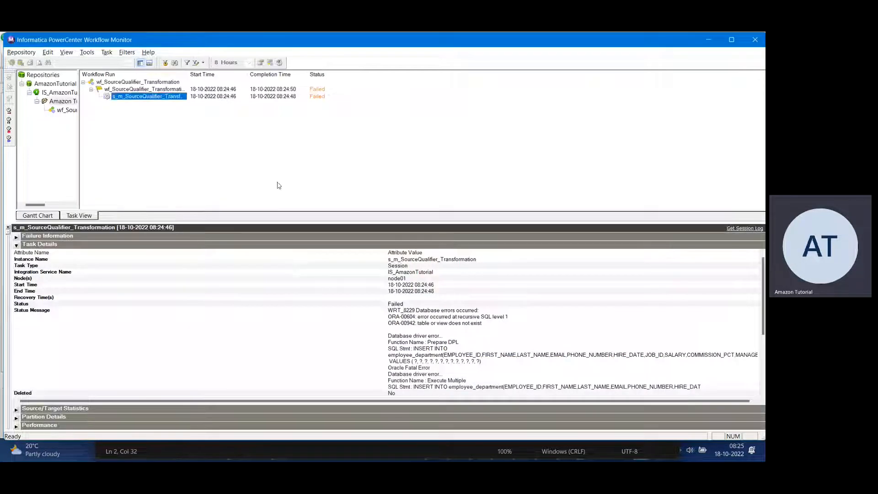
Switch to Workflow Manager, open the s_m_SourceQualifier_Transformation session and check the connection and user-defined join of SQ_EMPLOYEES_Dup.
{"action": "left_click", "coordinate": [762, 39]}
{"action": "double_click", "coordinate": [397, 197]}
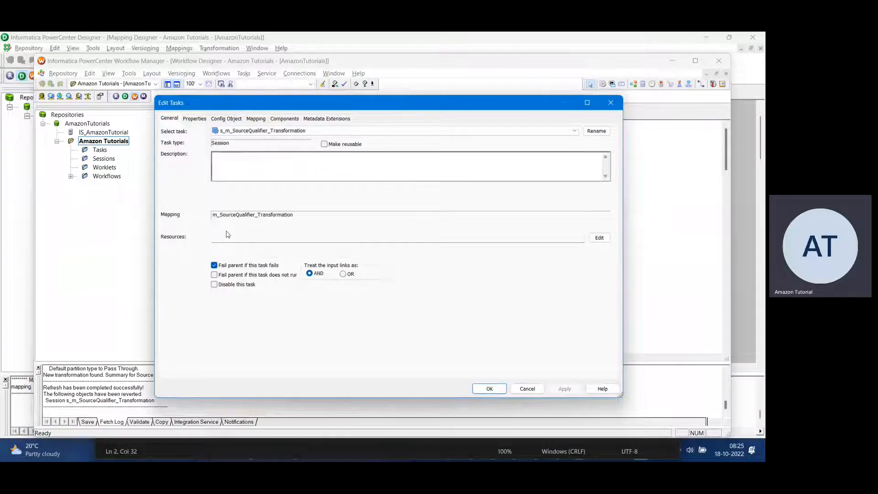
{"action": "left_click", "coordinate": [227, 118]}
{"action": "left_click", "coordinate": [255, 119]}
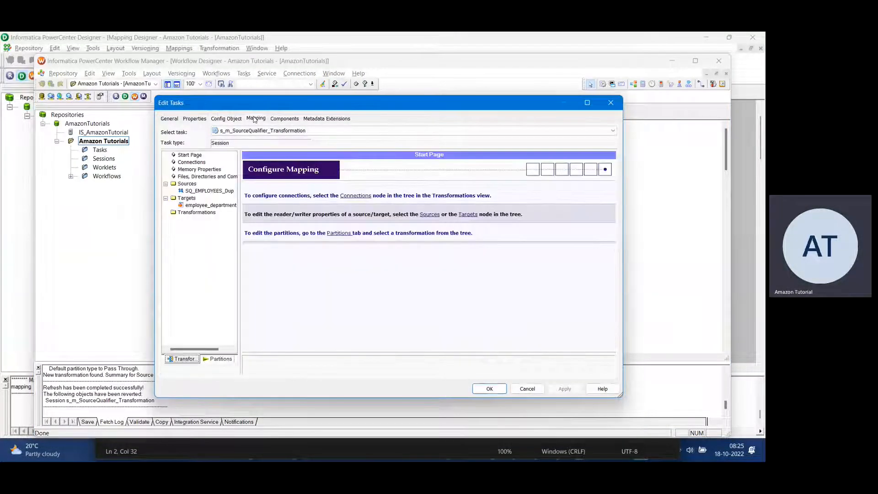
{"action": "left_click", "coordinate": [208, 191]}
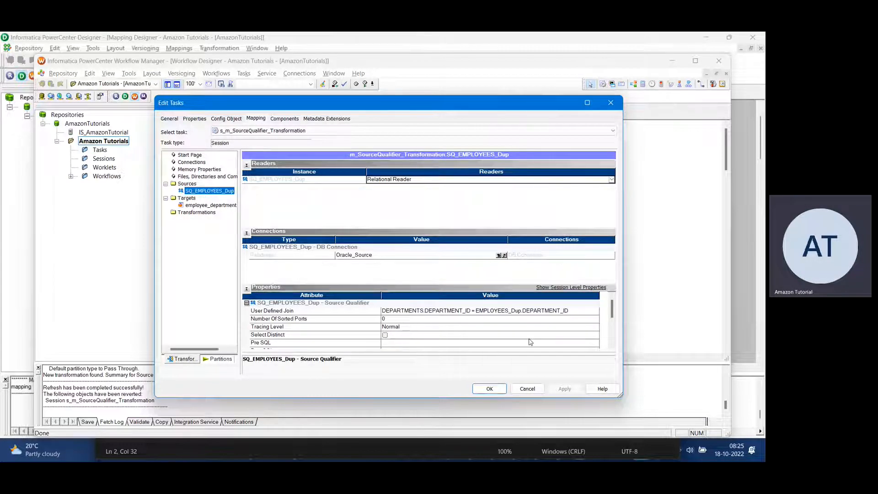
{"action": "mouse_move", "coordinate": [612, 313]}
{"action": "left_mouse_down"}
{"action": "mouse_move", "coordinate": [616, 346]}
{"action": "mouse_move", "coordinate": [605, 303]}
{"action": "left_mouse_up"}
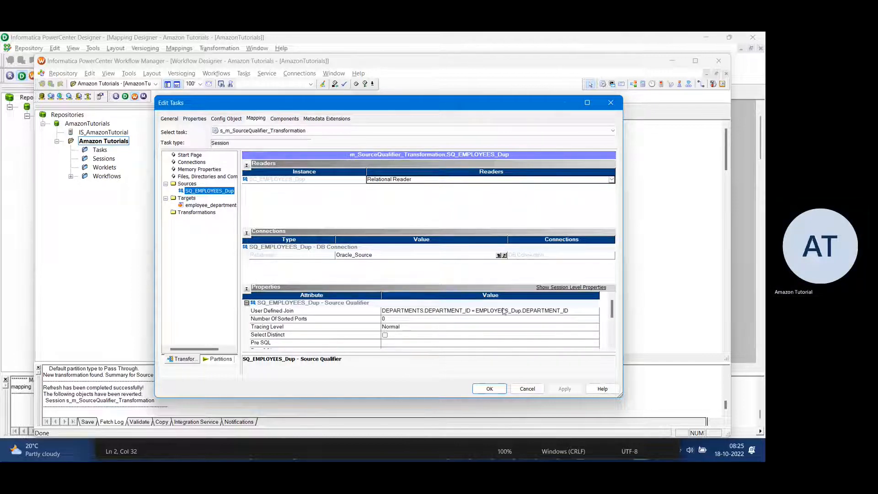
{"action": "left_click", "coordinate": [416, 273]}
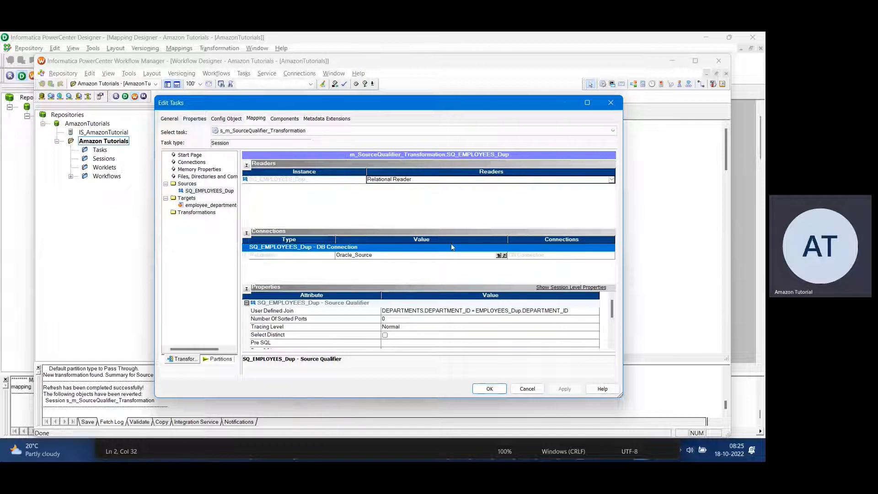
Set the relational connection of the employee_department target to Oracle_Target.
{"action": "left_click", "coordinate": [191, 207]}
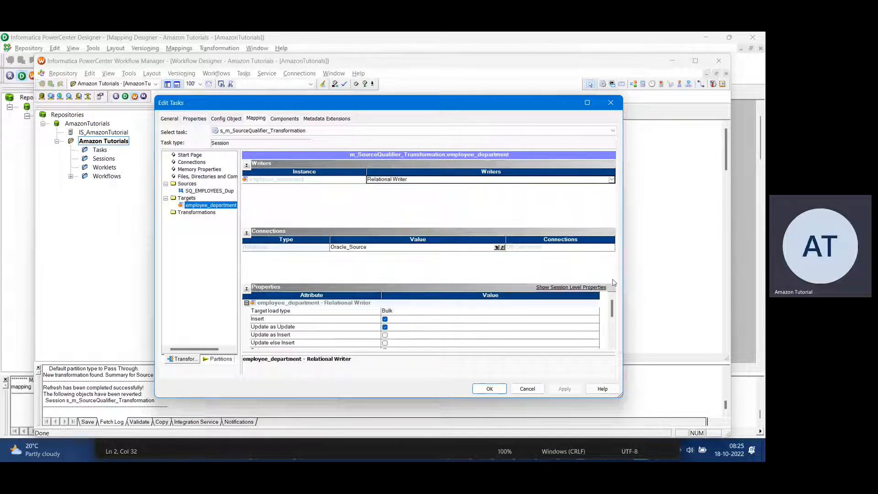
{"action": "left_click", "coordinate": [499, 248]}
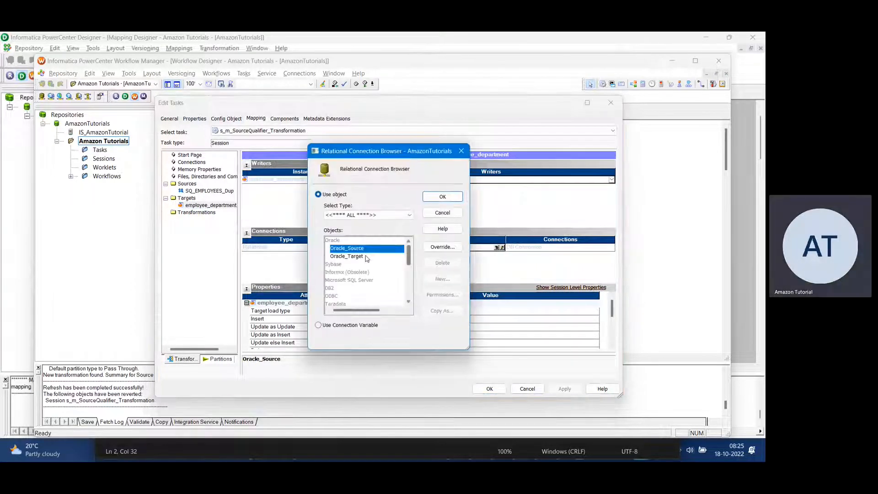
{"action": "left_click", "coordinate": [355, 256]}
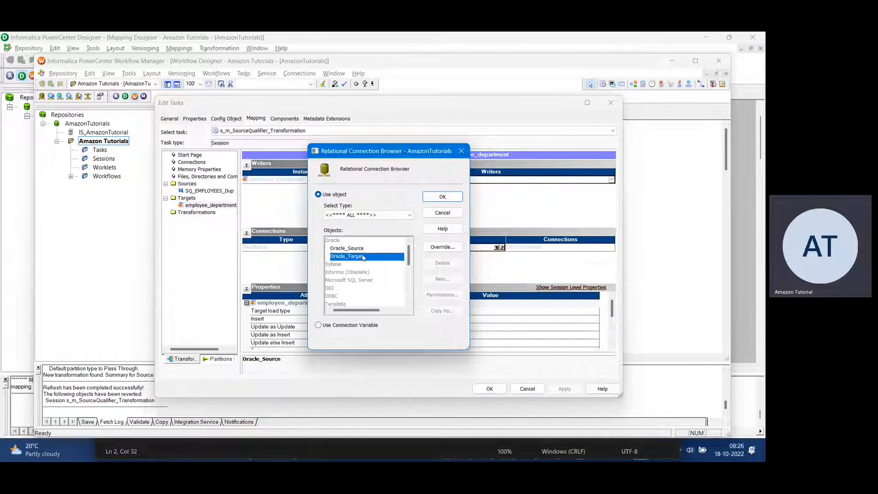
{"action": "left_click", "coordinate": [442, 197]}
Enable the truncate target table option for employee_department and accept the session changes.
{"action": "scroll", "coordinate": [438, 328], "scroll_direction": "down", "scroll_amount": 1}
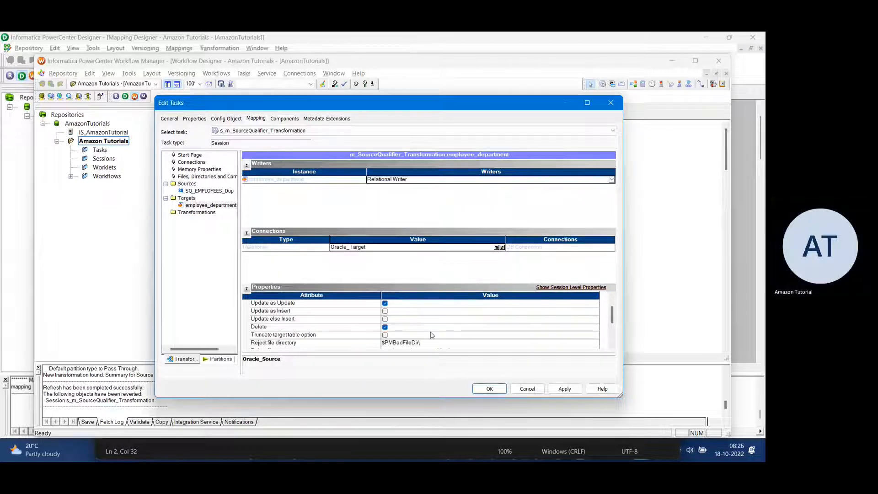
{"action": "left_click", "coordinate": [385, 335]}
{"action": "scroll", "coordinate": [552, 339], "scroll_direction": "down", "scroll_amount": 1}
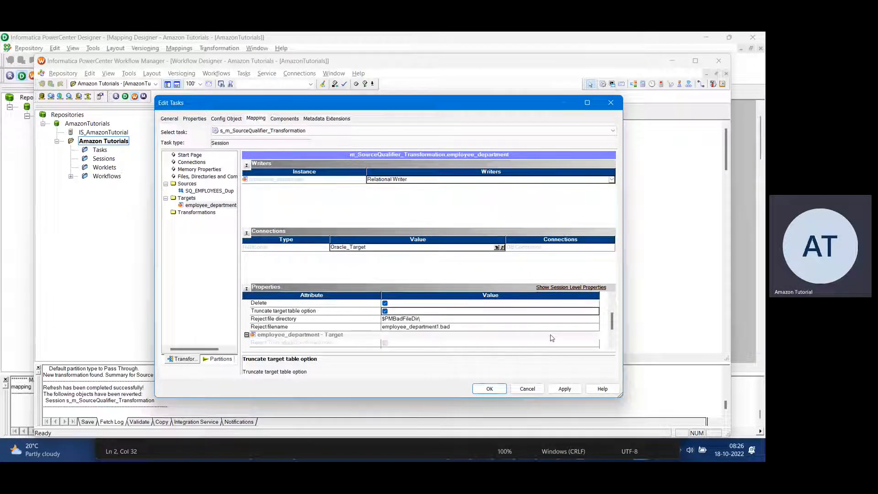
{"action": "left_click", "coordinate": [566, 388]}
{"action": "left_click", "coordinate": [490, 388]}
Start the wf_SourceQualifier_Transformation workflow and expand the session's source/target statistics in Workflow Monitor.
{"action": "right_click", "coordinate": [422, 284]}
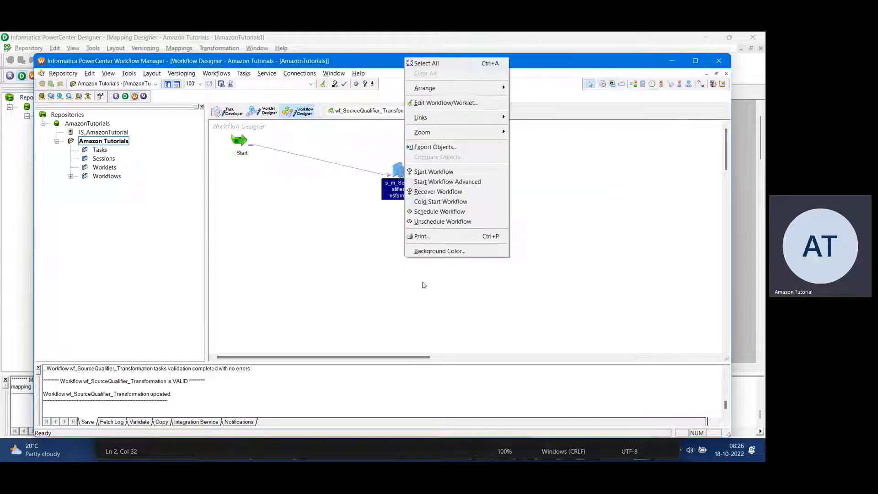
{"action": "left_click", "coordinate": [466, 176]}
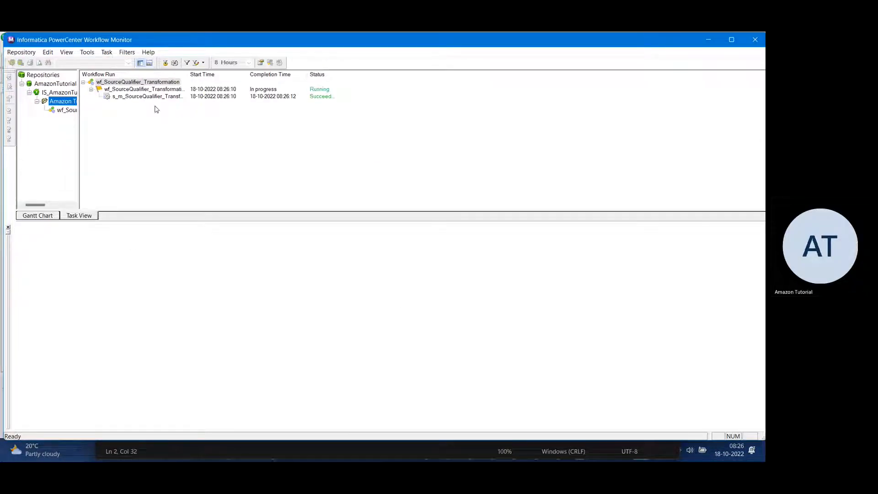
{"action": "left_click", "coordinate": [159, 97]}
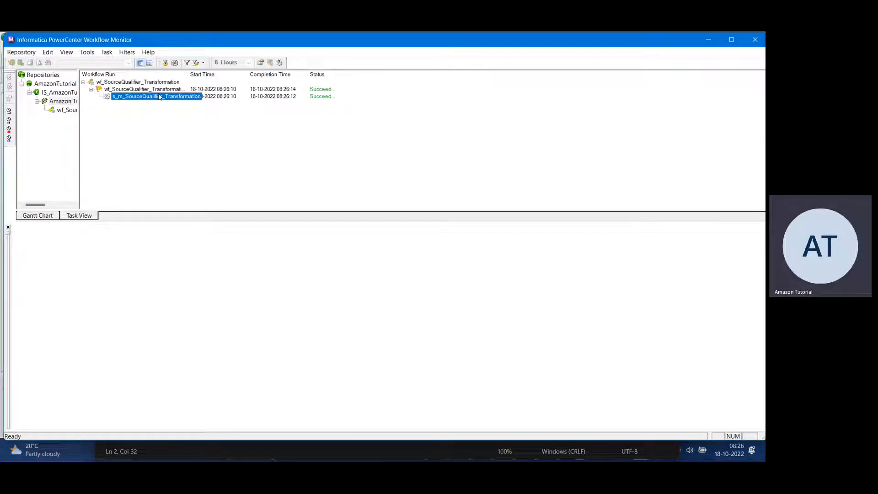
{"action": "left_click", "coordinate": [17, 238]}
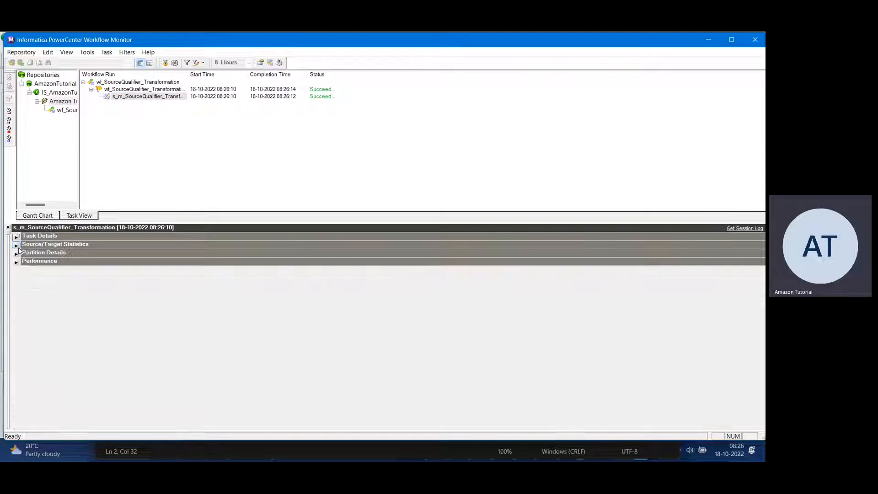
{"action": "left_click", "coordinate": [16, 246]}
Compare the applied and affected rows of employee_department and SQ_EMPLOYEES_Dup in the session statistics.
{"action": "left_click", "coordinate": [133, 260]}
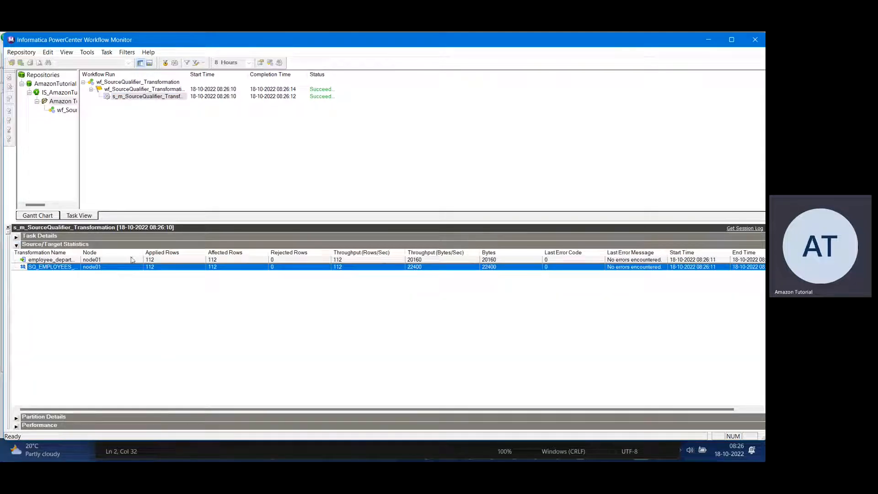
{"action": "left_click", "coordinate": [158, 268]}
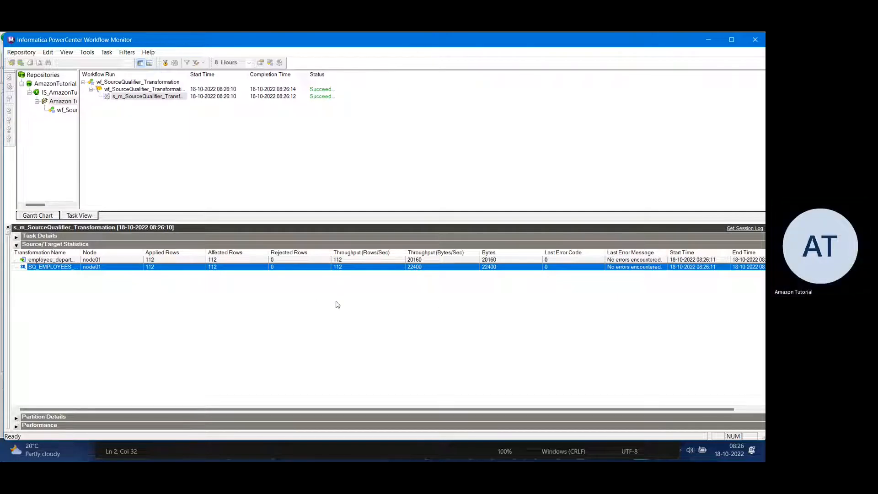
{"action": "left_click", "coordinate": [300, 194]}
{"action": "left_click", "coordinate": [322, 305]}
{"action": "left_click", "coordinate": [287, 186]}
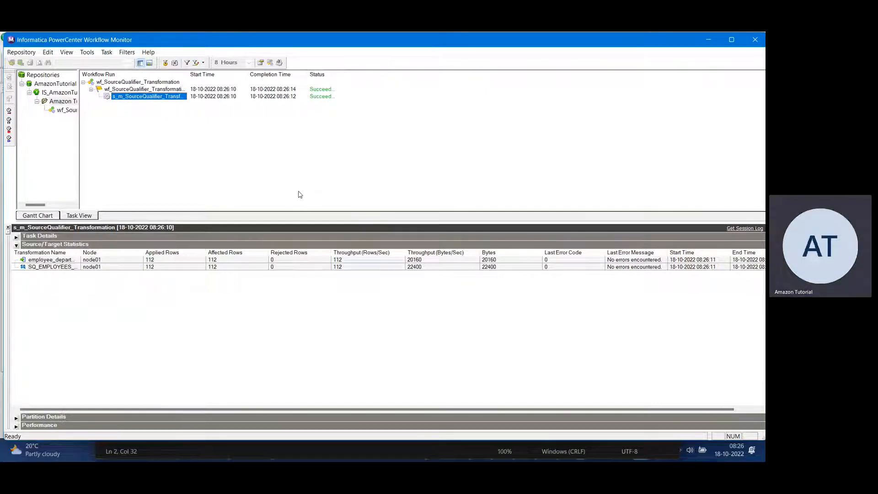
{"action": "left_click", "coordinate": [159, 262]}
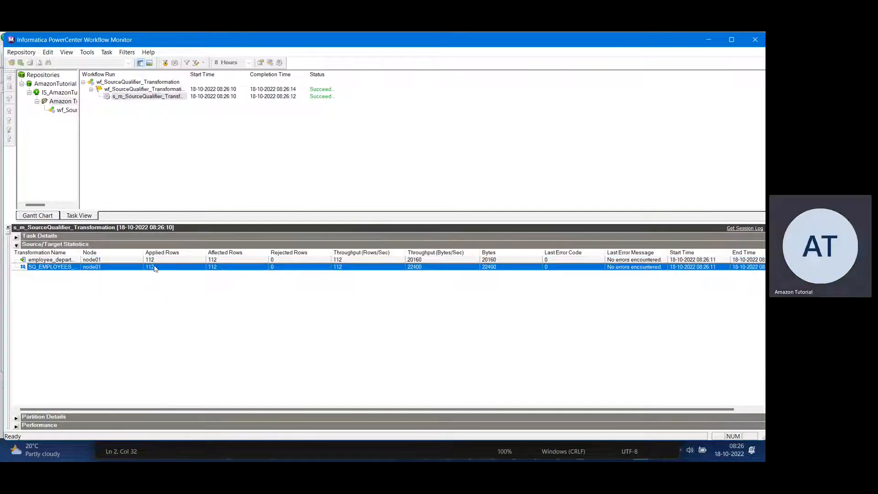
{"action": "left_click", "coordinate": [154, 268]}
{"action": "left_click", "coordinate": [158, 261]}
{"action": "left_click", "coordinate": [160, 267]}
{"action": "left_click", "coordinate": [159, 261]}
{"action": "left_click", "coordinate": [159, 266]}
{"action": "left_click", "coordinate": [159, 263]}
{"action": "left_click", "coordinate": [288, 209]}
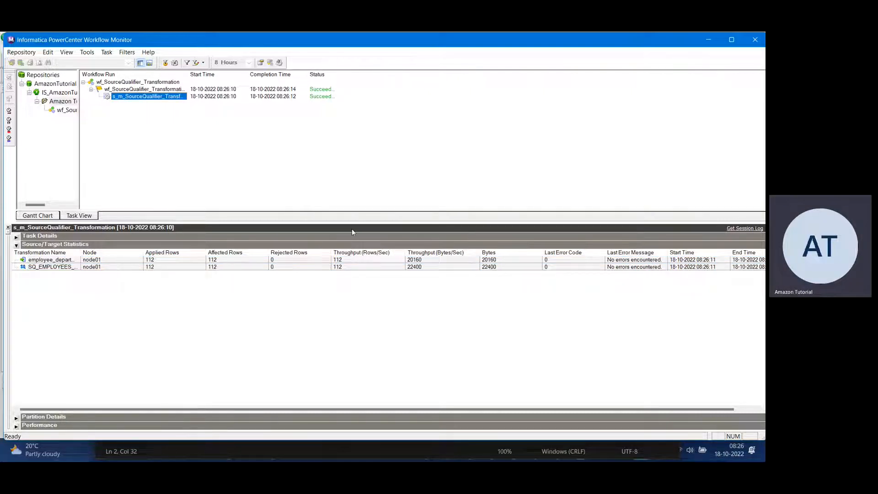
{"action": "left_click", "coordinate": [277, 309]}
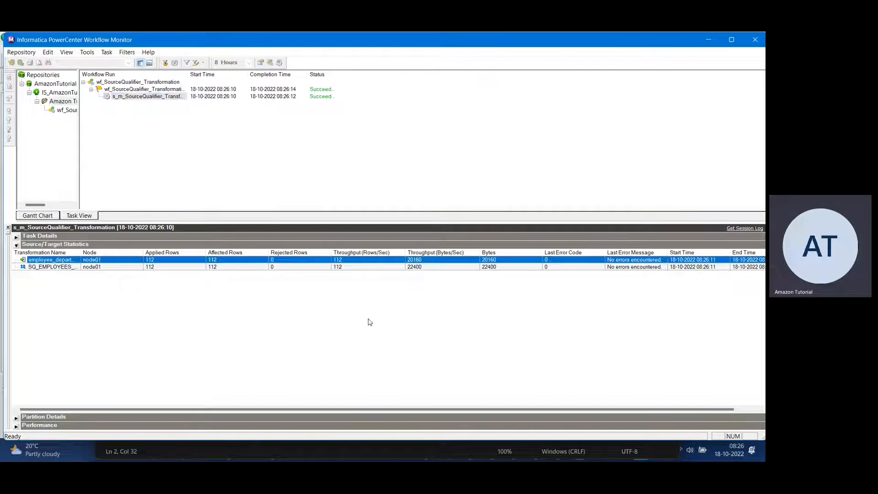
Switch to Oracle SQL Developer and rerun the t_employees query in the CORE worksheet.
{"action": "key", "text": "alt+Tab"}
{"action": "key", "text": "alt+Tab"}
{"action": "key", "text": "alt+Tab"}
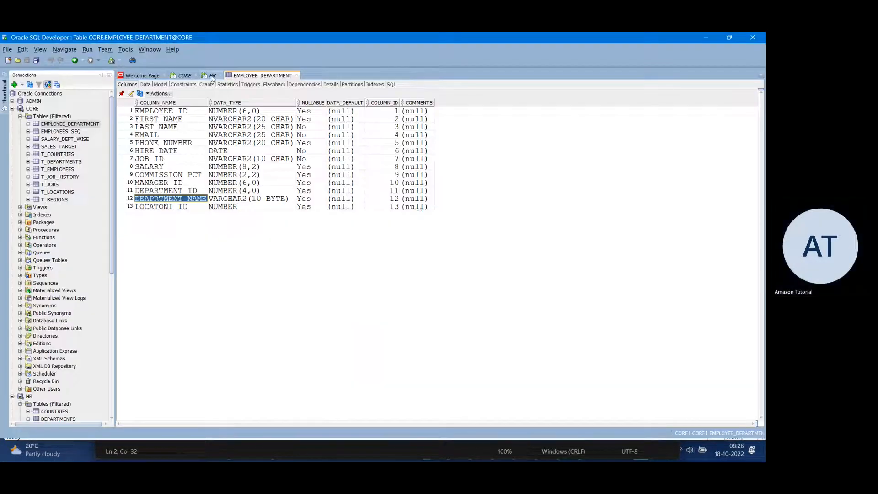
{"action": "left_click", "coordinate": [212, 76]}
{"action": "left_click", "coordinate": [185, 76]}
{"action": "left_click_drag", "start_coordinate": [237, 109], "coordinate": [79, 111]}
{"action": "left_click_drag", "start_coordinate": [337, 114], "coordinate": [81, 114]}
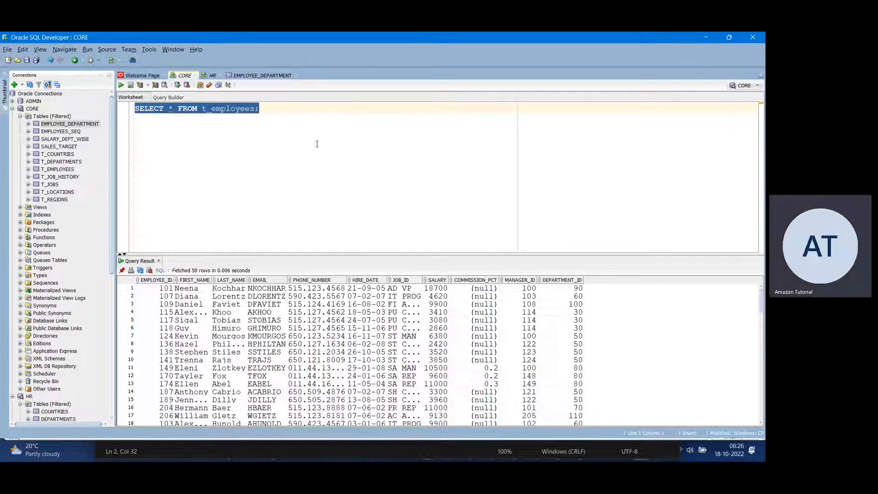
{"action": "key", "text": "ctrl+Return"}
Change the queried table to employee_department and run SELECT * FROM employee_department; in the CORE worksheet.
{"action": "left_click", "coordinate": [272, 108]}
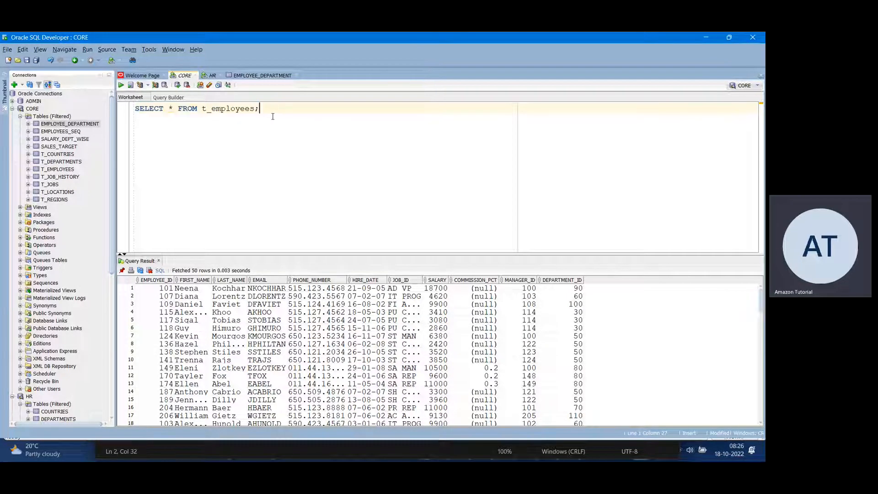
{"action": "left_click_drag", "start_coordinate": [255, 109], "coordinate": [202, 108]}
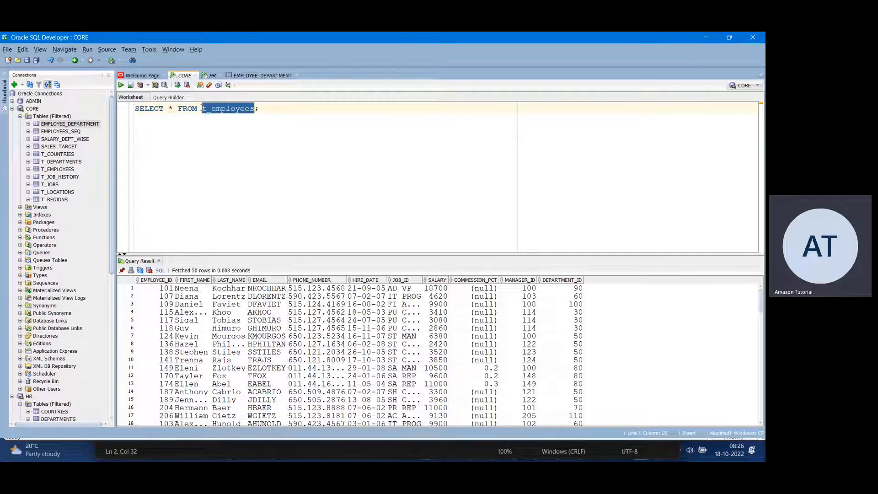
{"action": "type", "text": "emplo"}
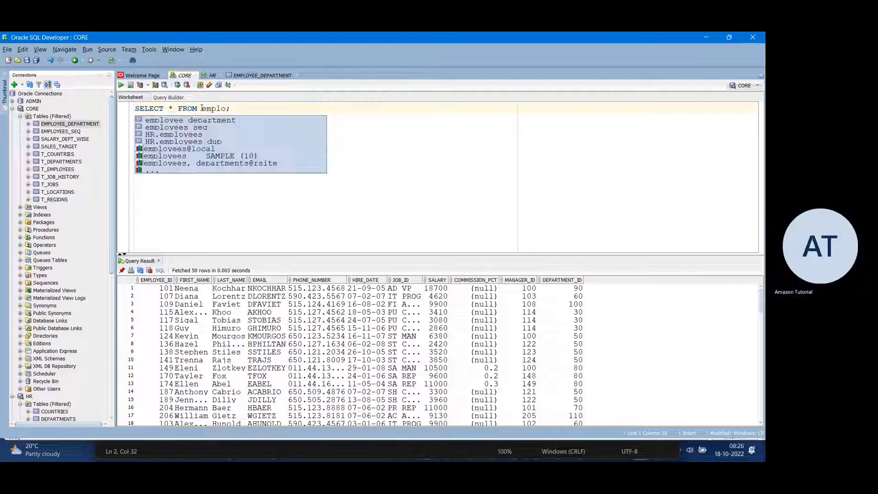
{"action": "key", "text": "Return"}
{"action": "key", "text": "ctrl+a"}
{"action": "key", "text": "ctrl+Return"}
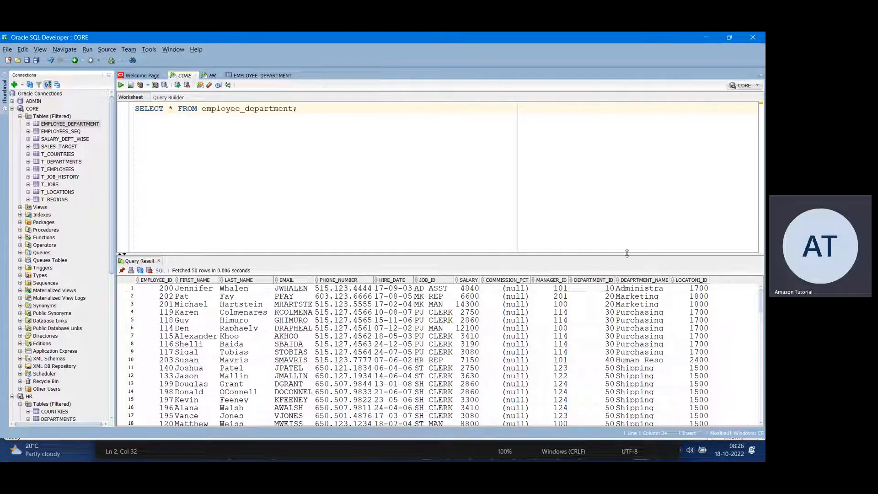
Enlarge the query result area, review the loaded employee_department rows through the last one, and return to Workflow Monitor.
{"action": "left_click_drag", "start_coordinate": [627, 254], "coordinate": [627, 193]}
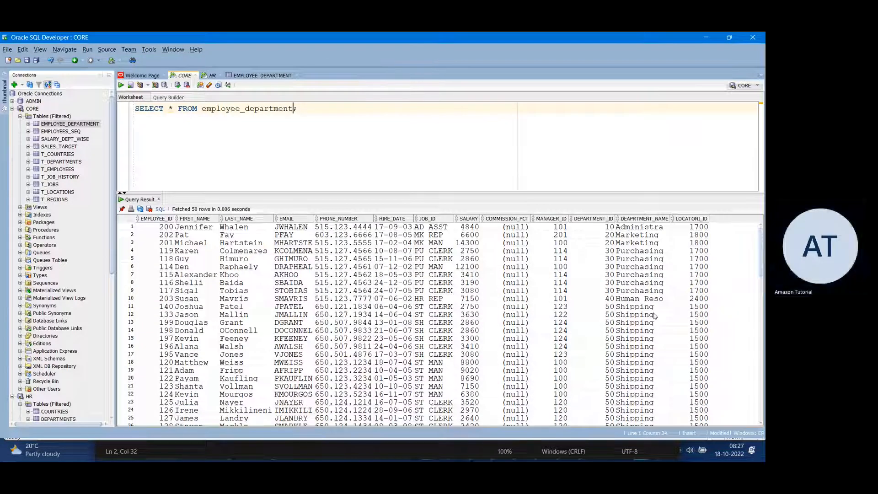
{"action": "scroll", "coordinate": [655, 316], "scroll_direction": "down", "scroll_amount": 10}
{"action": "right_click", "coordinate": [638, 282]}
{"action": "left_click", "coordinate": [666, 315]}
{"action": "left_click", "coordinate": [401, 253]}
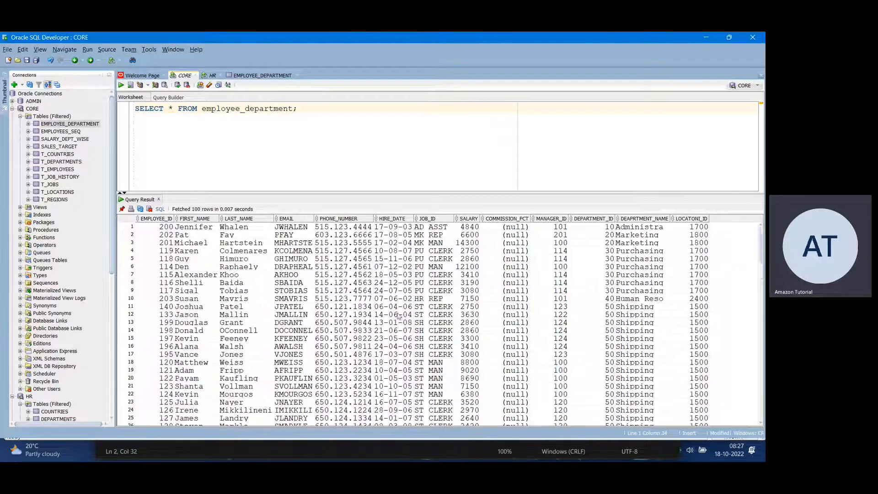
{"action": "scroll", "coordinate": [220, 286], "scroll_direction": "down", "scroll_amount": 2}
{"action": "scroll", "coordinate": [220, 286], "scroll_direction": "down", "scroll_amount": 20}
{"action": "scroll", "coordinate": [226, 282], "scroll_direction": "down", "scroll_amount": 4}
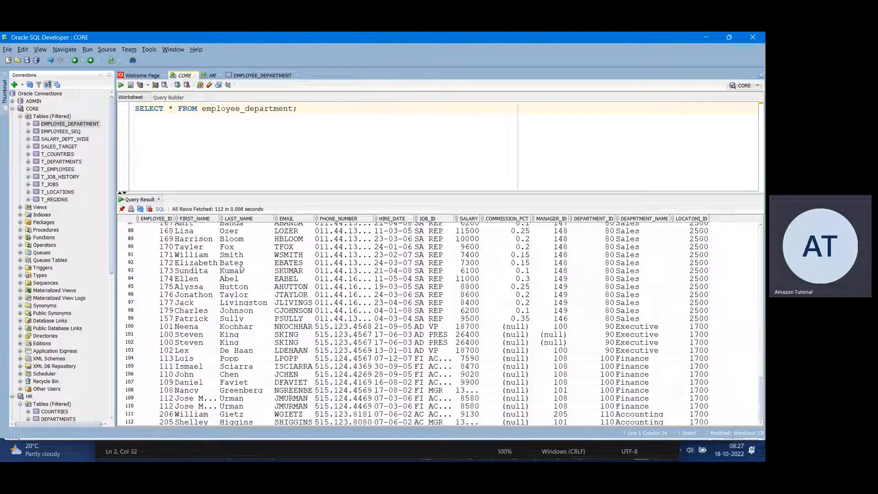
{"action": "key", "text": "alt+Tab"}
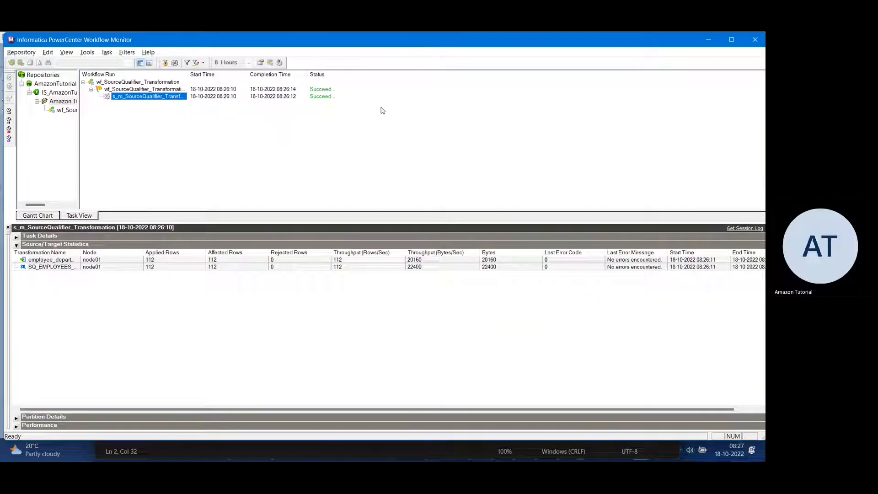
Switch to PowerCenter Designer and open the properties of the SQ_EMPLOYEES_Dup source qualifier.
{"action": "key", "text": "alt+Tab"}
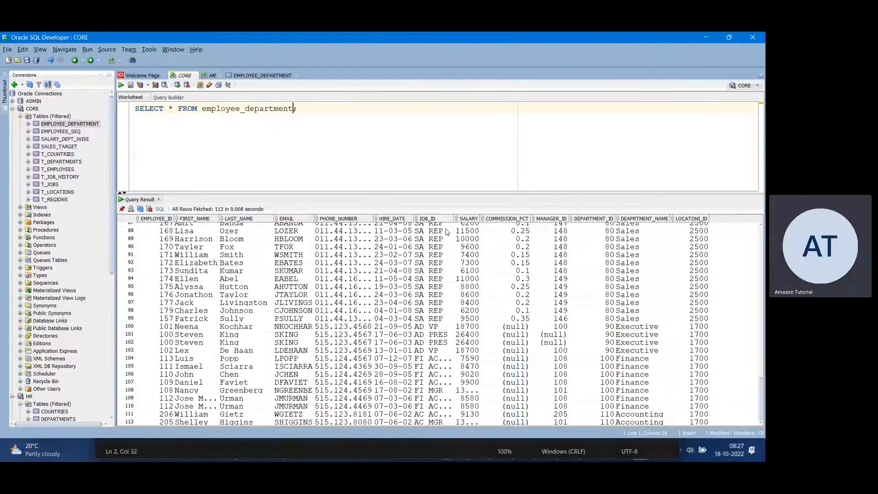
{"action": "key", "text": "alt+Tab"}
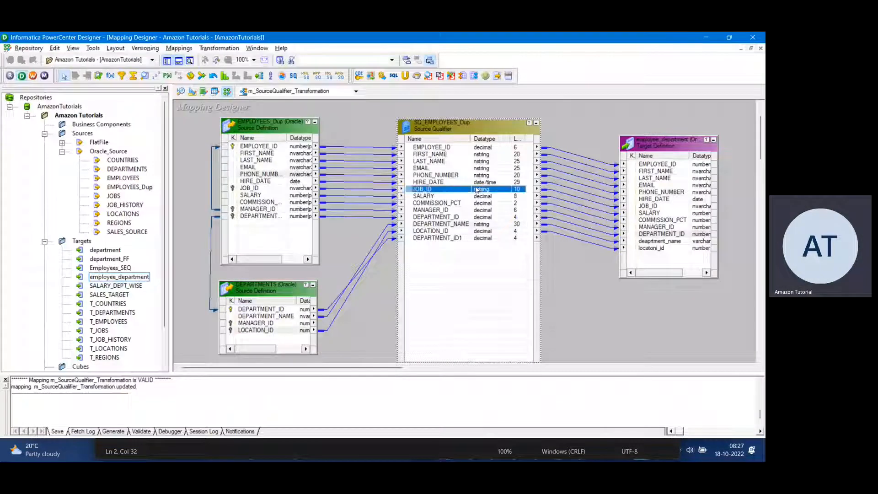
{"action": "double_click", "coordinate": [476, 190]}
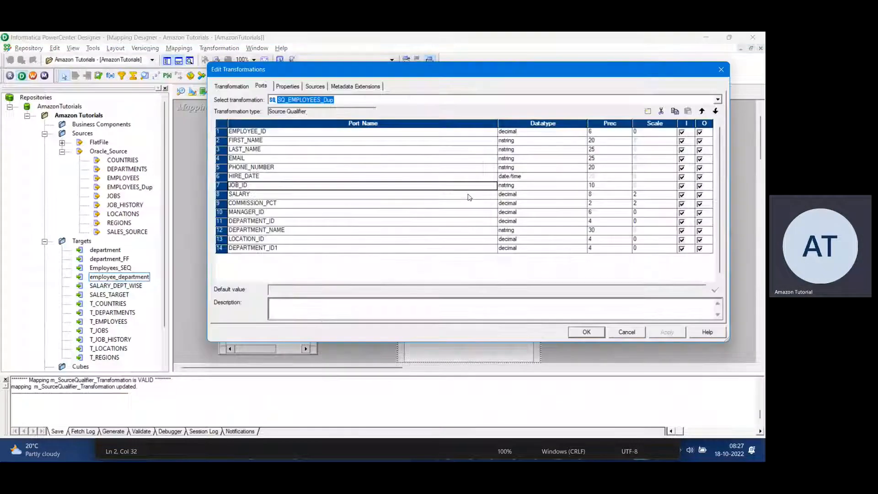
{"action": "left_click", "coordinate": [284, 88]}
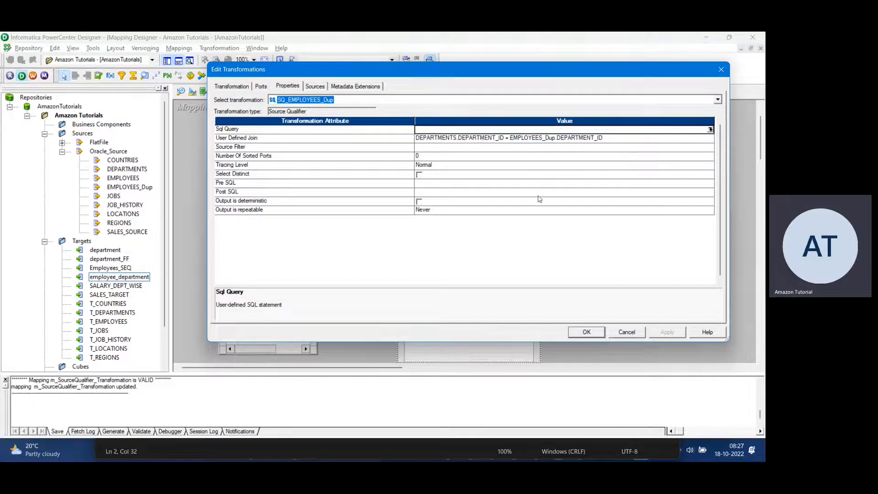
{"action": "left_click", "coordinate": [415, 260]}
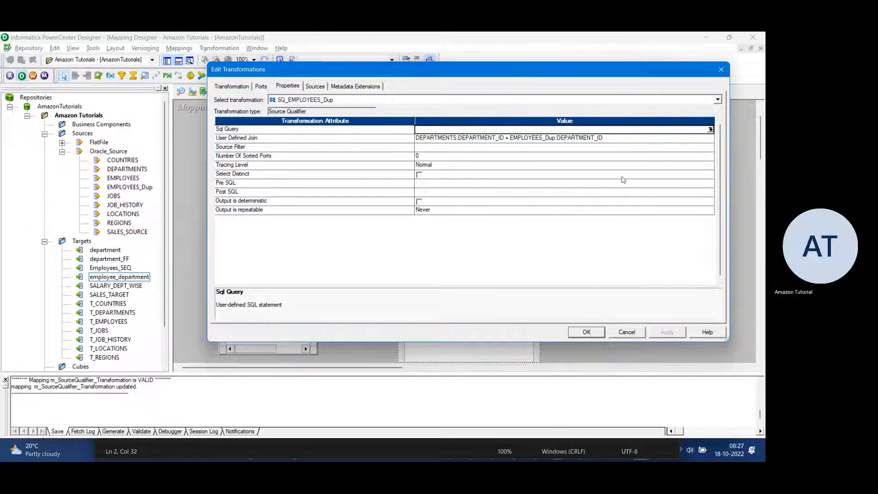
Review the User Defined Join condition of SQ_EMPLOYEES_Dup in the SQL Editor and close the editor without changes.
{"action": "left_click", "coordinate": [611, 139]}
{"action": "left_click", "coordinate": [711, 139]}
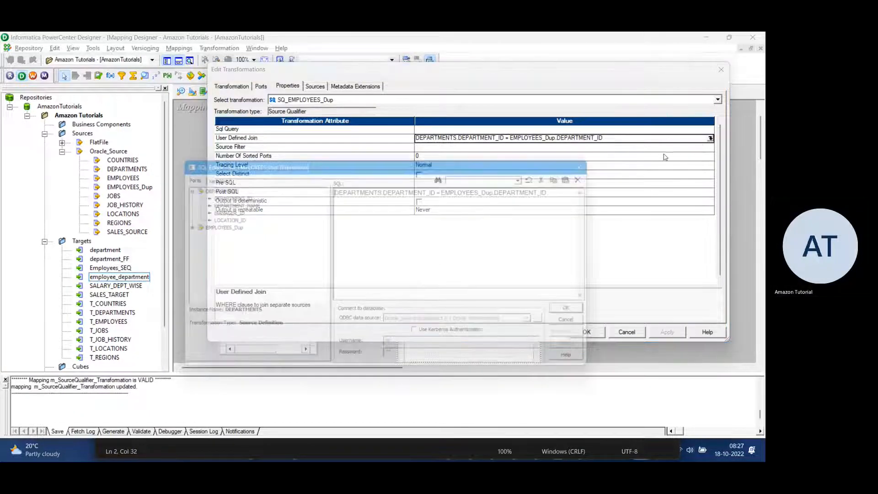
{"action": "key", "text": "ctrl+a"}
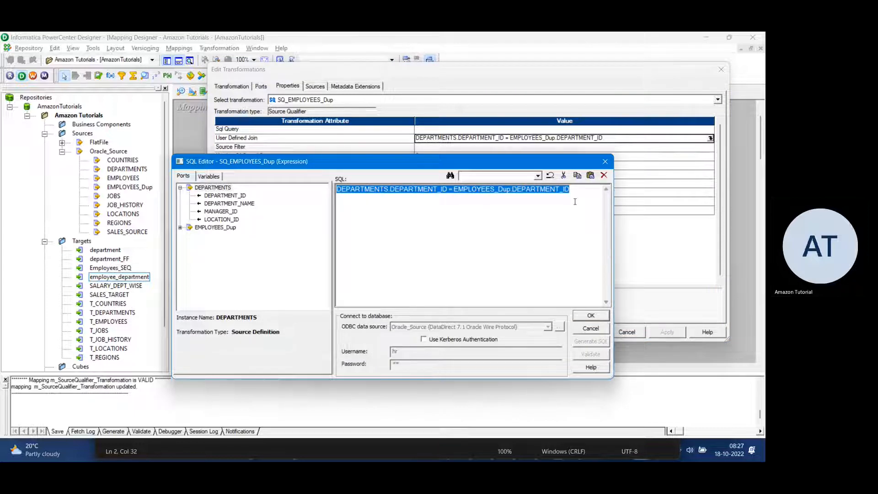
{"action": "left_click", "coordinate": [565, 224]}
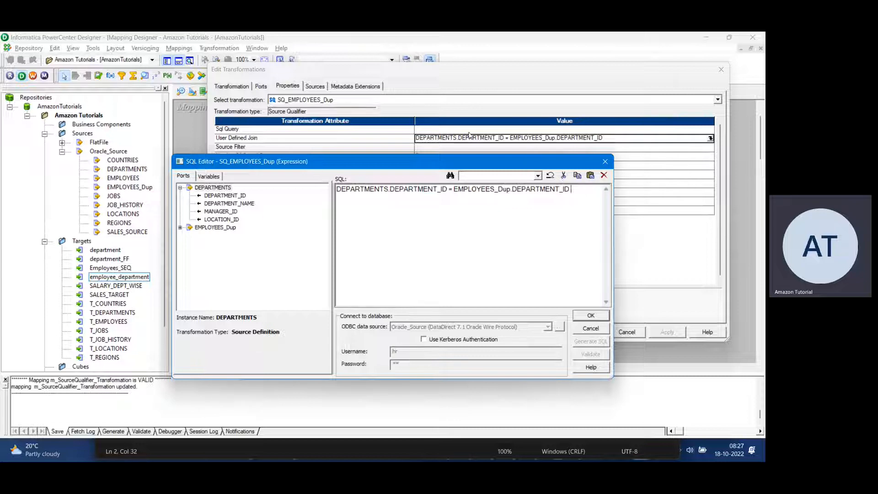
{"action": "left_click", "coordinate": [596, 328]}
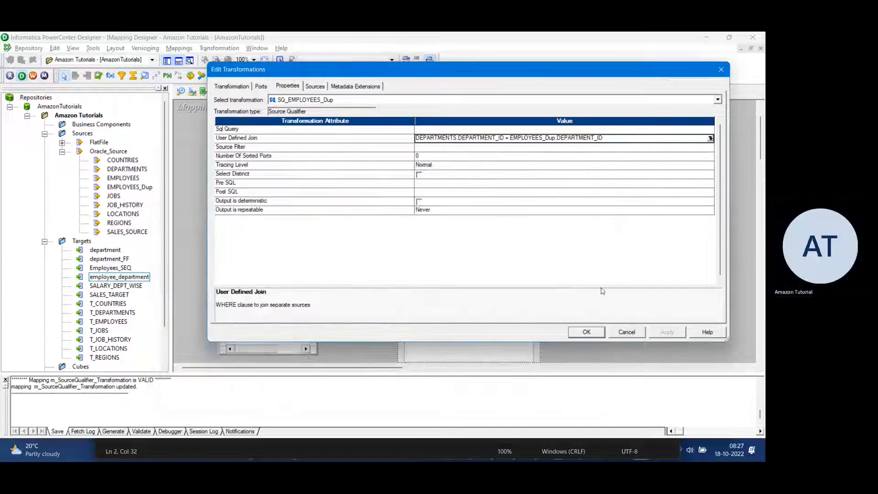
Delete the whole User Defined Join condition from SQ_EMPLOYEES_Dup and apply the edited transformation.
{"action": "left_click", "coordinate": [709, 137]}
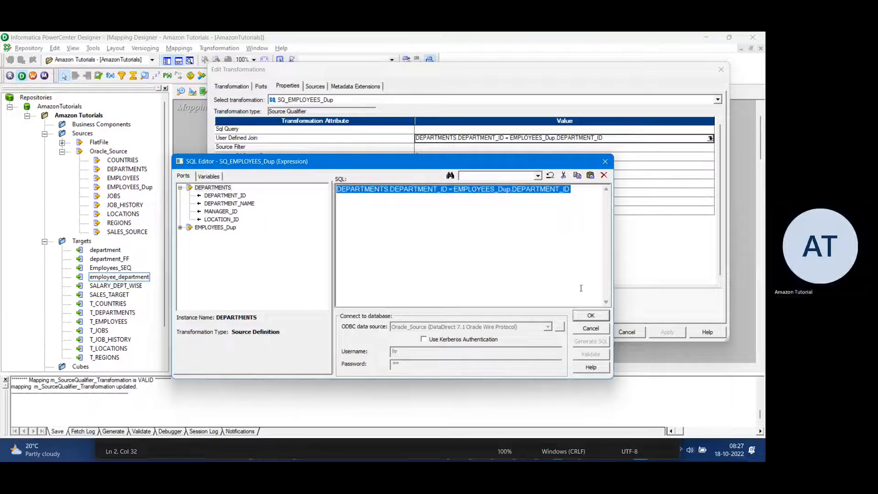
{"action": "key", "text": "Delete"}
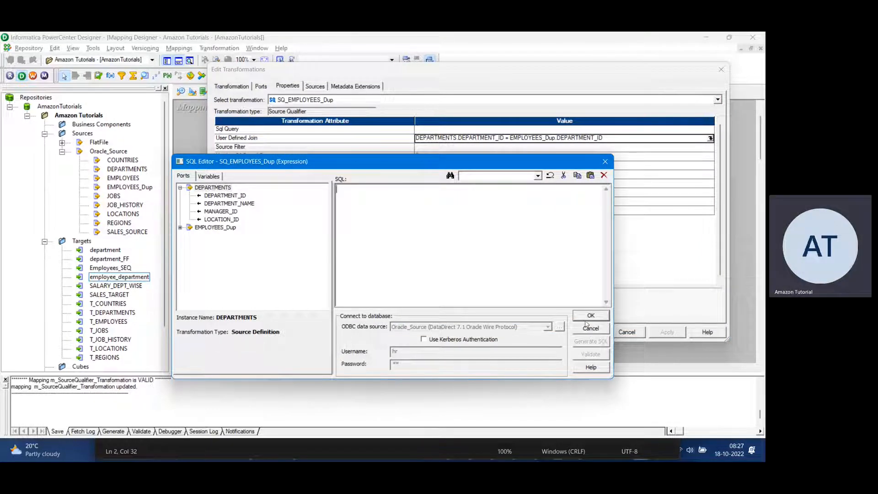
{"action": "left_click", "coordinate": [588, 319]}
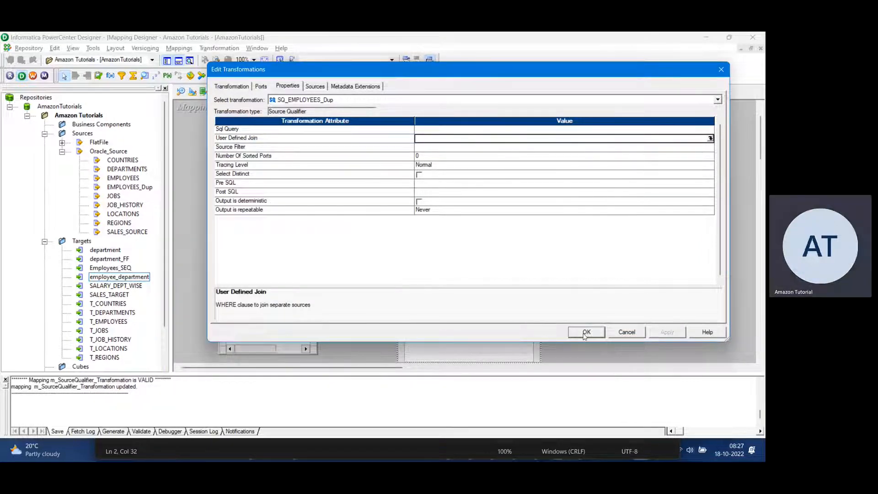
{"action": "left_click", "coordinate": [586, 332]}
Recheck the properties of SQ_EMPLOYEES_Dup, close them and save the m_SourceQualifier_Transformation mapping.
{"action": "double_click", "coordinate": [475, 250]}
{"action": "left_click", "coordinate": [288, 87]}
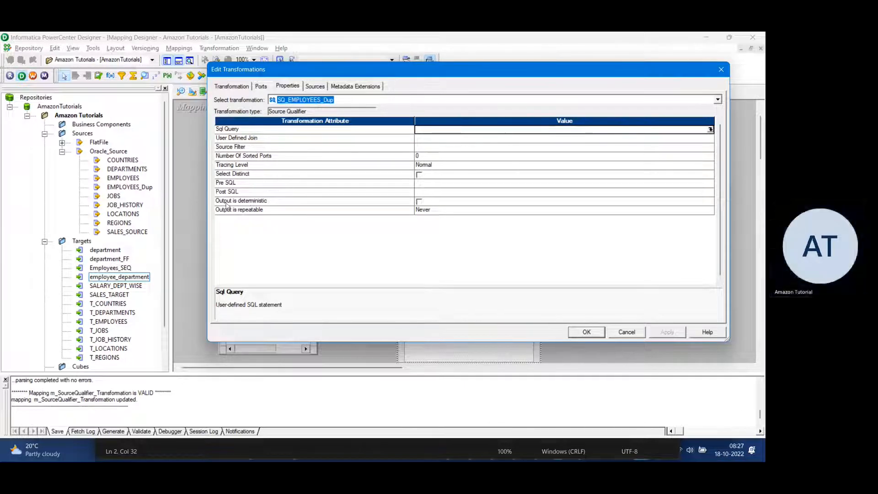
{"action": "left_click", "coordinate": [446, 243]}
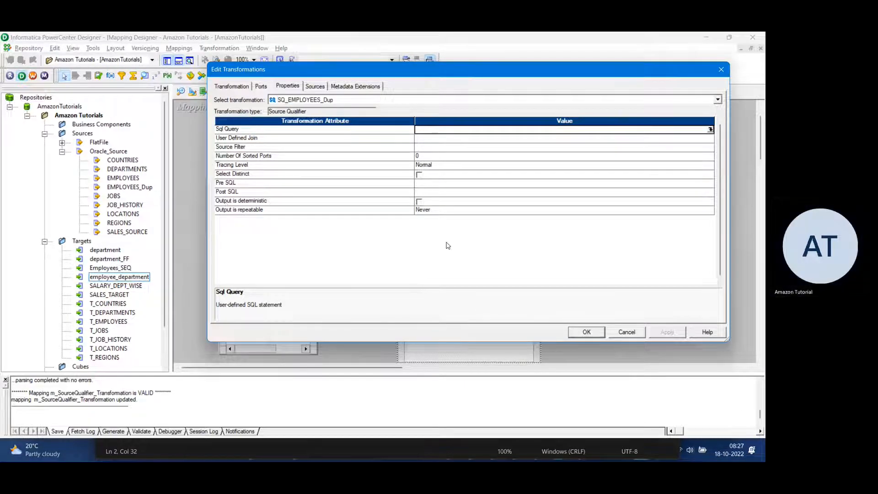
{"action": "left_click", "coordinate": [581, 334]}
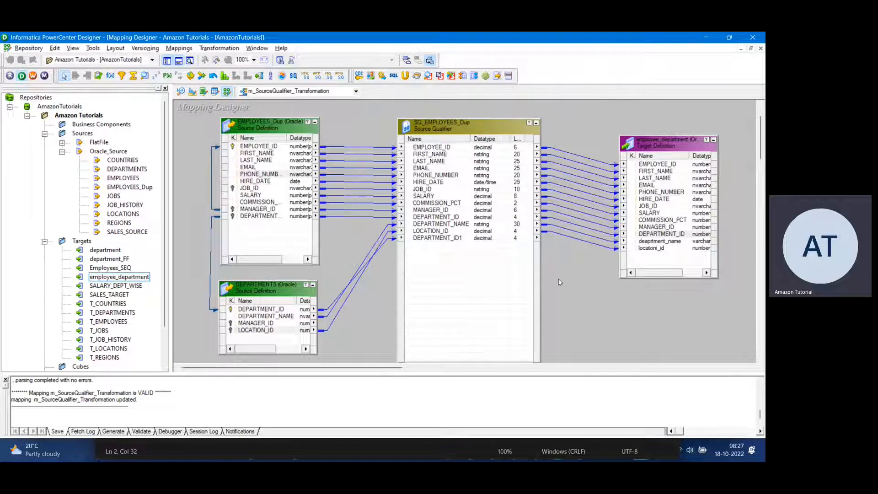
{"action": "key", "text": "ctrl+s"}
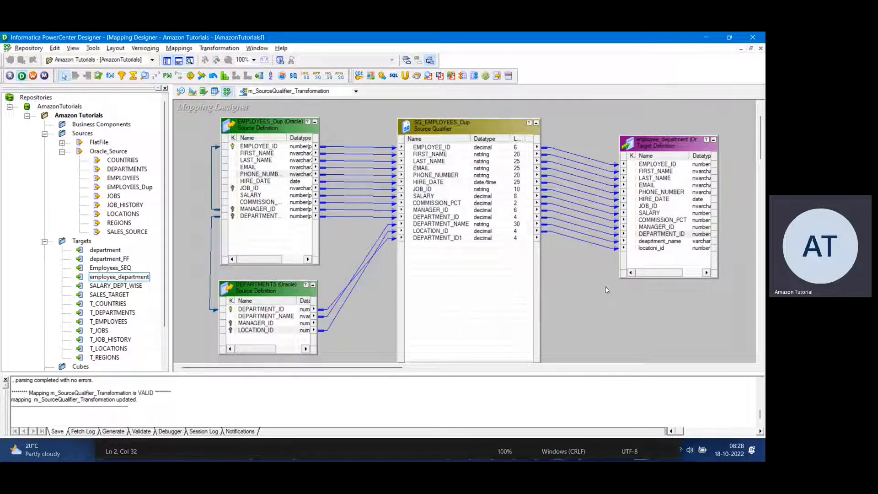